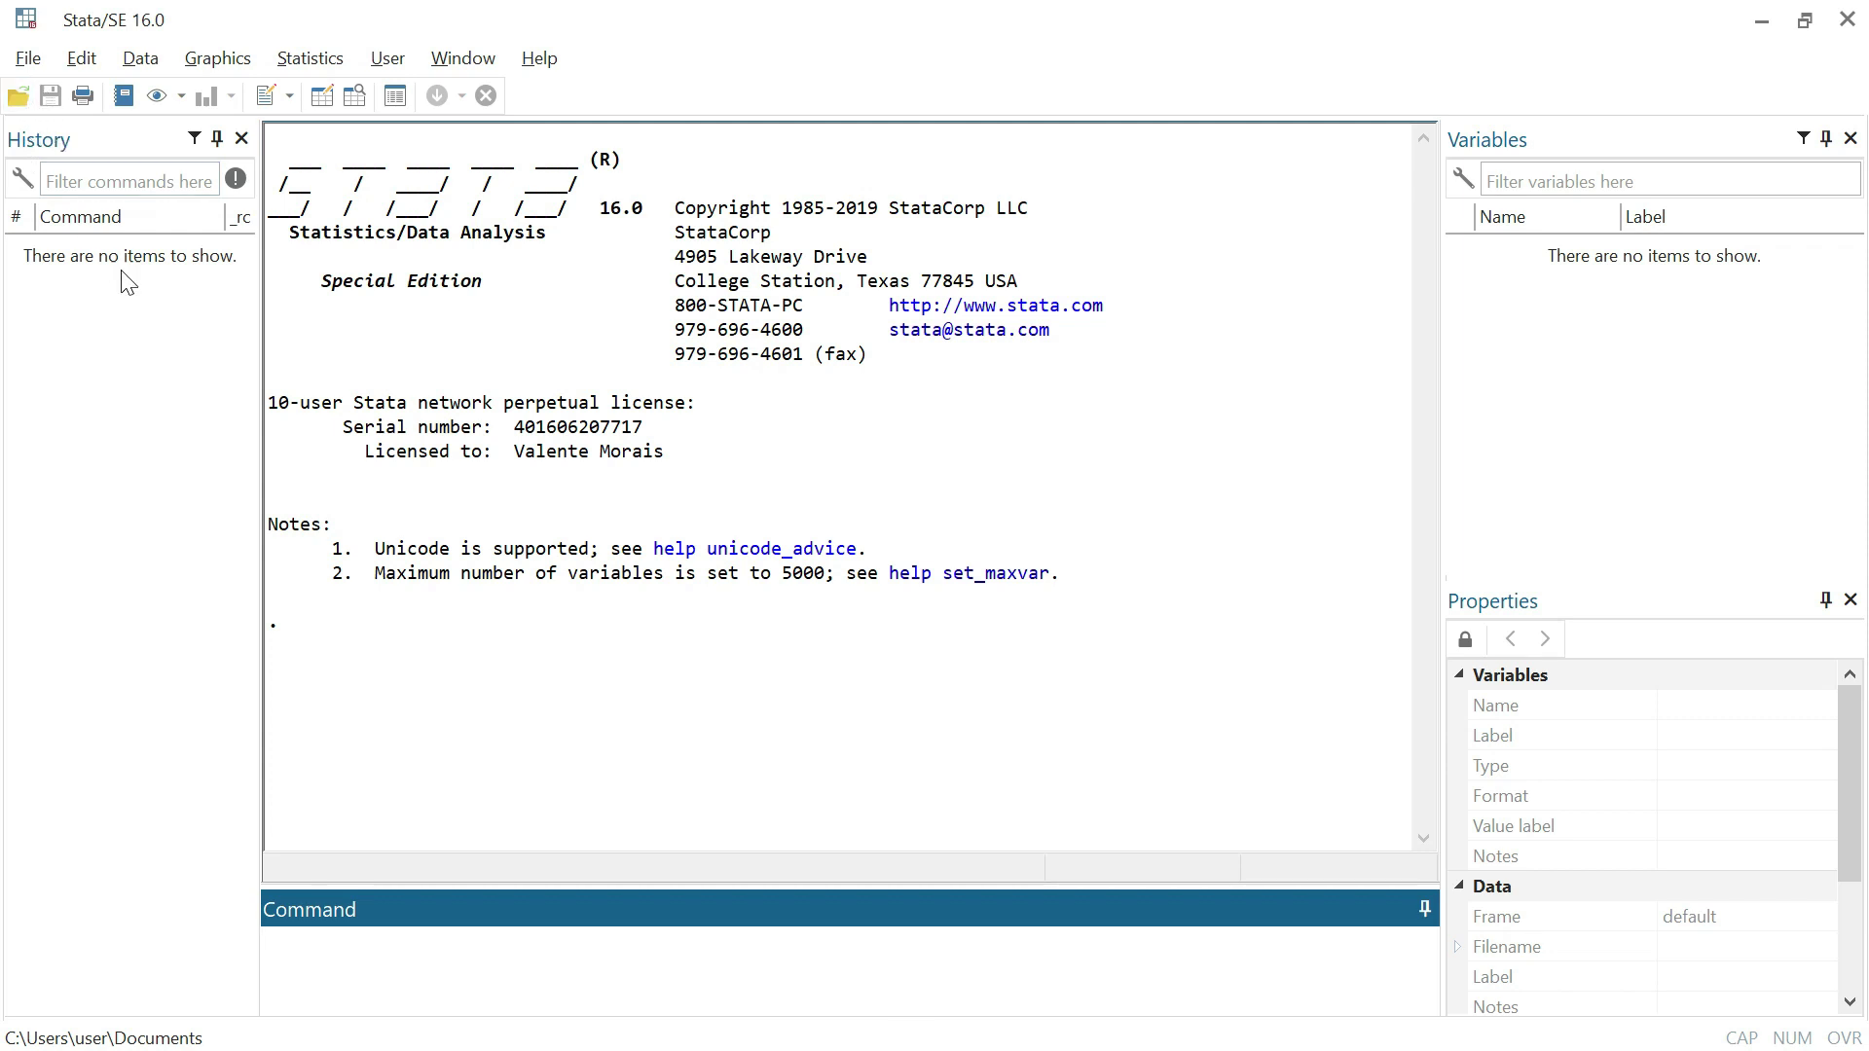
Open the land dataset from the 1 to1 folder inside #7 - Merge
left_click(24, 103)
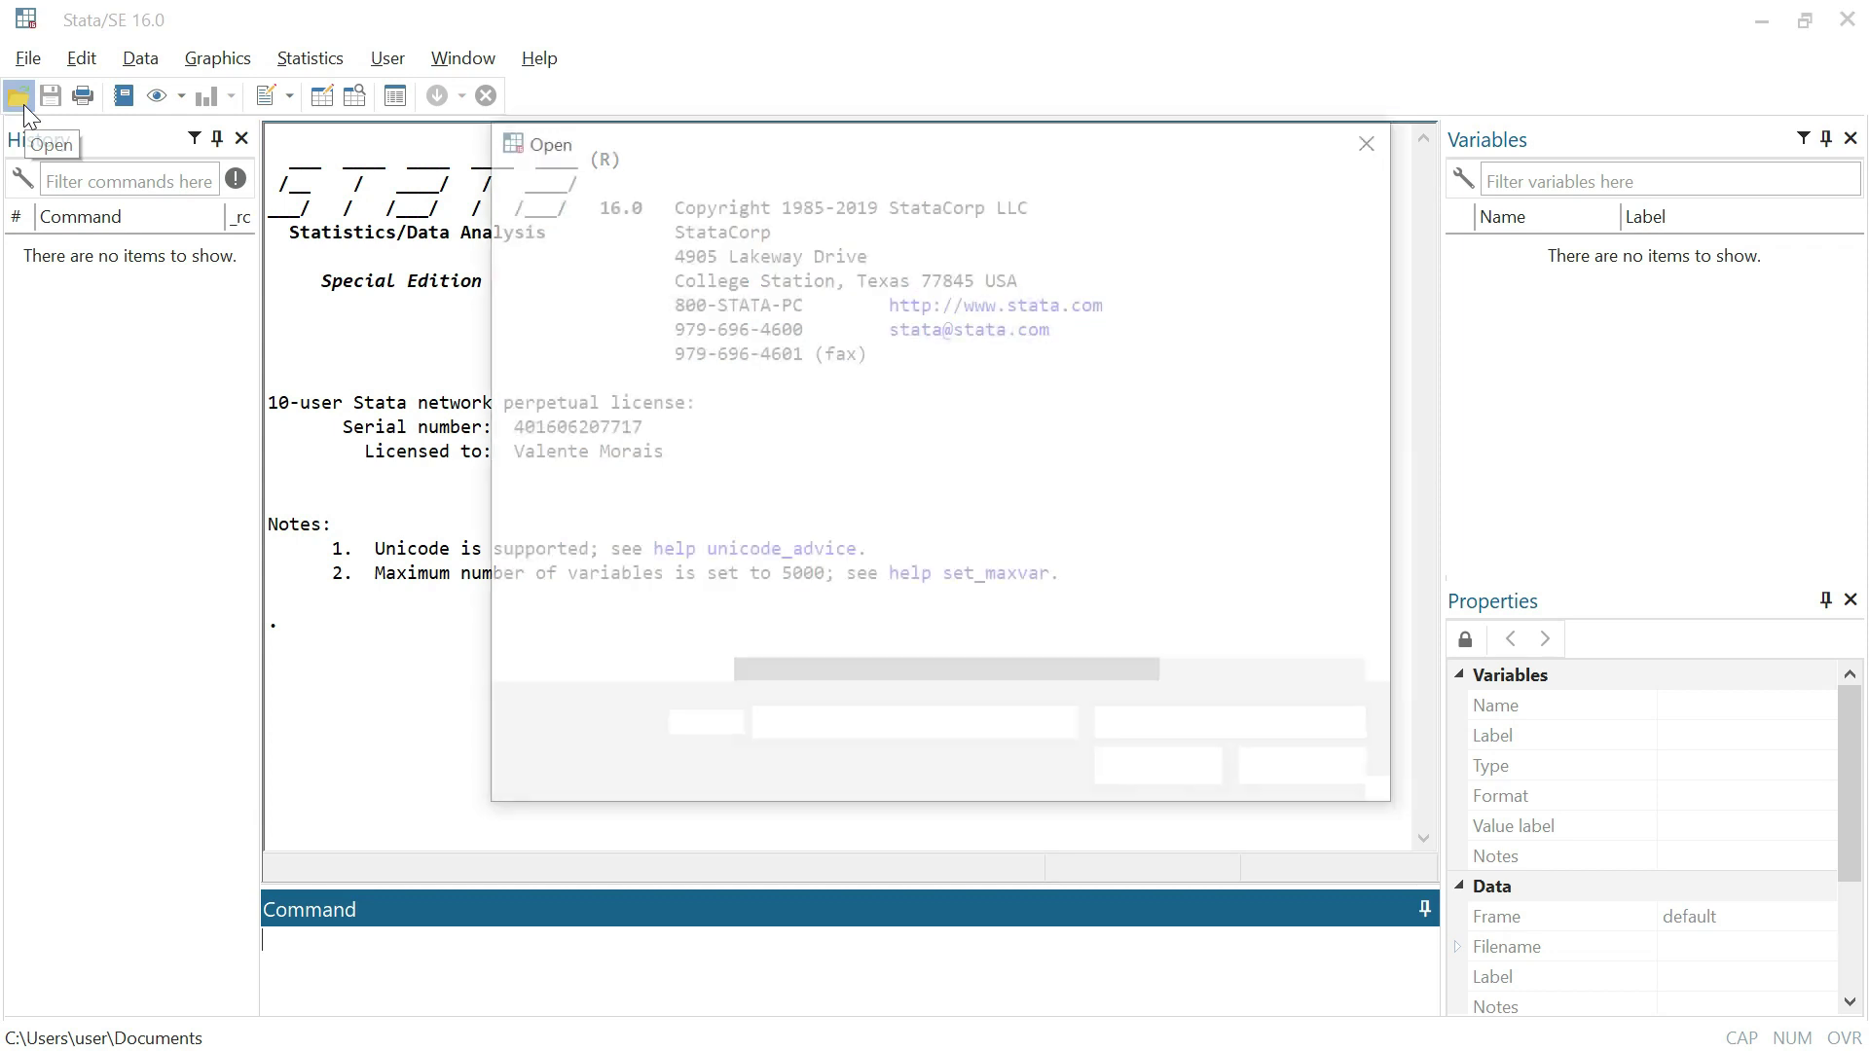
key("alt+Up")
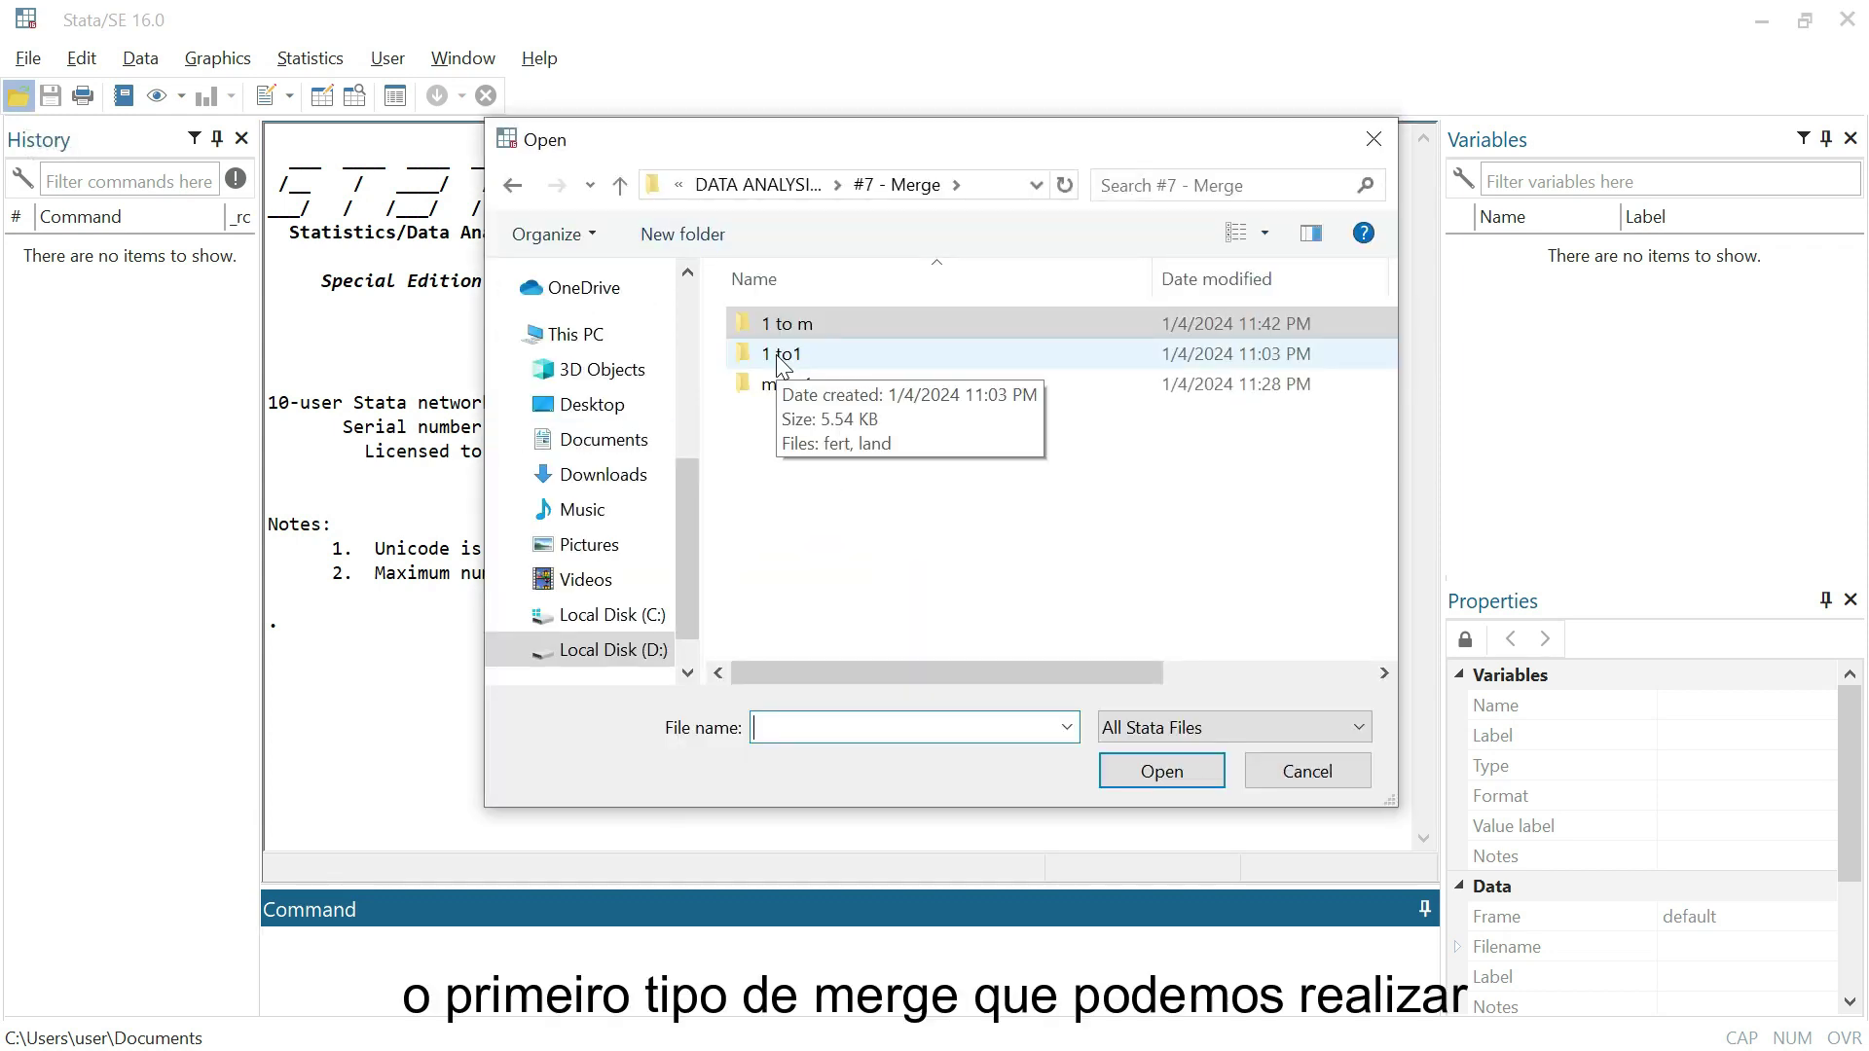
double_click(780, 356)
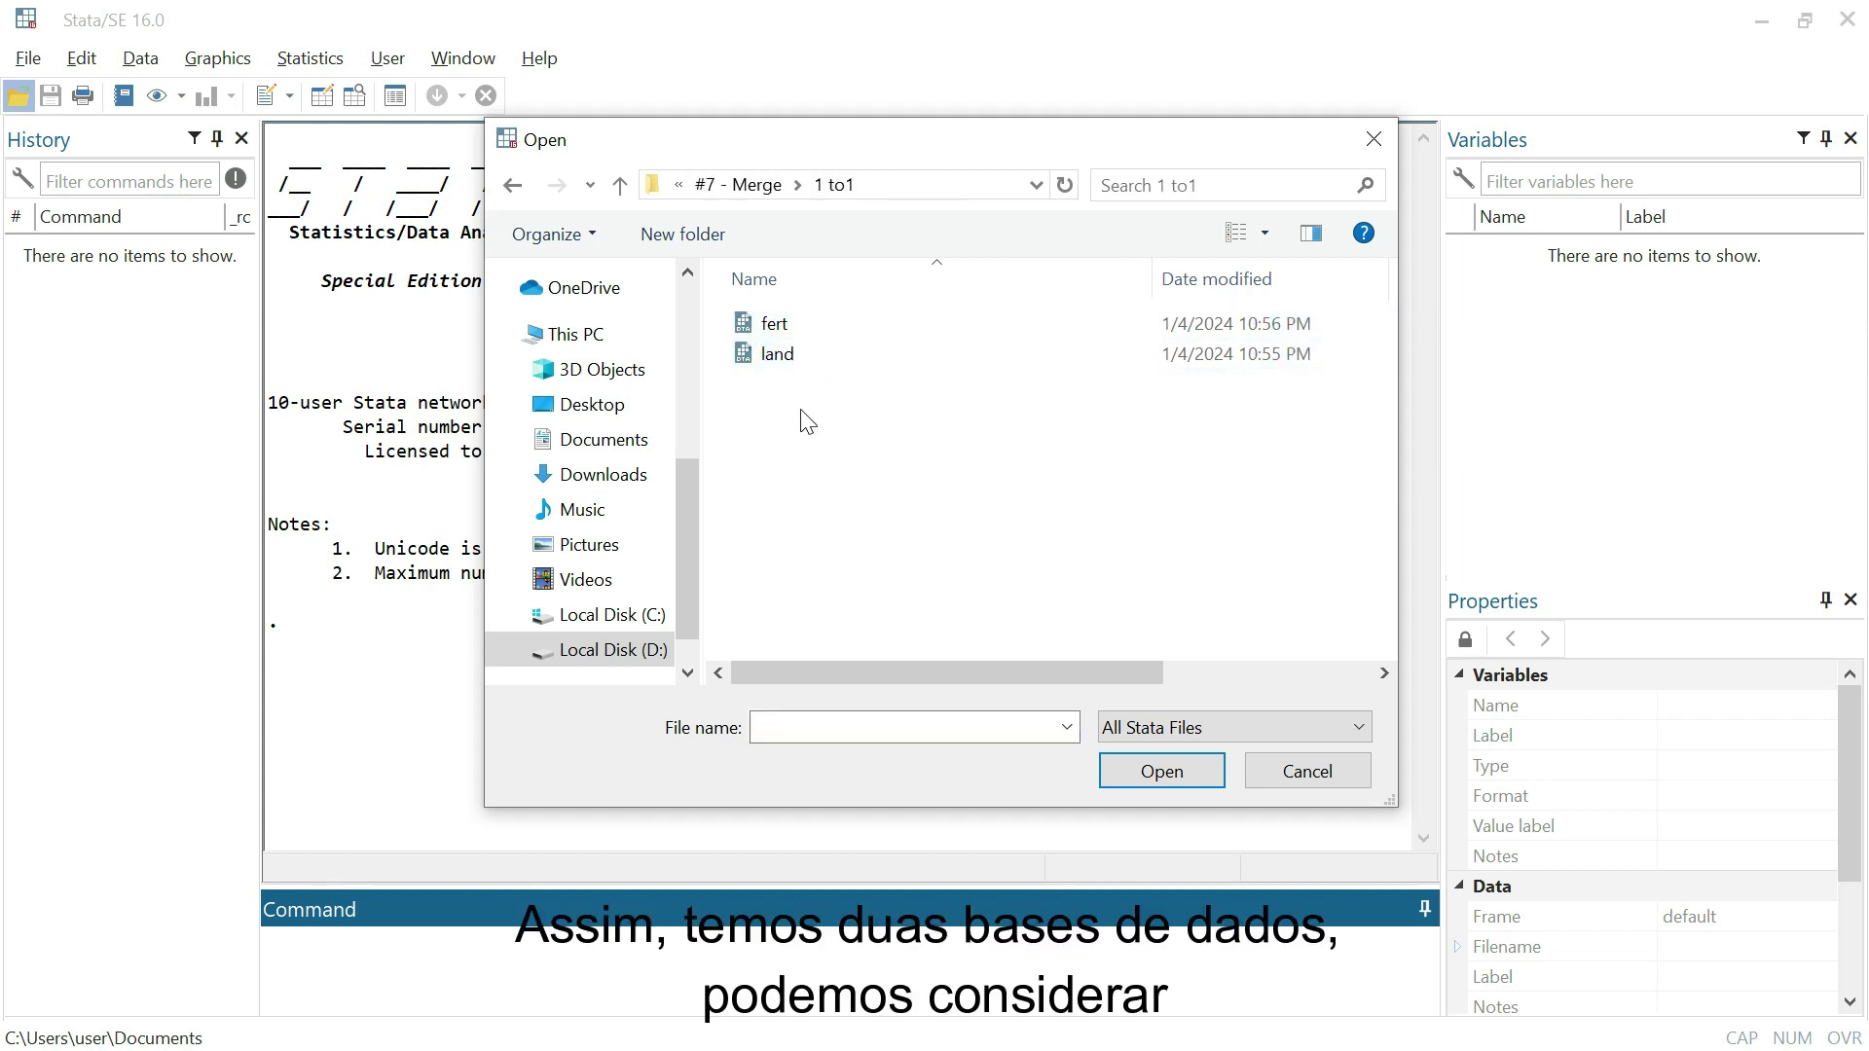
left_click(774, 361)
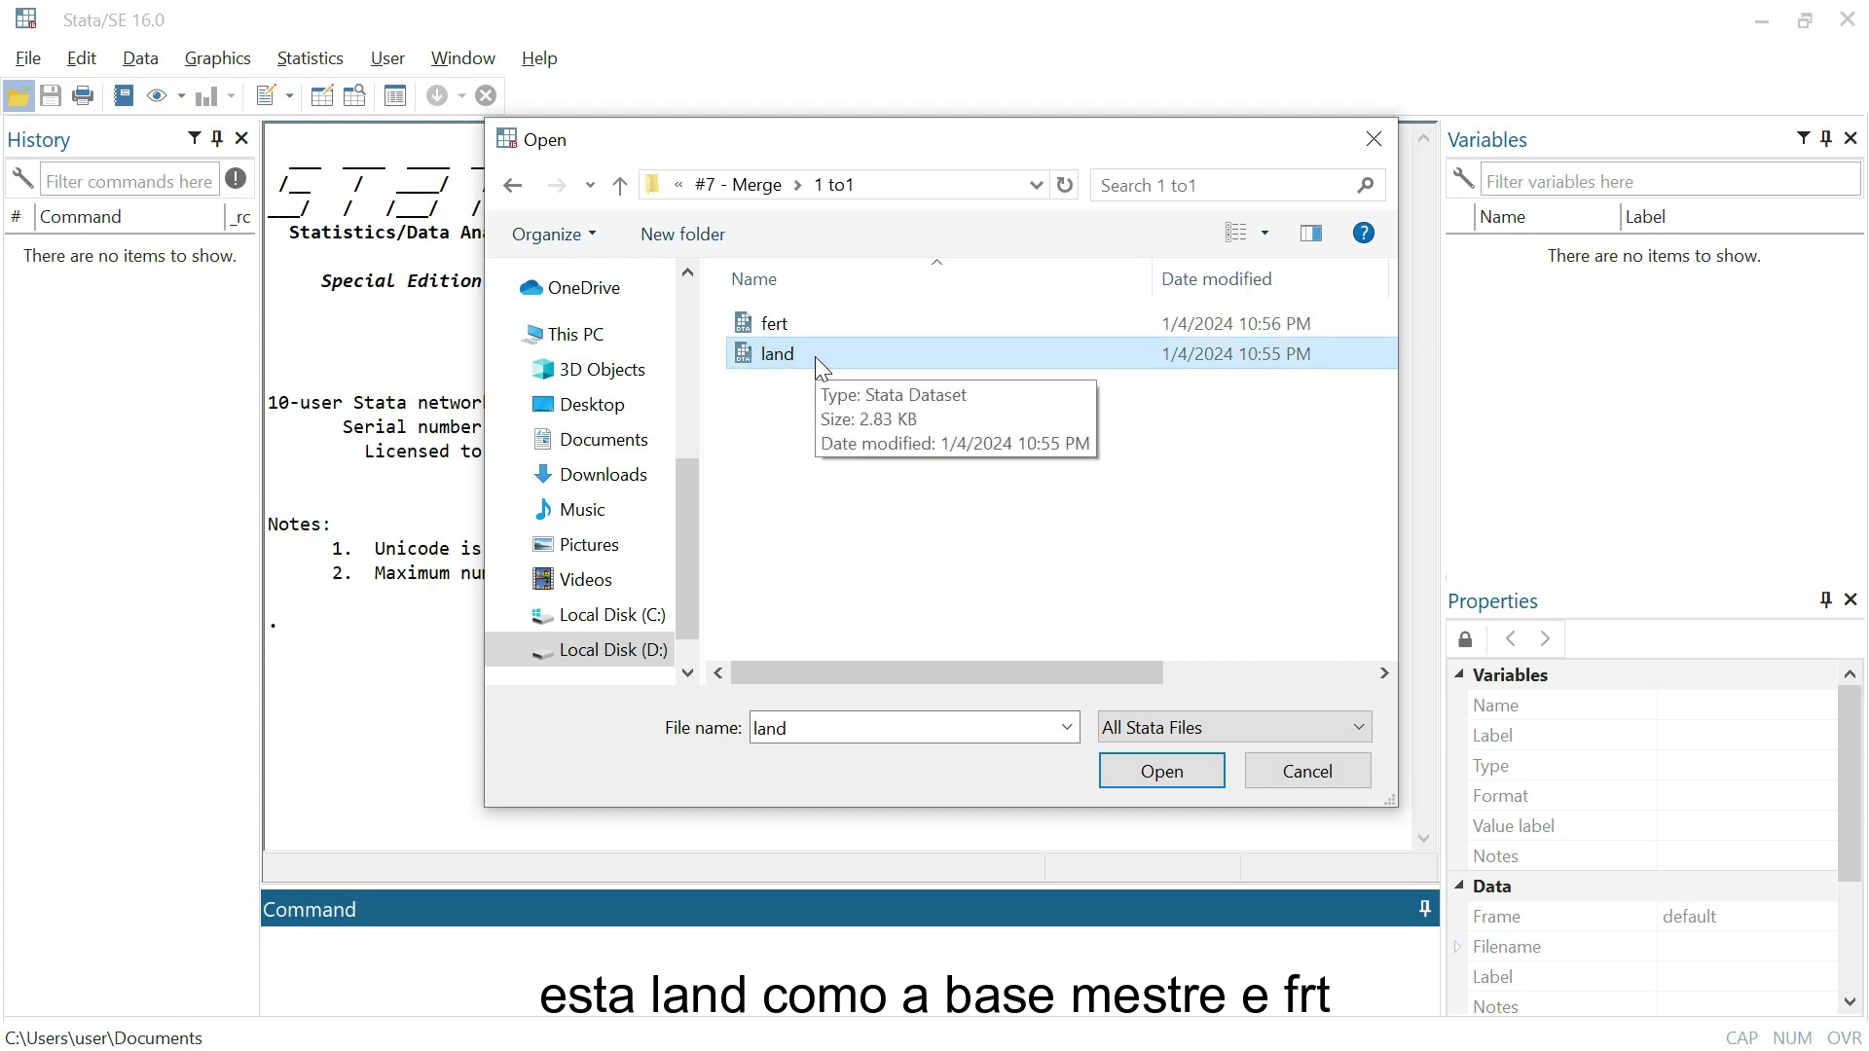
left_click(779, 320)
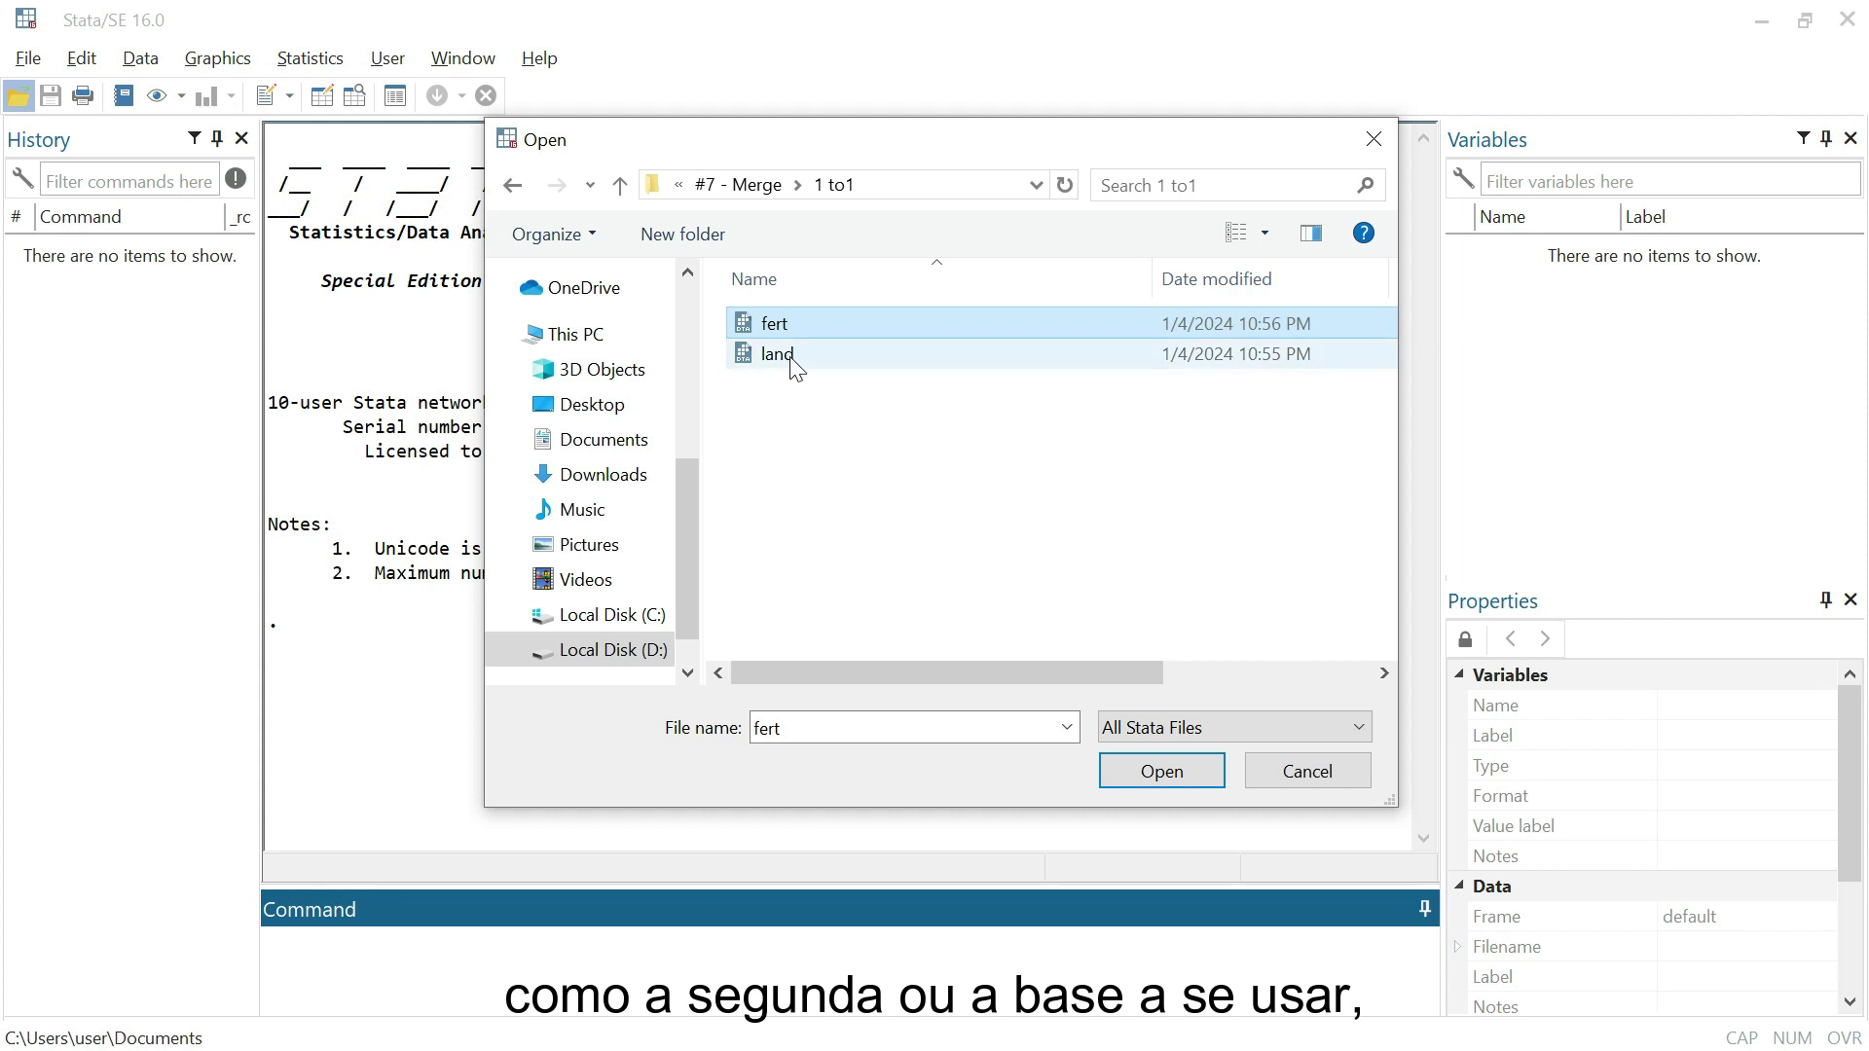
left_click(789, 360)
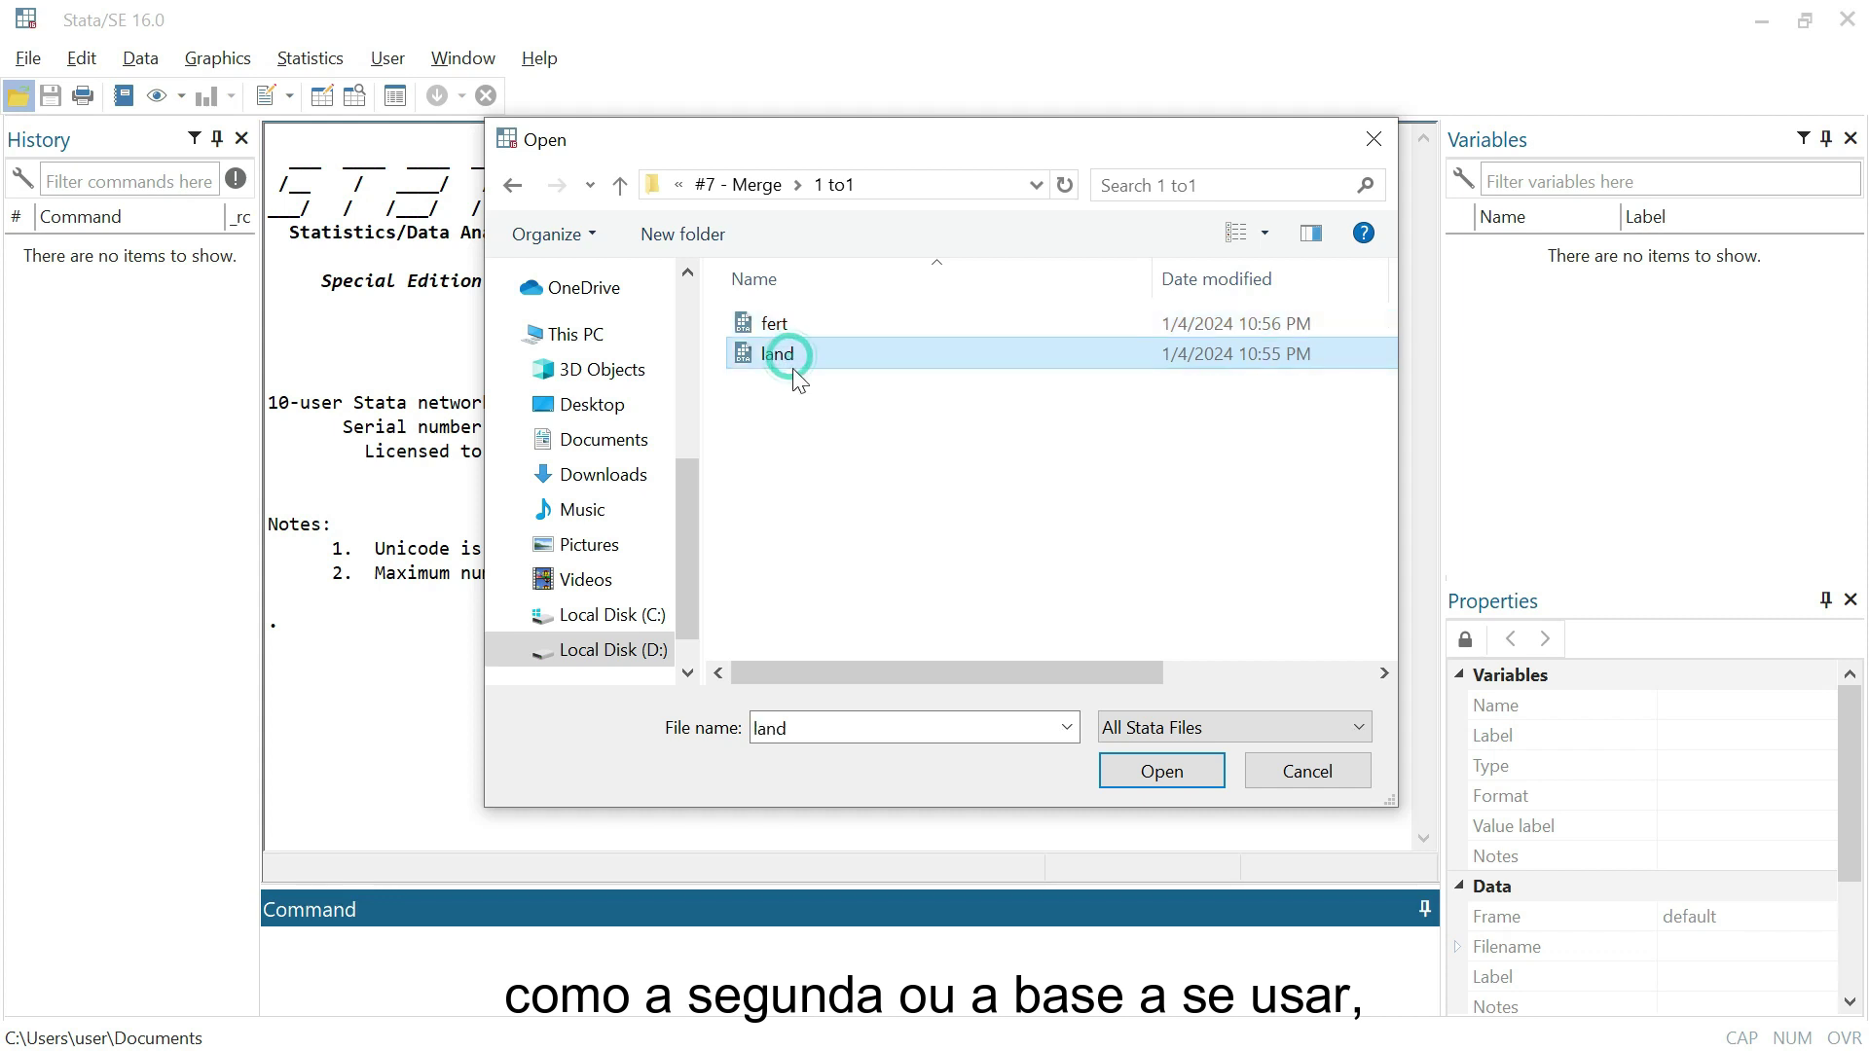
left_click(1168, 776)
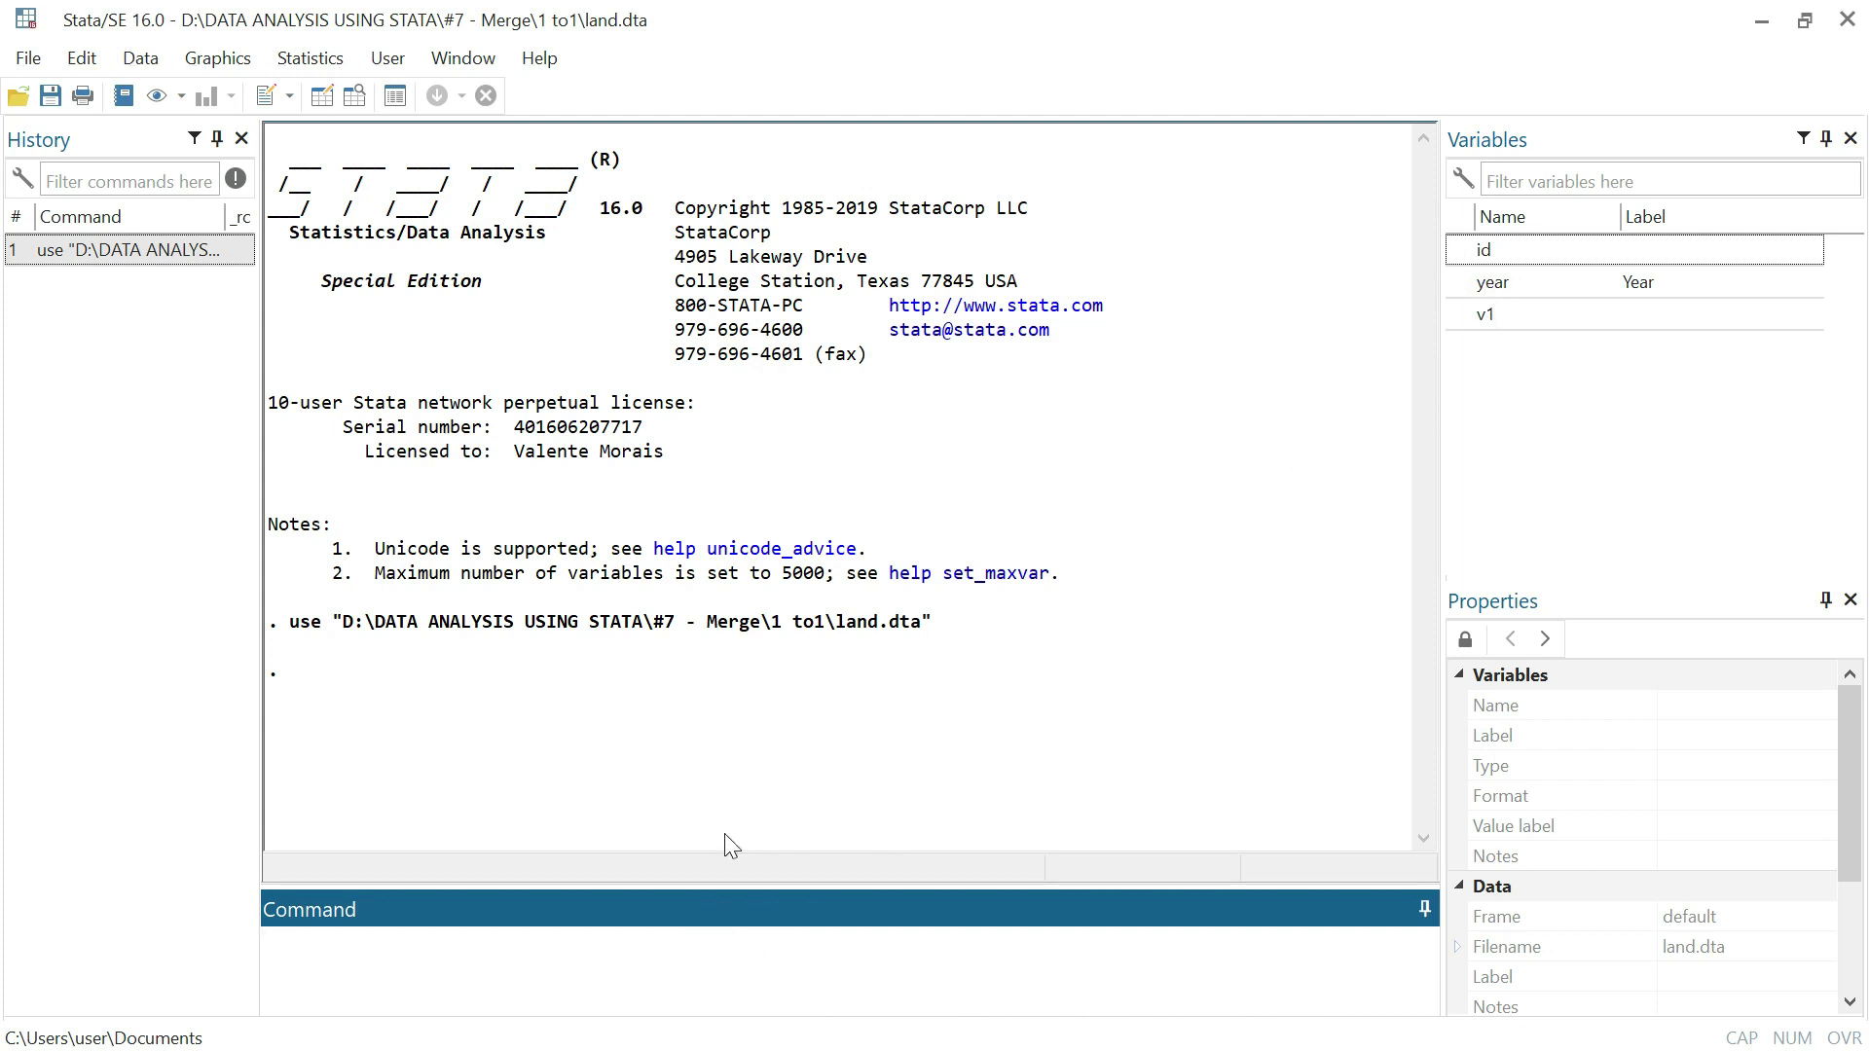
Browse the land data to examine its observations and variables, and close the data view
key("ctrl+8")
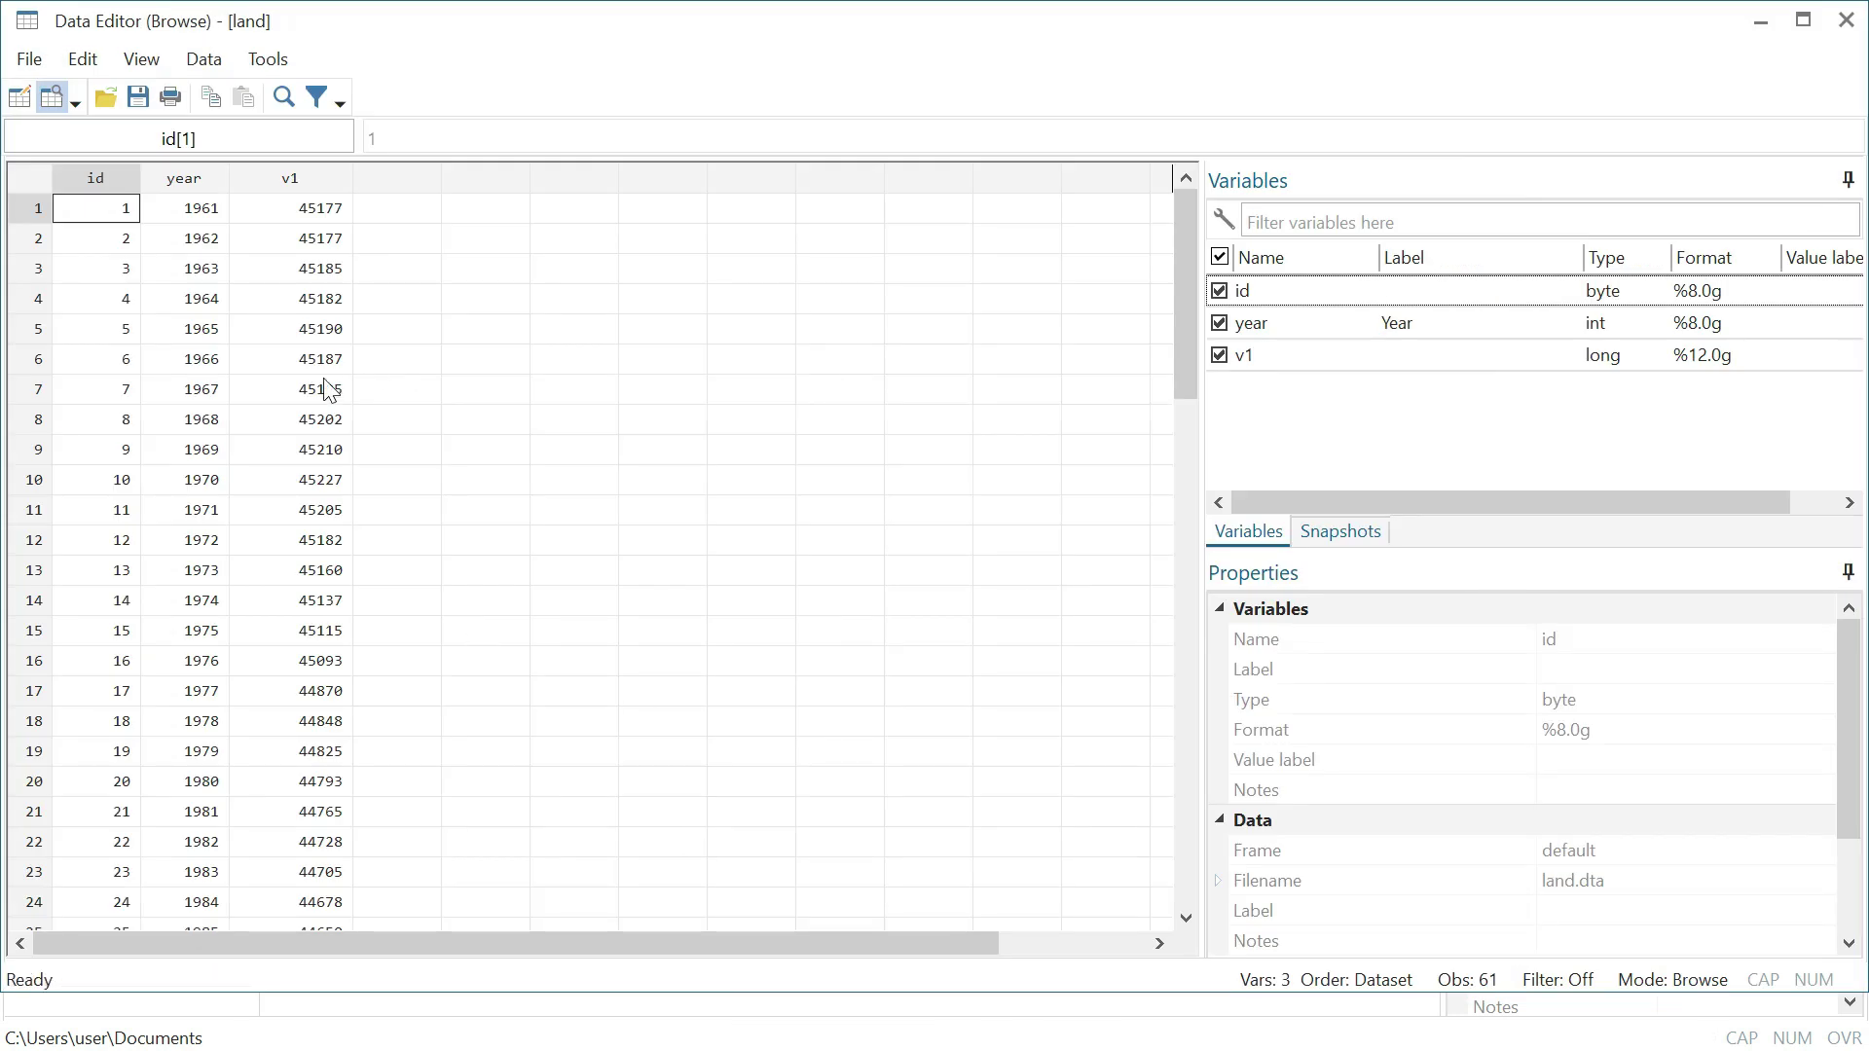
scroll(305, 405, "down", 16)
scroll(285, 402, "up", 16)
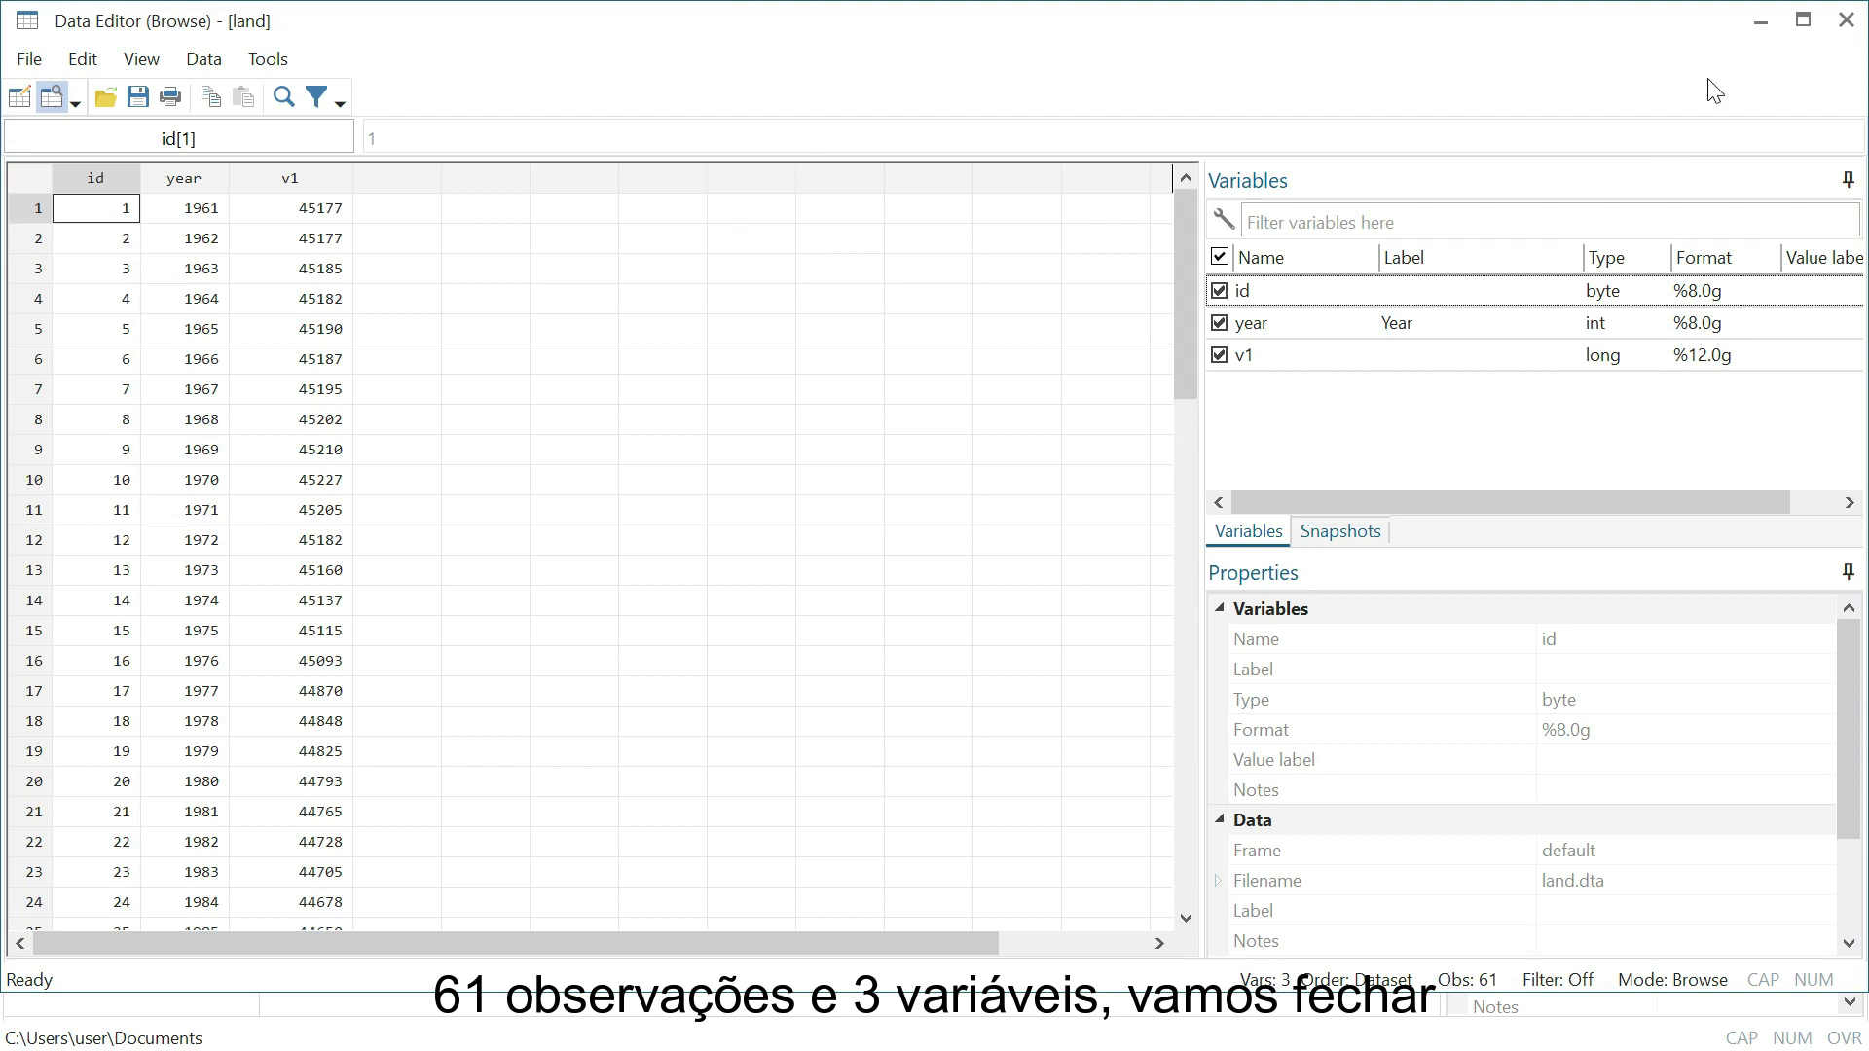
left_click(1847, 20)
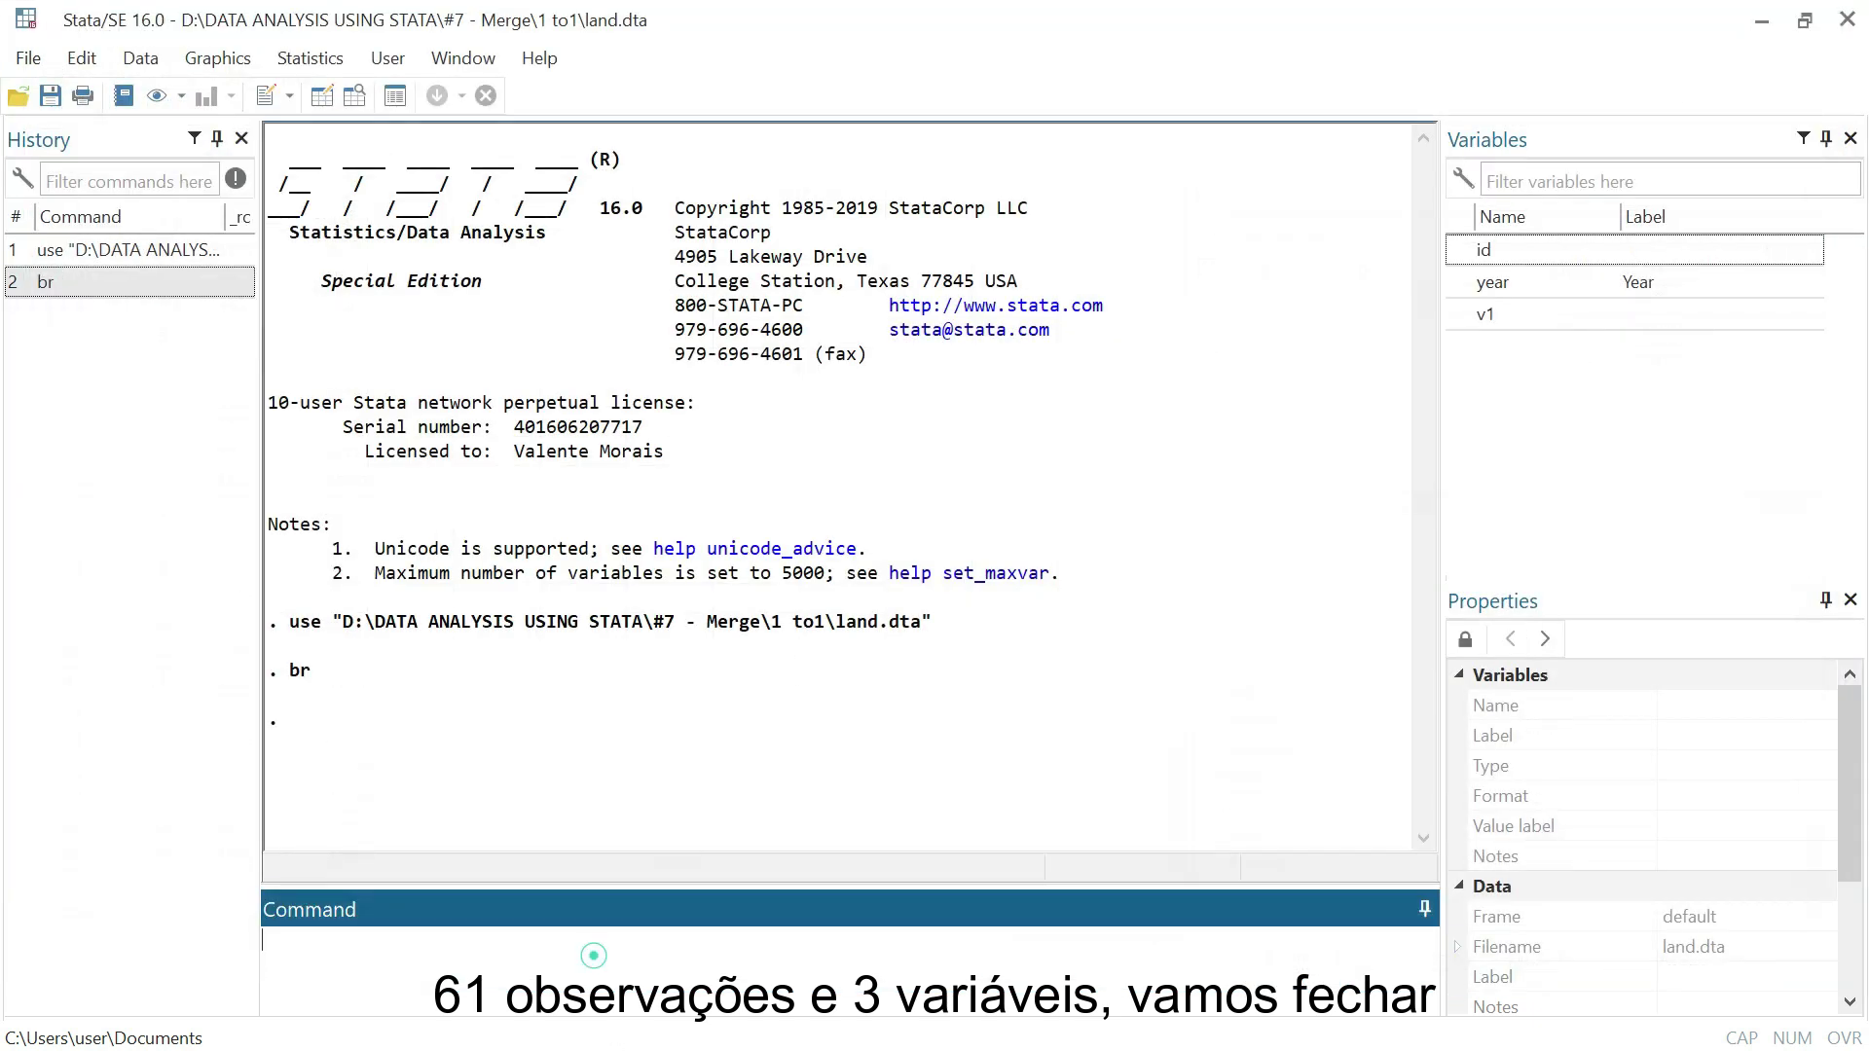
Clear the land data from memory and open the fert dataset from the 1 to1 folder
type("clear")
key("Return")
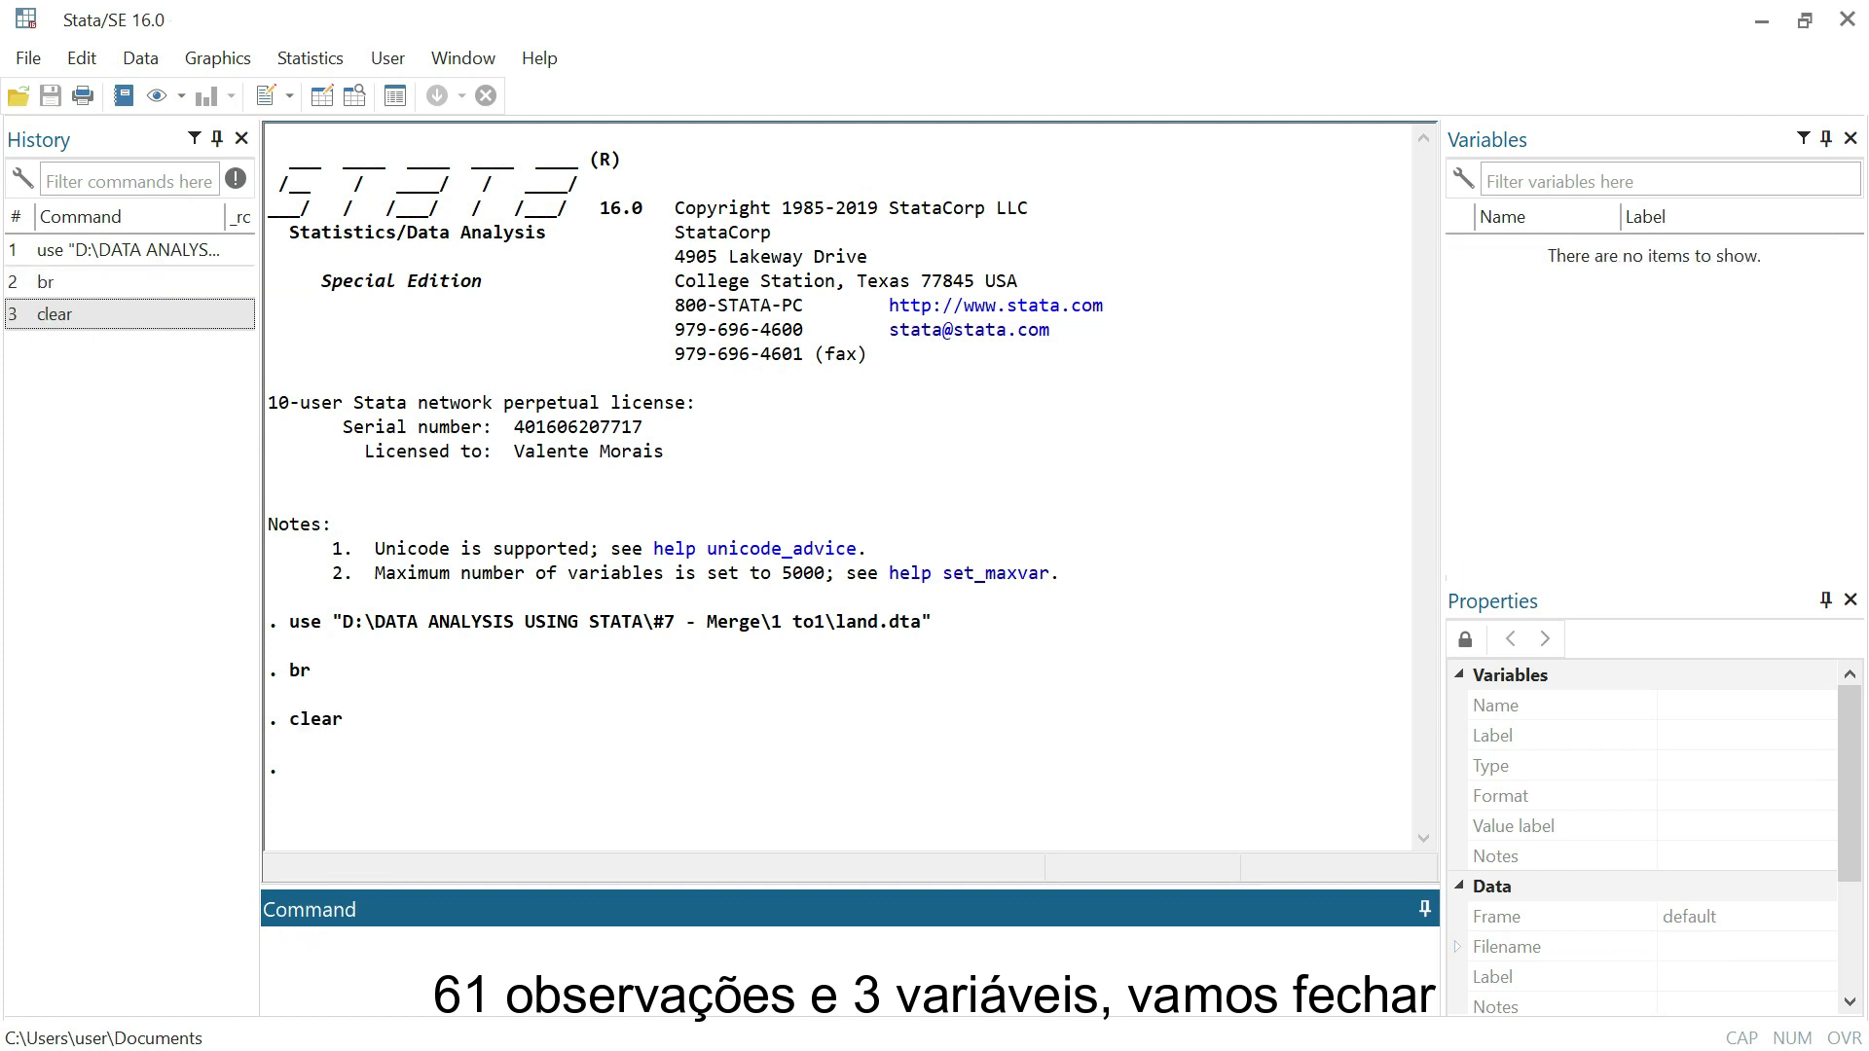
left_click(20, 96)
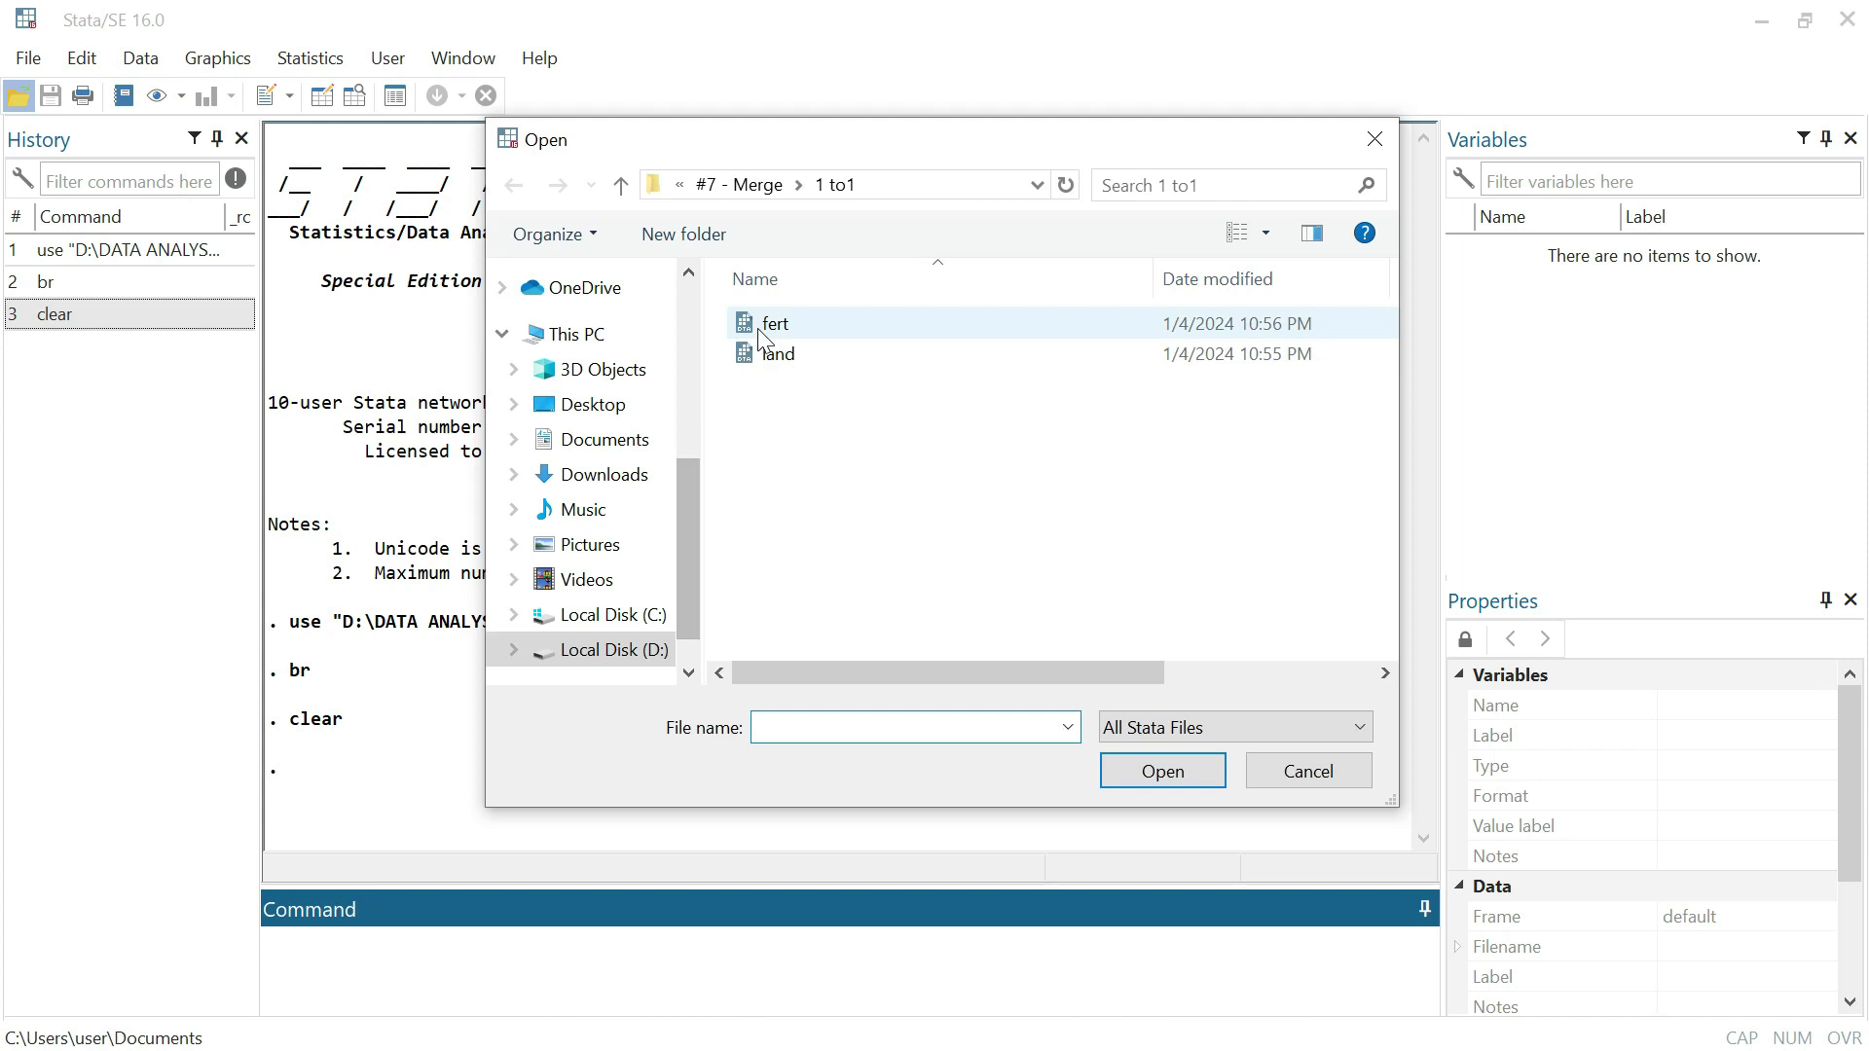
left_click(758, 329)
left_click(1149, 785)
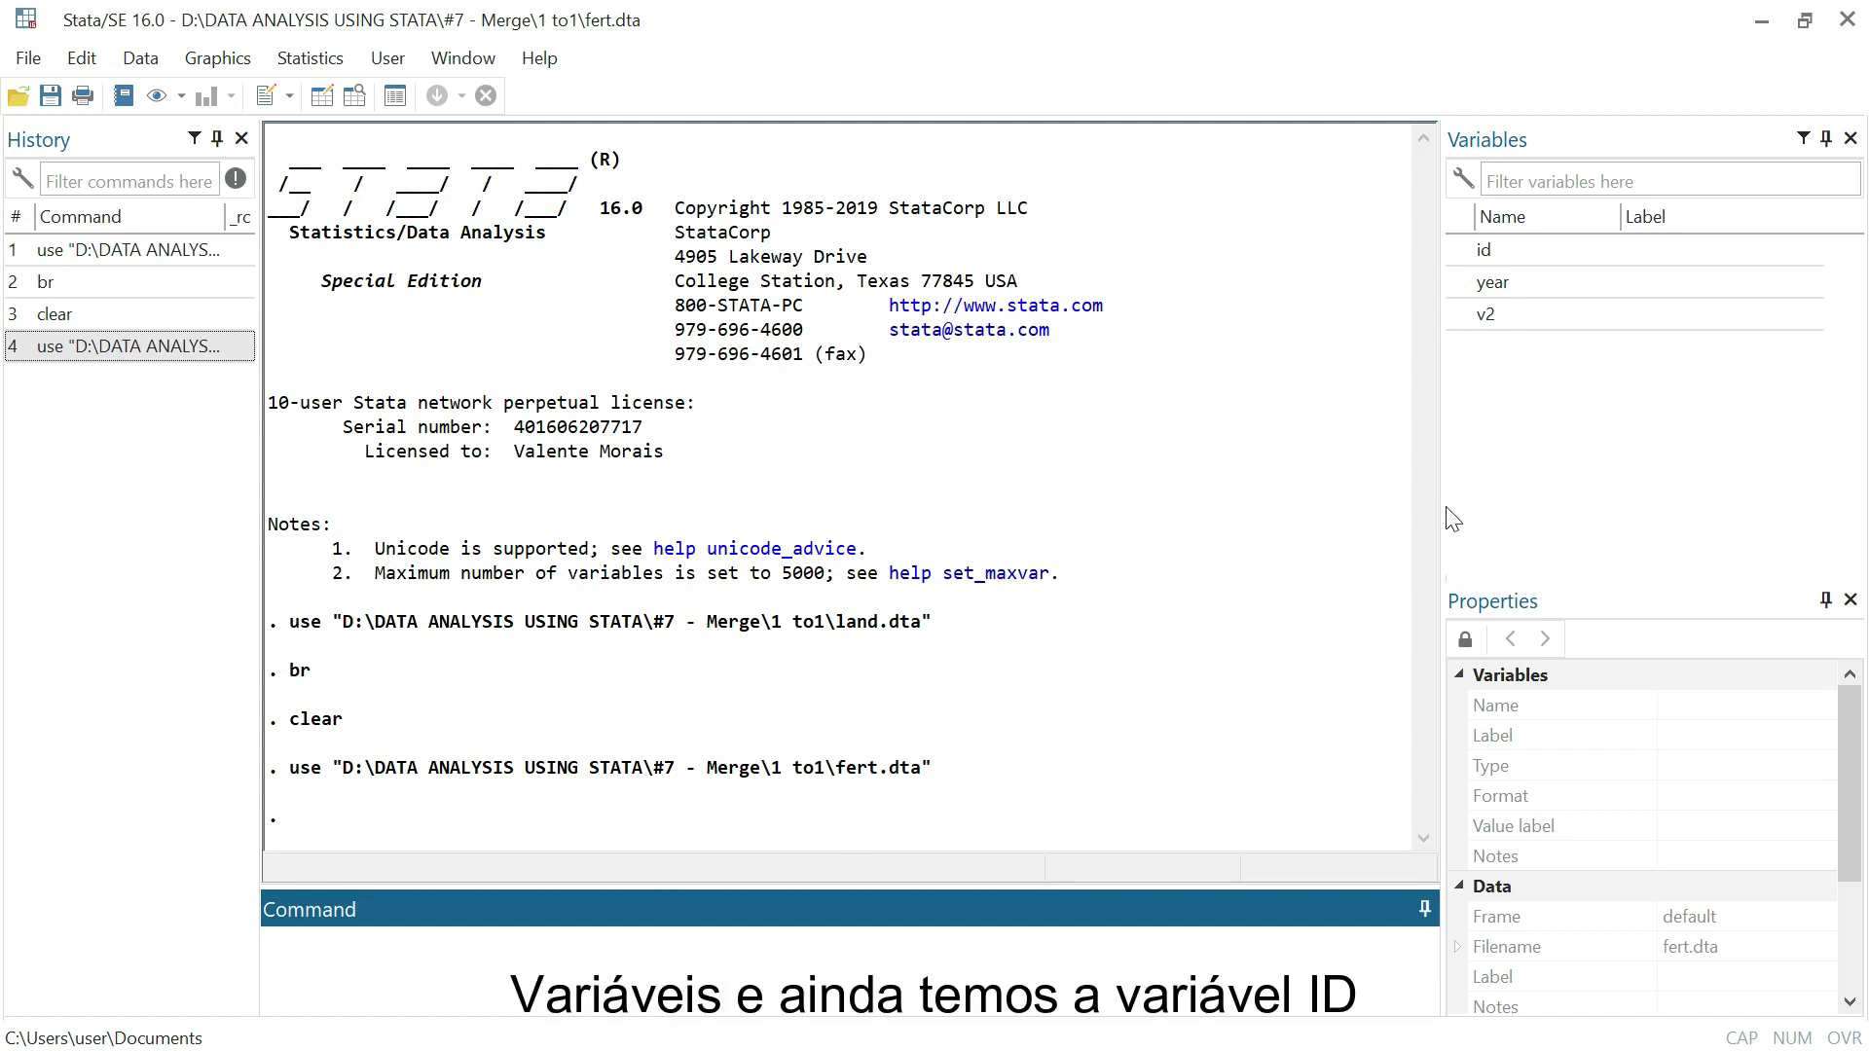
Browse the fert data to examine its id key variable and the other variables, and close the data view
left_click(685, 965)
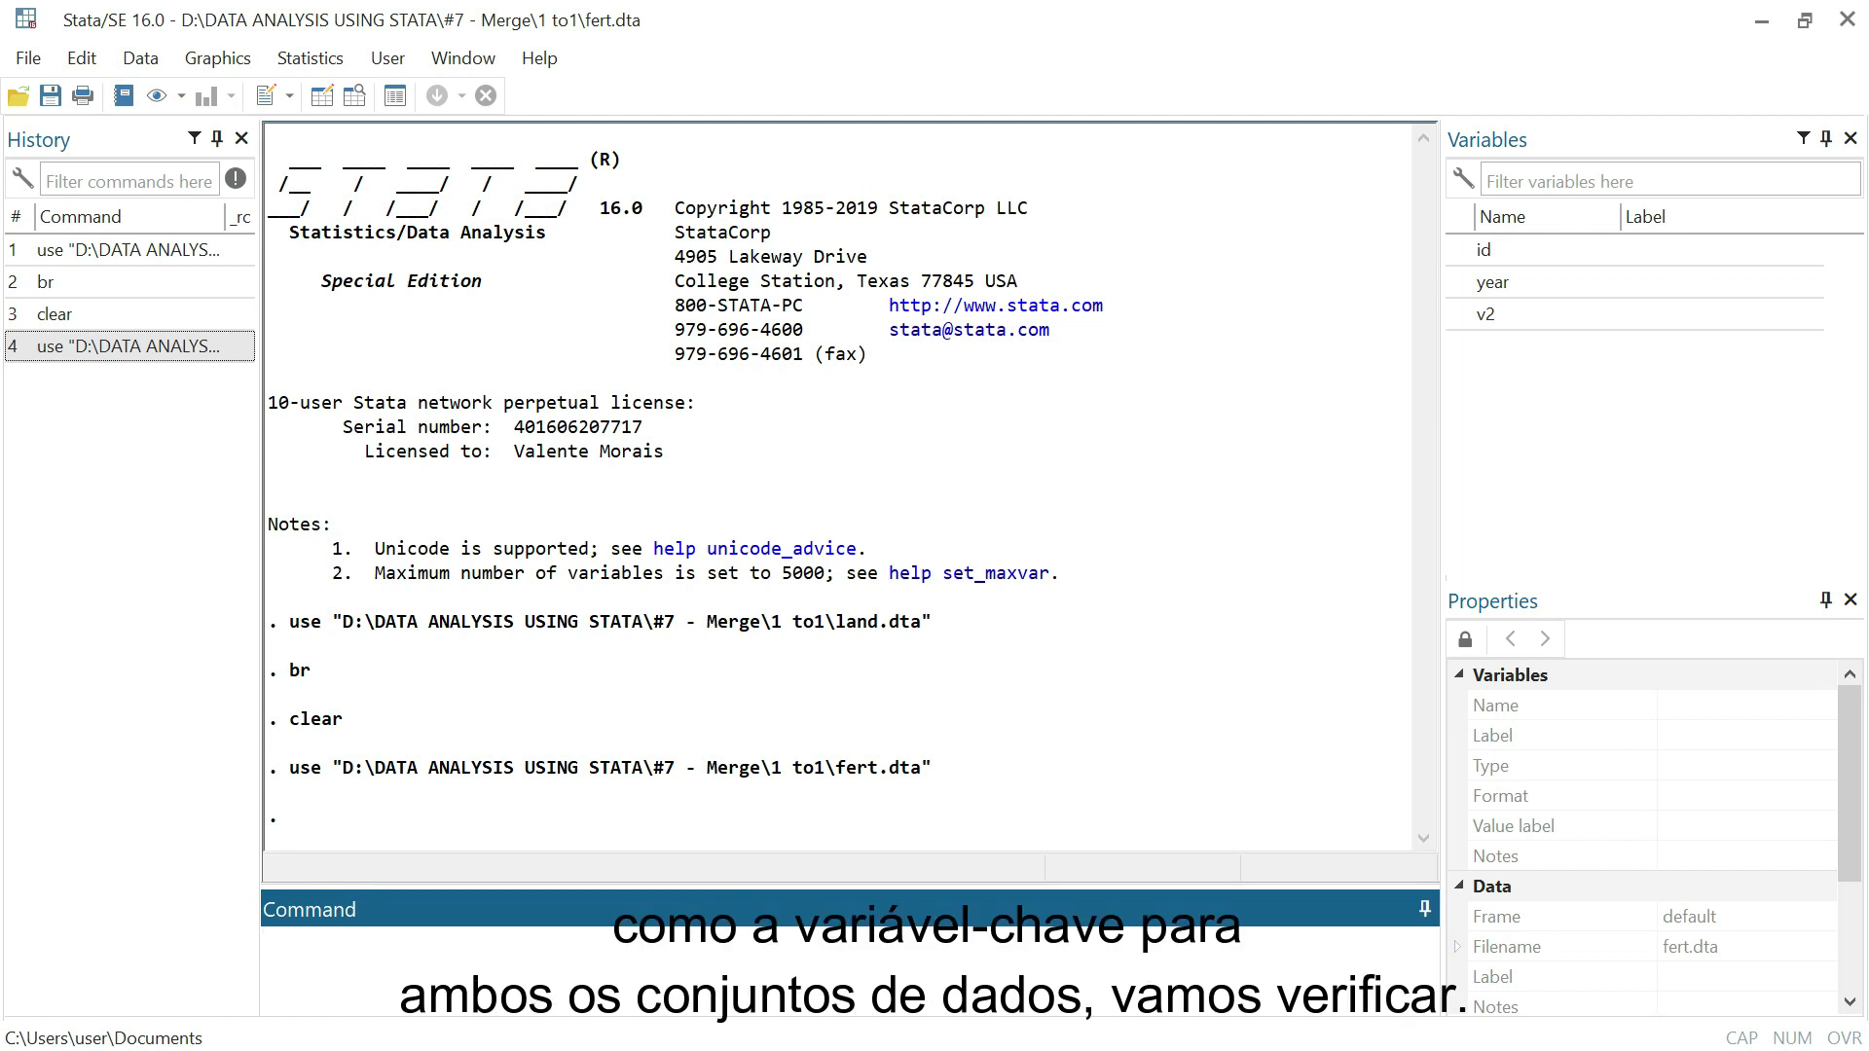
type("br")
key("Return")
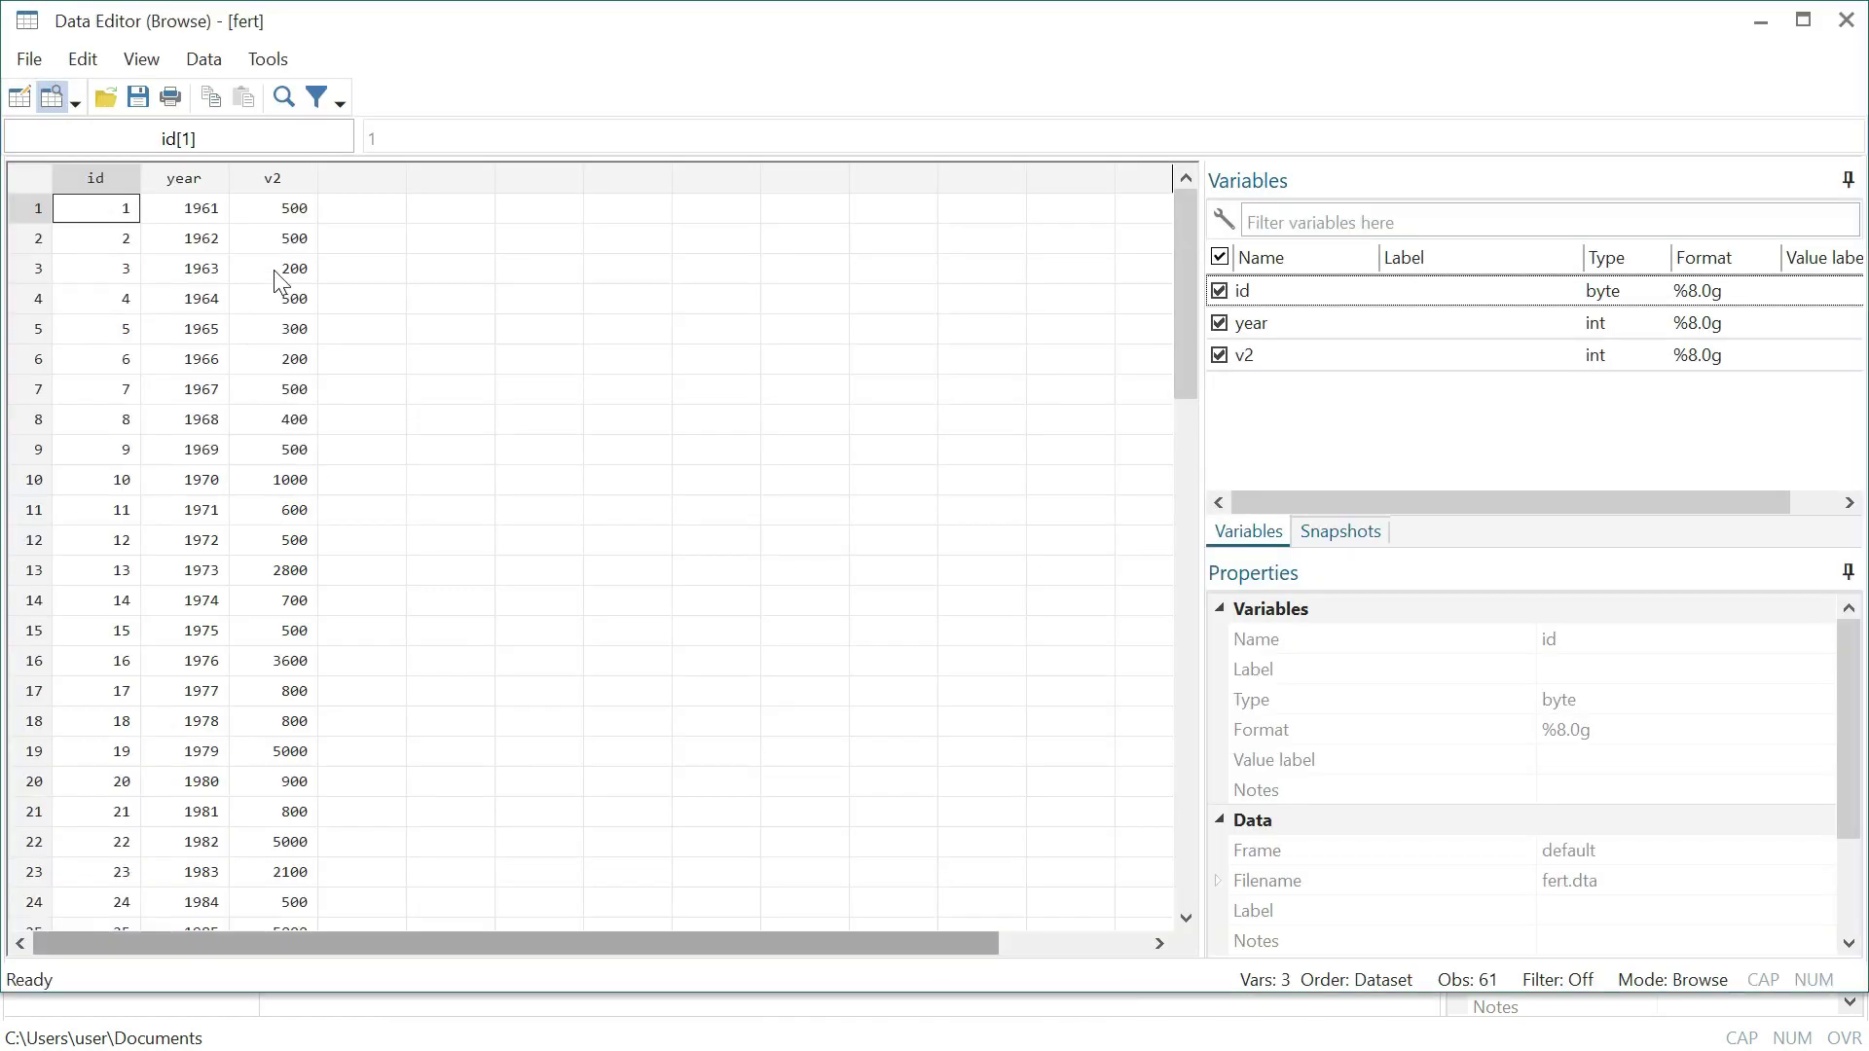
scroll(272, 194, "down", 1)
scroll(266, 190, "up", 1)
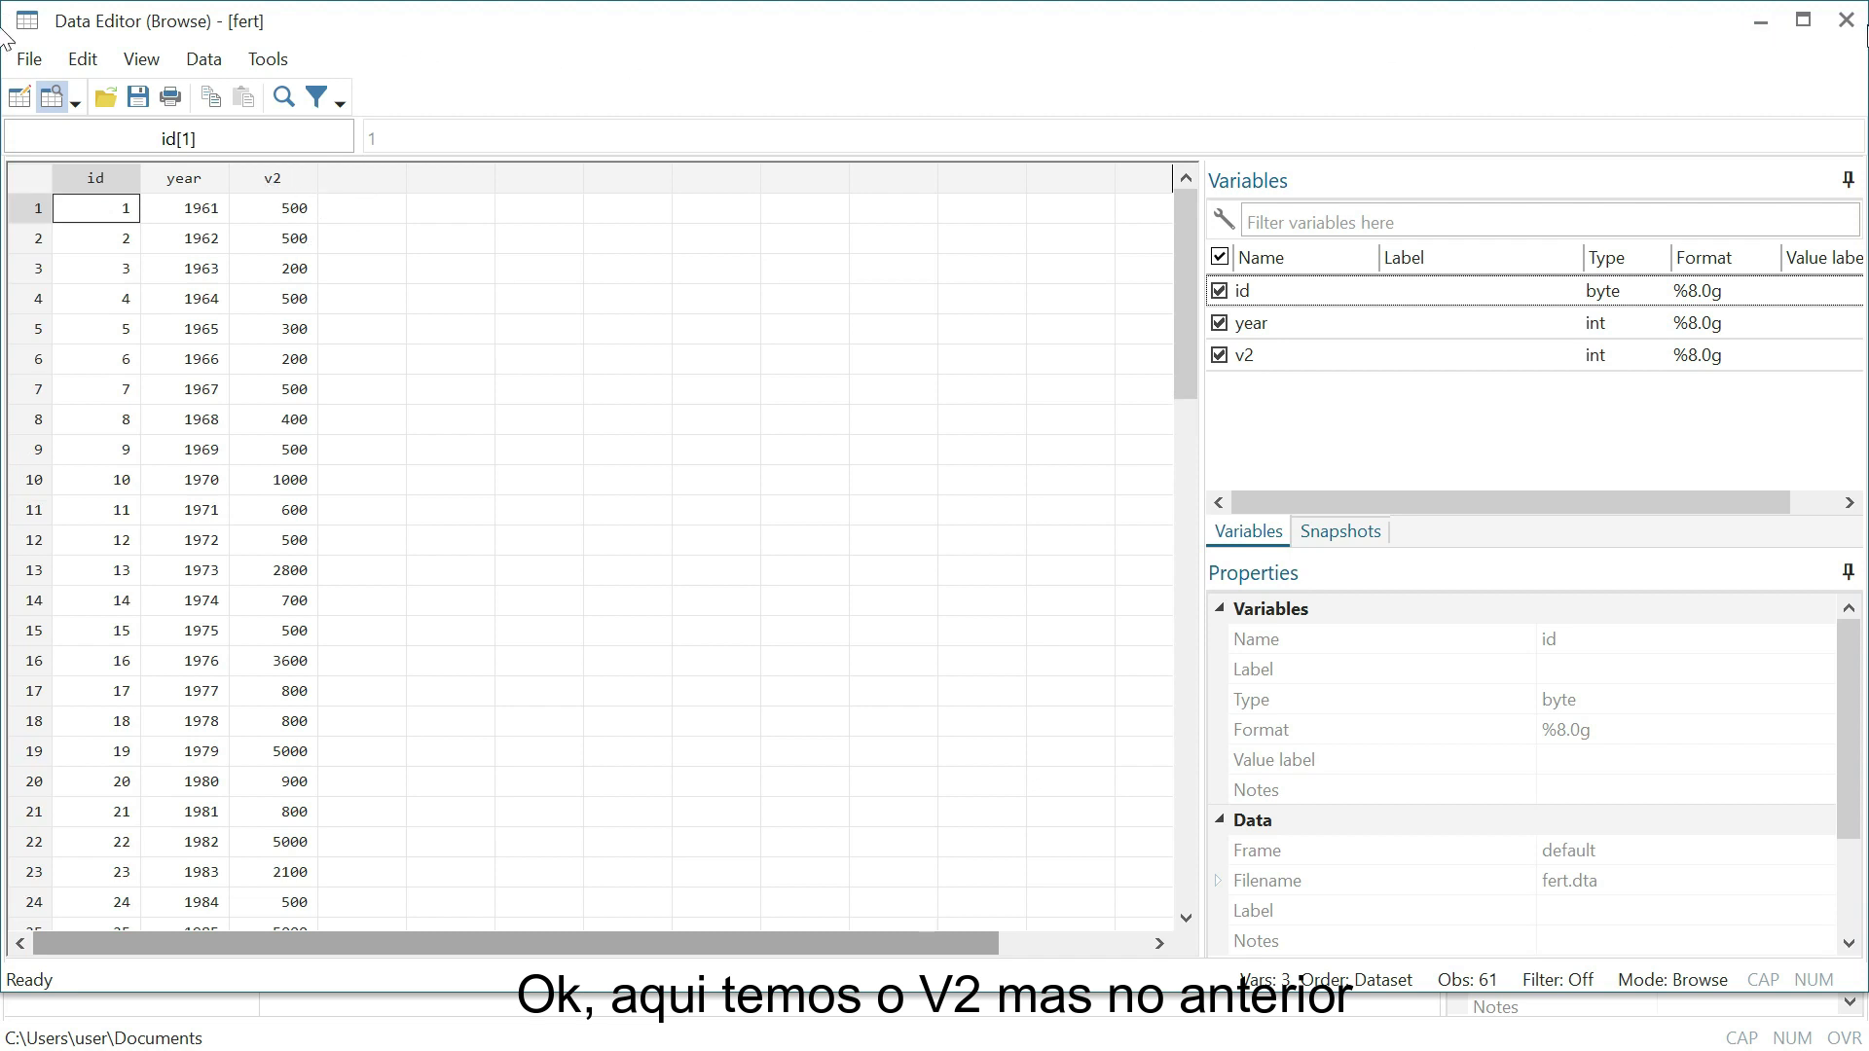
scroll(299, 290, "down", 7)
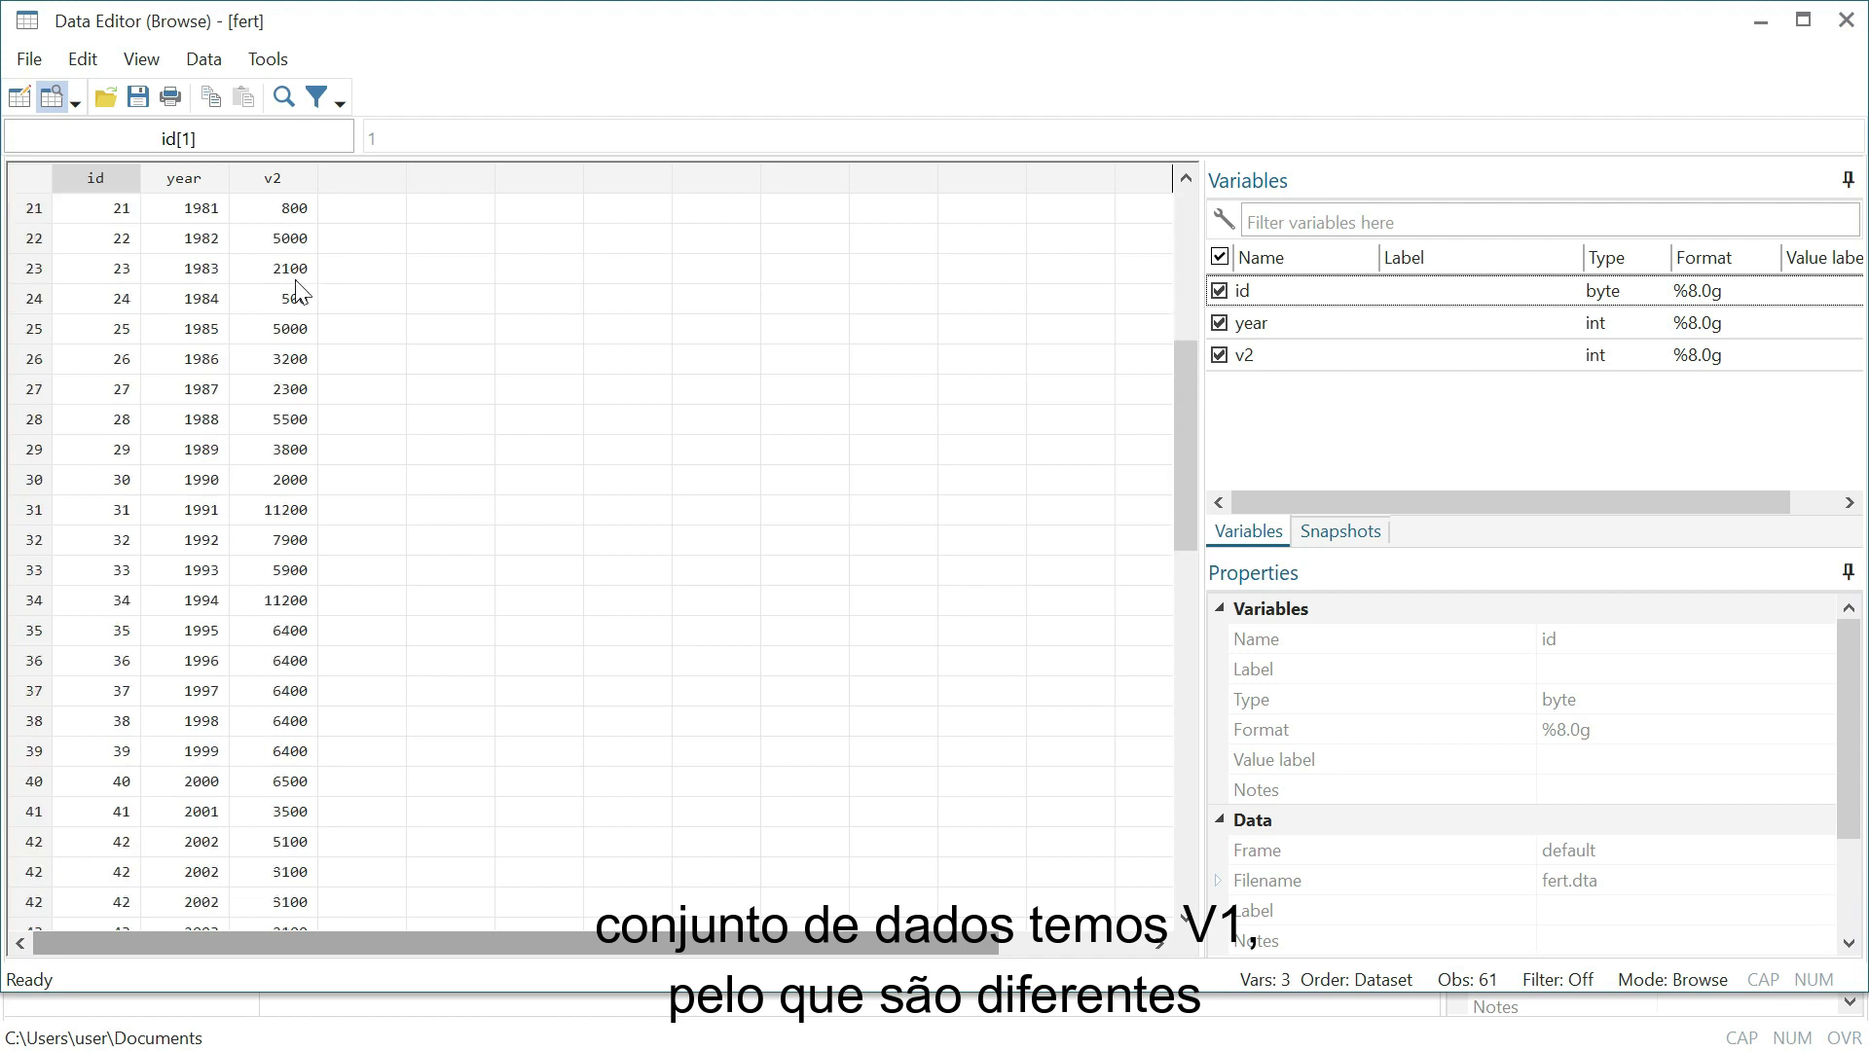
scroll(292, 288, "up", 7)
scroll(270, 258, "down", 3)
scroll(270, 261, "up", 3)
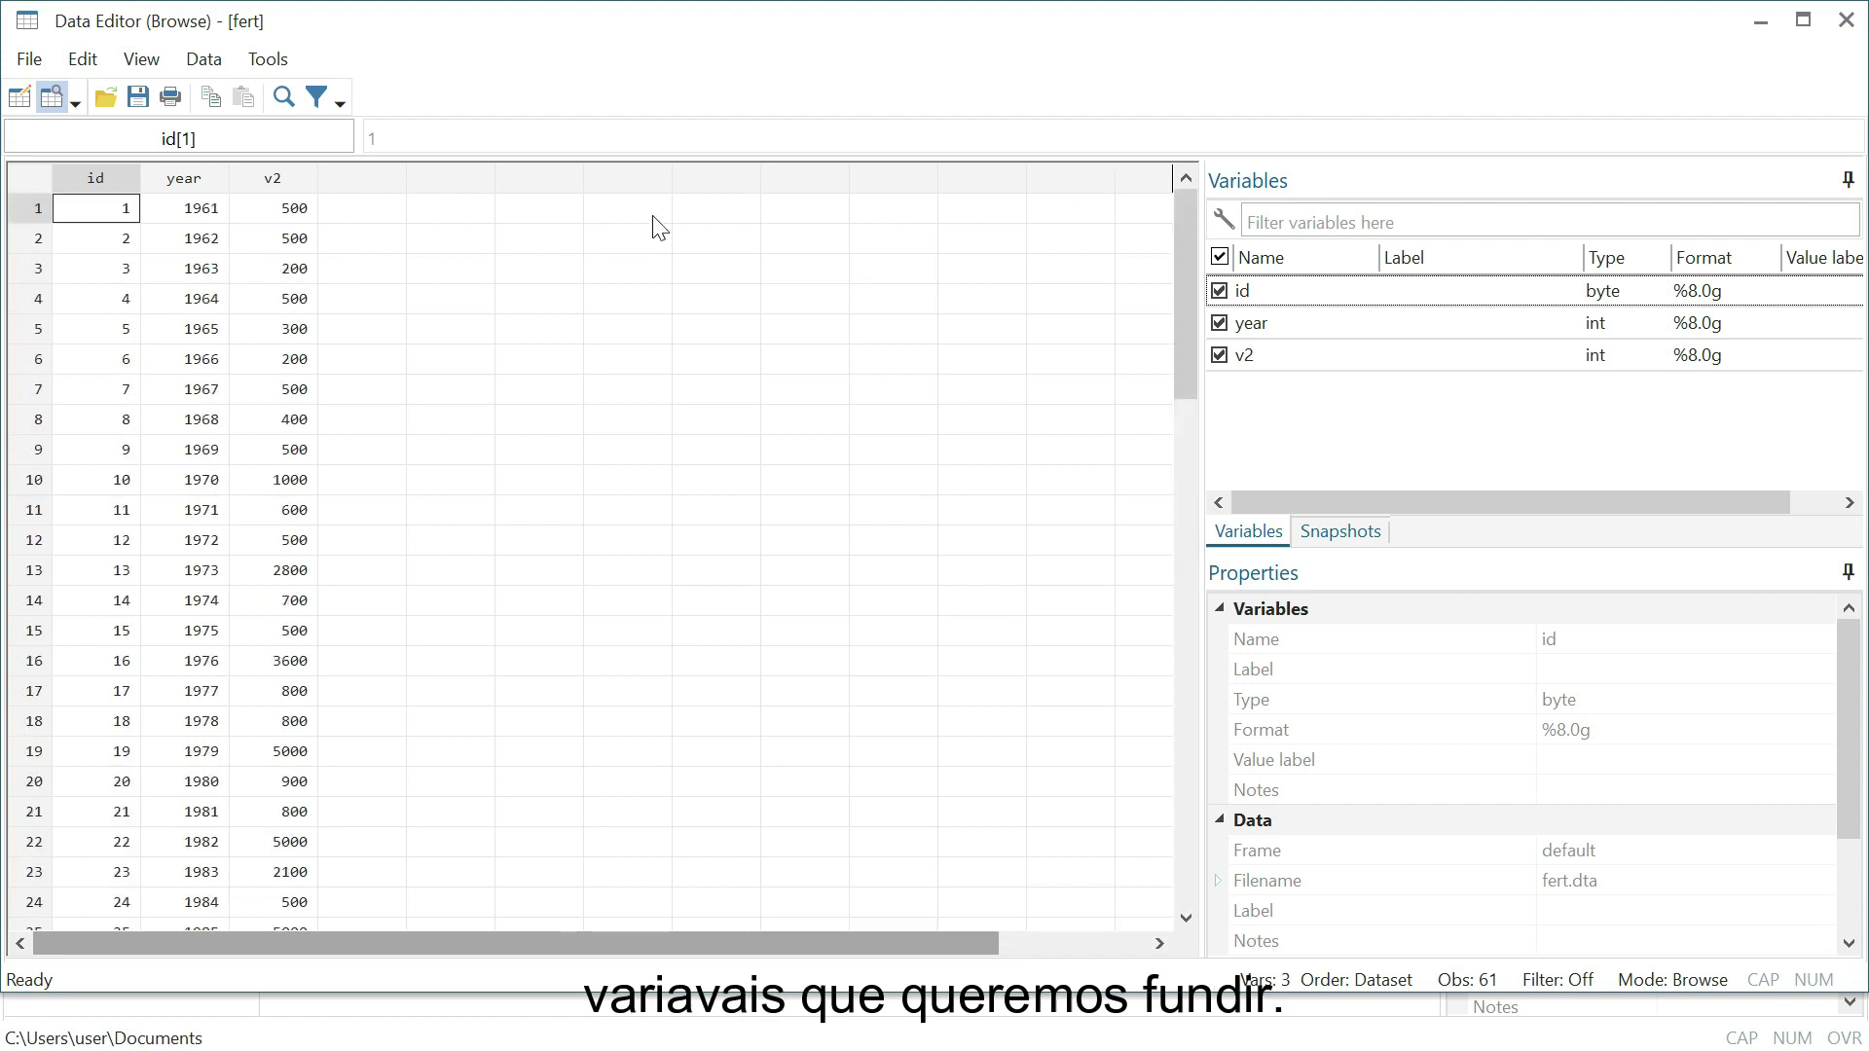
left_click(1847, 19)
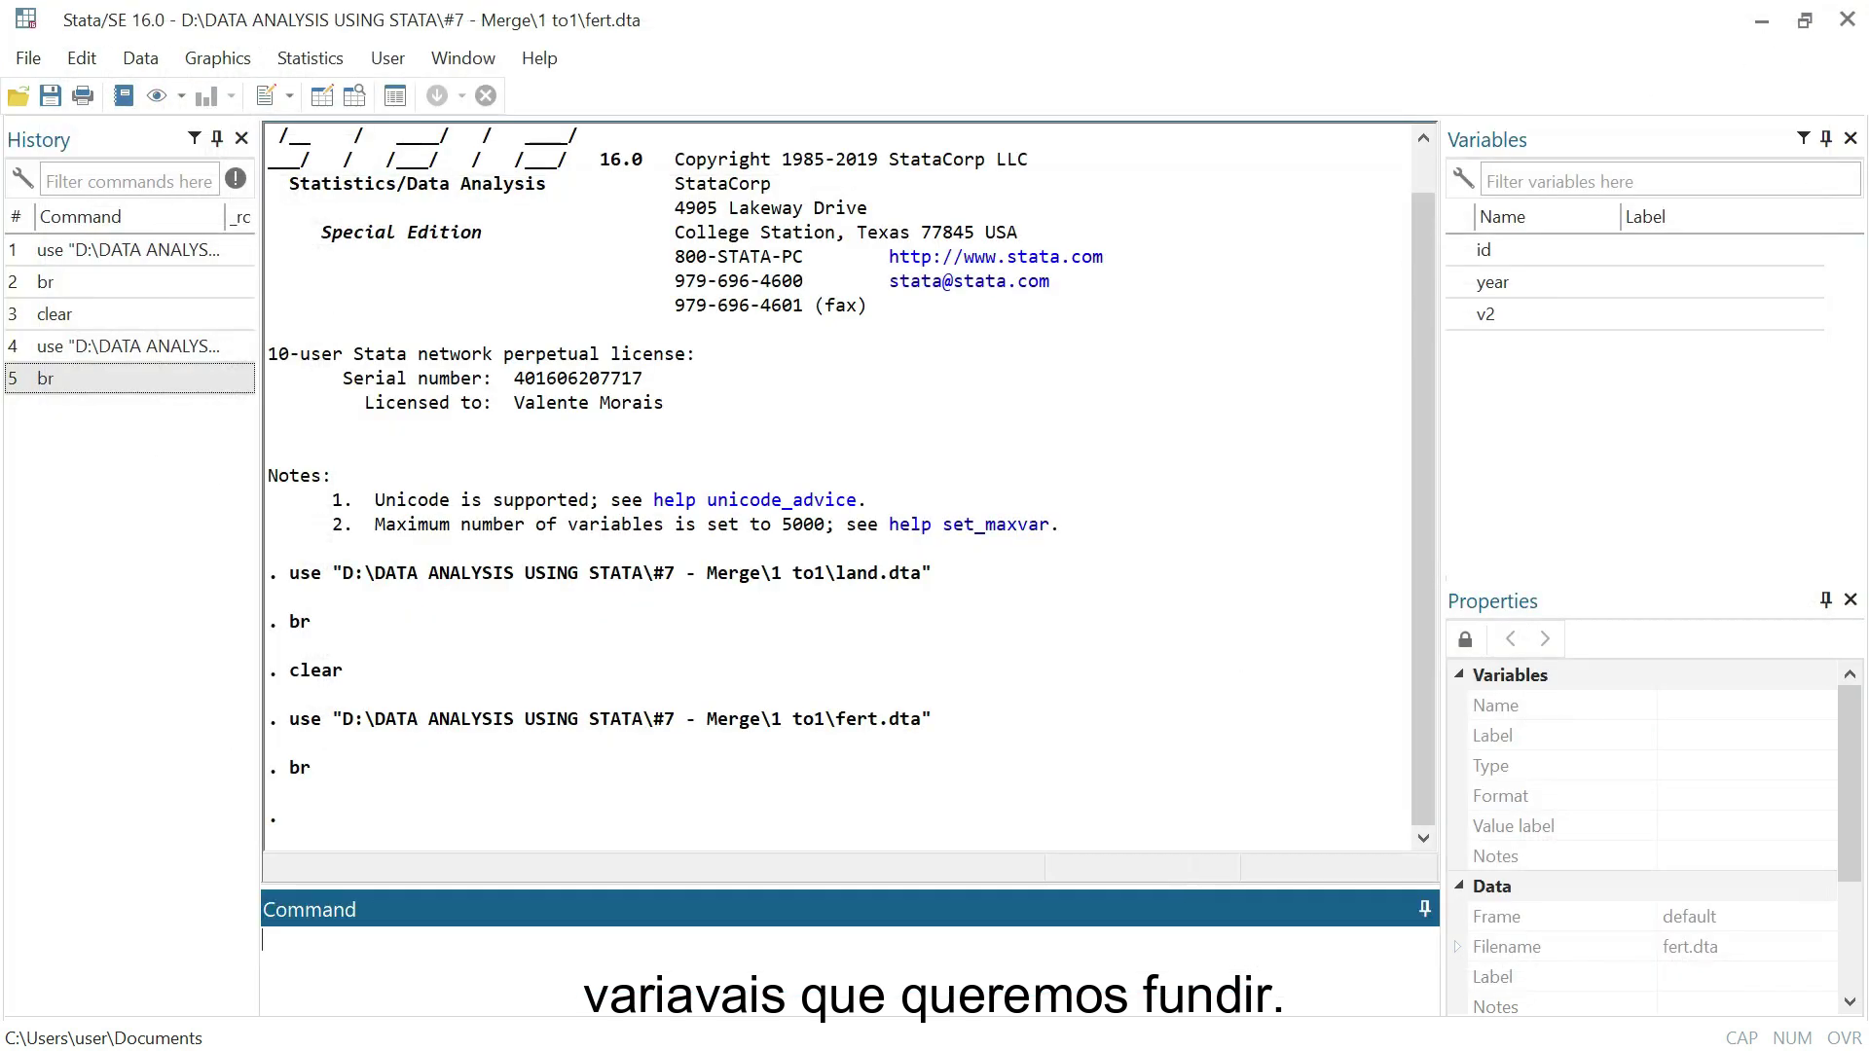
Clear the fert data from memory and reopen the land dataset as the master data
type("cle")
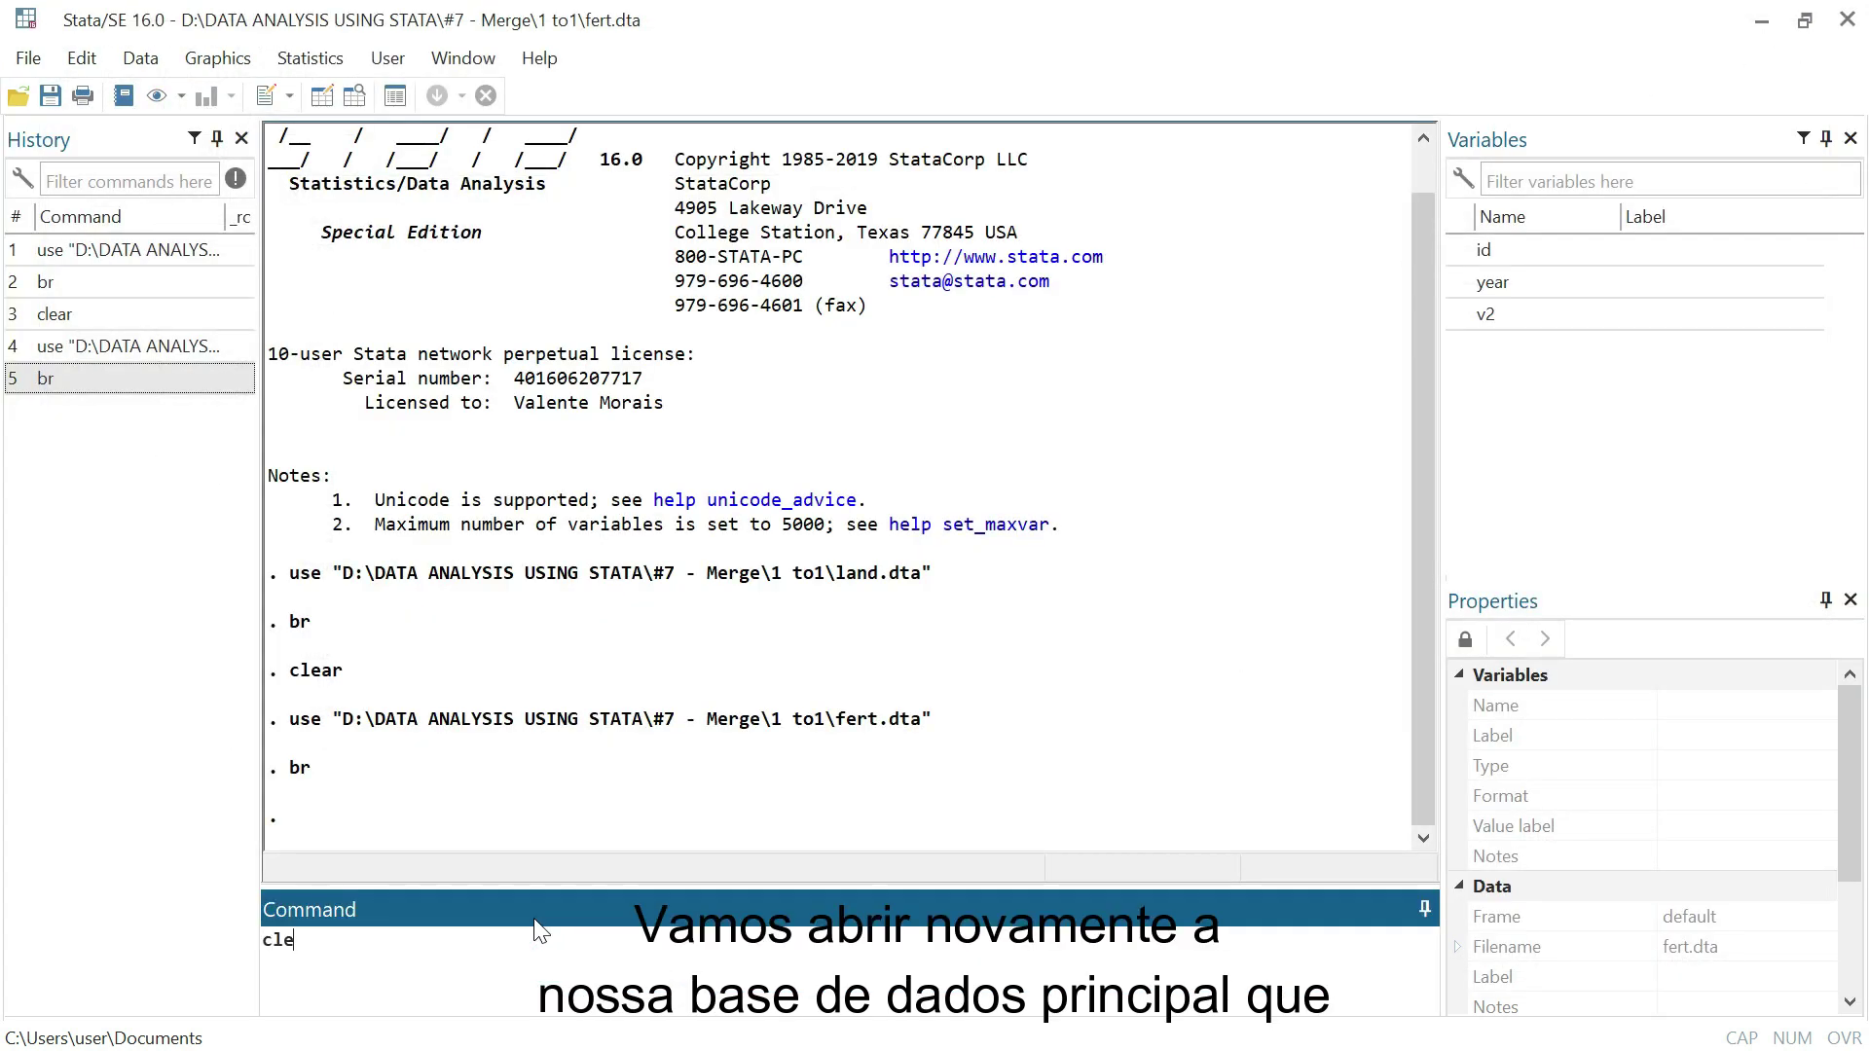
type("ar")
key("Return")
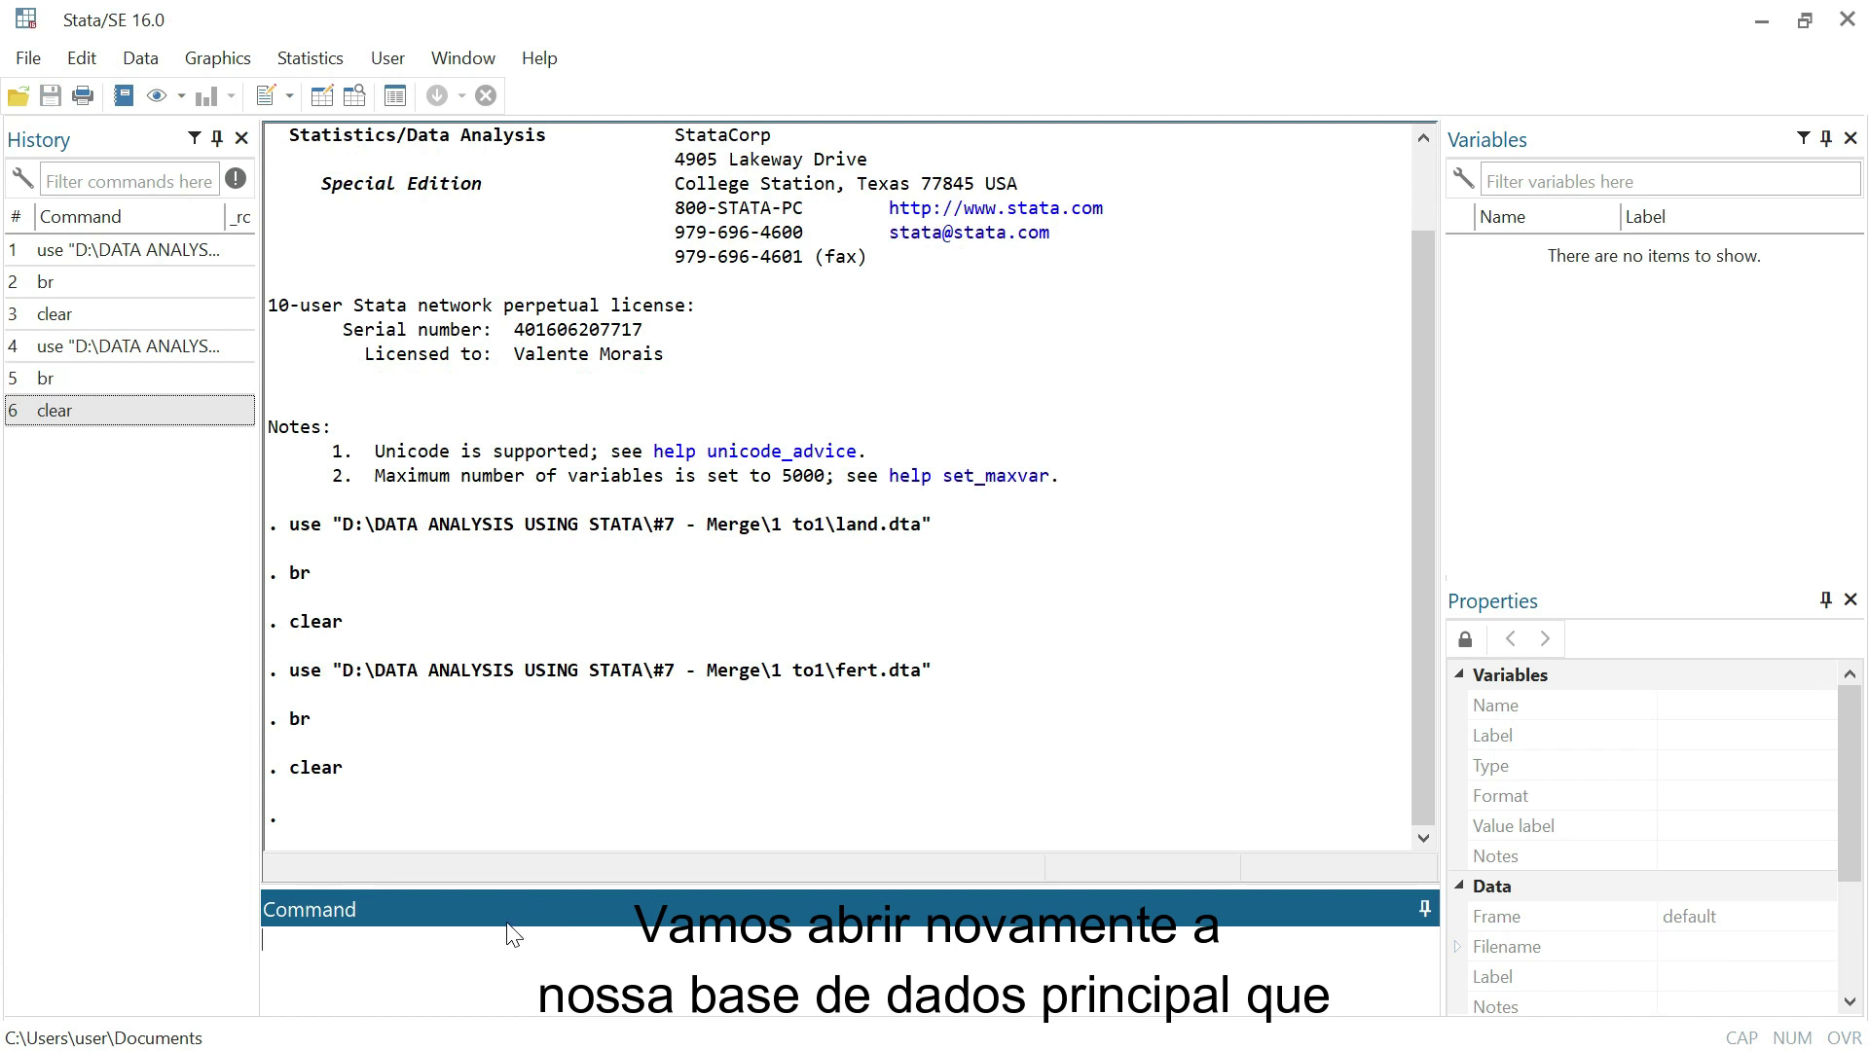
left_click(22, 97)
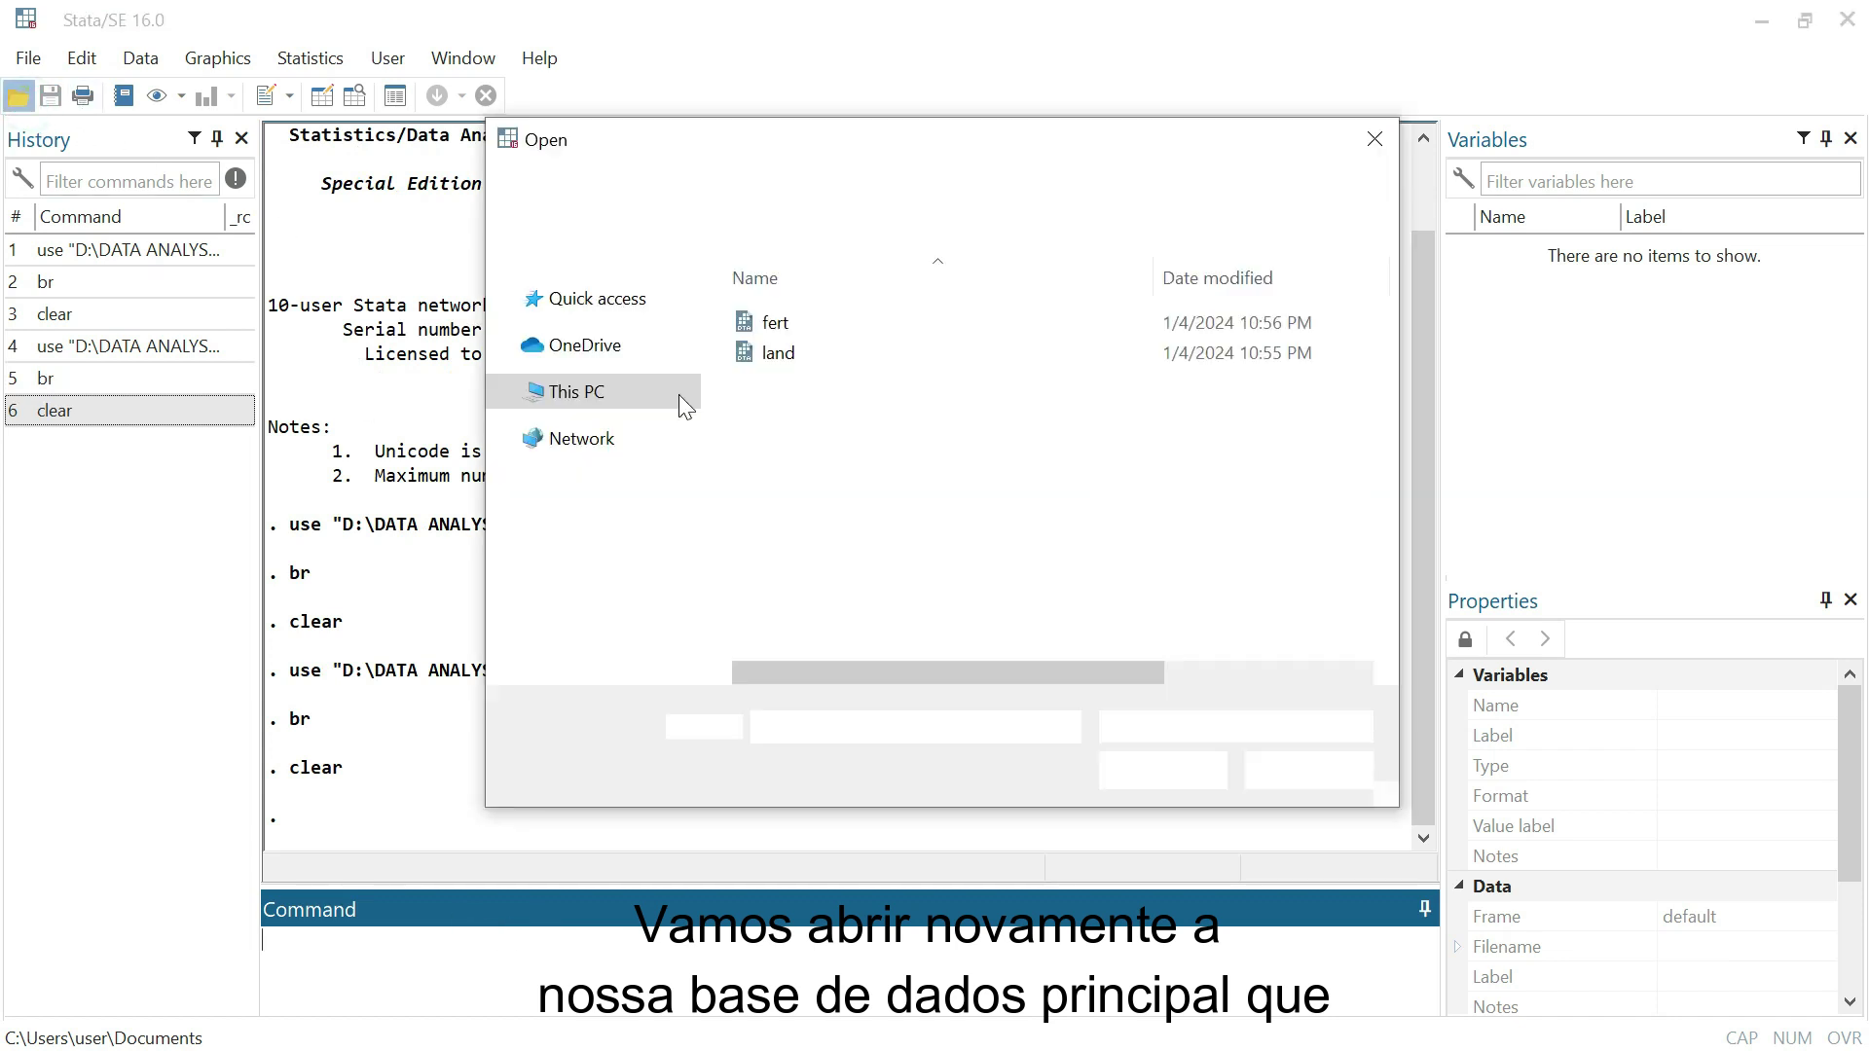
left_click(839, 354)
left_click(1129, 764)
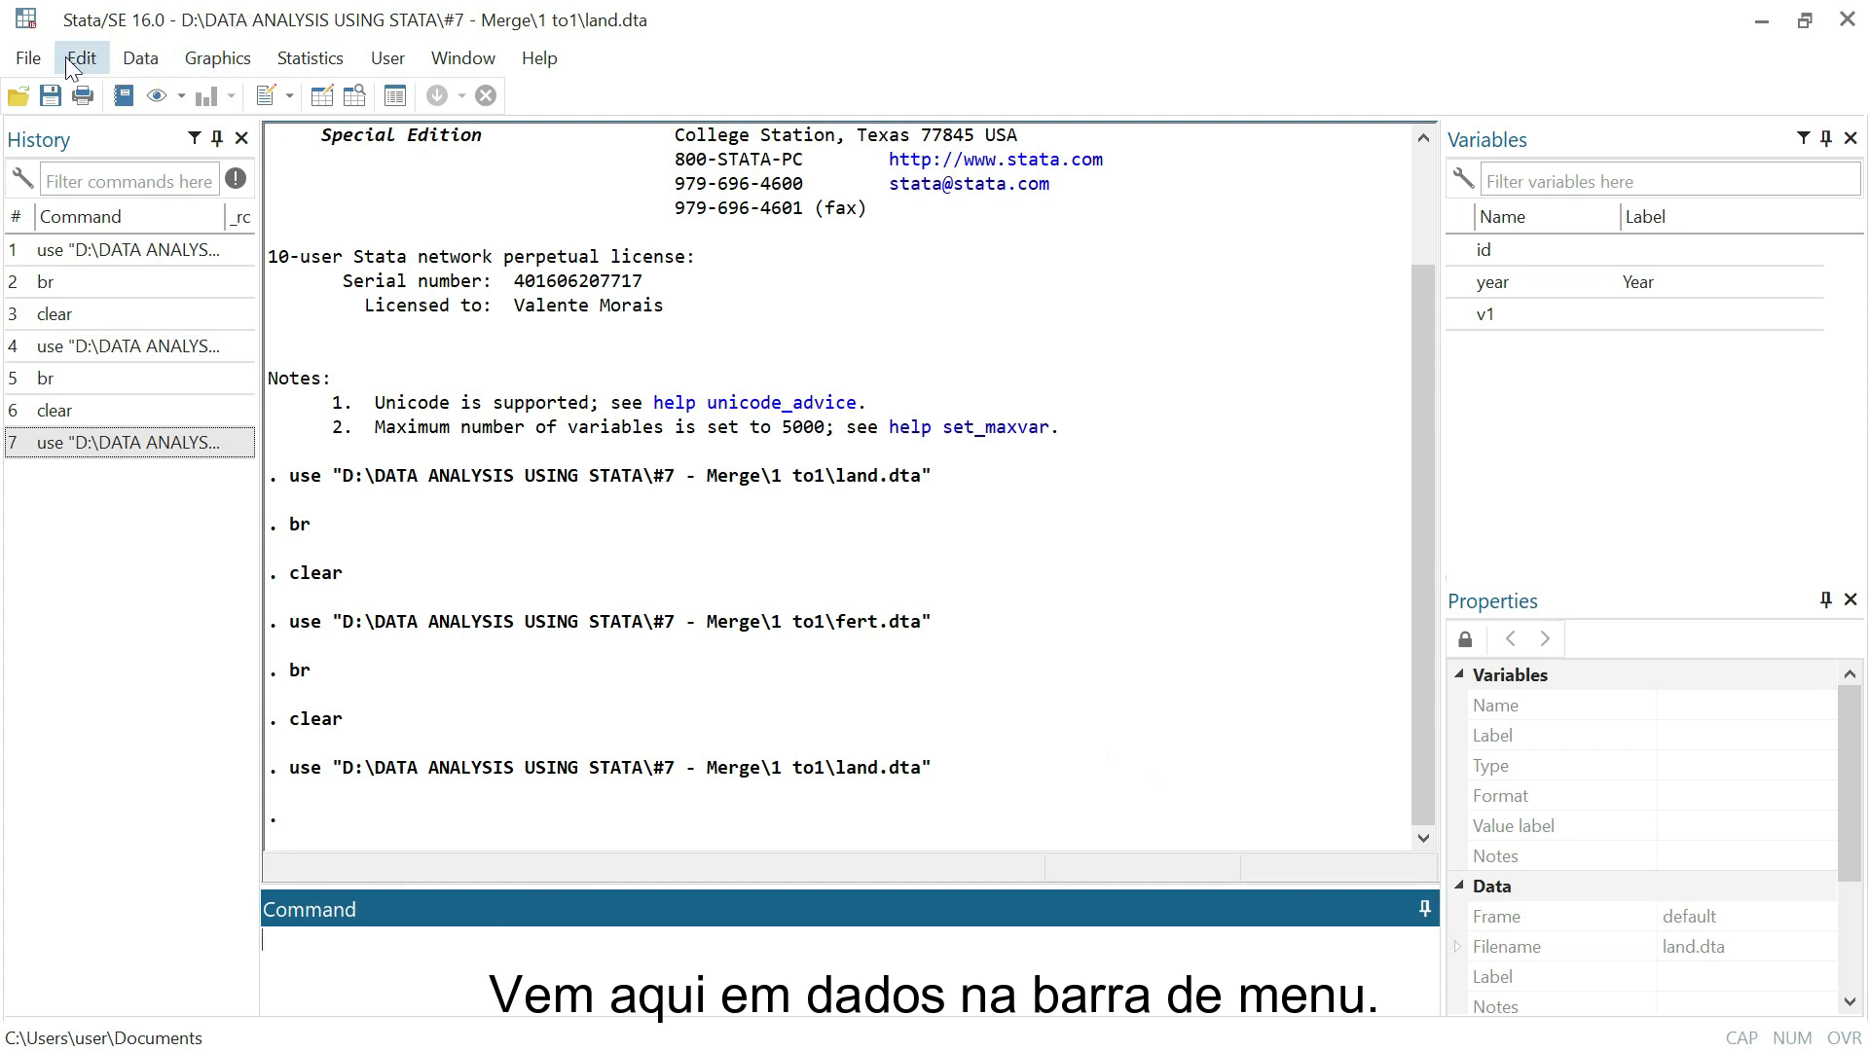
Start a merge of two datasets, one-to-one on key variables, with id as the key variable
left_click(146, 58)
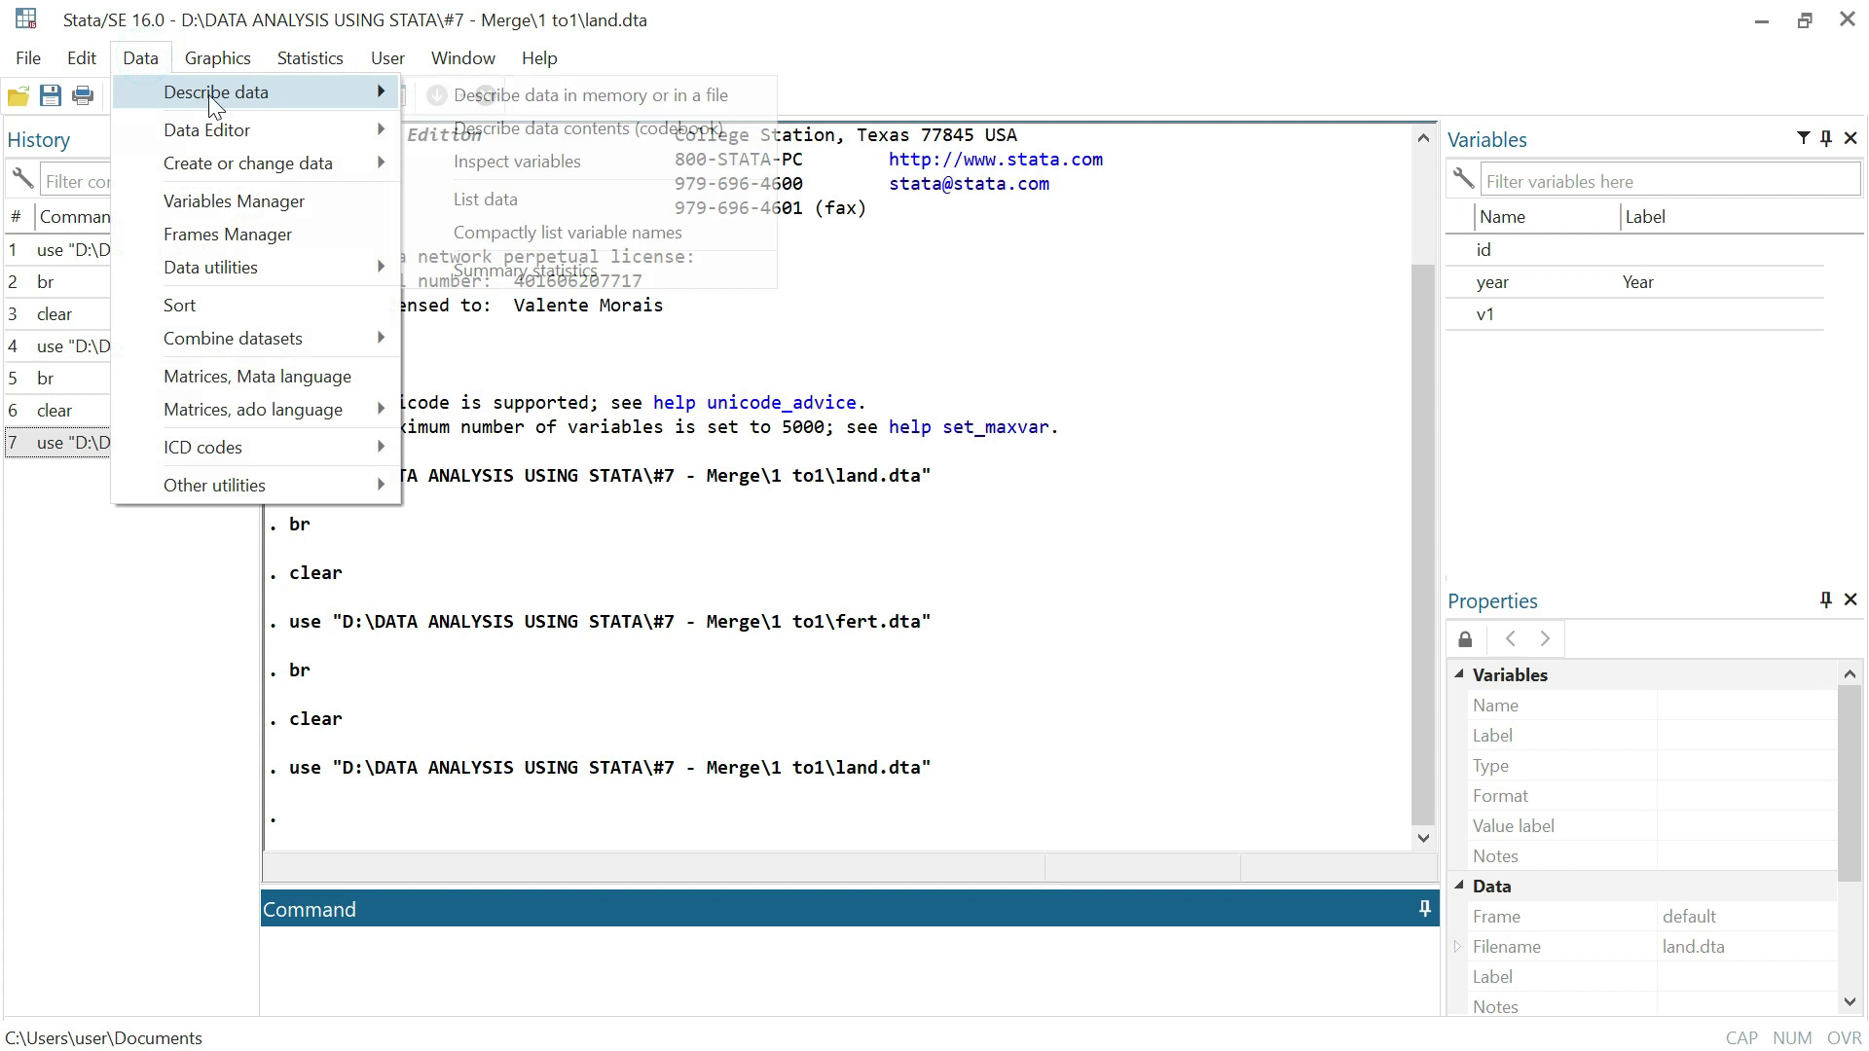
mouse_move(323, 330)
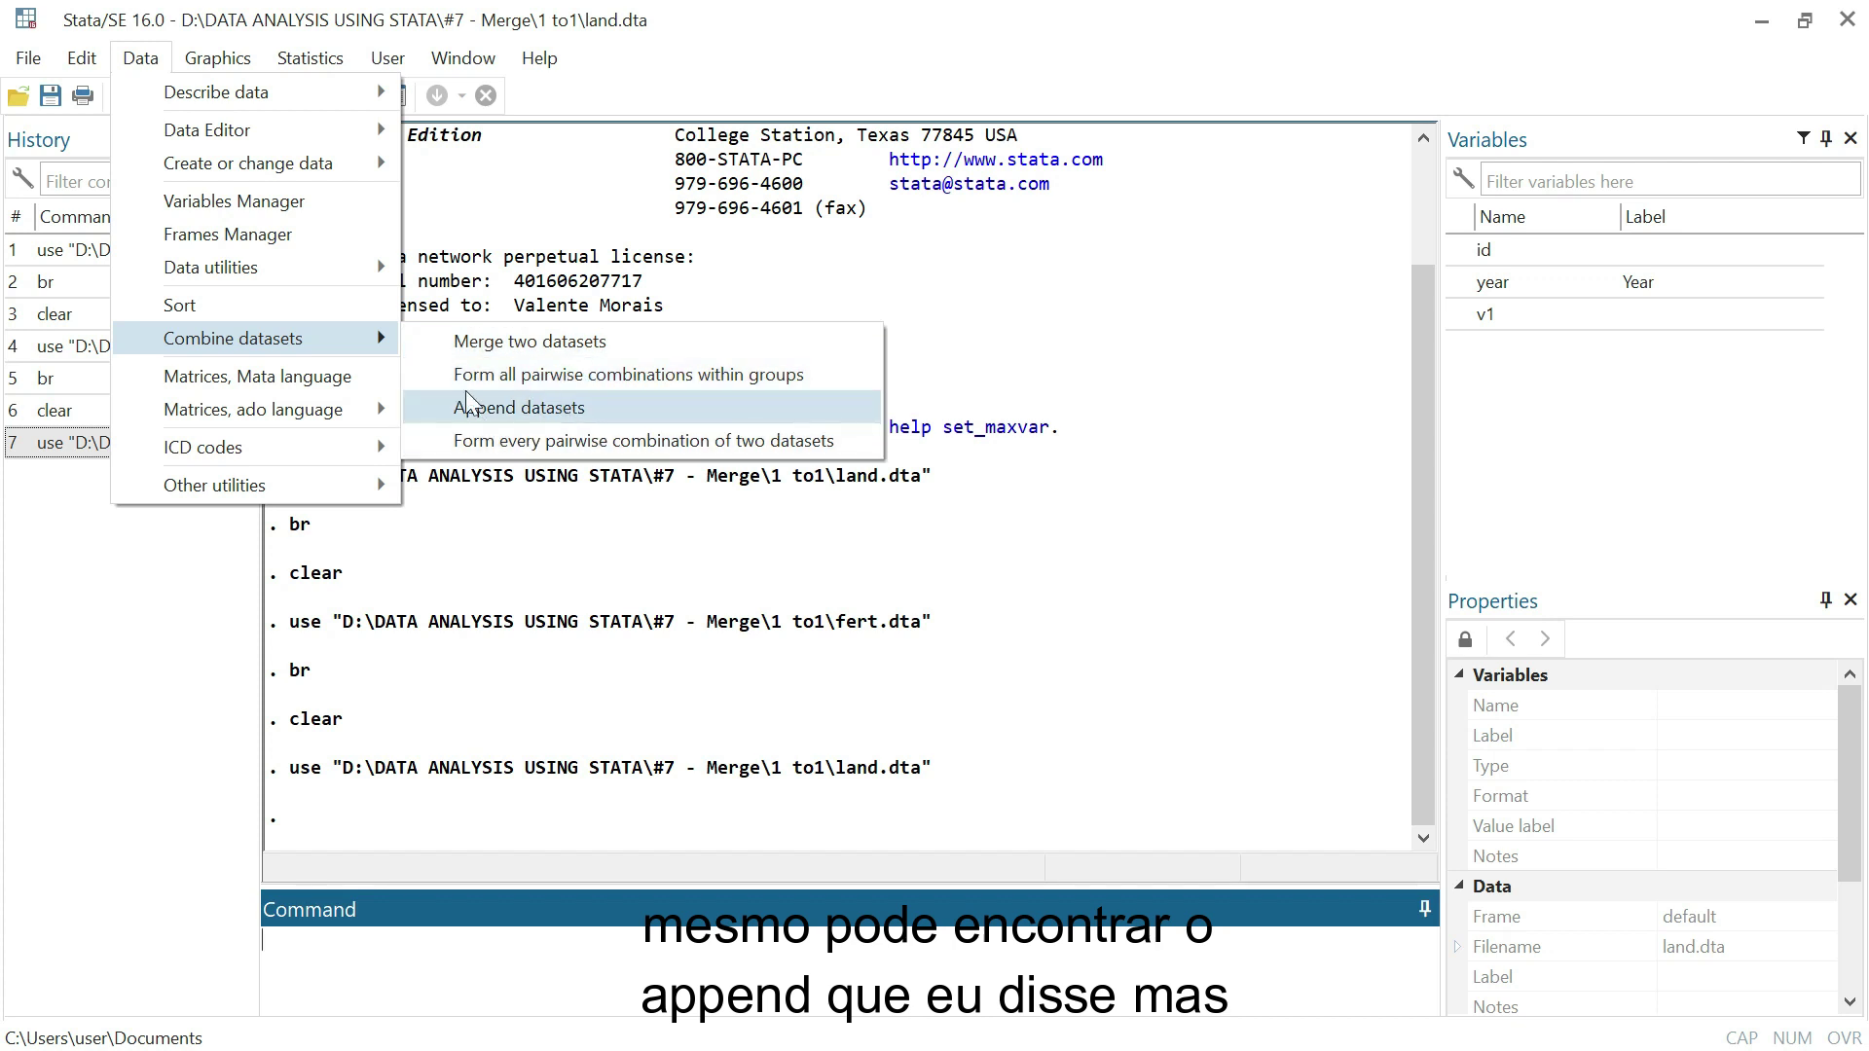
left_click(498, 345)
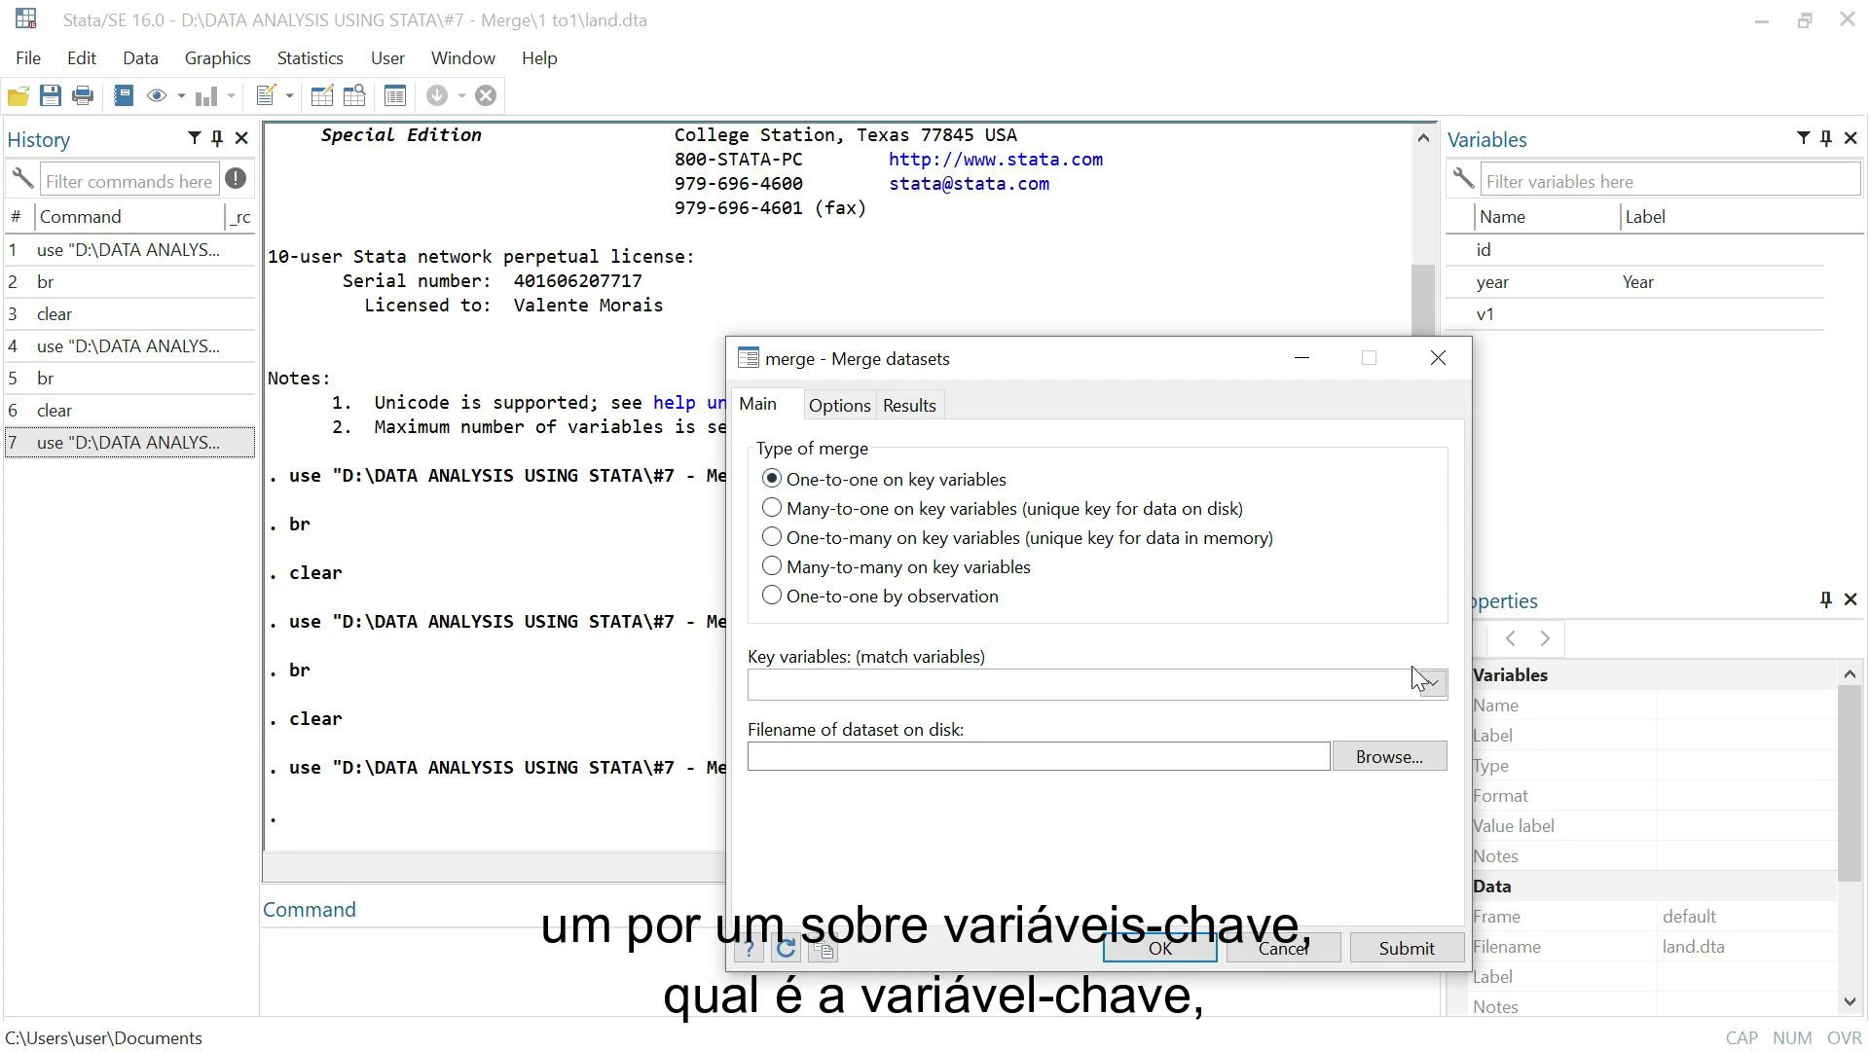
left_click_drag(1071, 362, 845, 270)
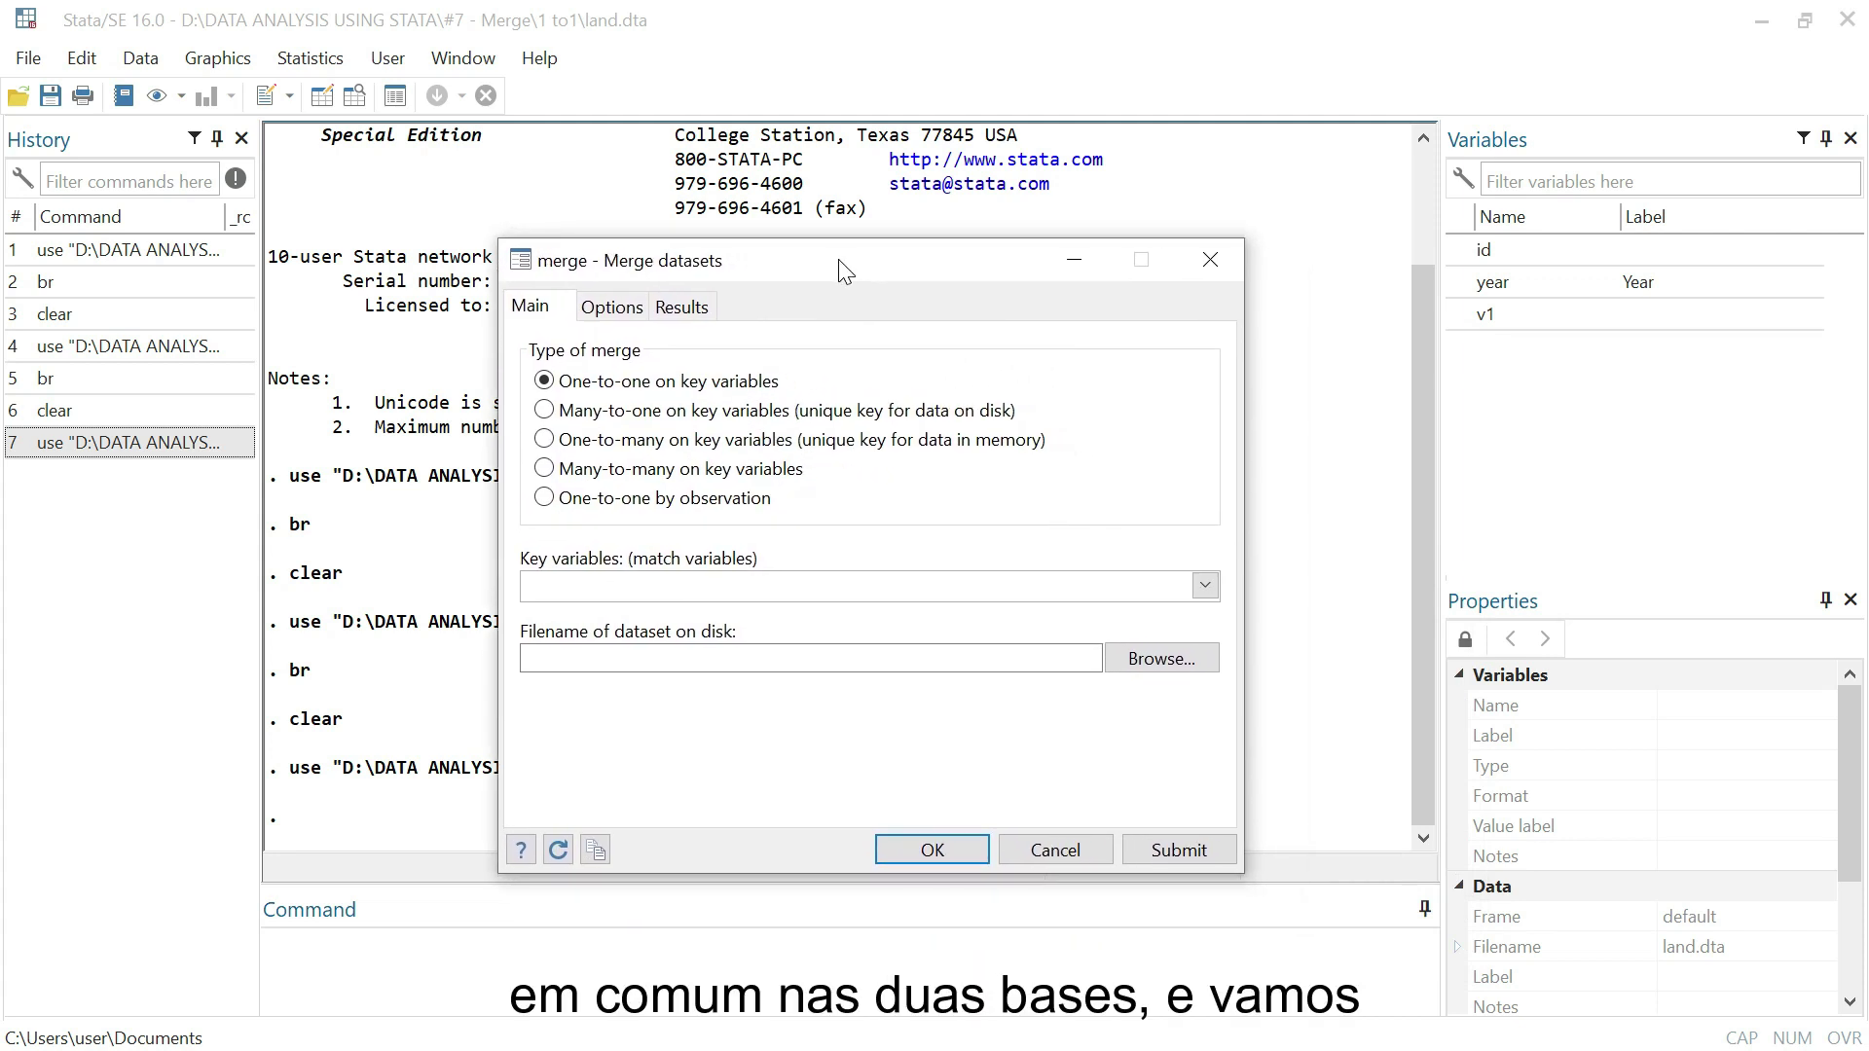
left_click(1205, 585)
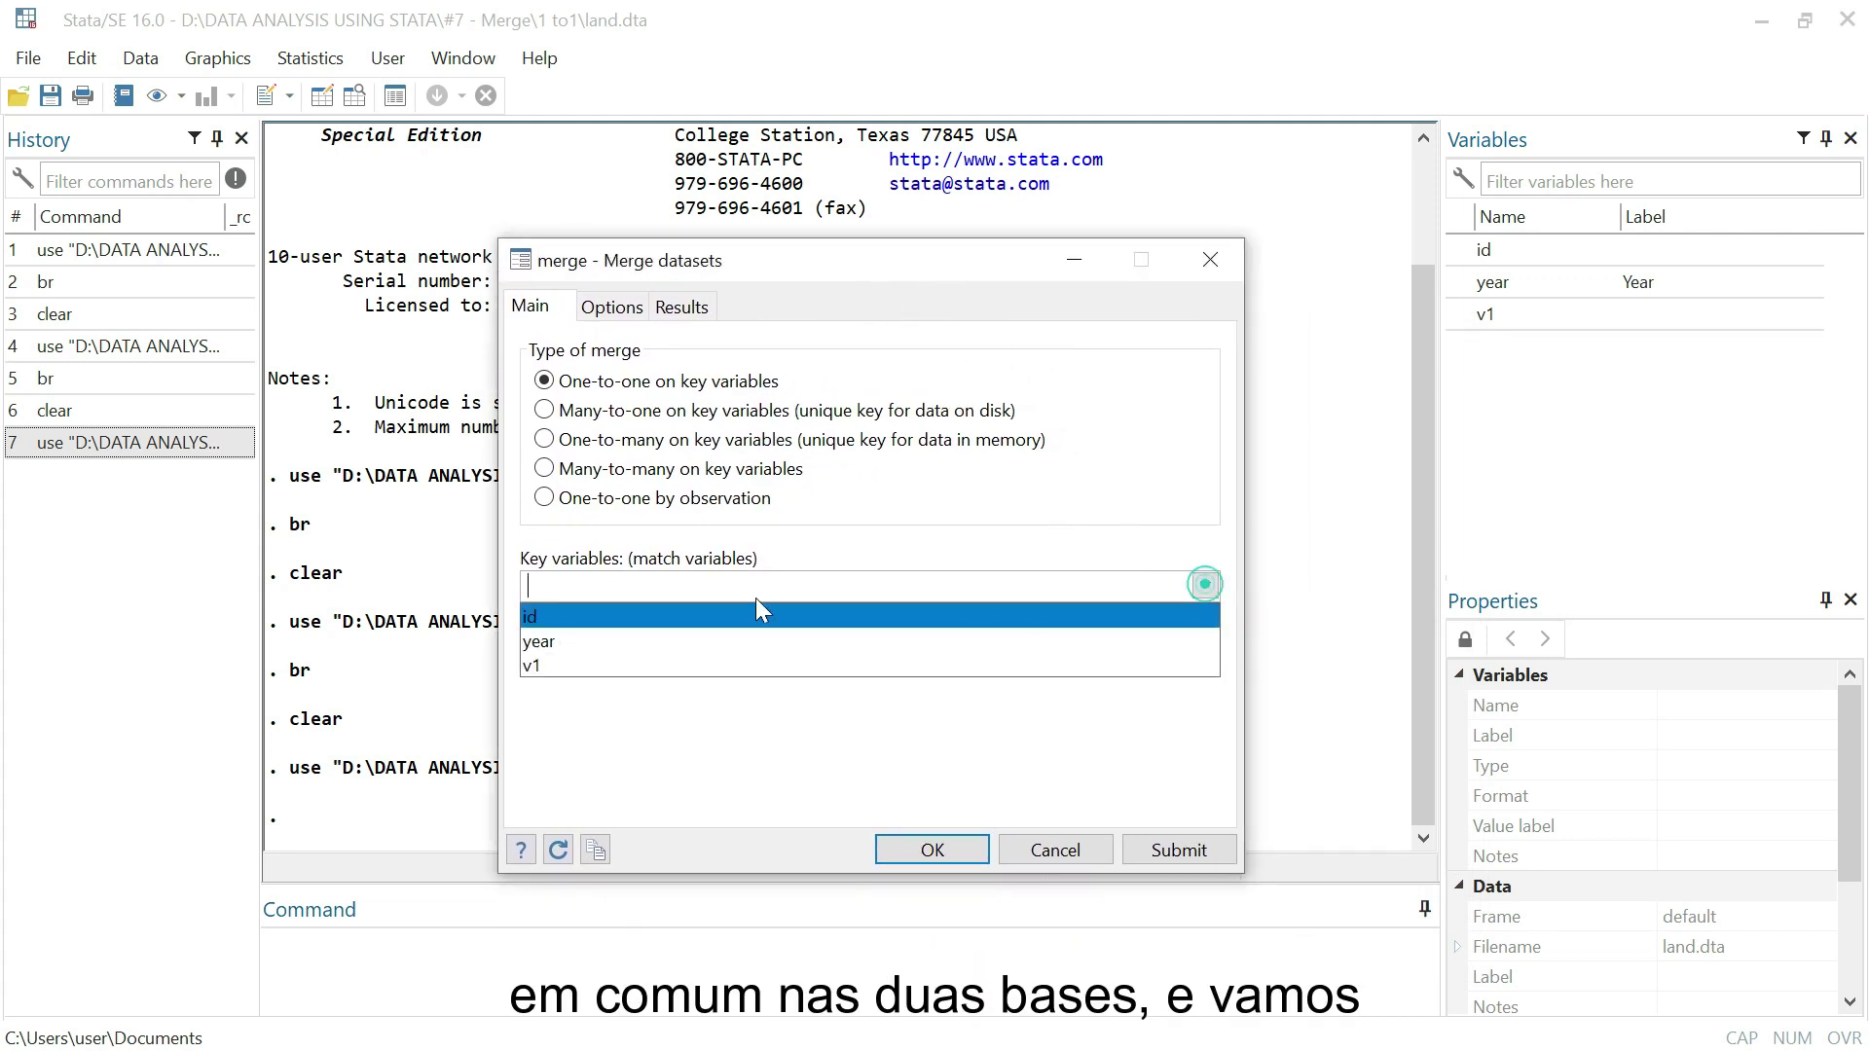
left_click(672, 740)
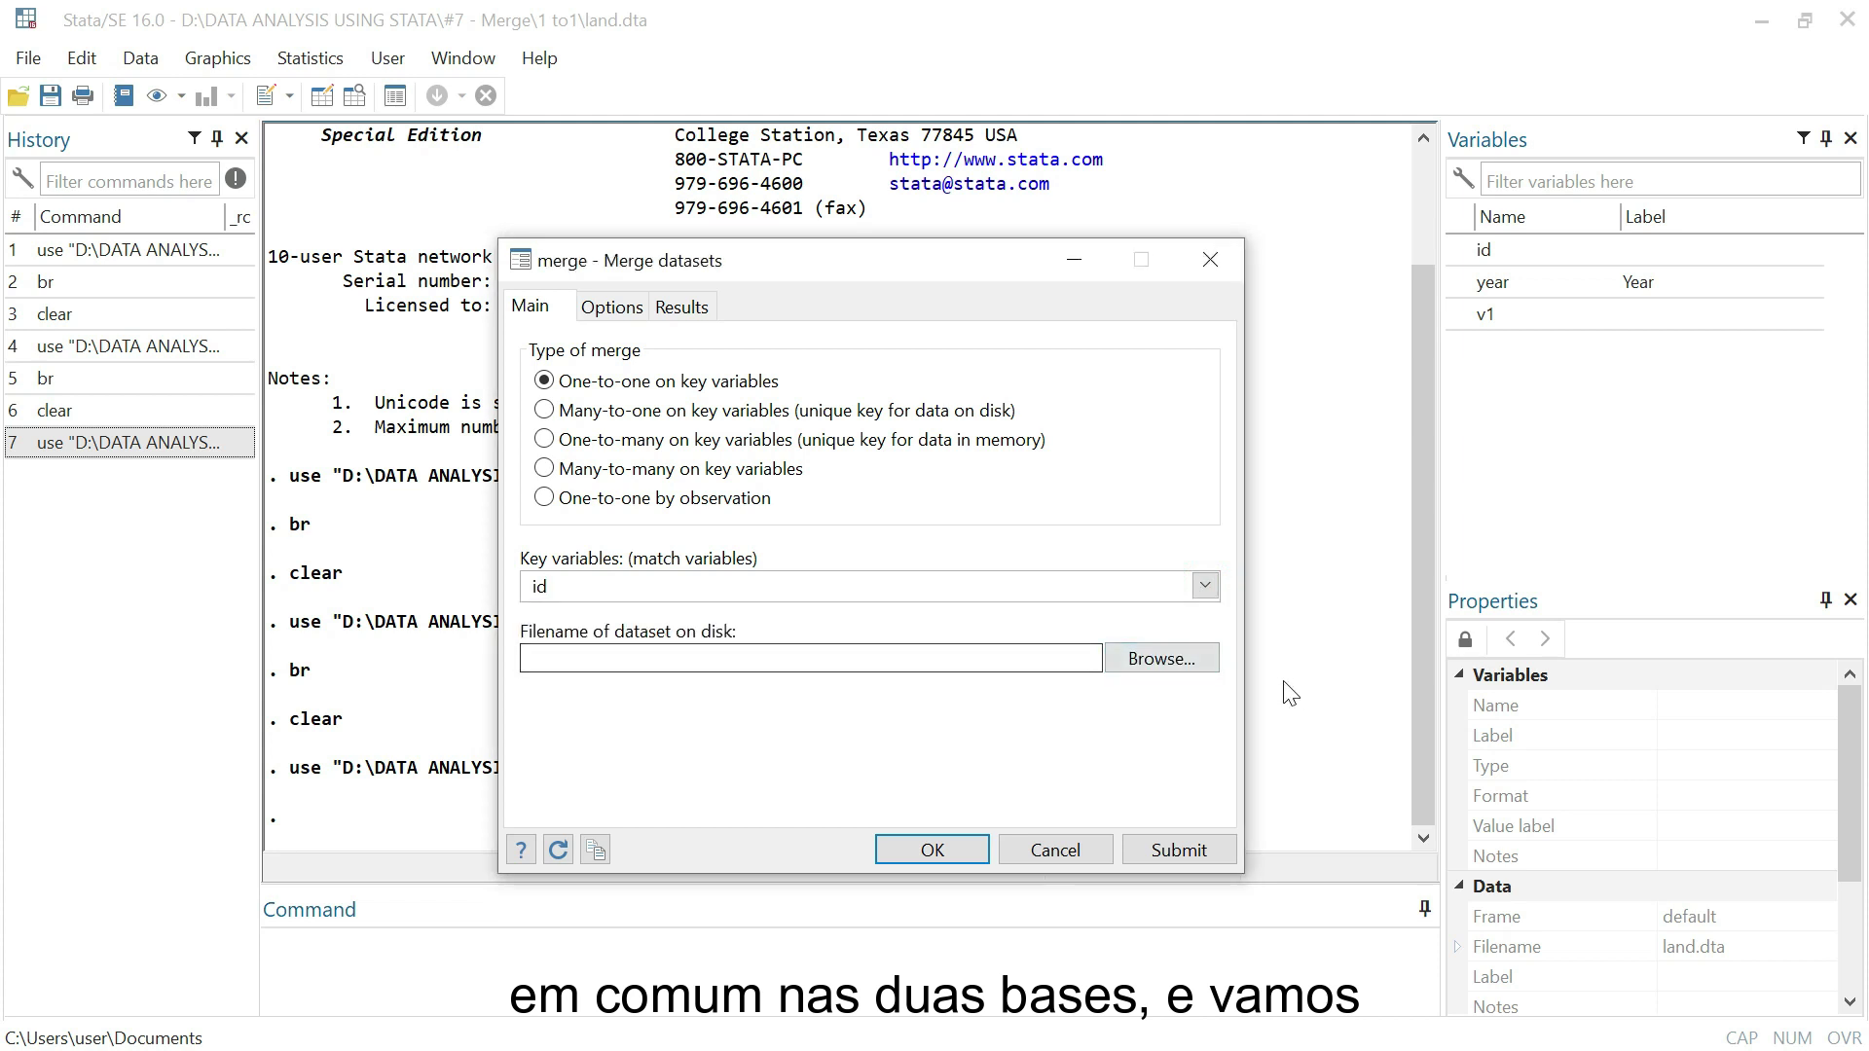
Choose fert.dta from the 1 to1 folder as the dataset on disk and run the merge
left_click(1161, 658)
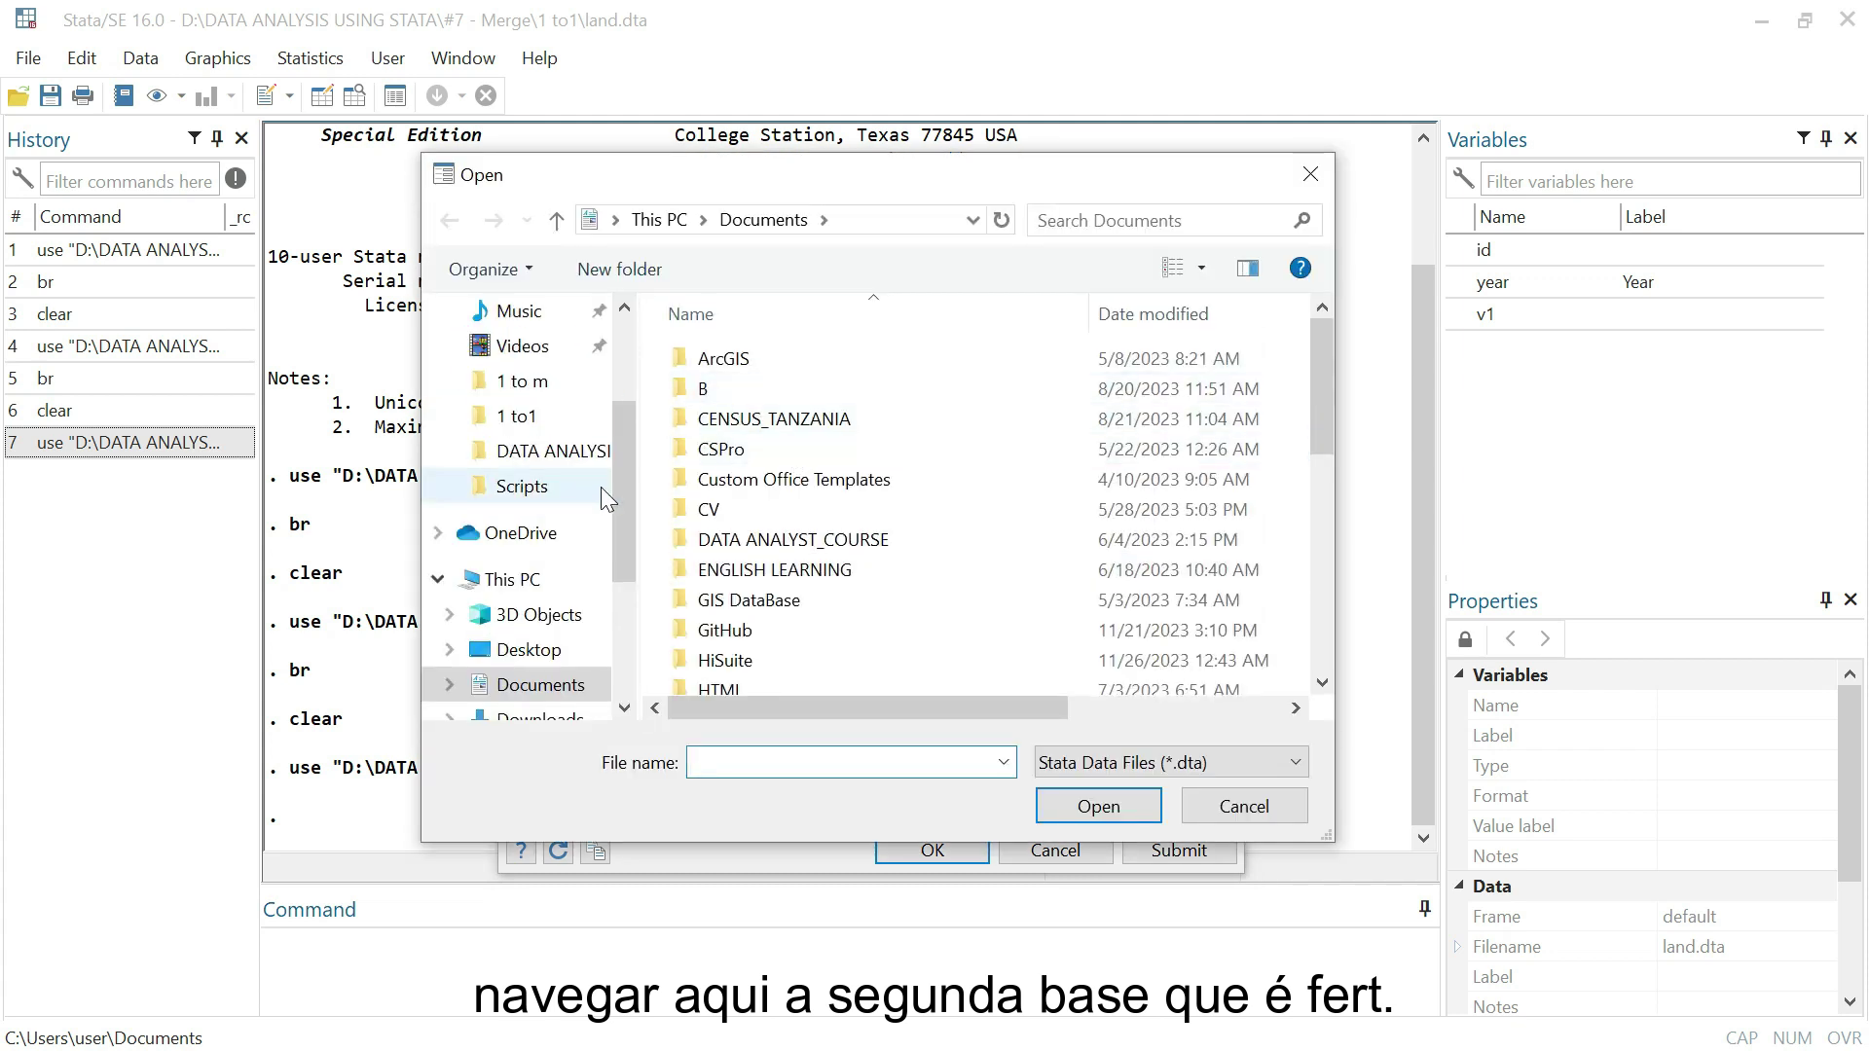
left_click(530, 415)
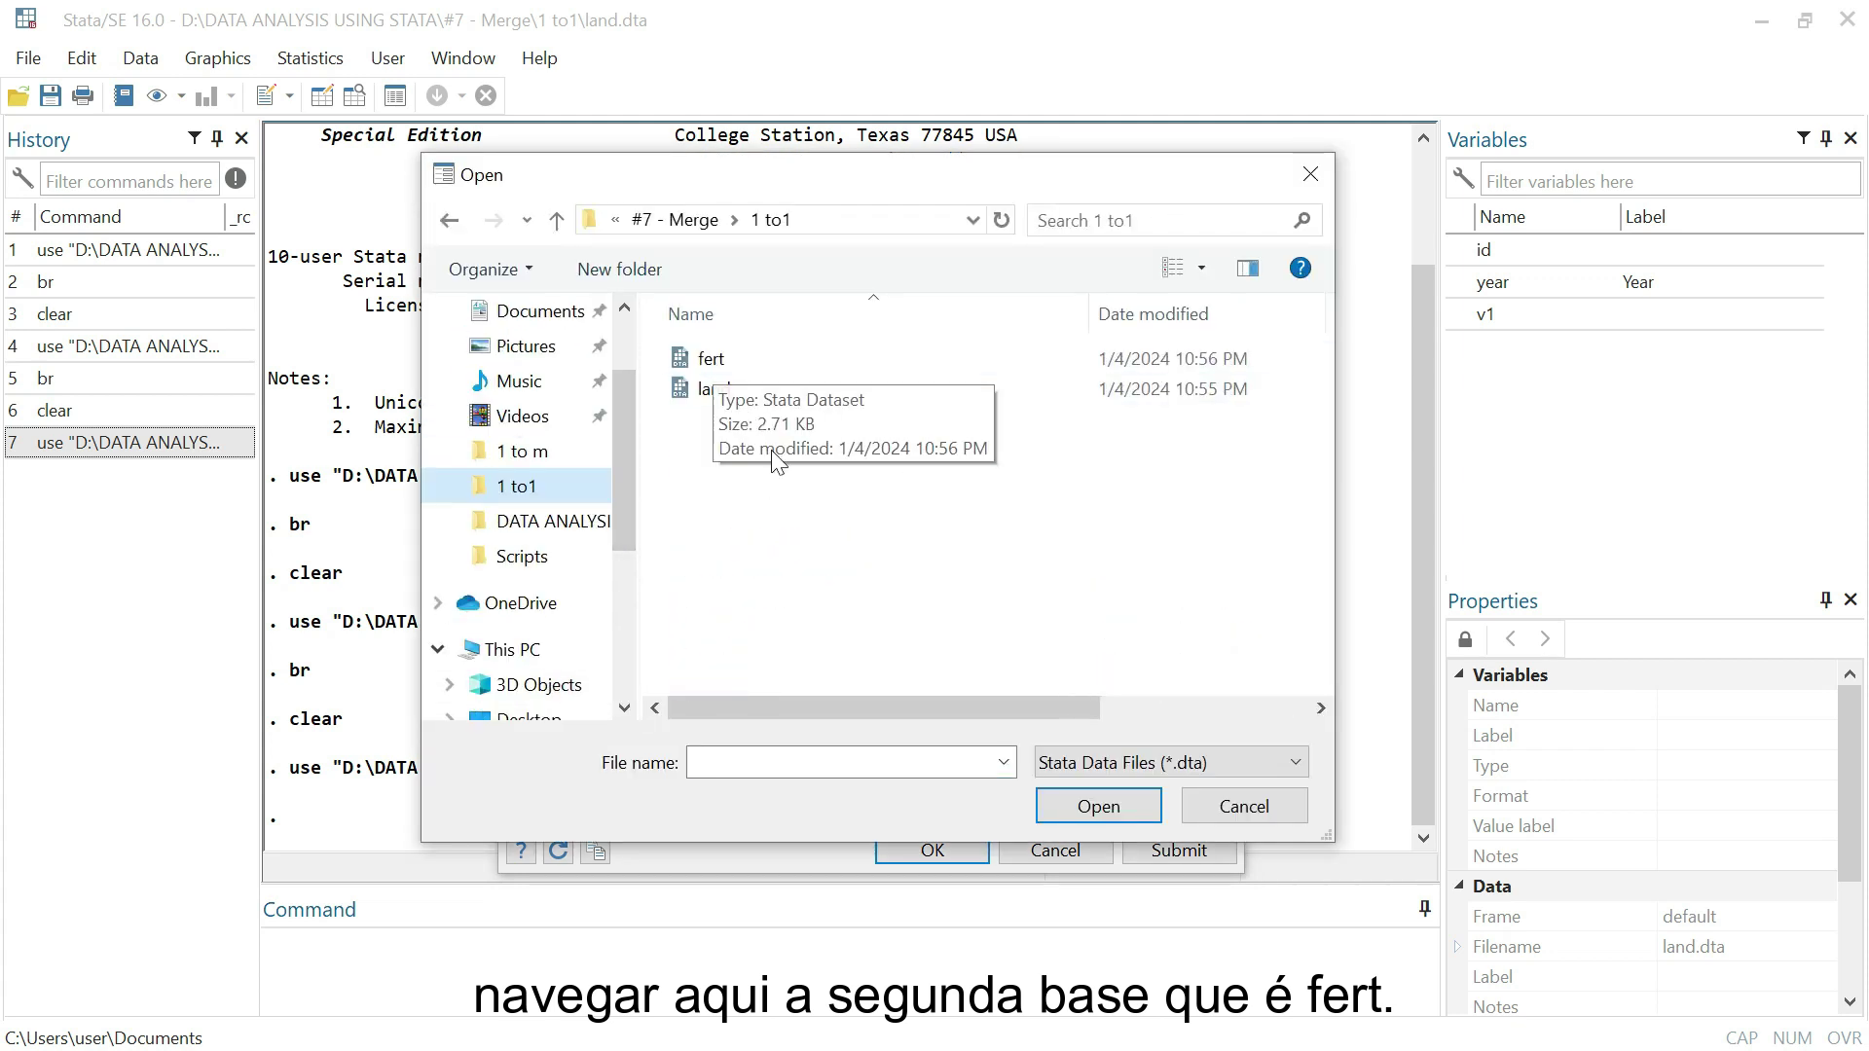
left_click(718, 358)
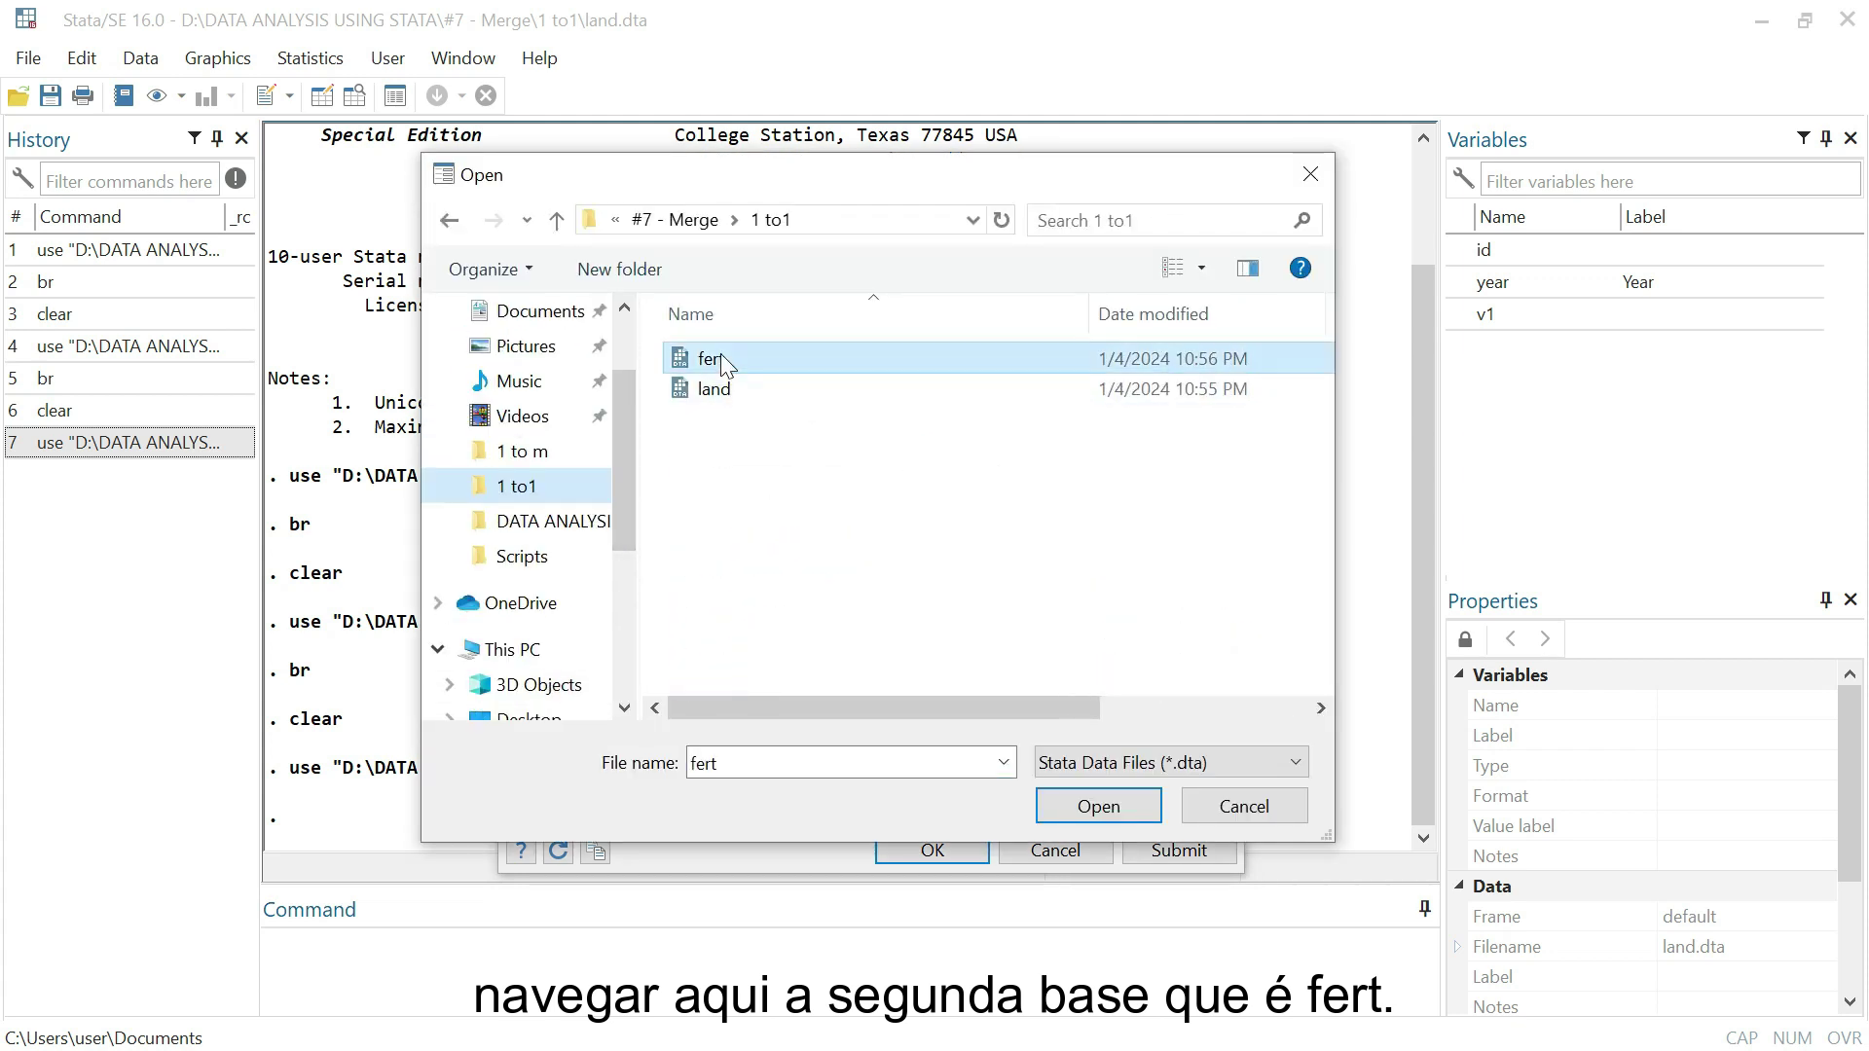
left_click(1129, 807)
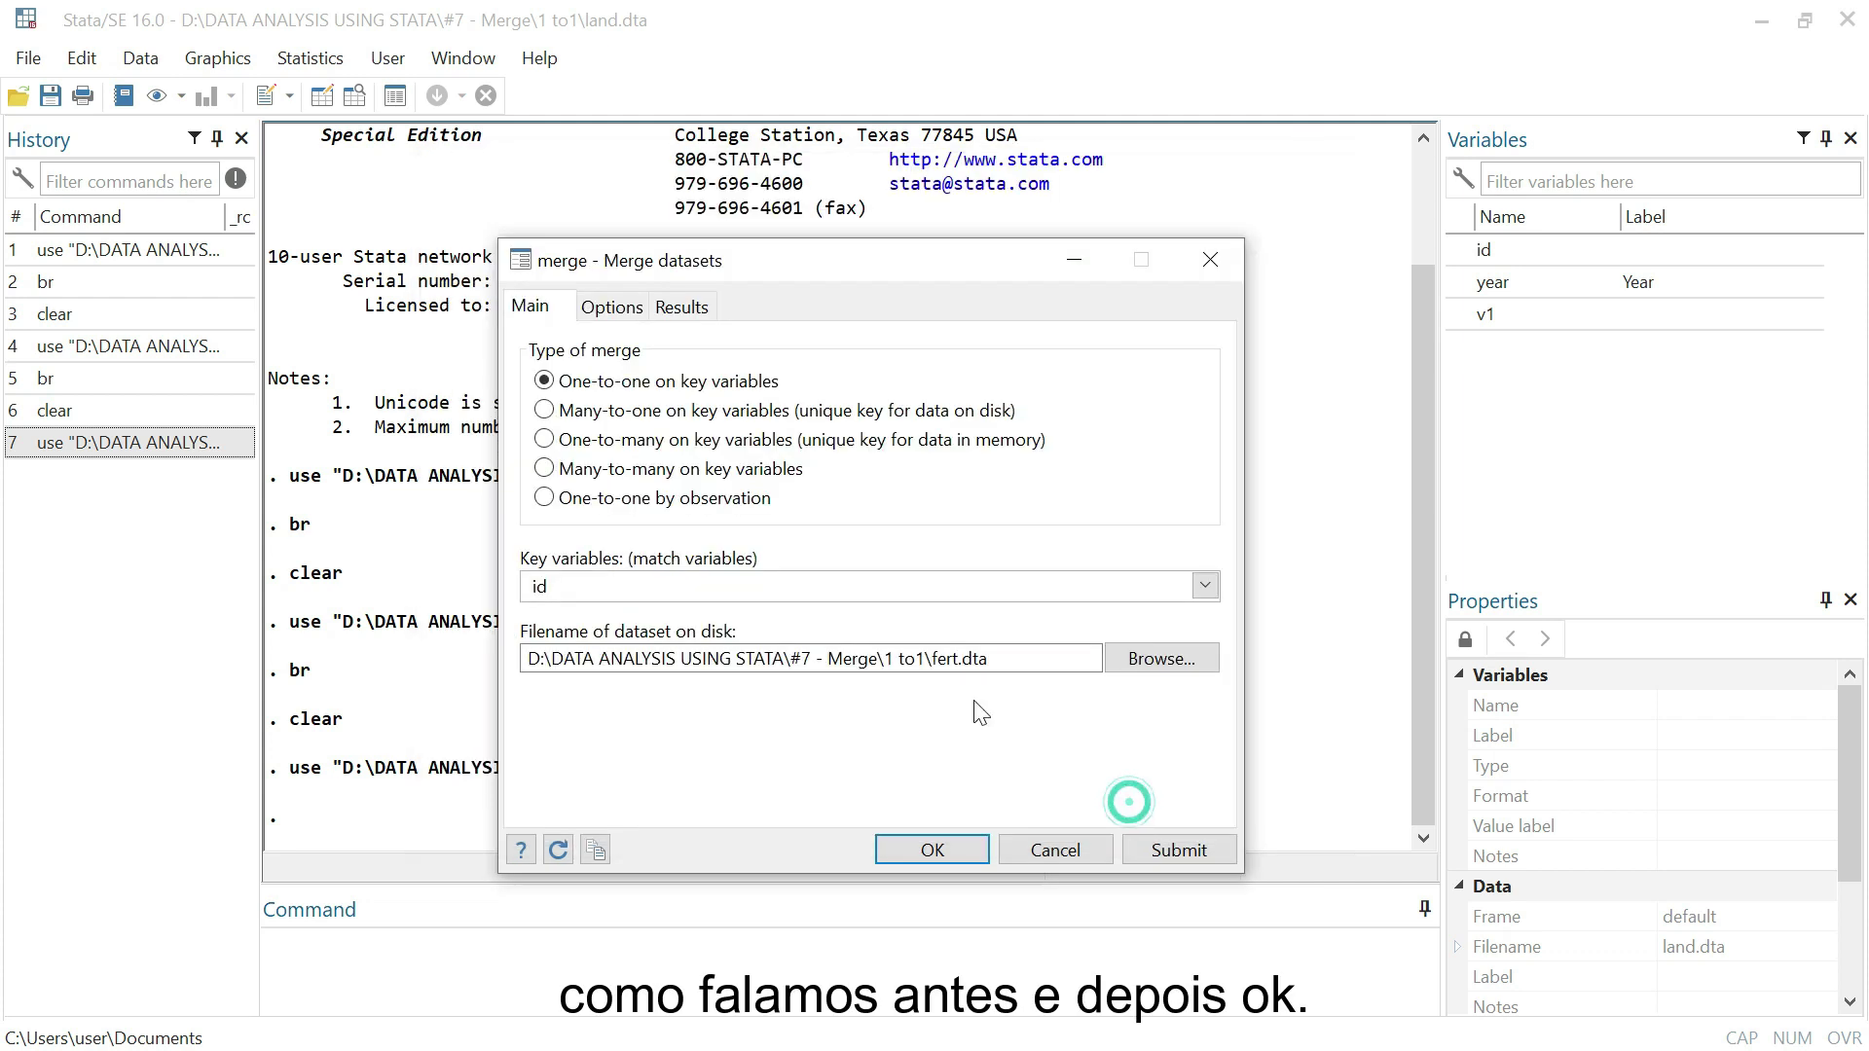
left_click(960, 849)
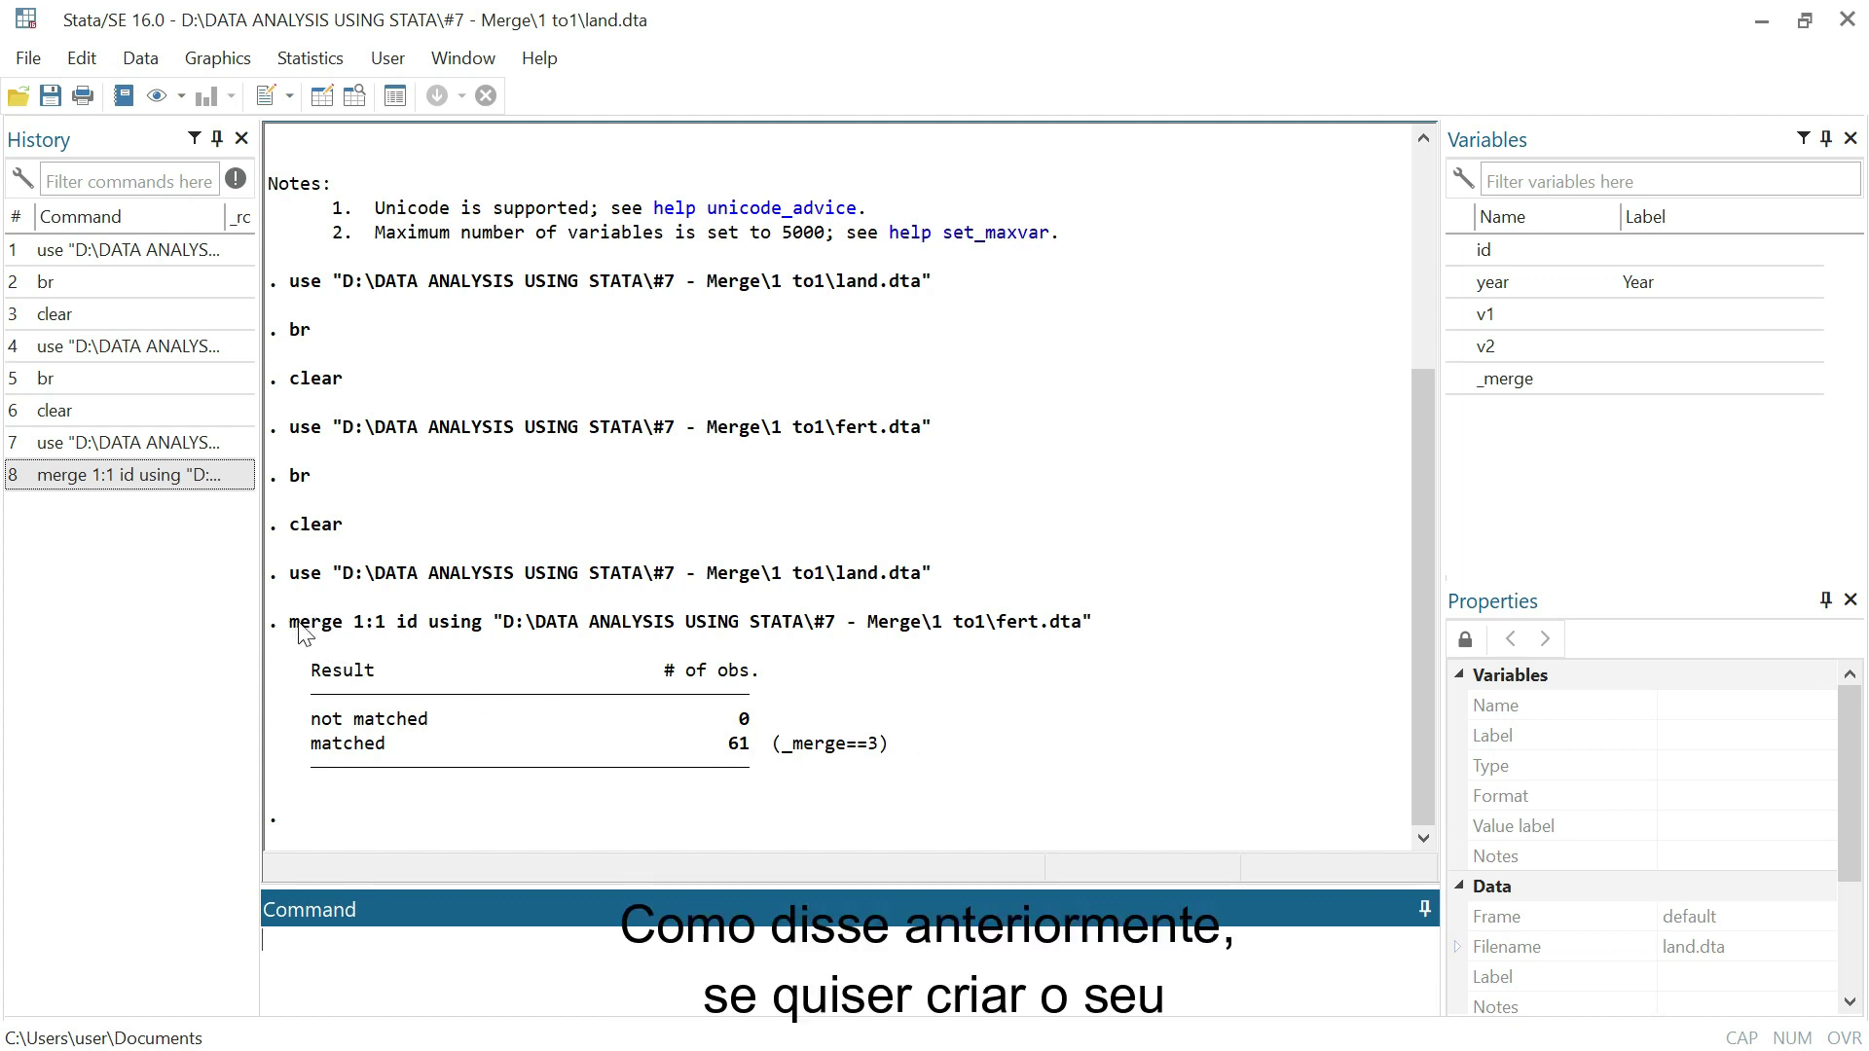
Highlight the executed merge 1:1 command line in the results output
left_click_drag(292, 624, 1094, 633)
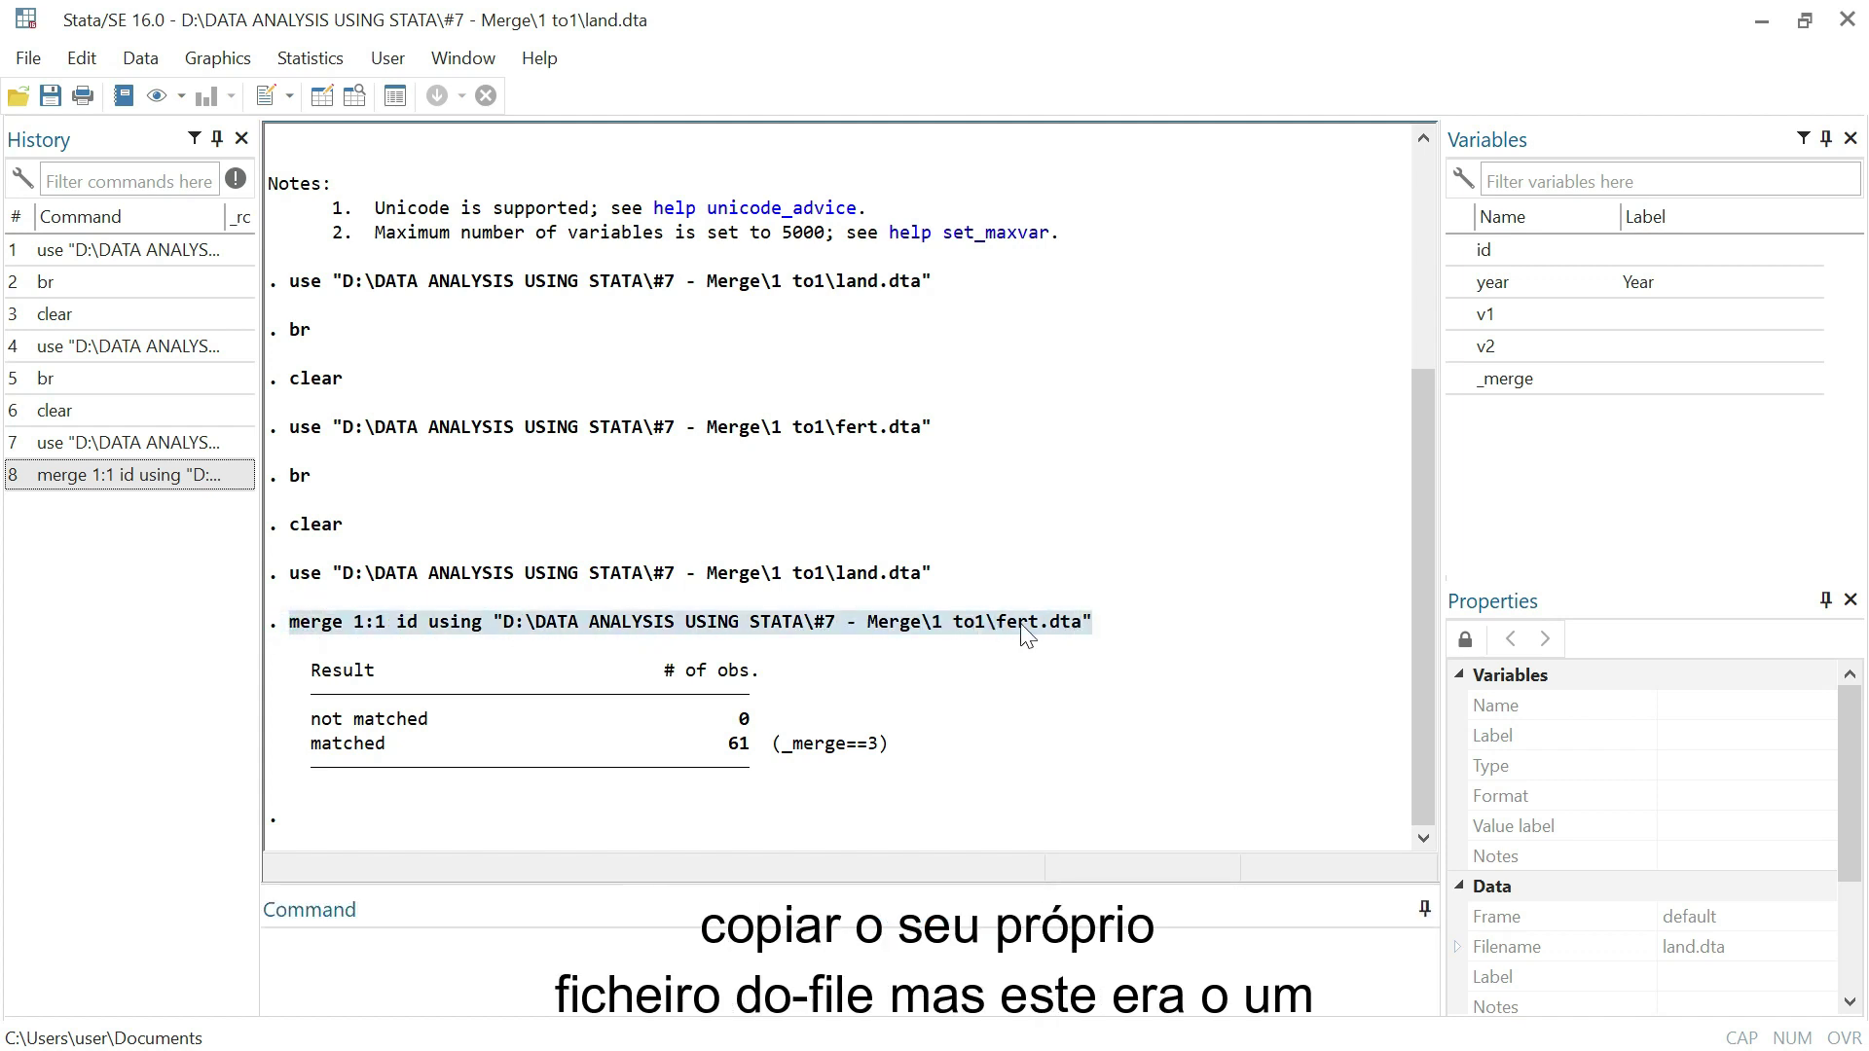
Browse the merged land and fert data, examine the _merge column down through the observations, and close the data browser
left_click(915, 677)
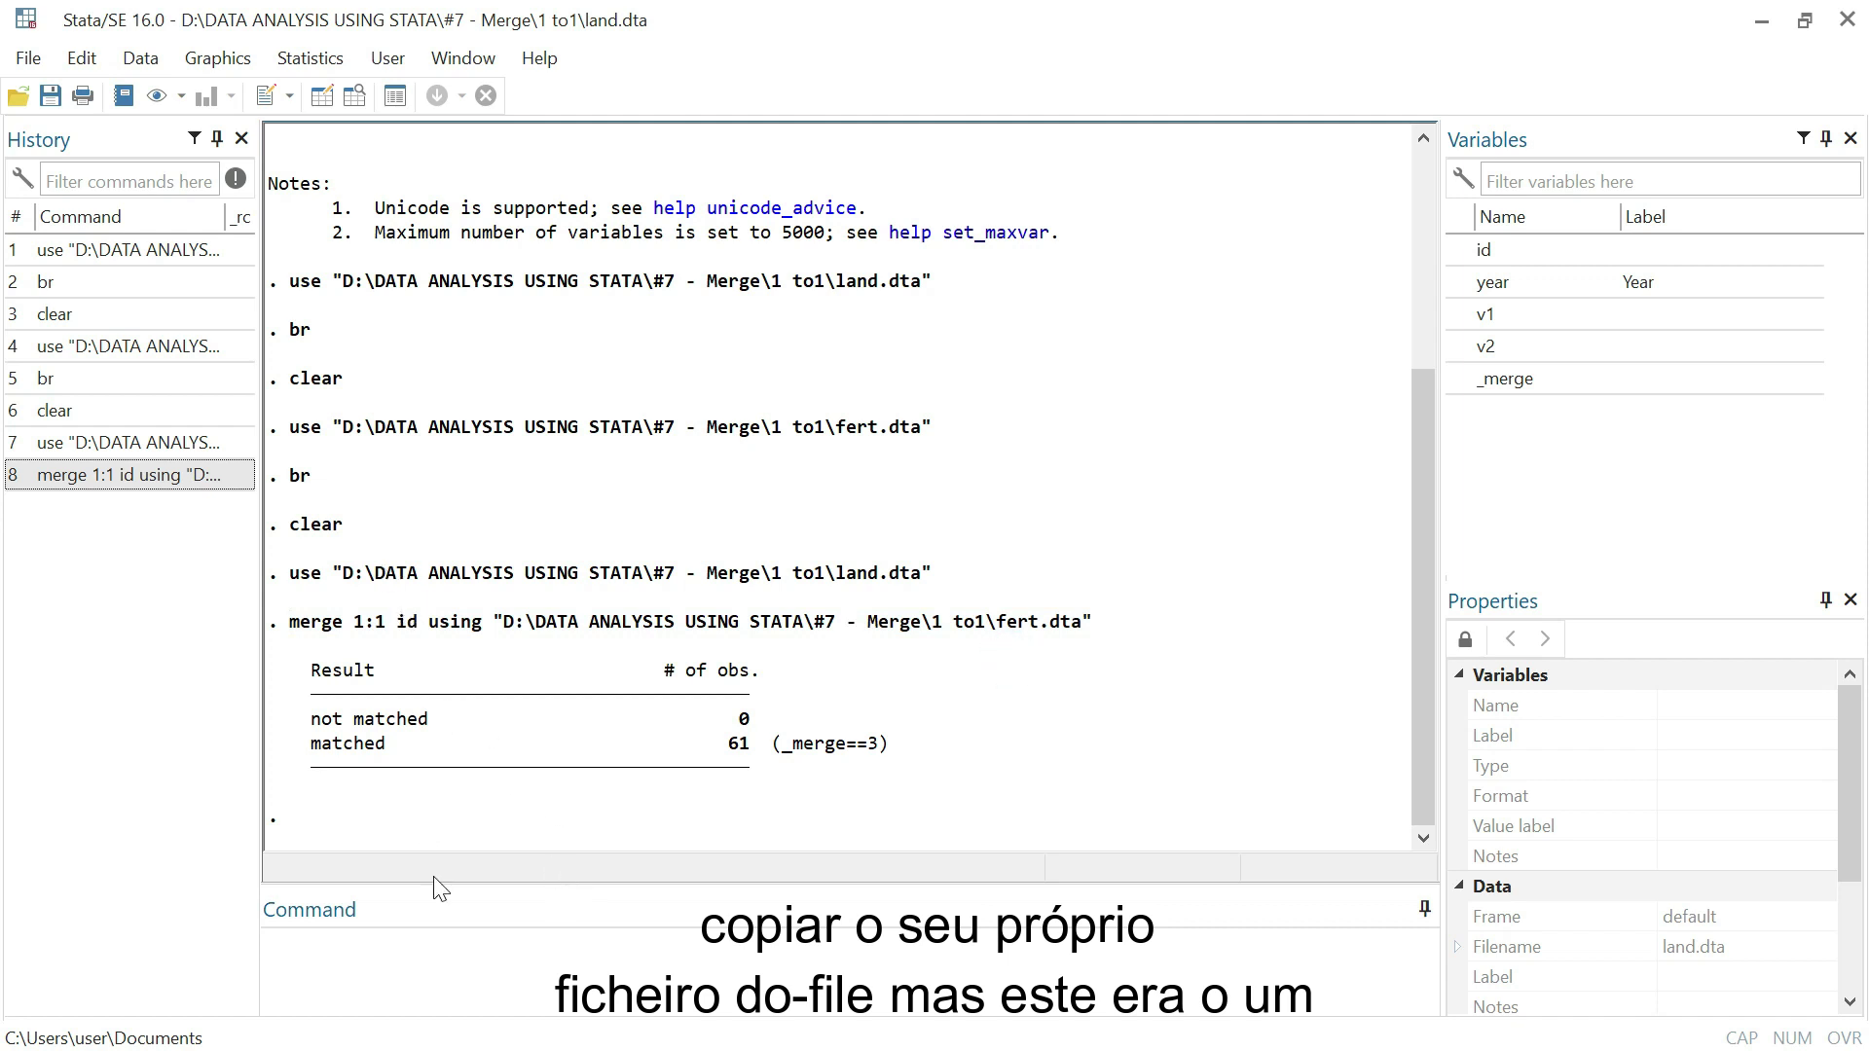
left_click(428, 958)
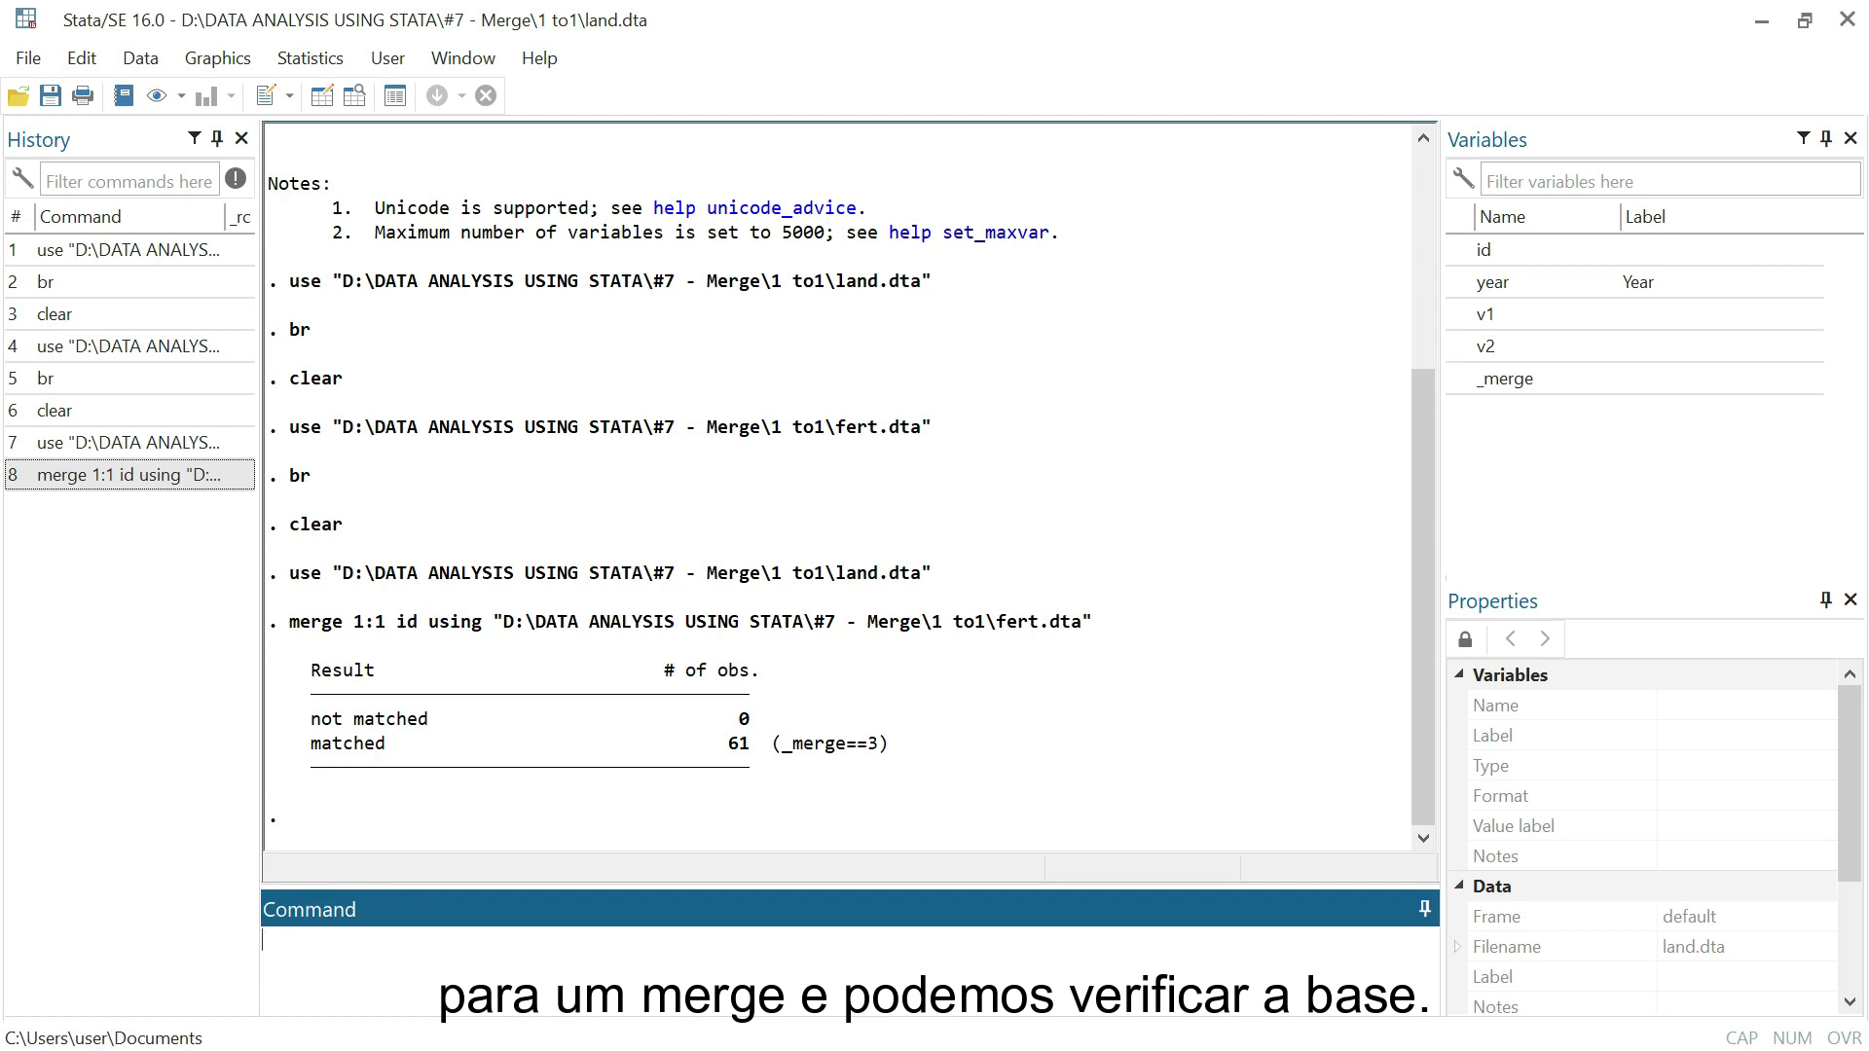
type("br")
key("Return")
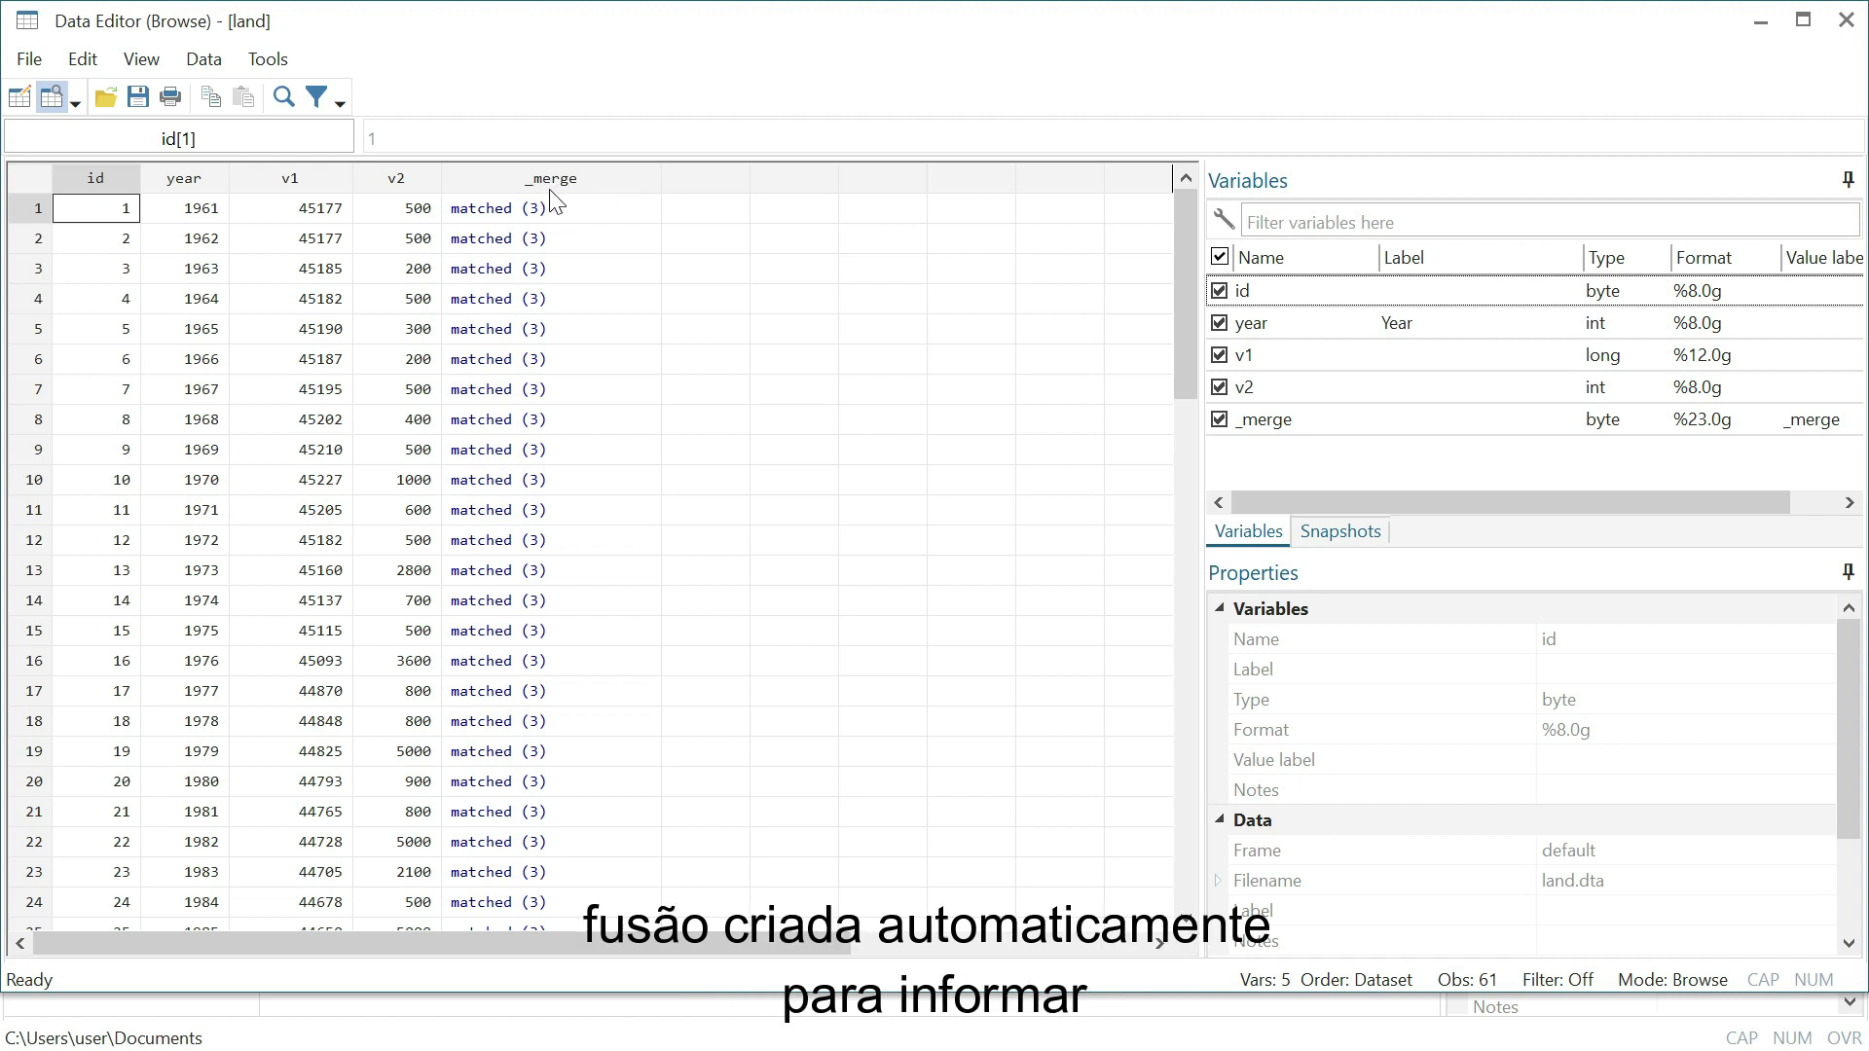
scroll(526, 225, "down", 14)
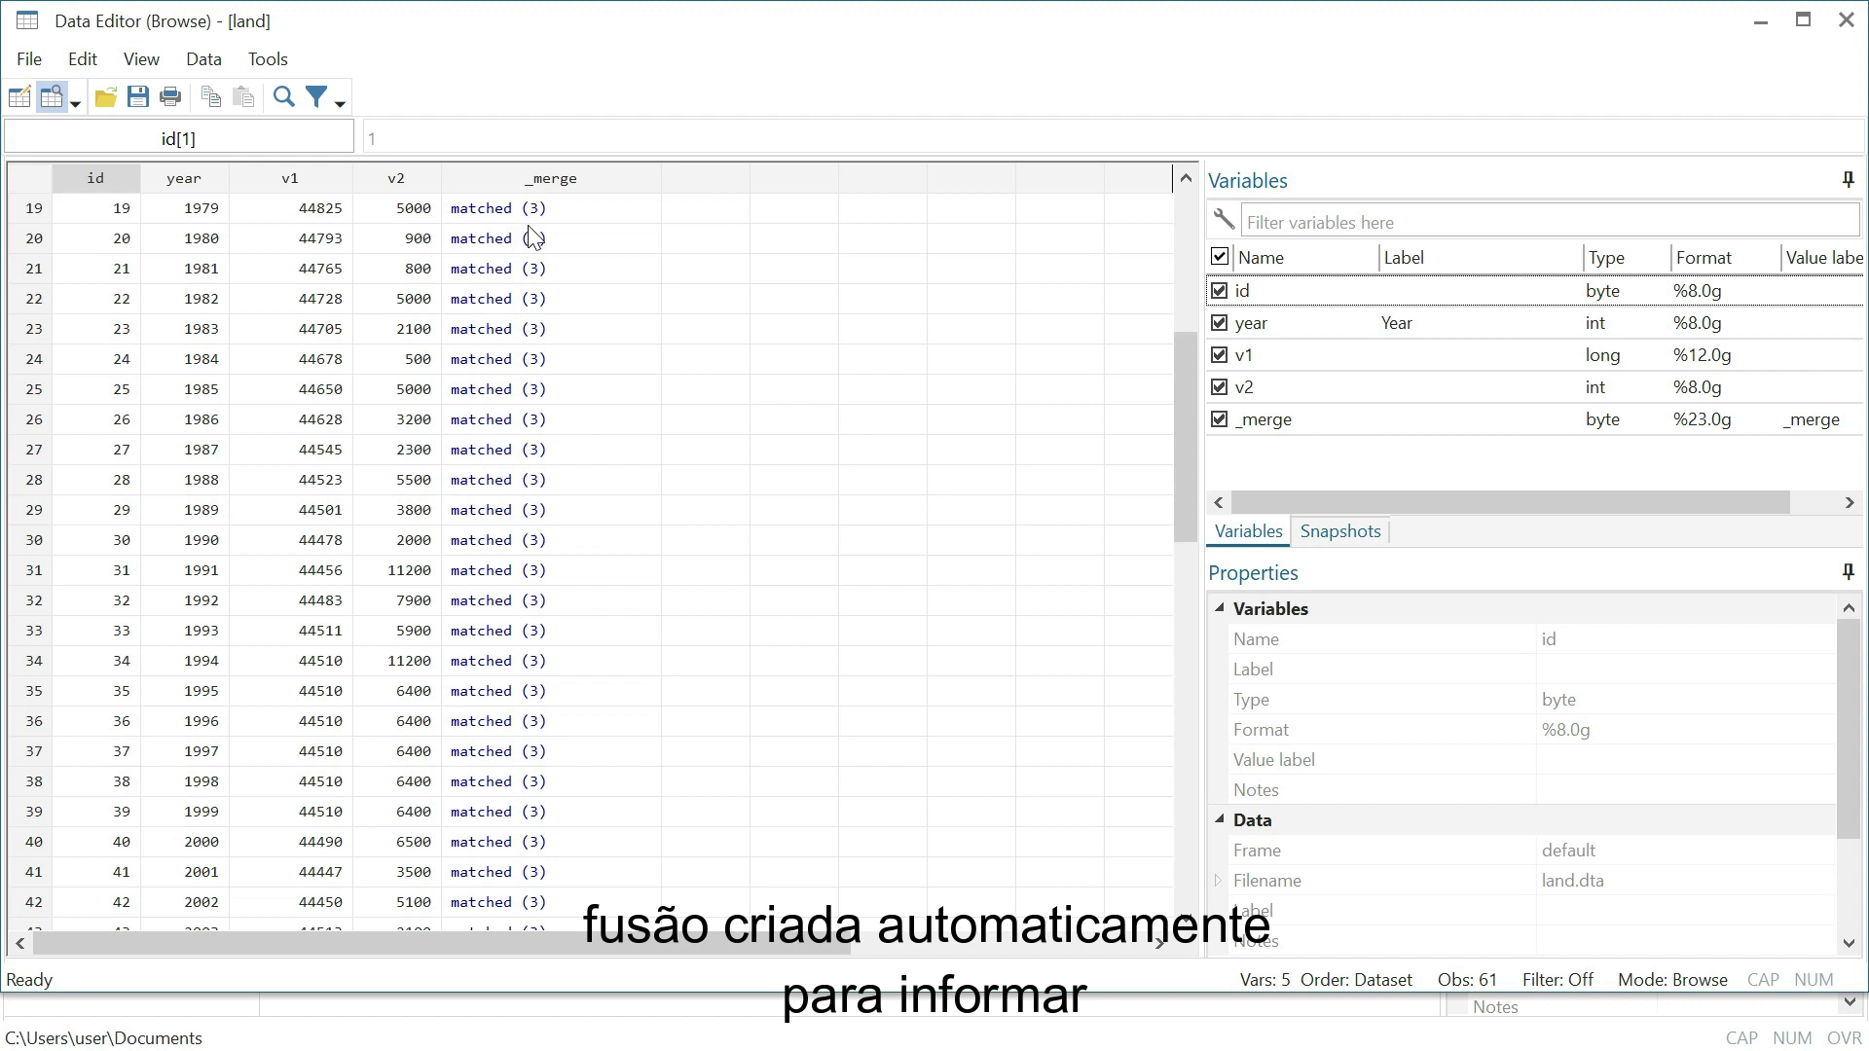
scroll(535, 267, "up", 14)
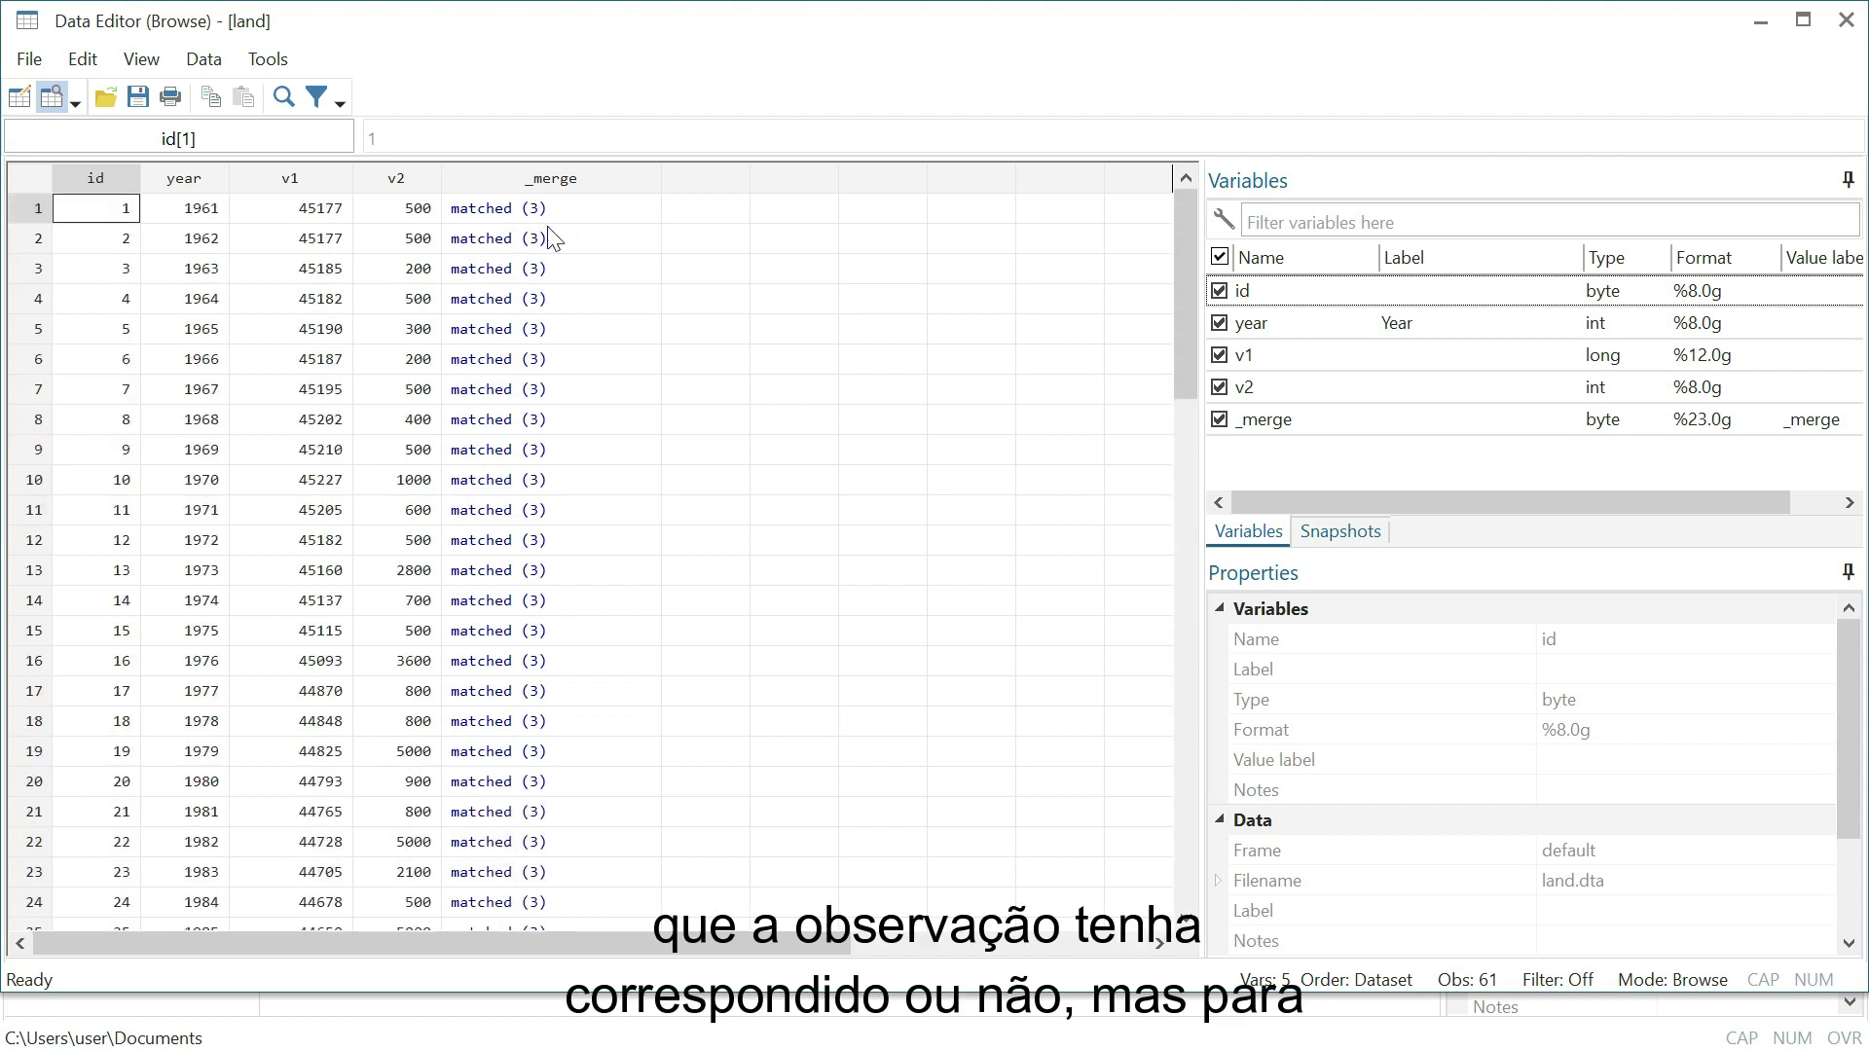
scroll(562, 226, "down", 19)
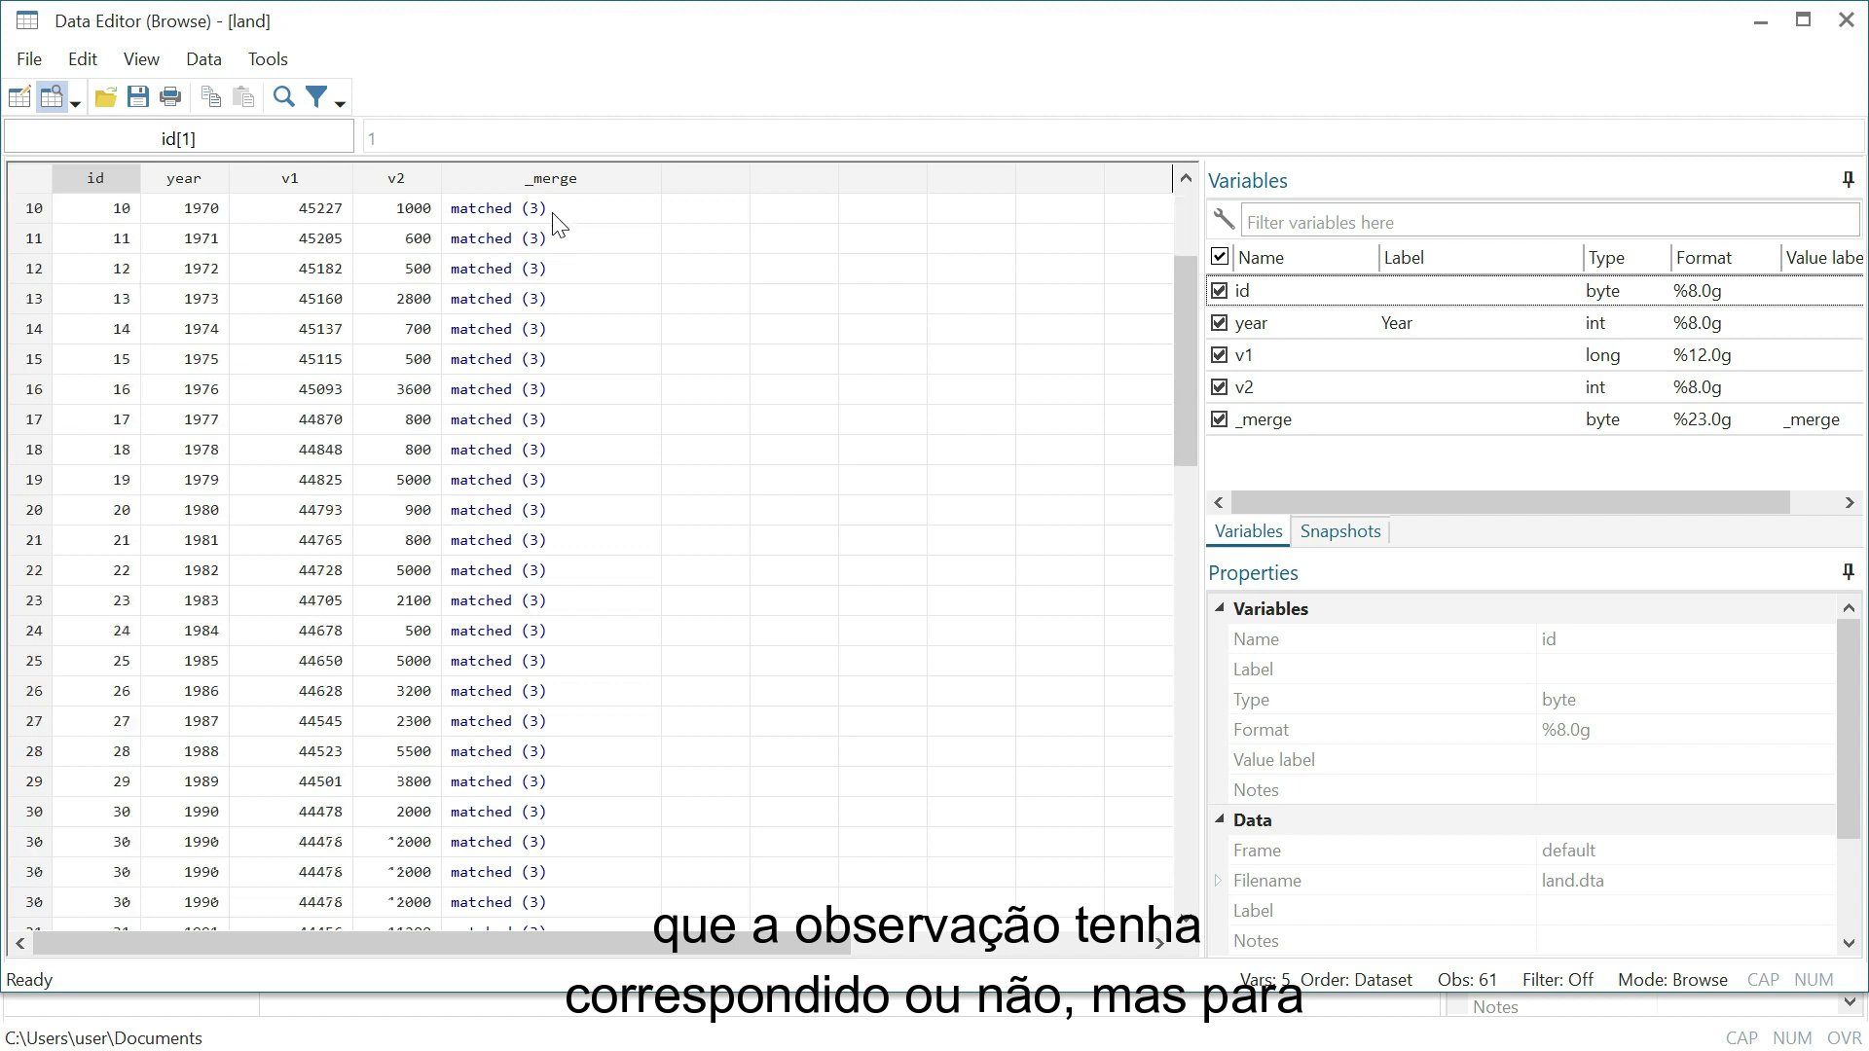
scroll(558, 258, "up", 17)
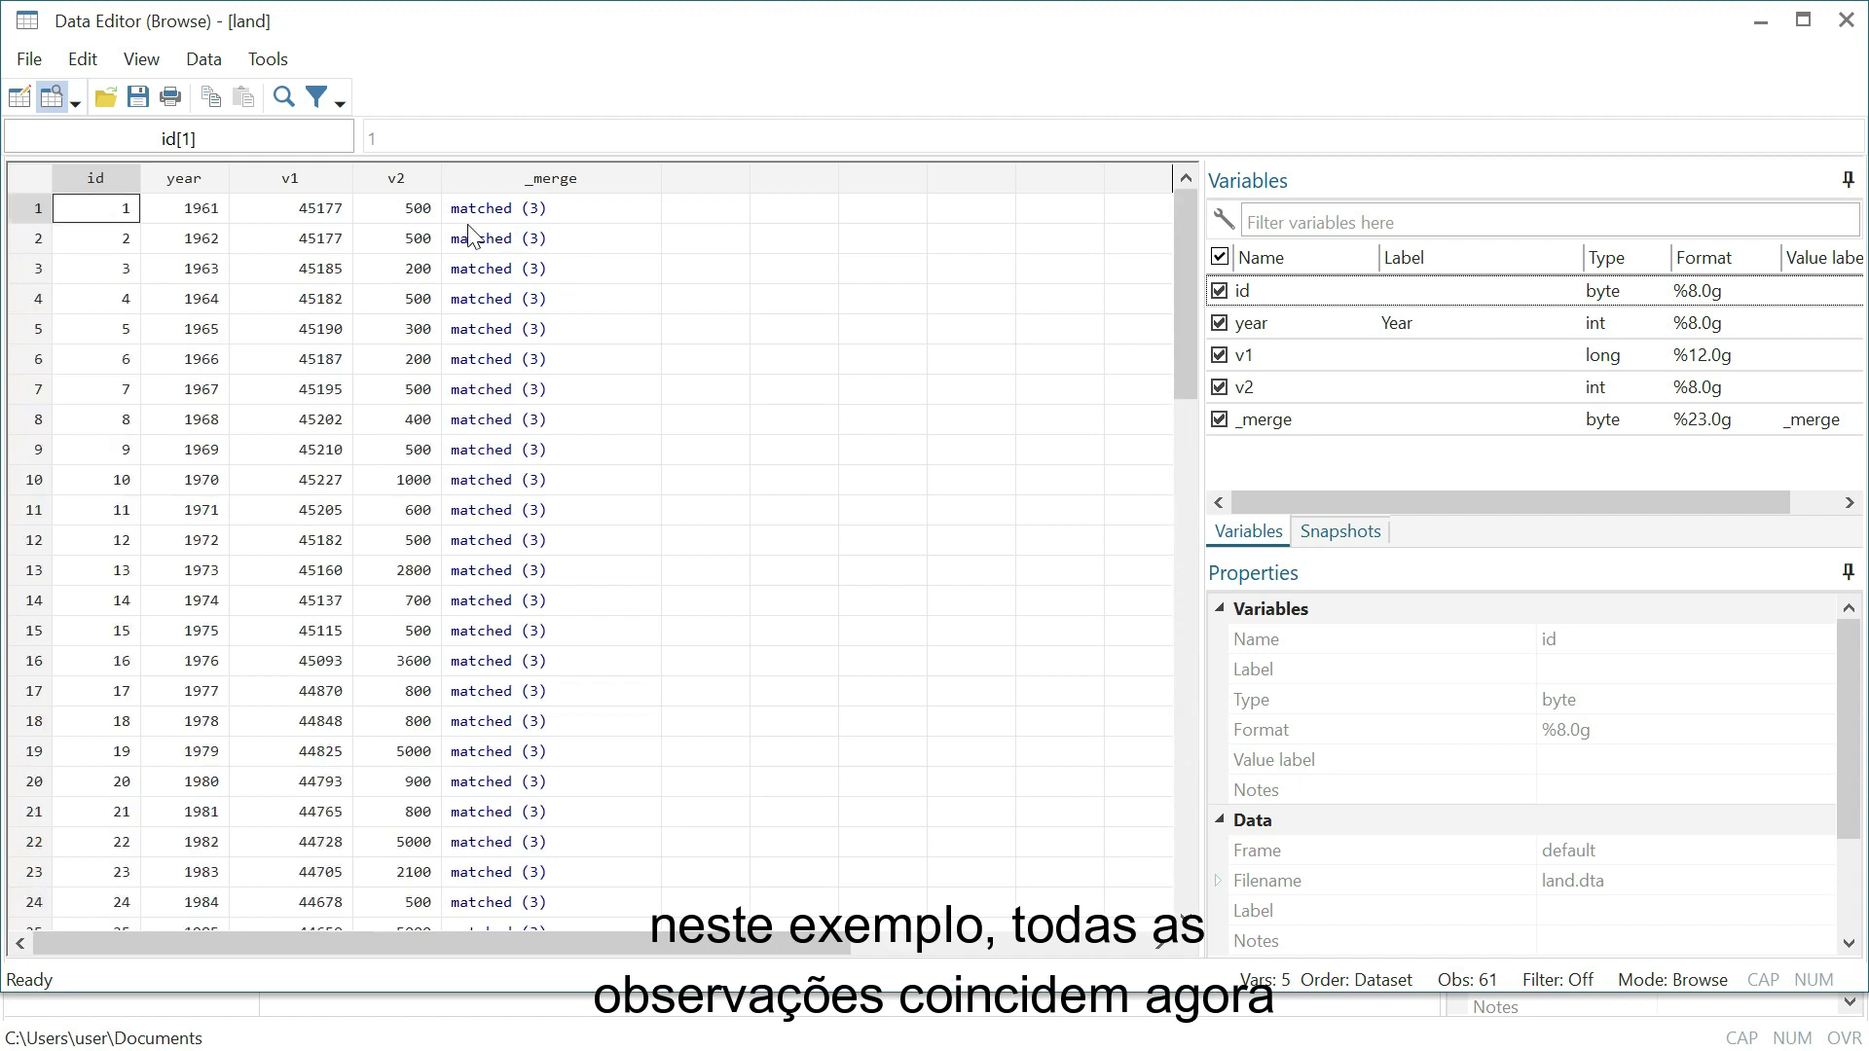
key("alt+F4")
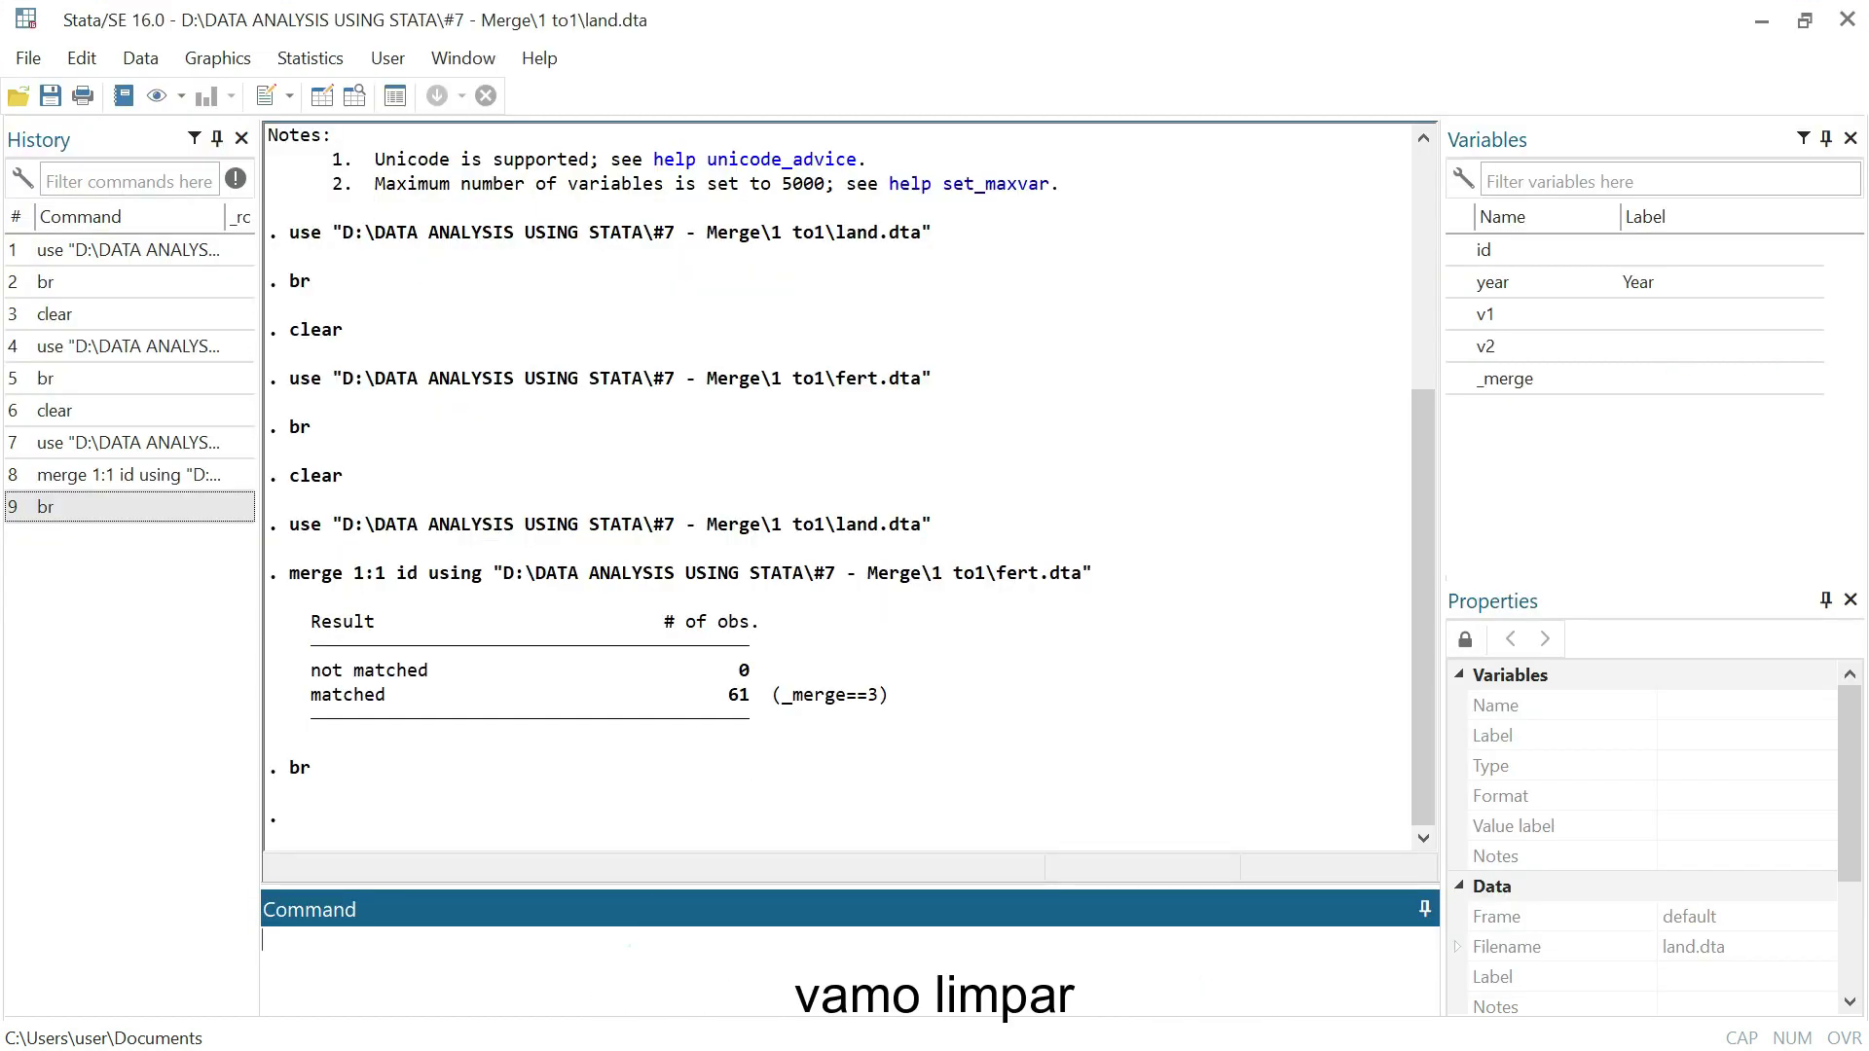
Clear the merged data from memory and open the fert_master dataset from the 1 to m folder
left_click(629, 936)
type("clear")
key("Return")
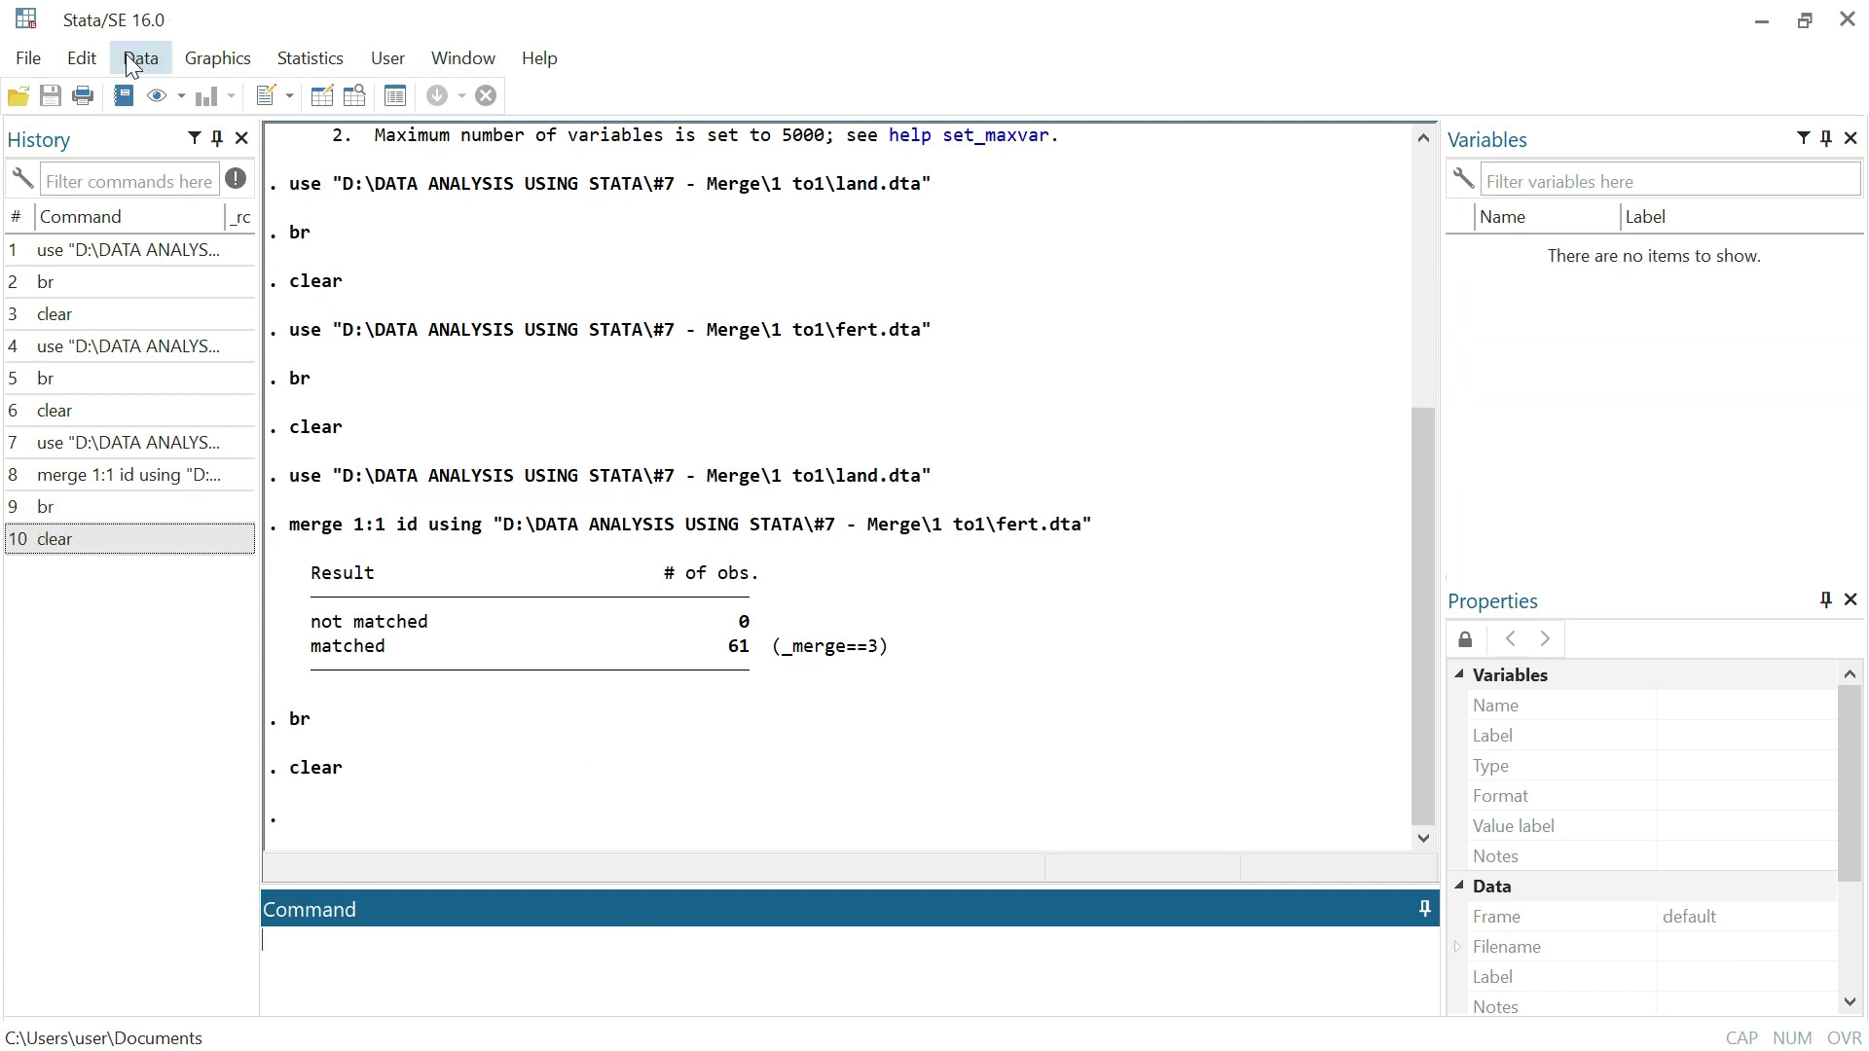
left_click(19, 95)
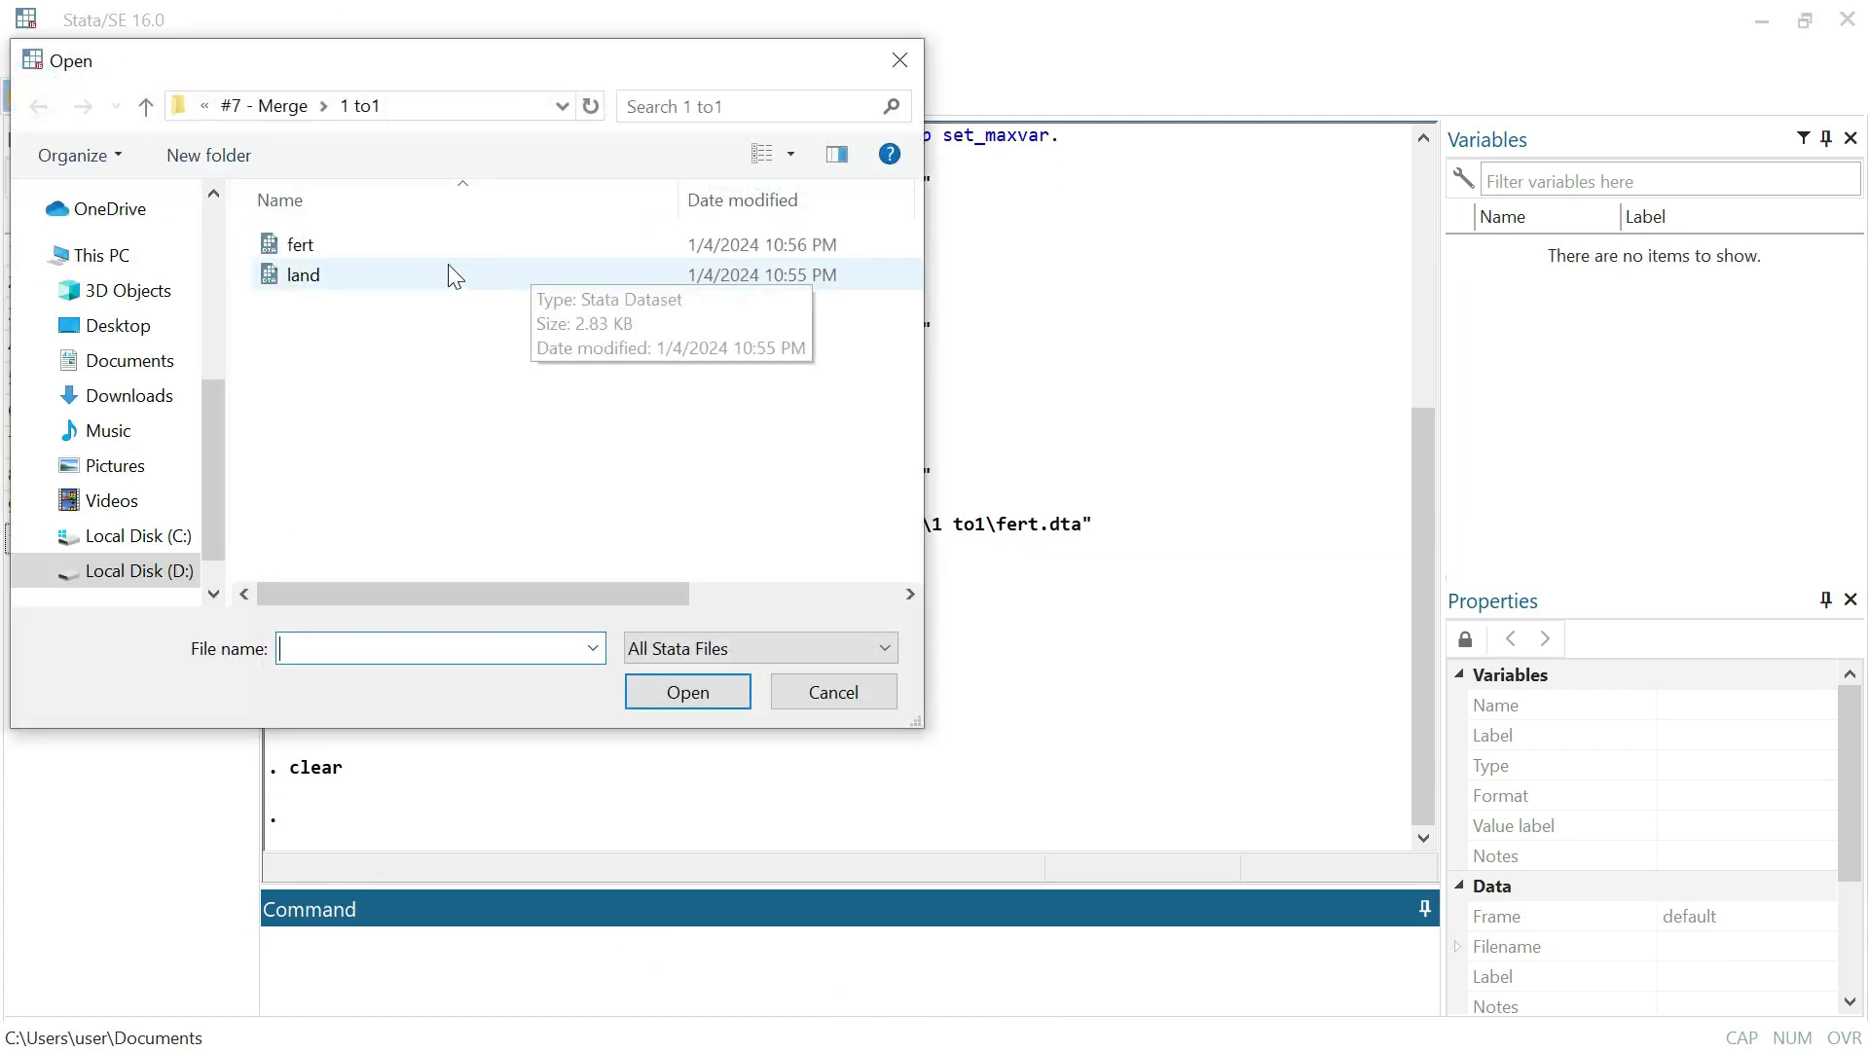
left_click(282, 106)
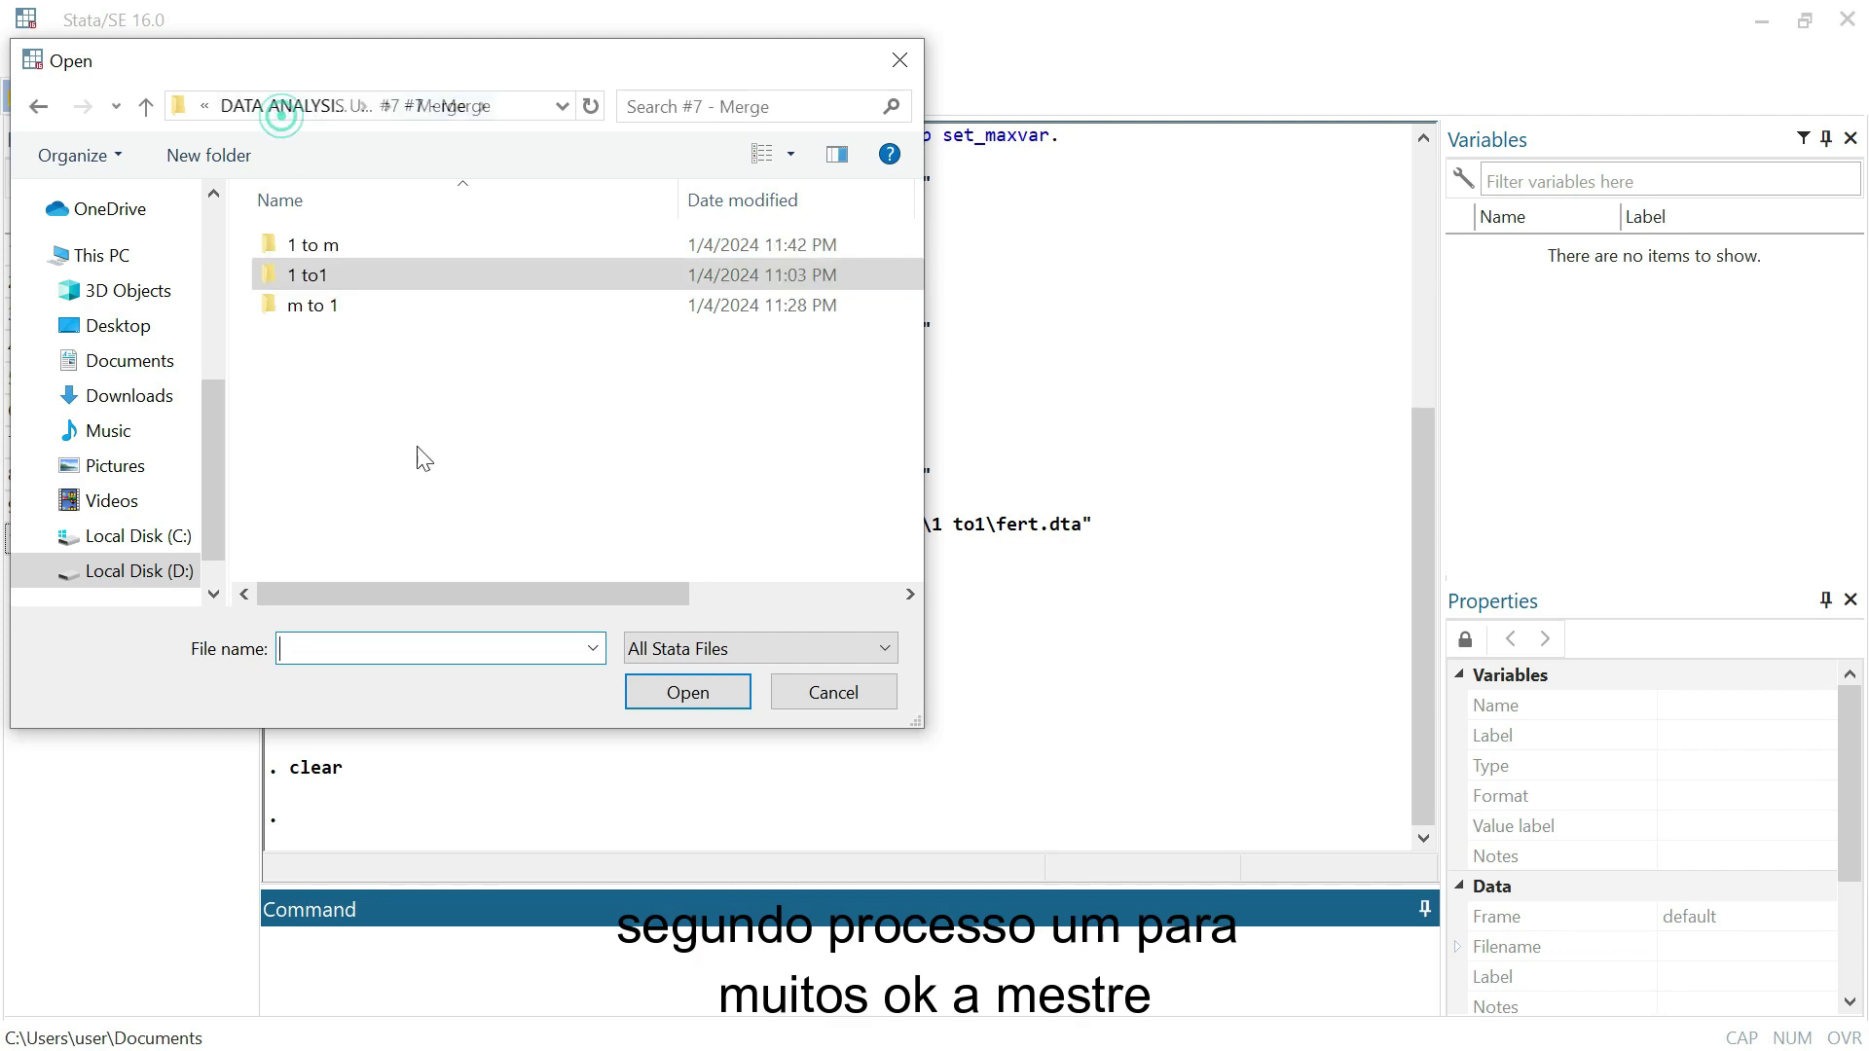
double_click(313, 245)
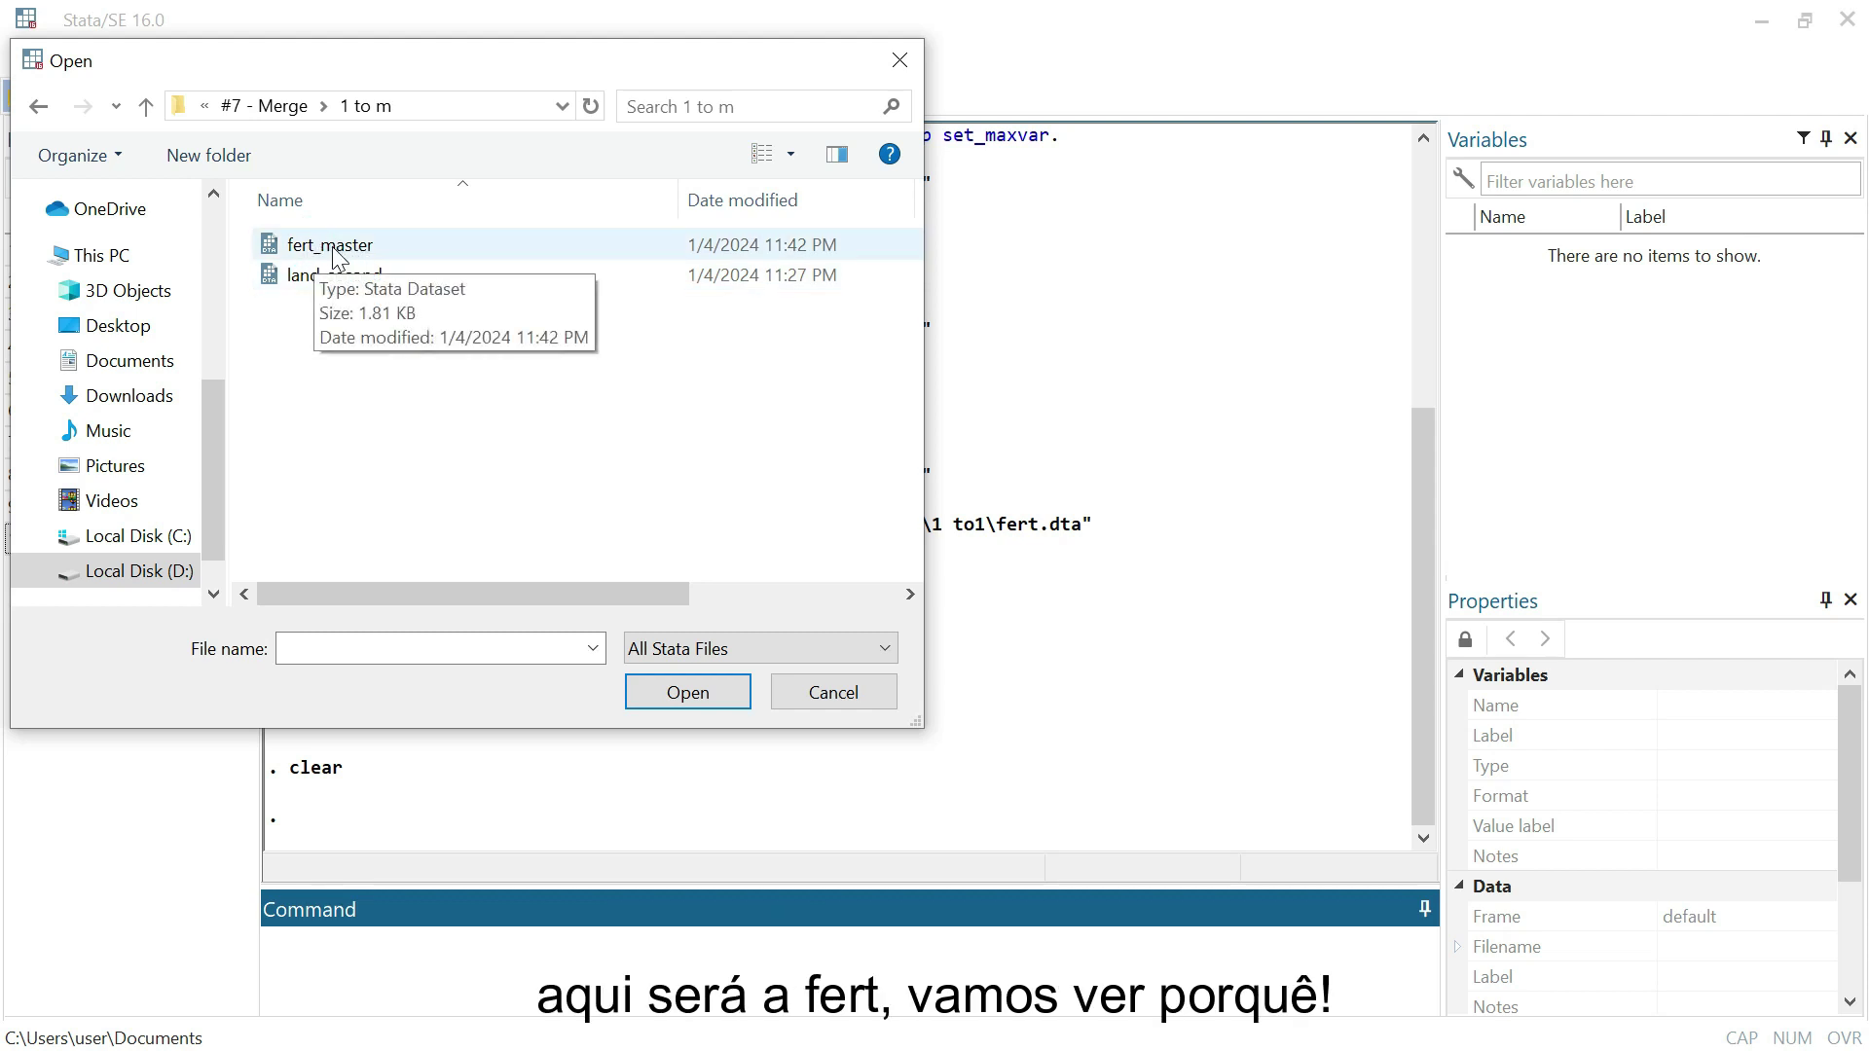
left_click(332, 248)
left_click(672, 692)
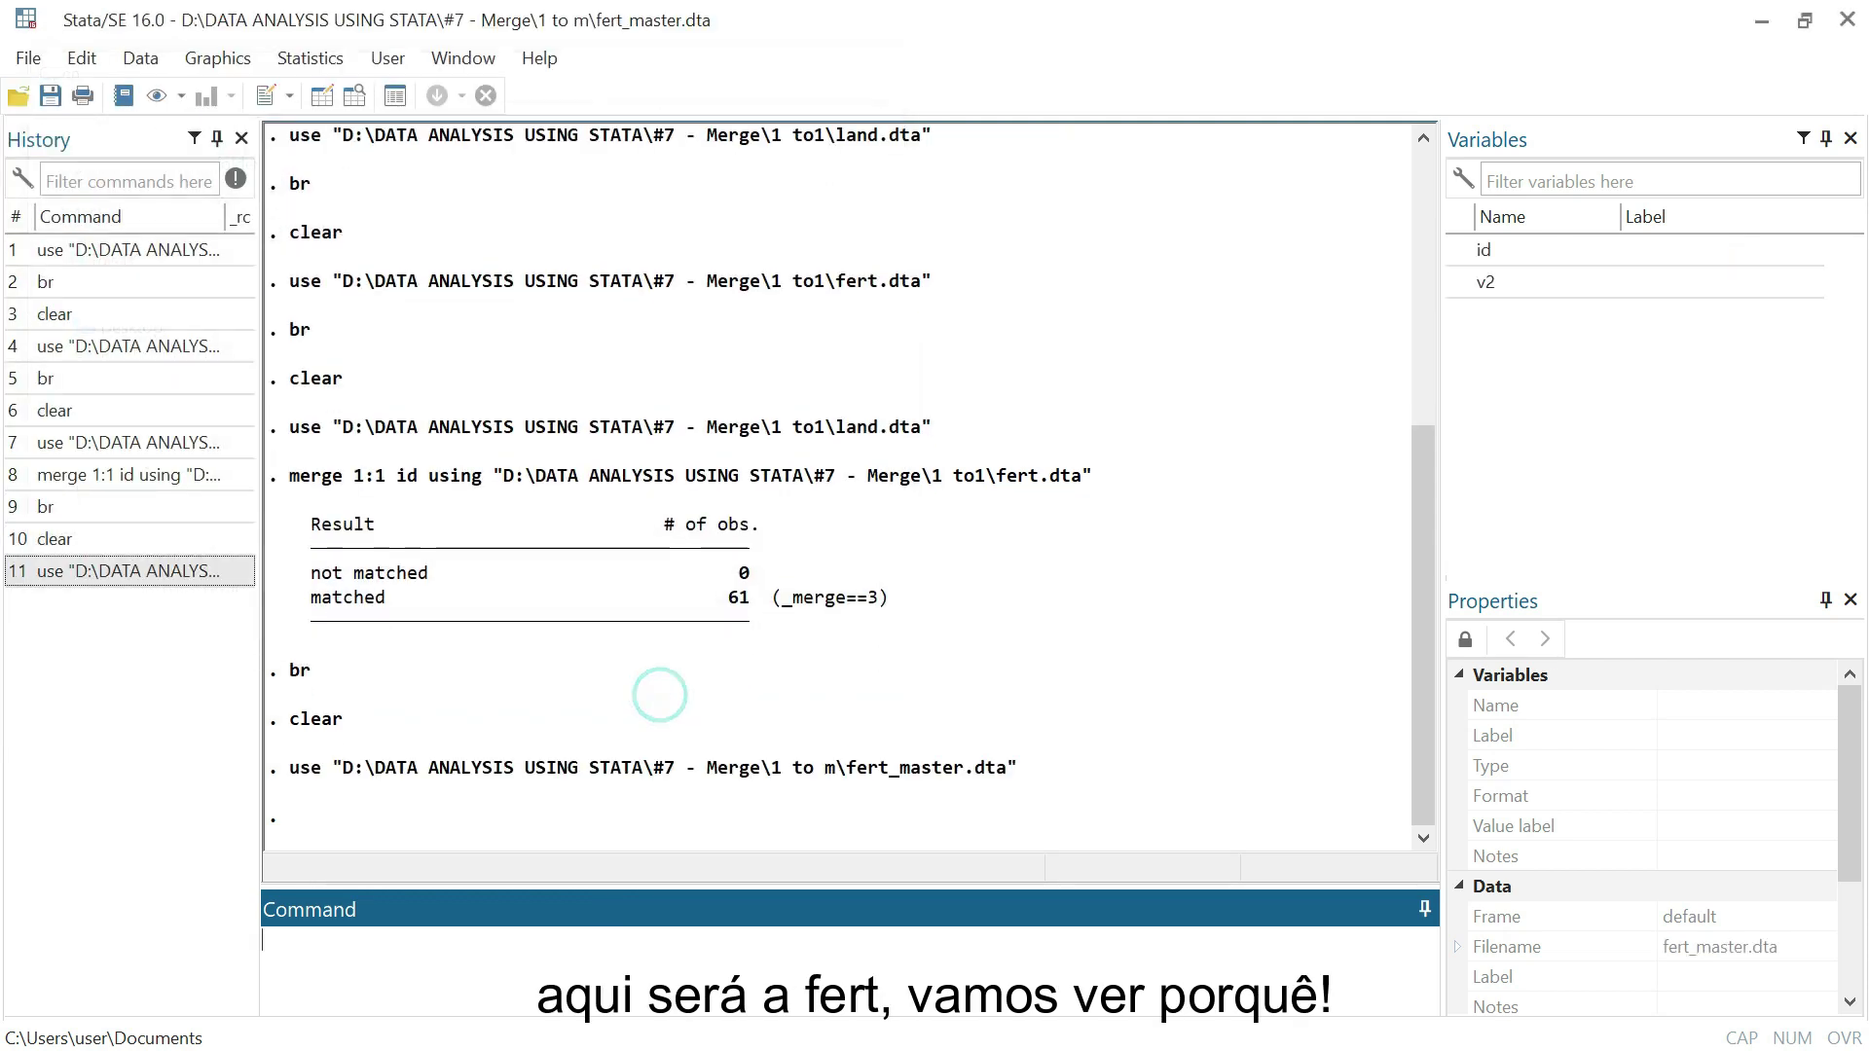
Browse the fert_master data to examine its variables and observations, and close the data browser
left_click(575, 963)
type("b")
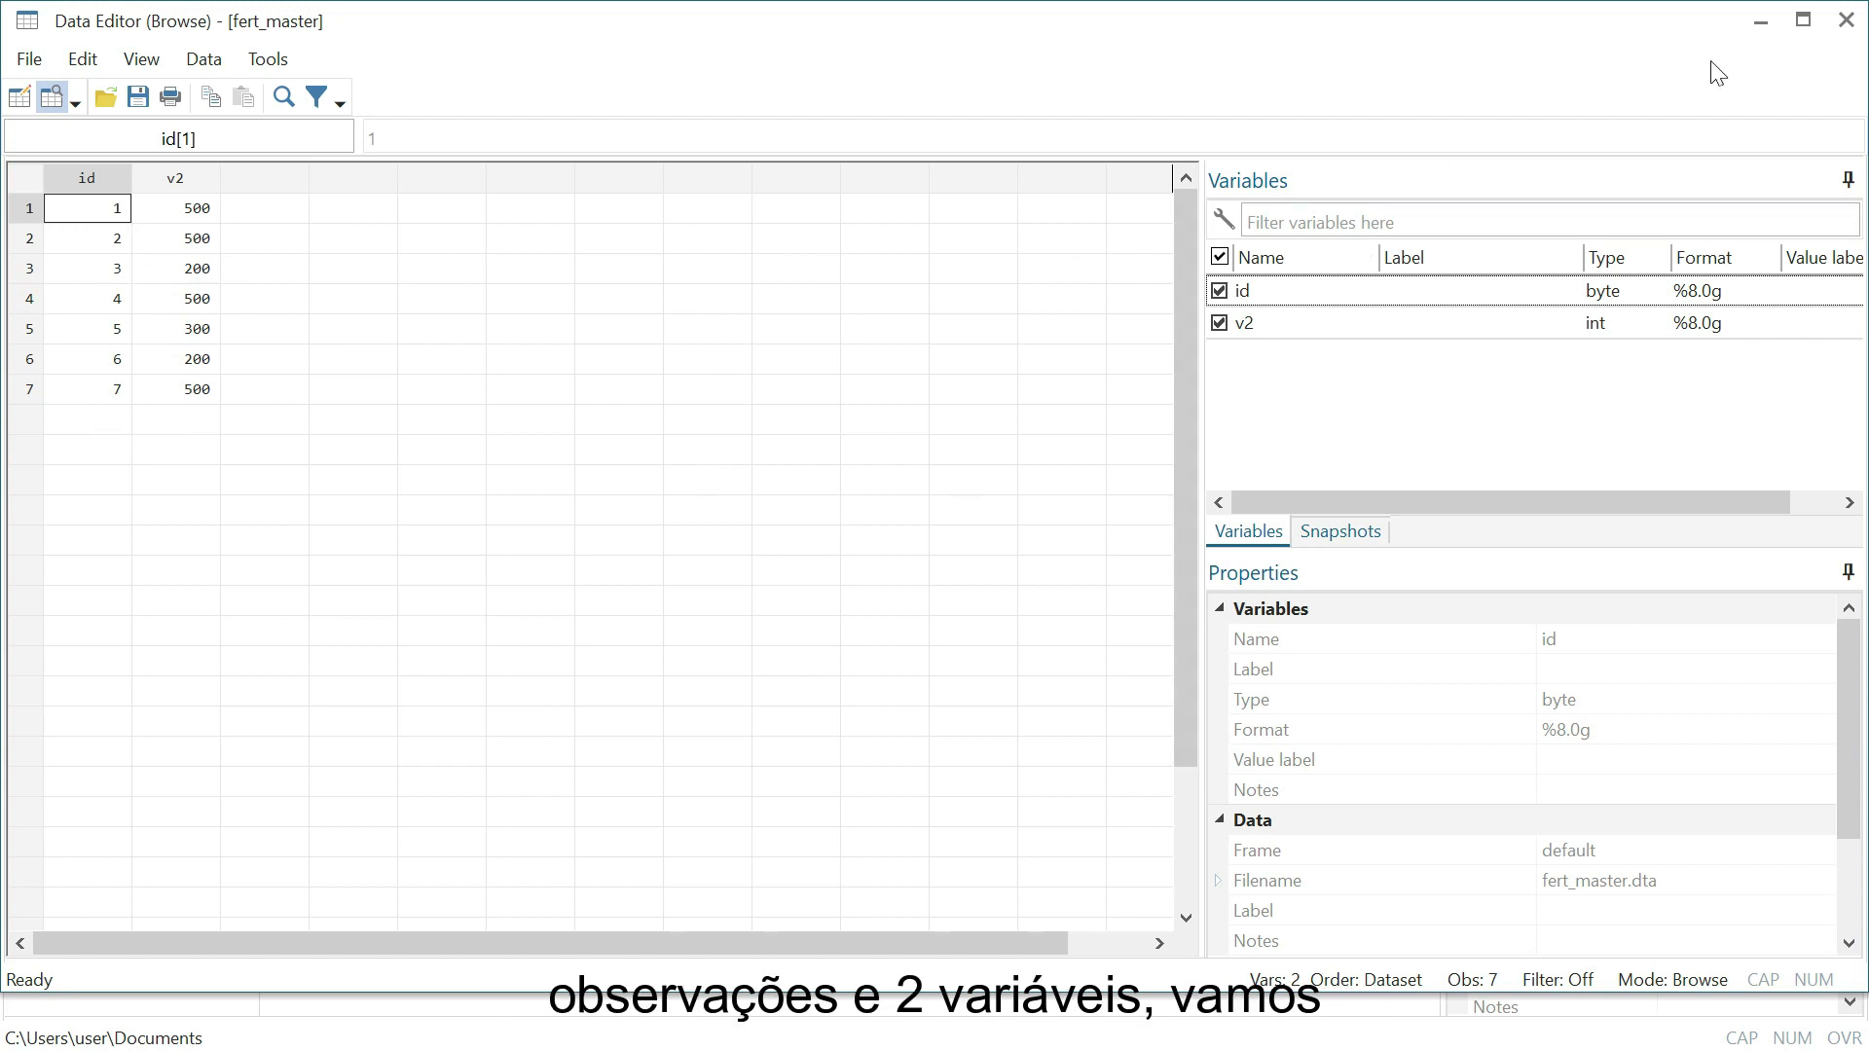
left_click(1846, 20)
Clear fert_master from memory and open the land_second dataset from the 1 to m folder
type("clear")
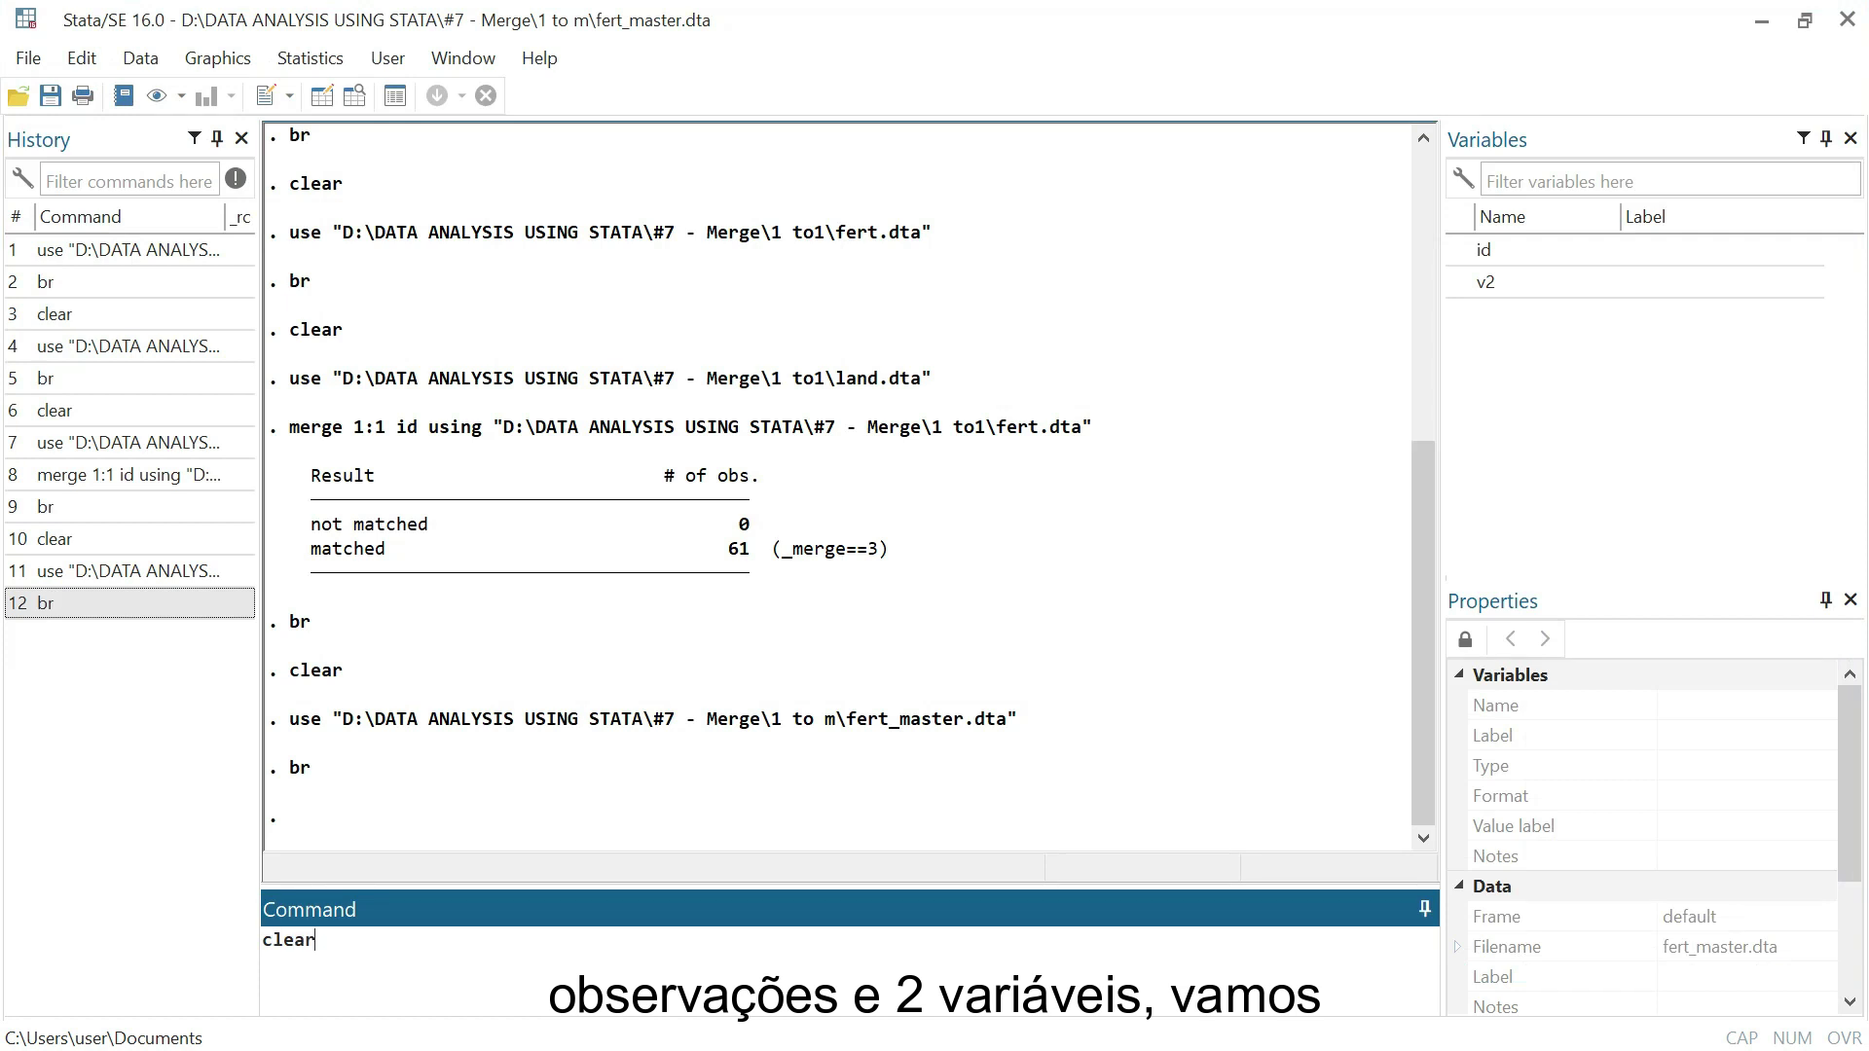
key("Return")
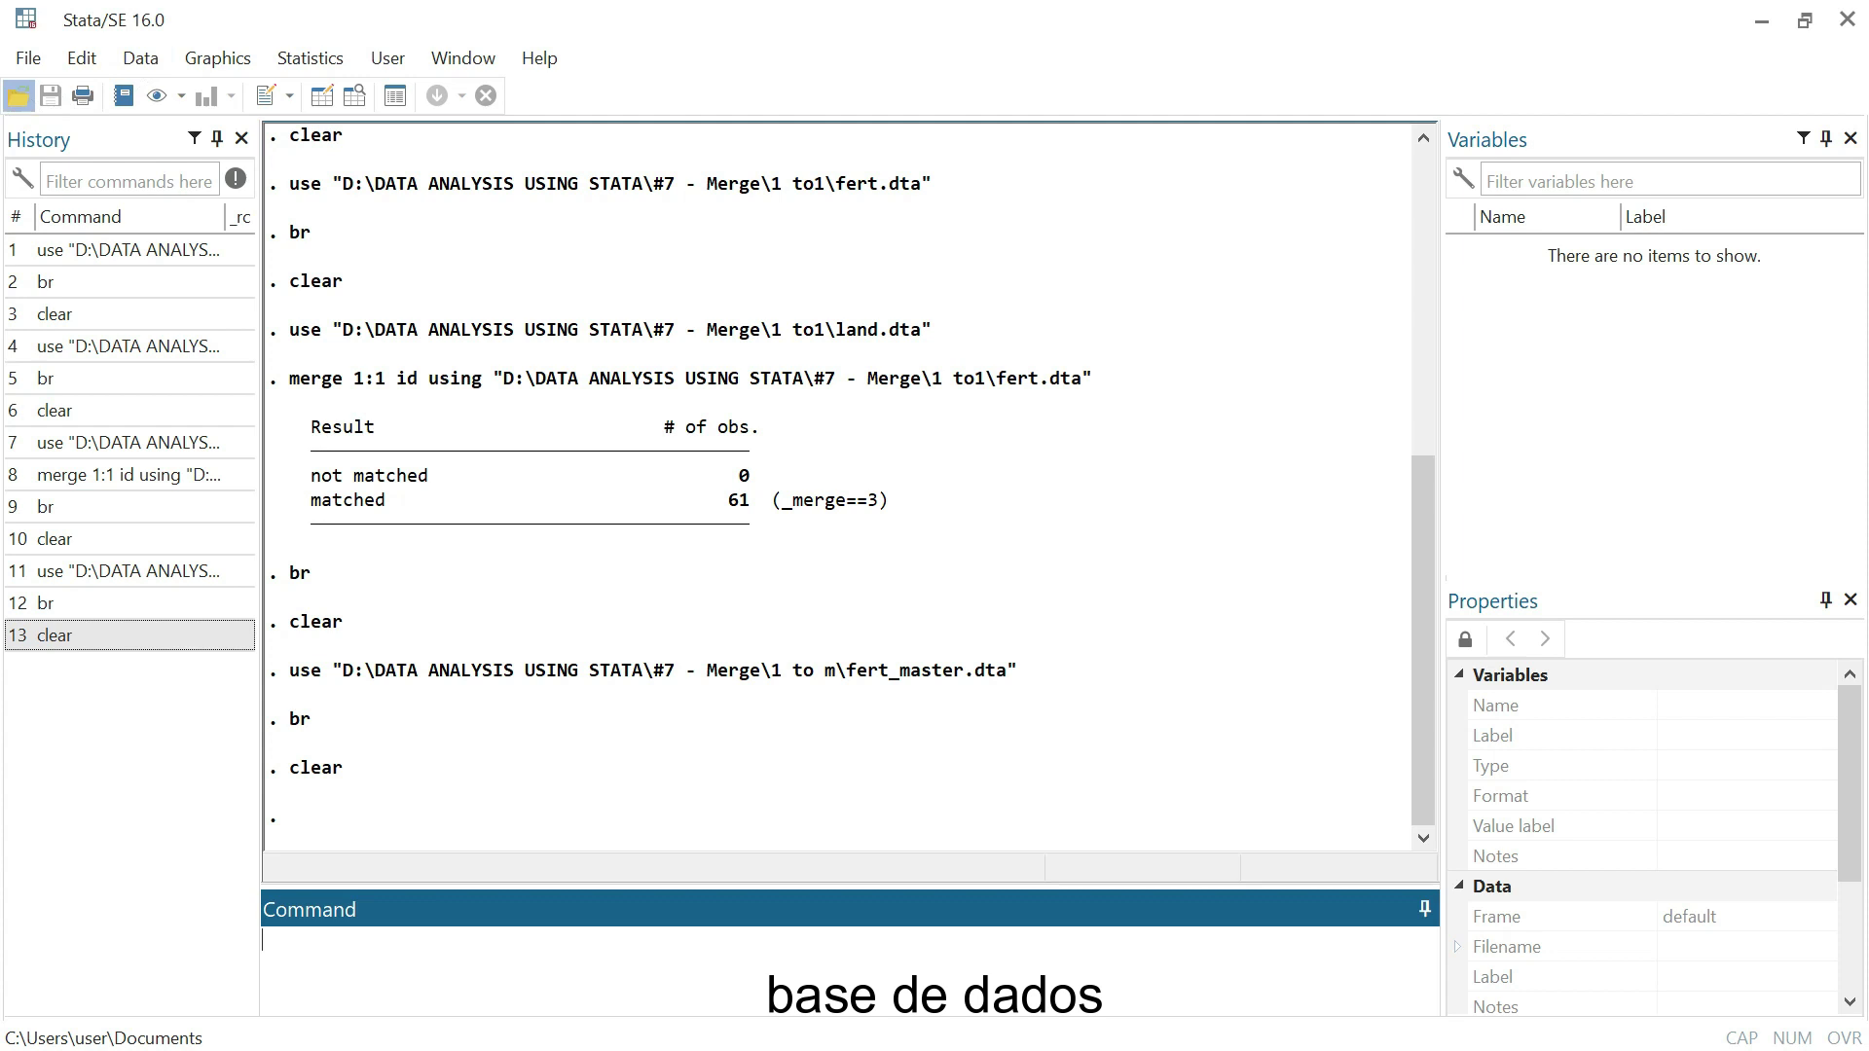
left_click(19, 97)
left_click(384, 279)
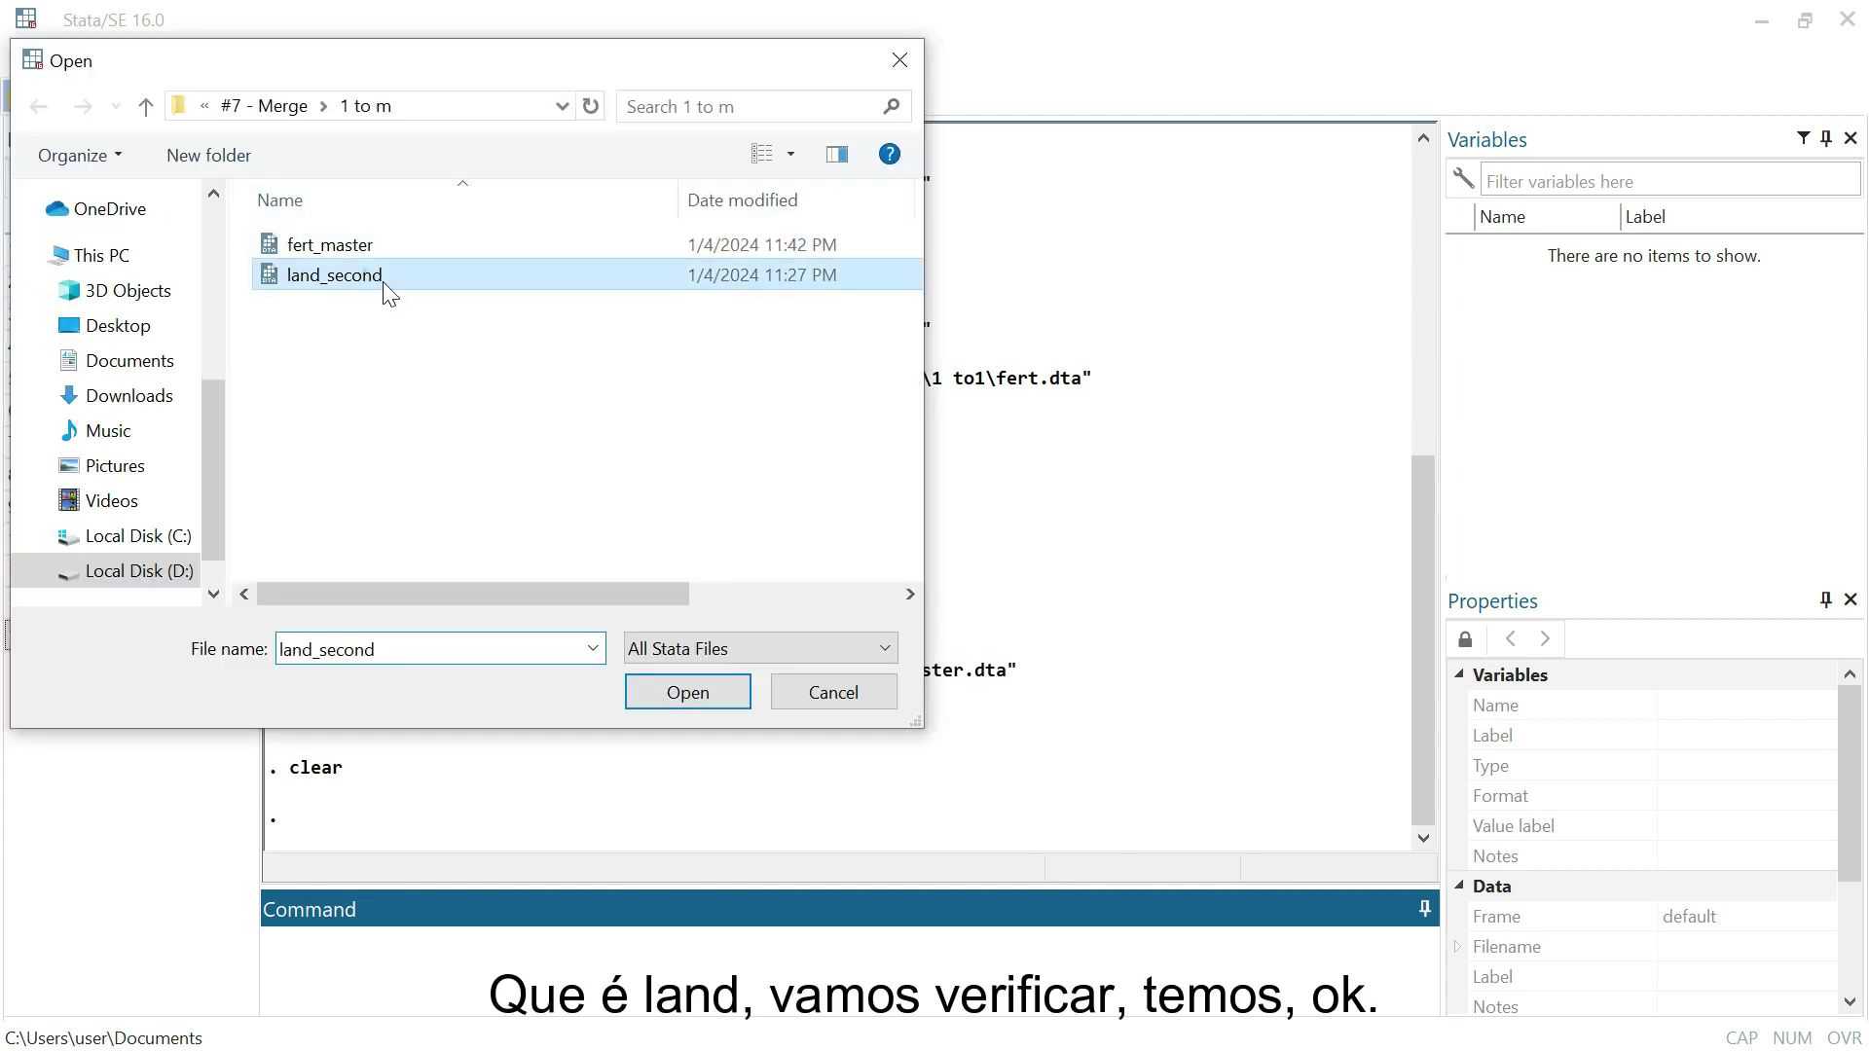
left_click(685, 693)
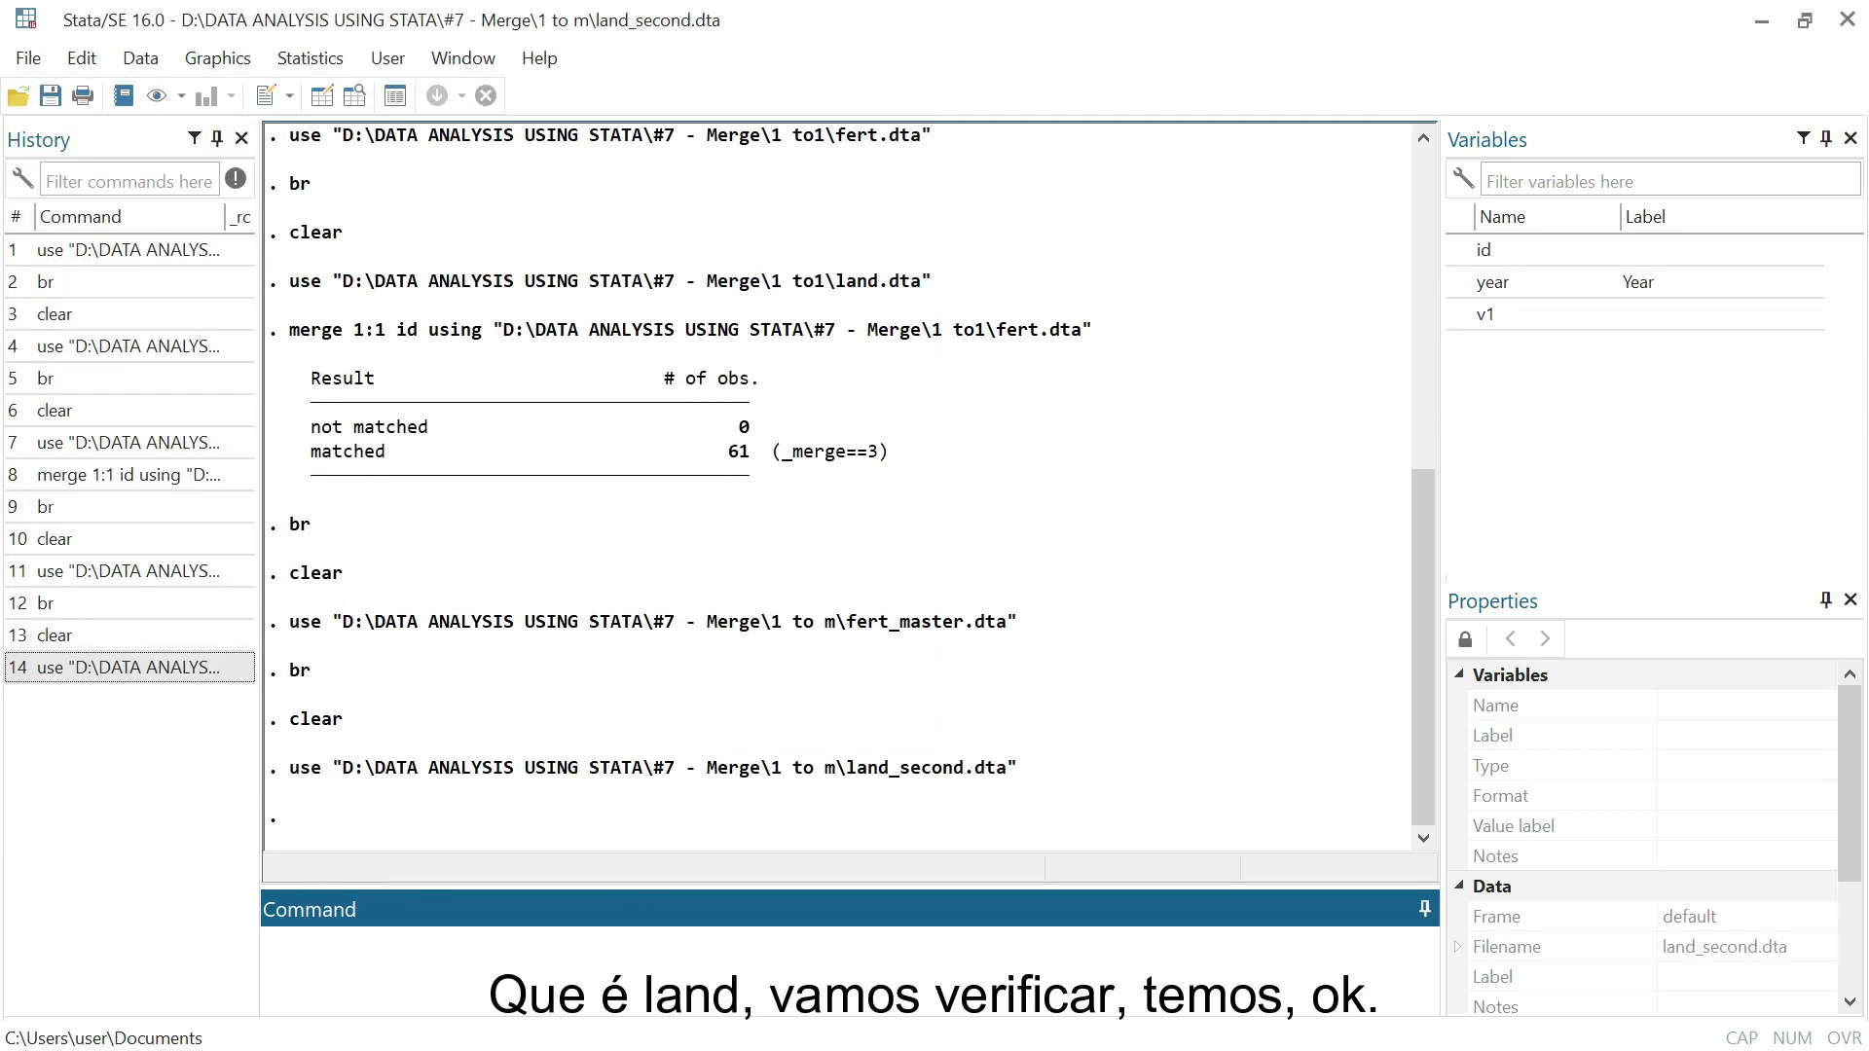
Browse the land_second data and examine its id, year and v1 columns
left_click(651, 946)
type("br")
key("Return")
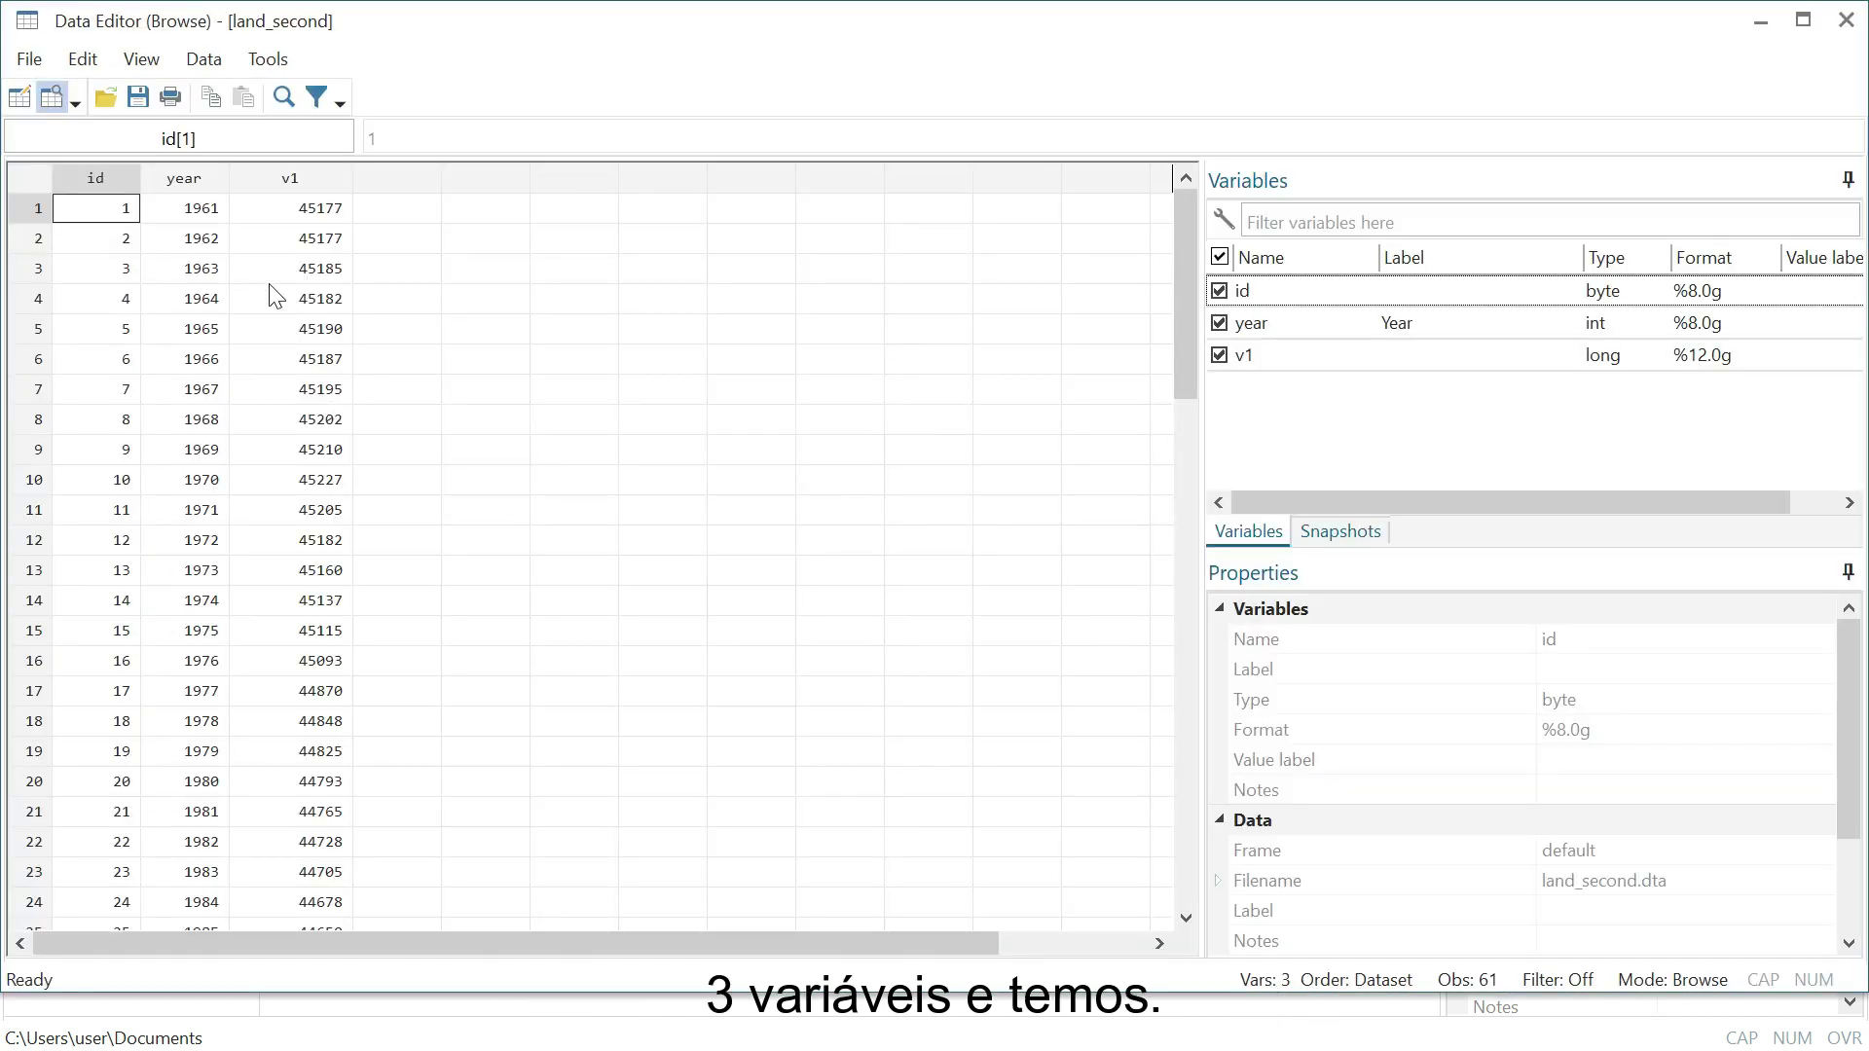
scroll(129, 224, "down", 7)
scroll(131, 244, "up", 7)
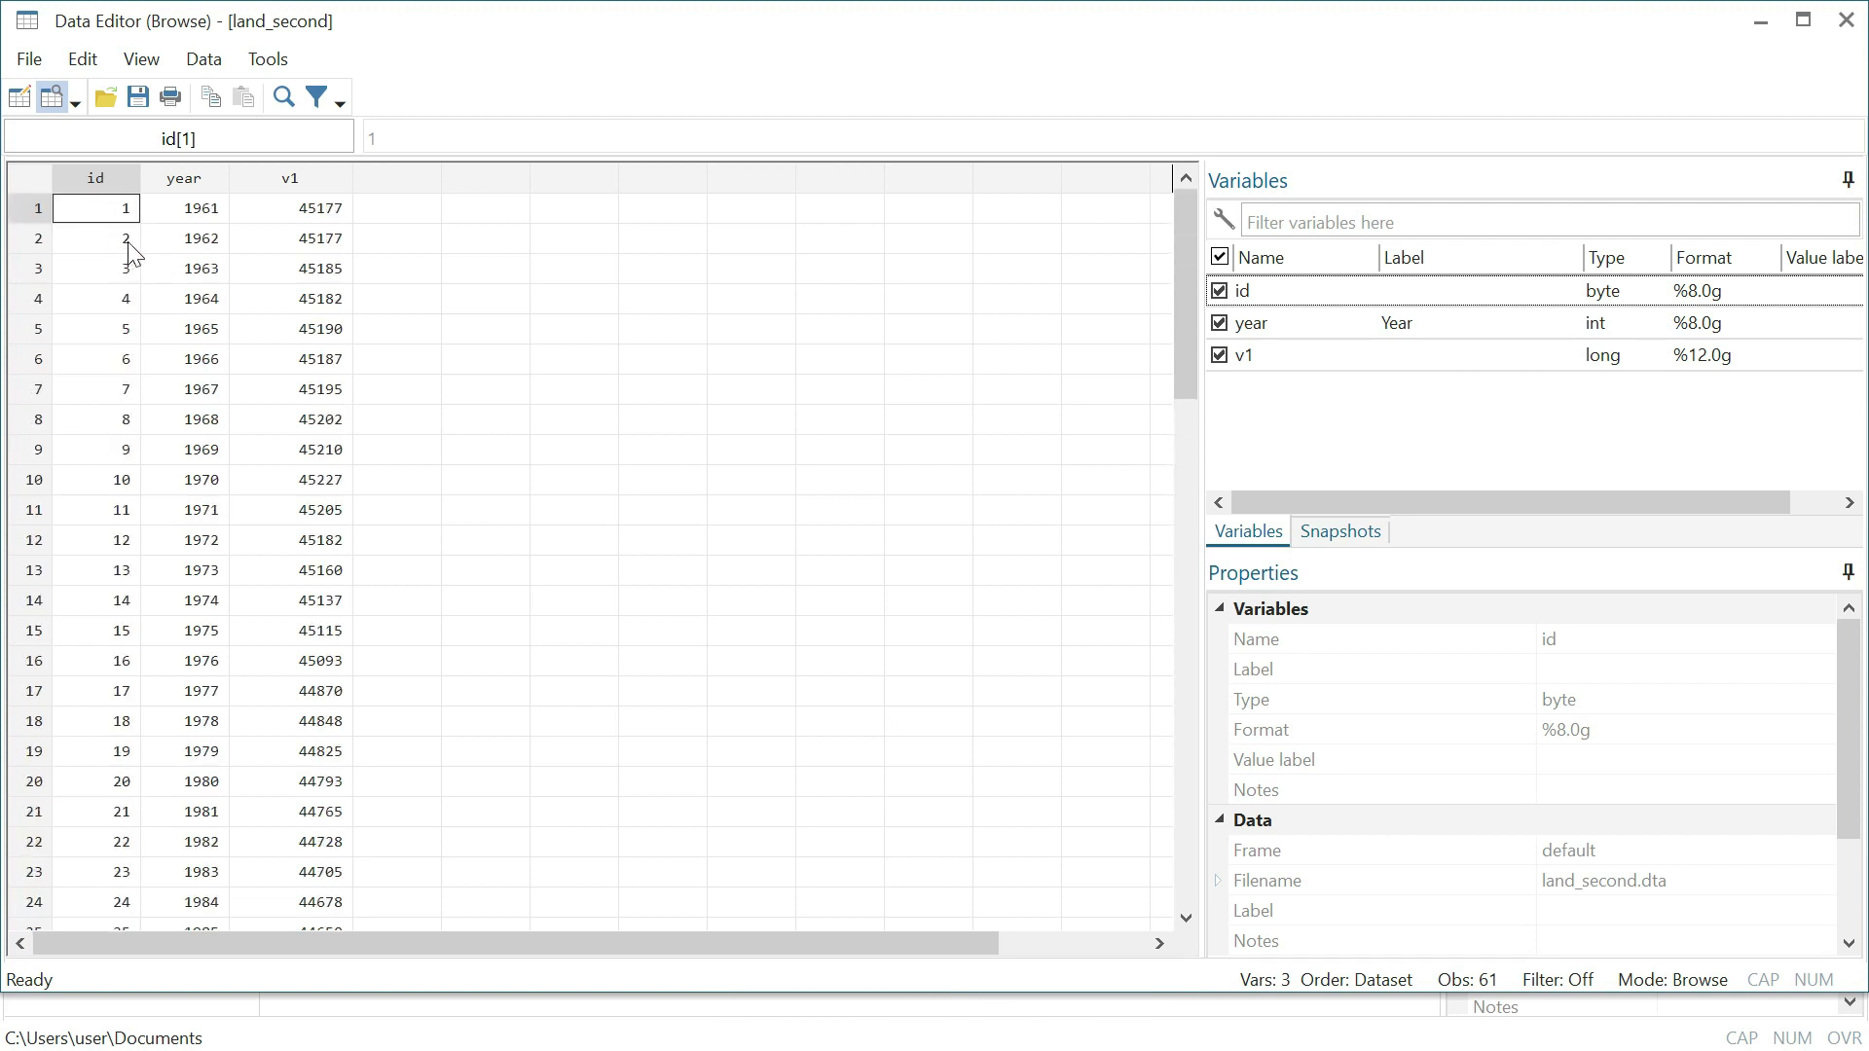
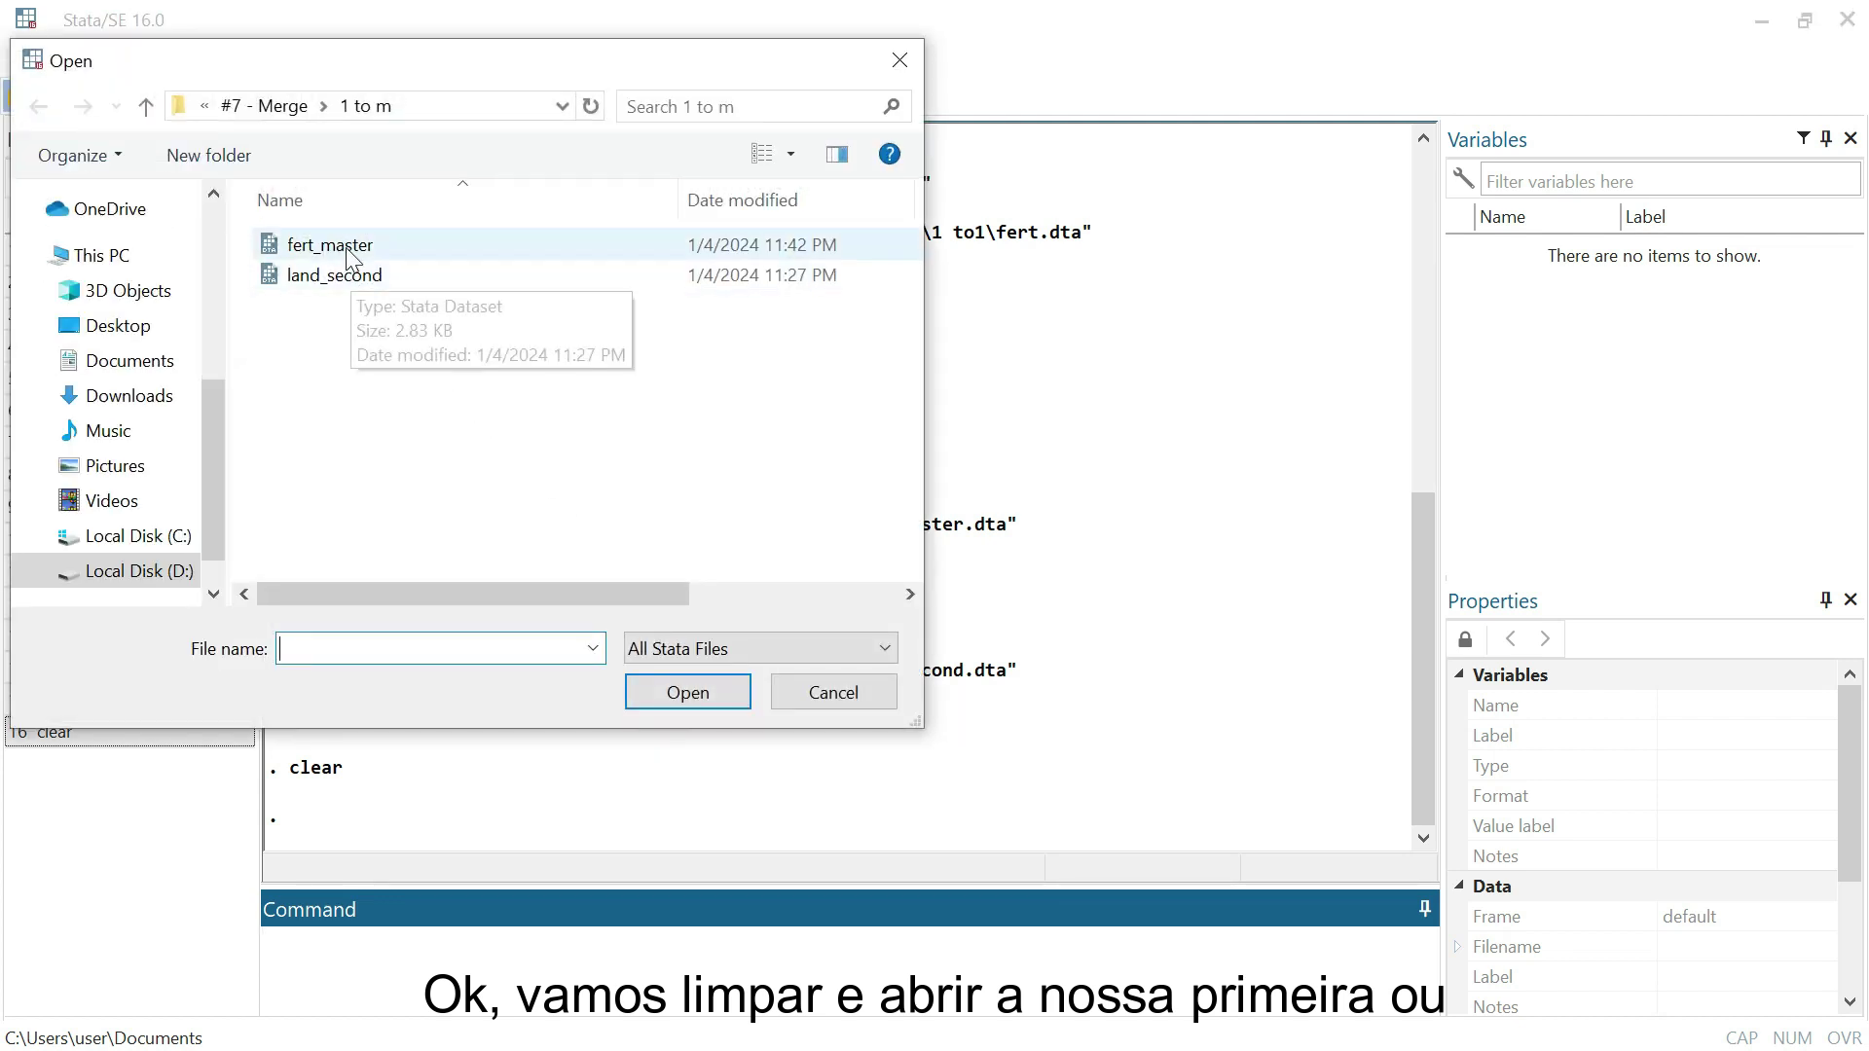
Reopen fert_master as the master data and start a merge of two datasets, one-to-many on key variables
left_click(350, 255)
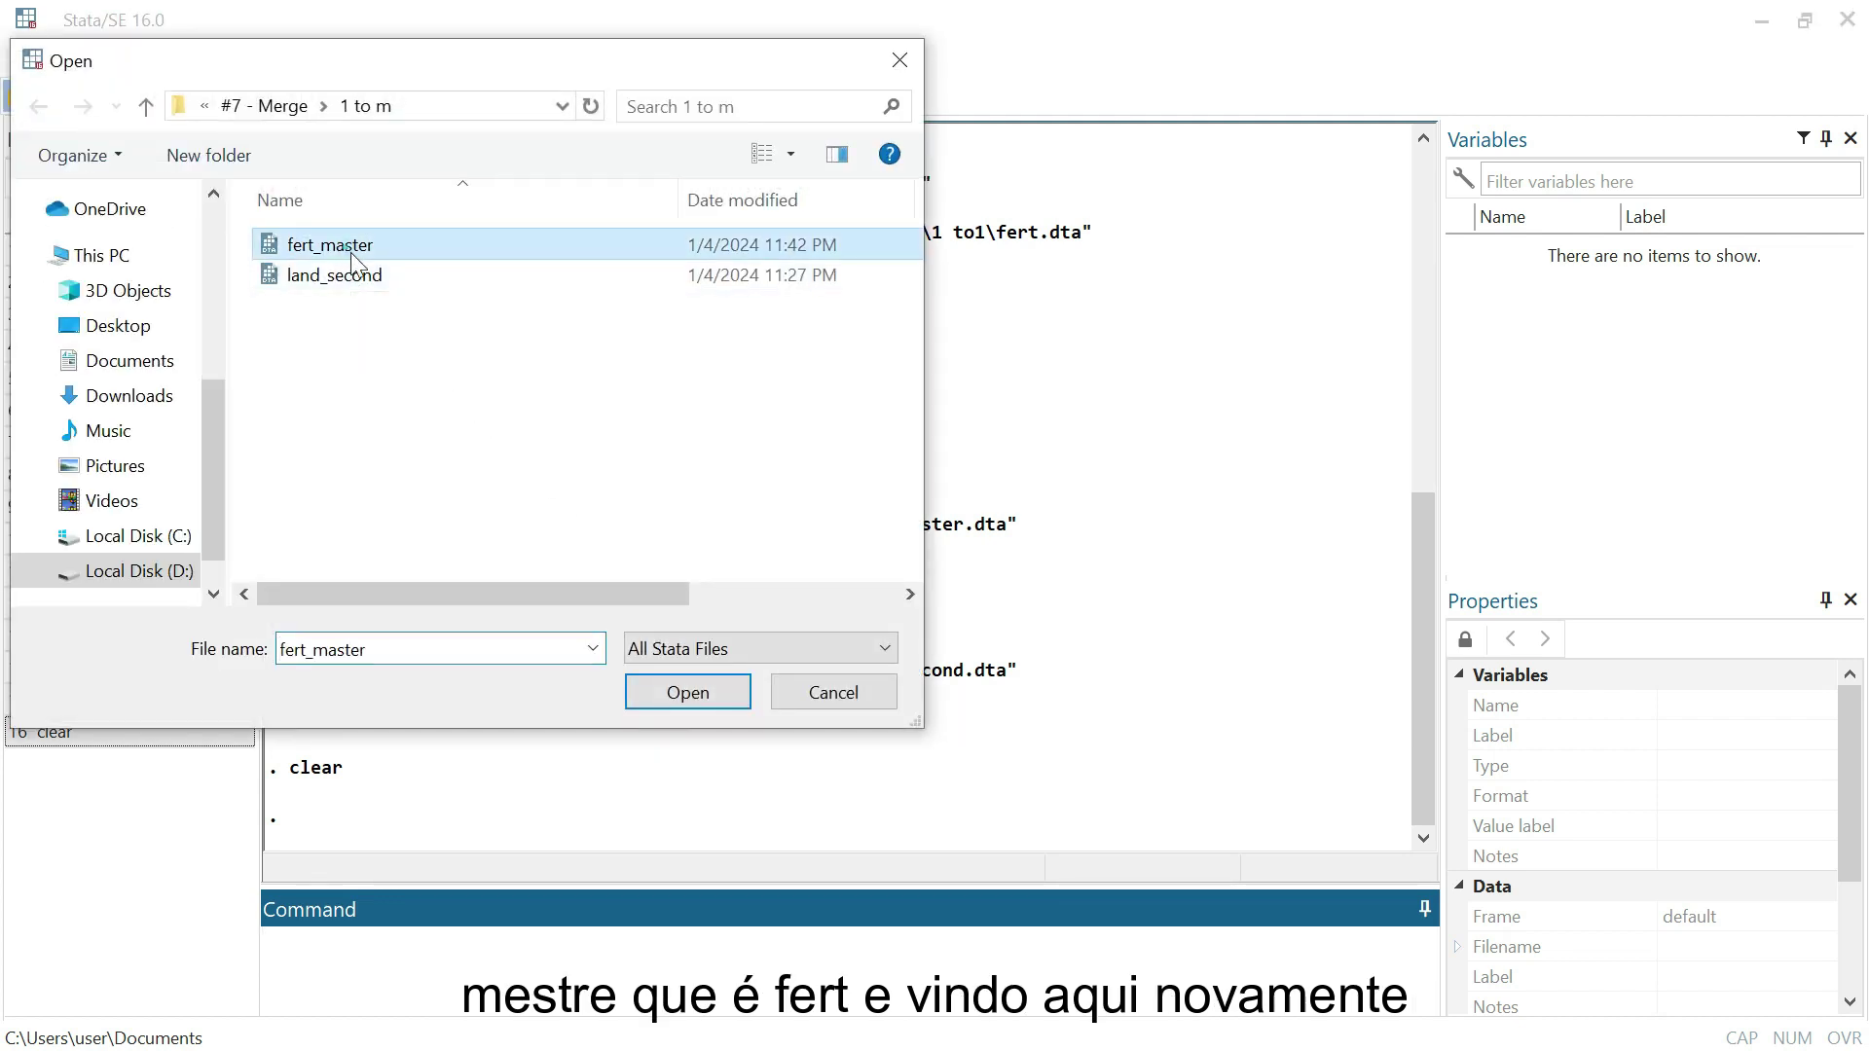
left_click(708, 697)
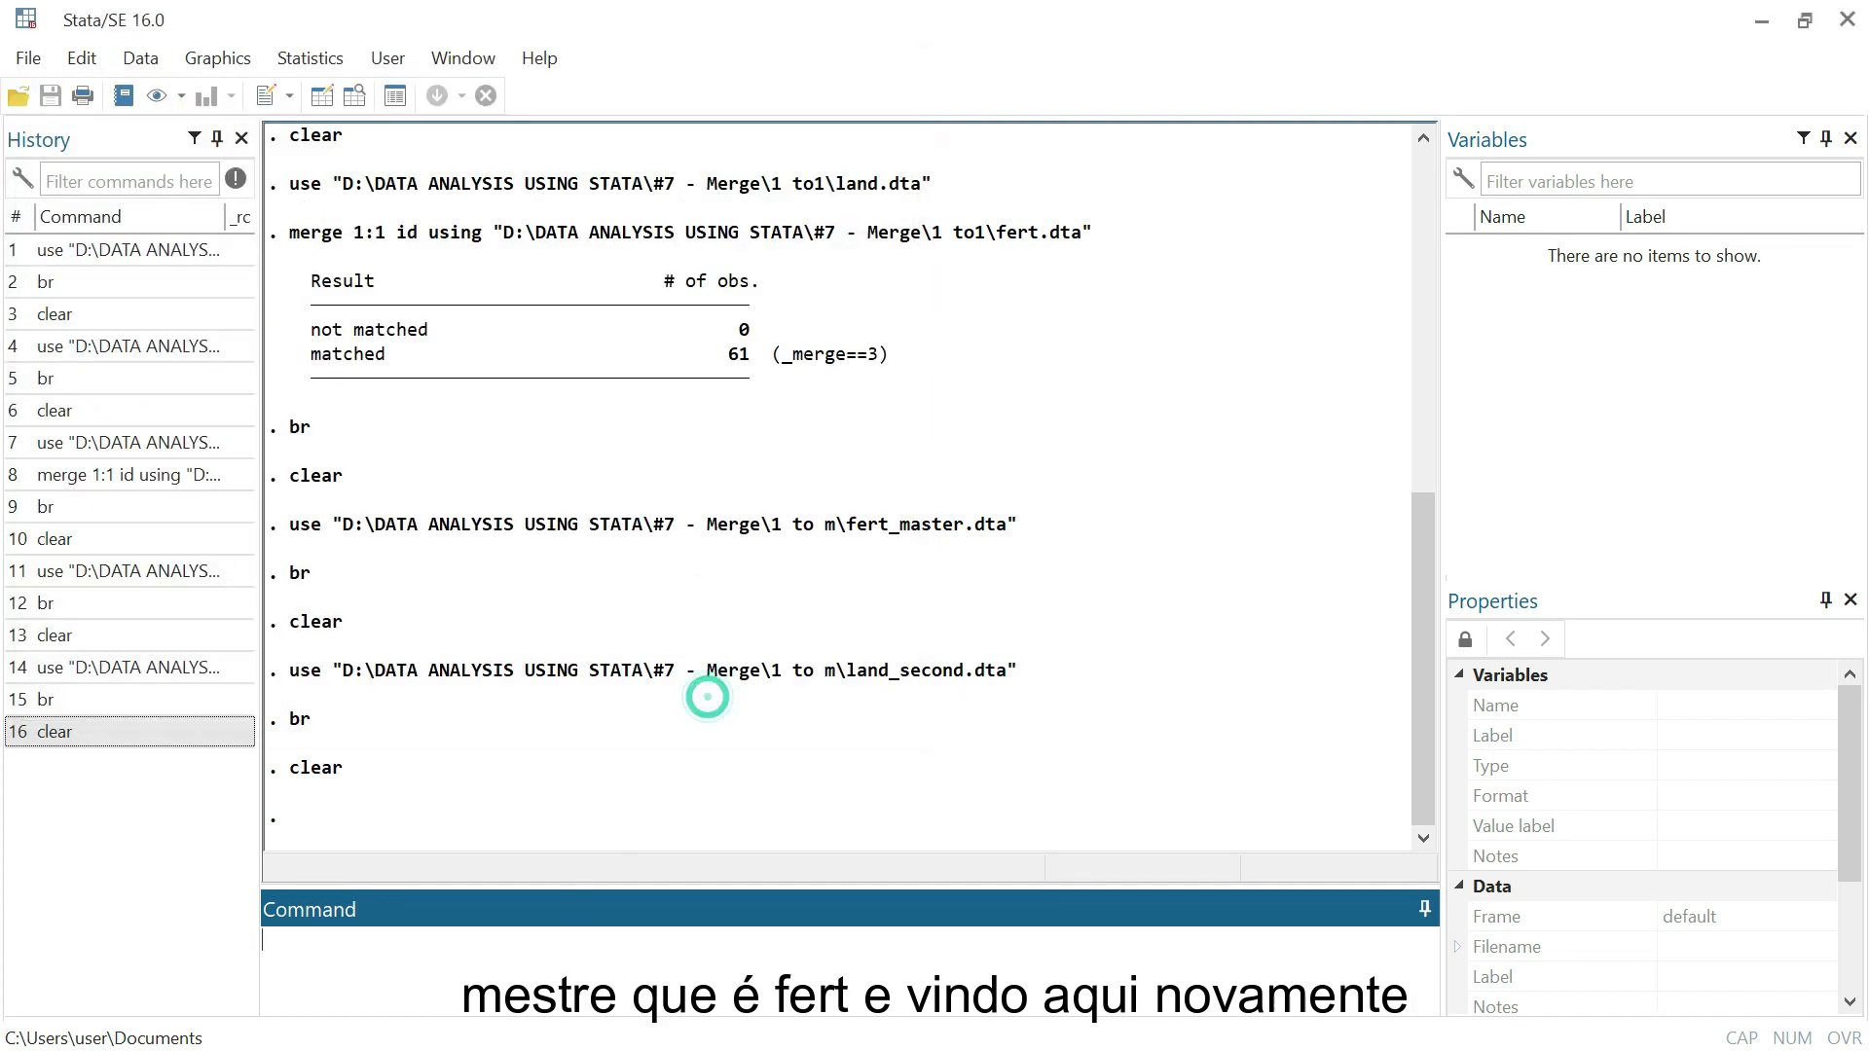
left_click(142, 59)
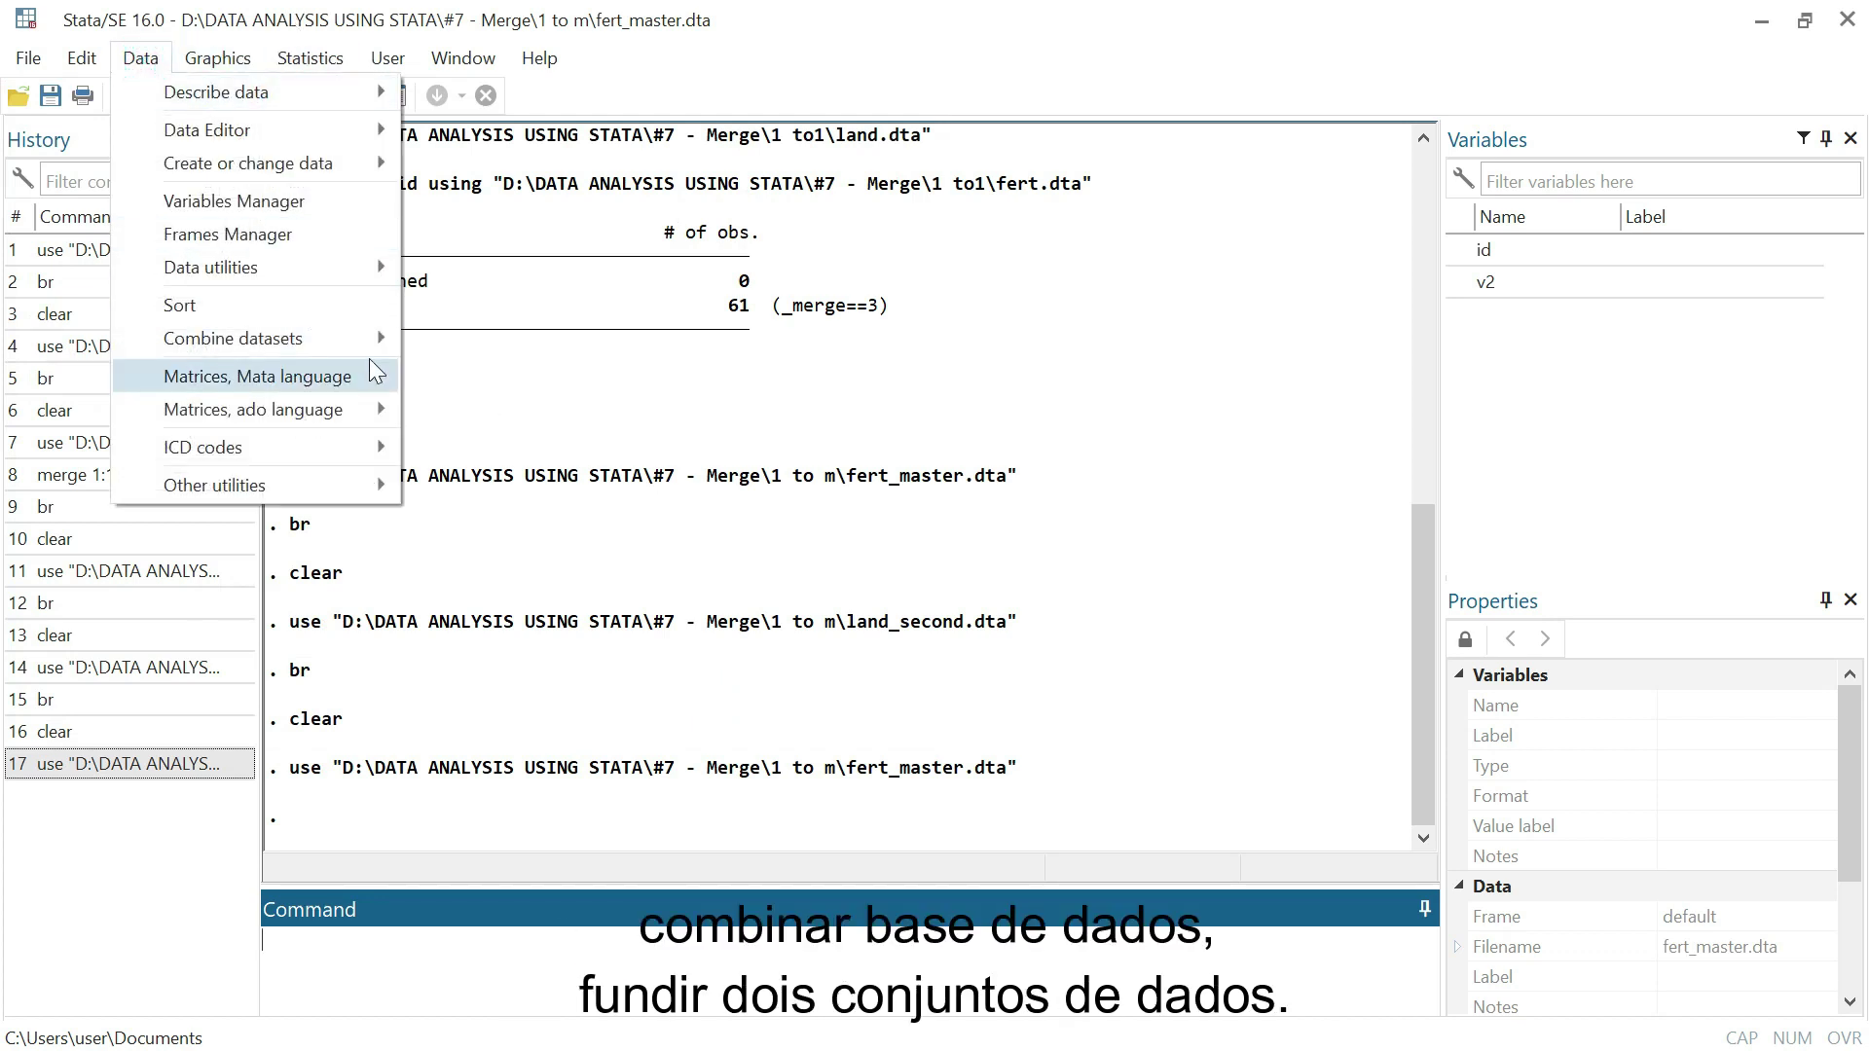
mouse_move(376, 336)
left_click(584, 343)
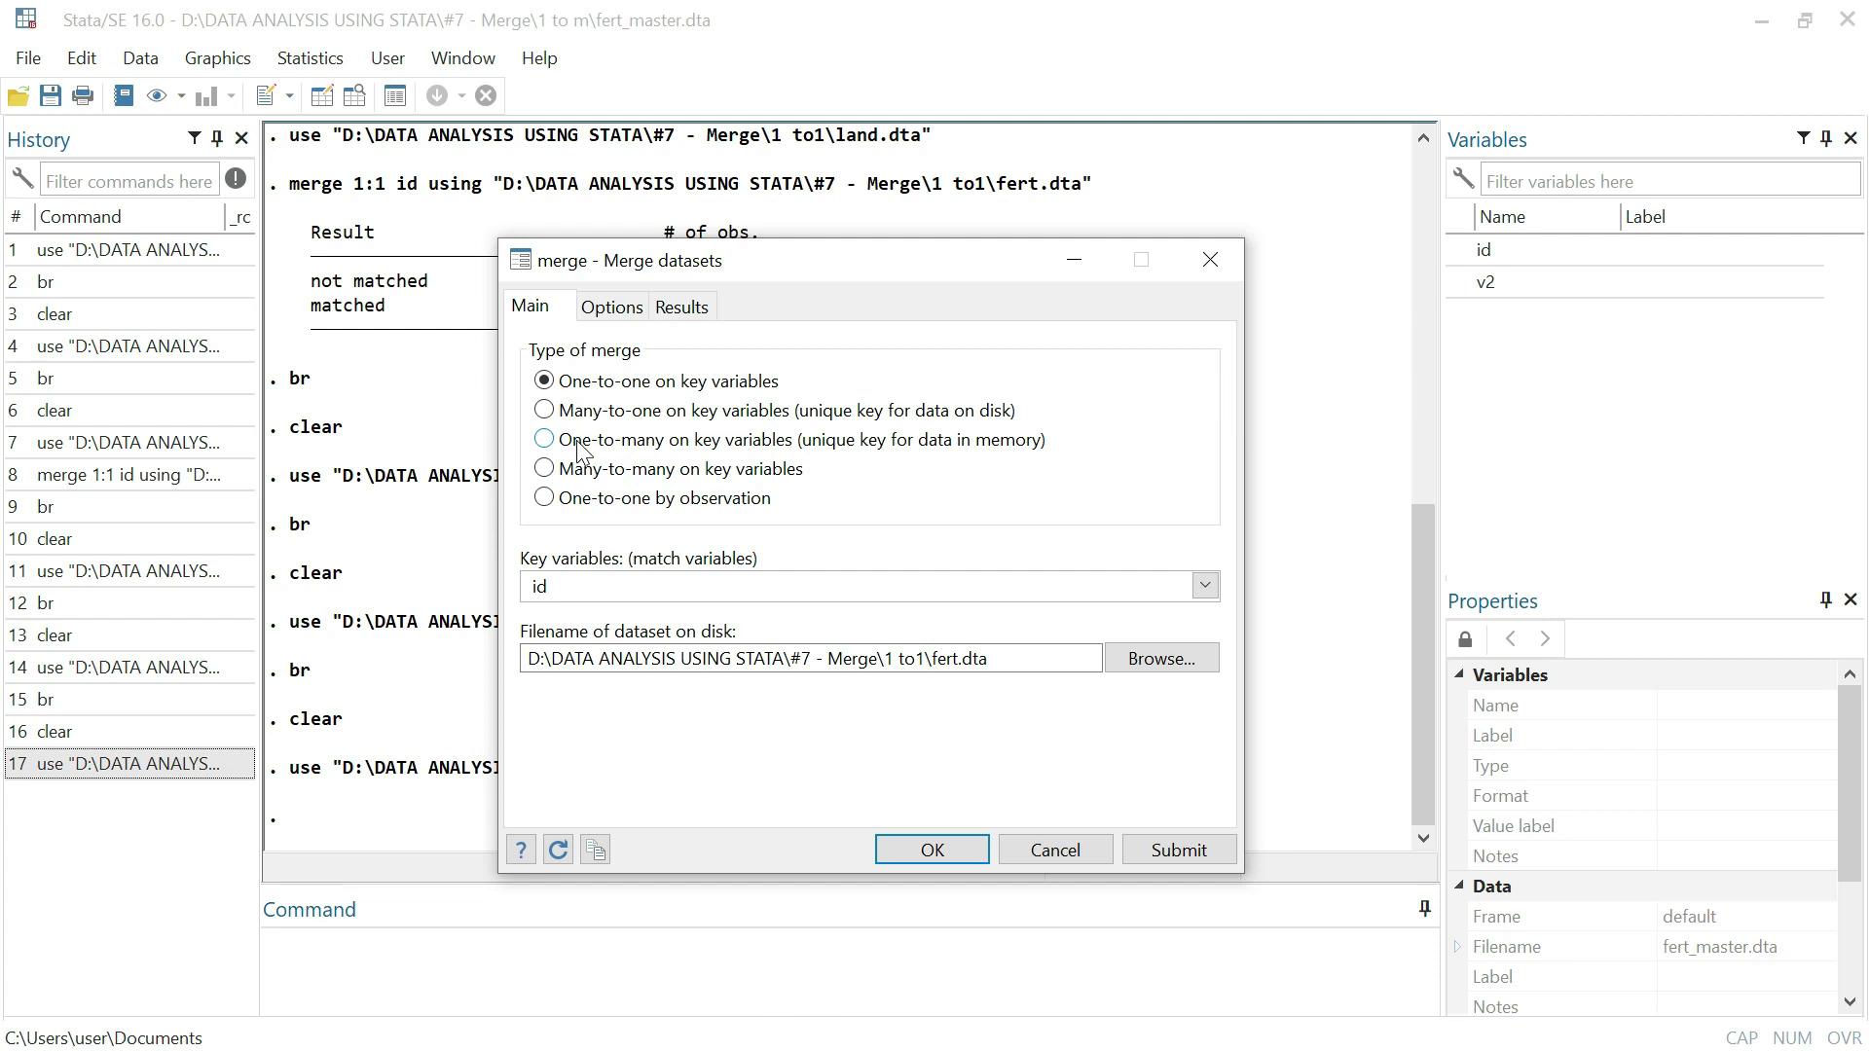
left_click(578, 440)
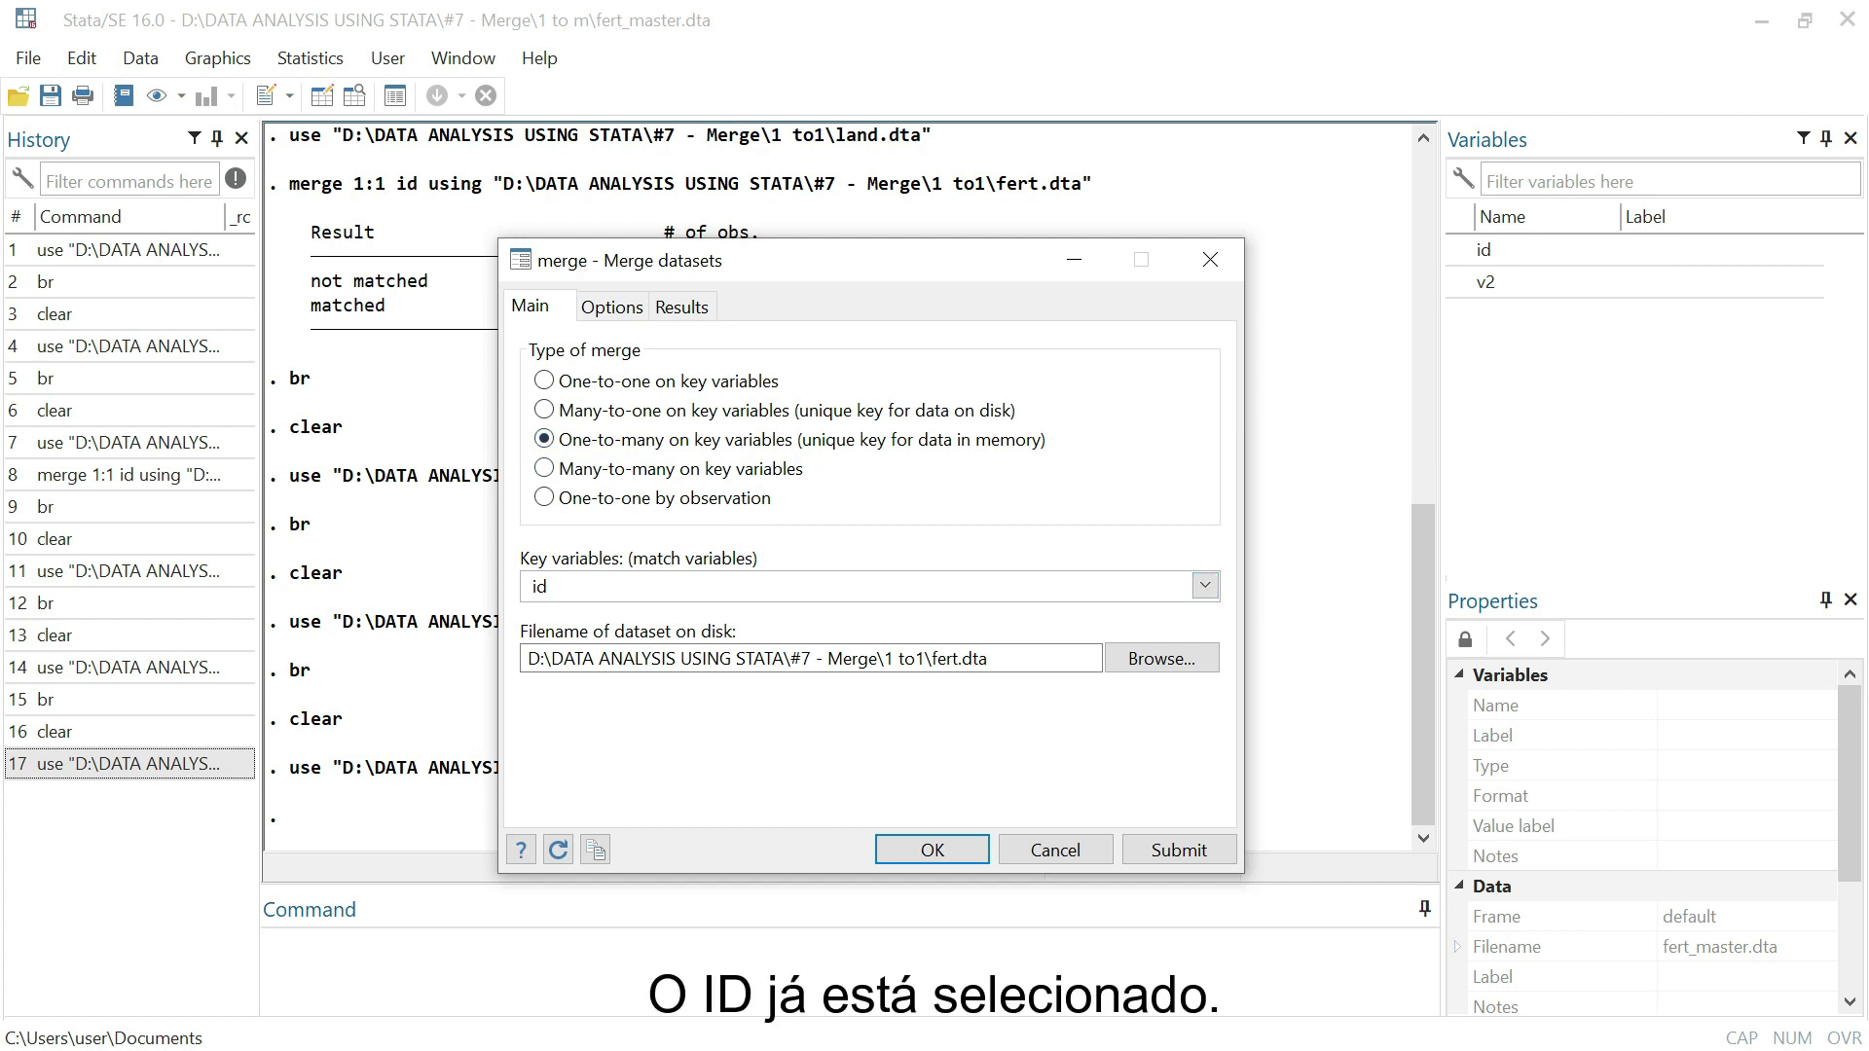
Choose land_second.dta from the 1 to m folder as the dataset on disk and run the one-to-many merge
left_click(1159, 659)
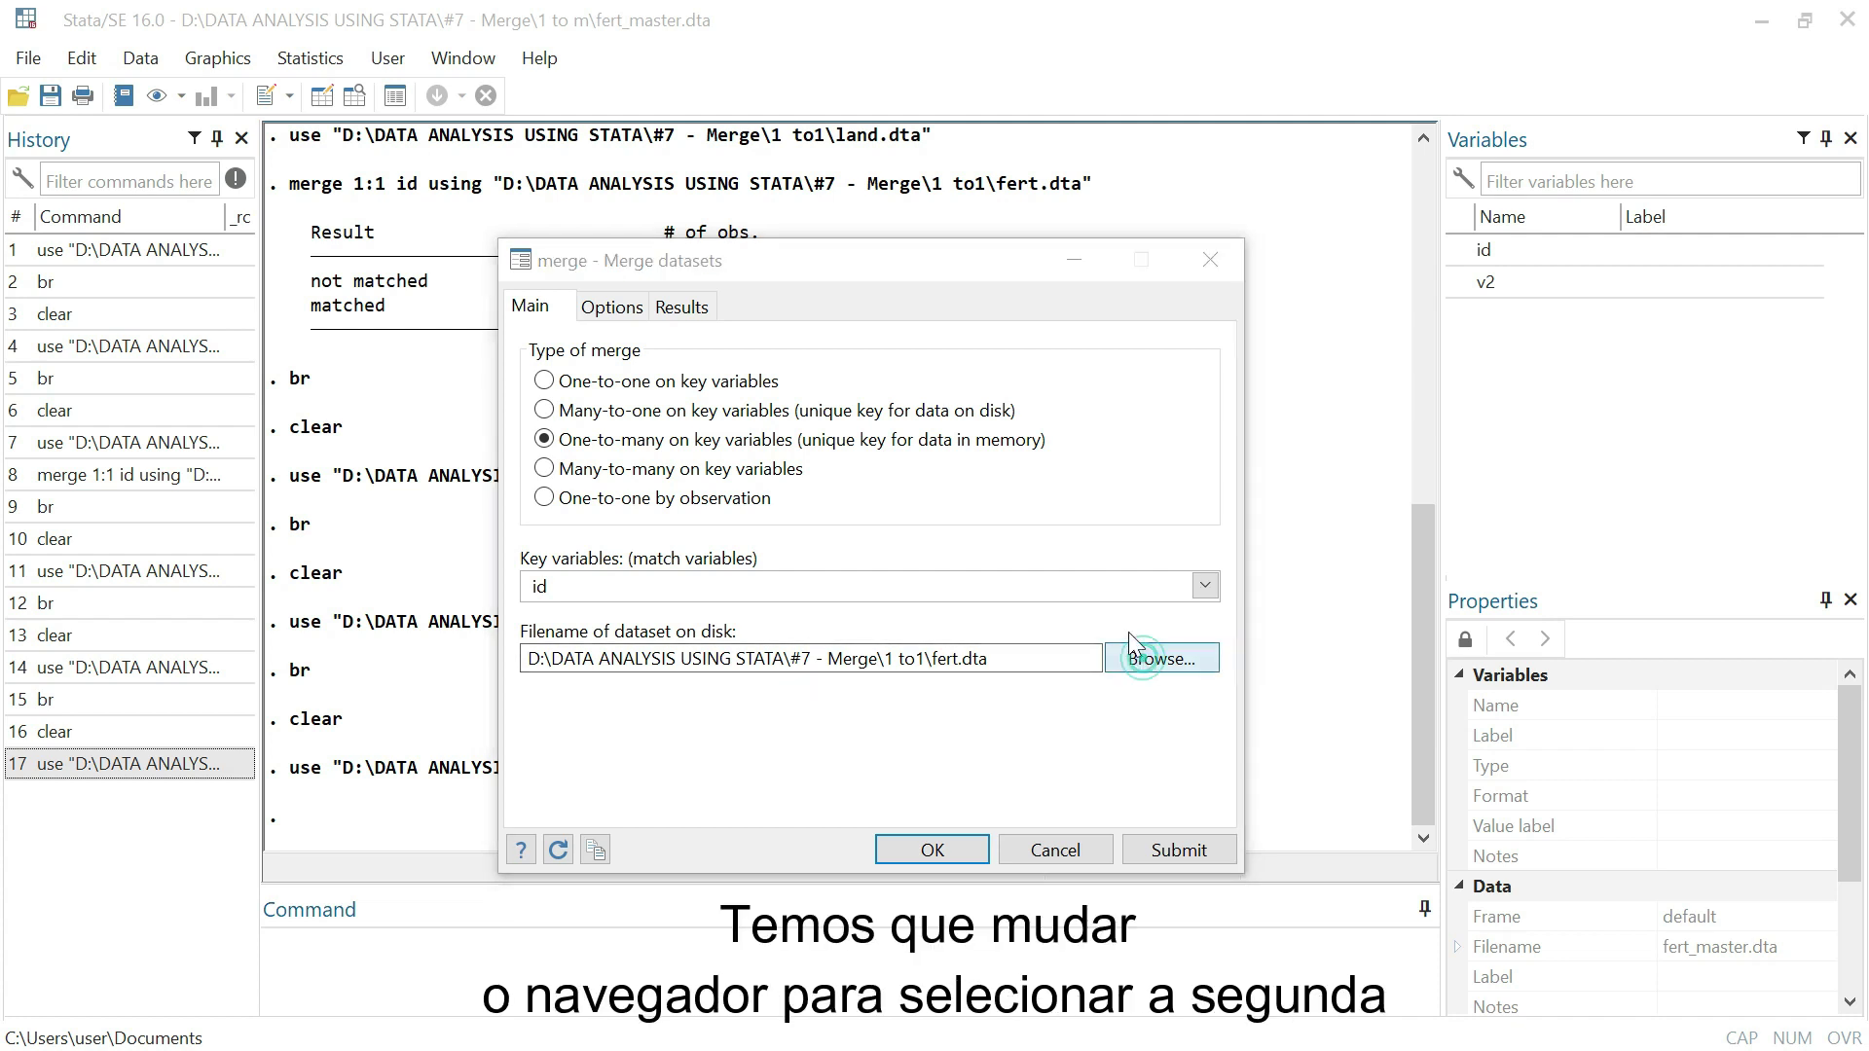
left_click(1144, 658)
left_click(857, 475)
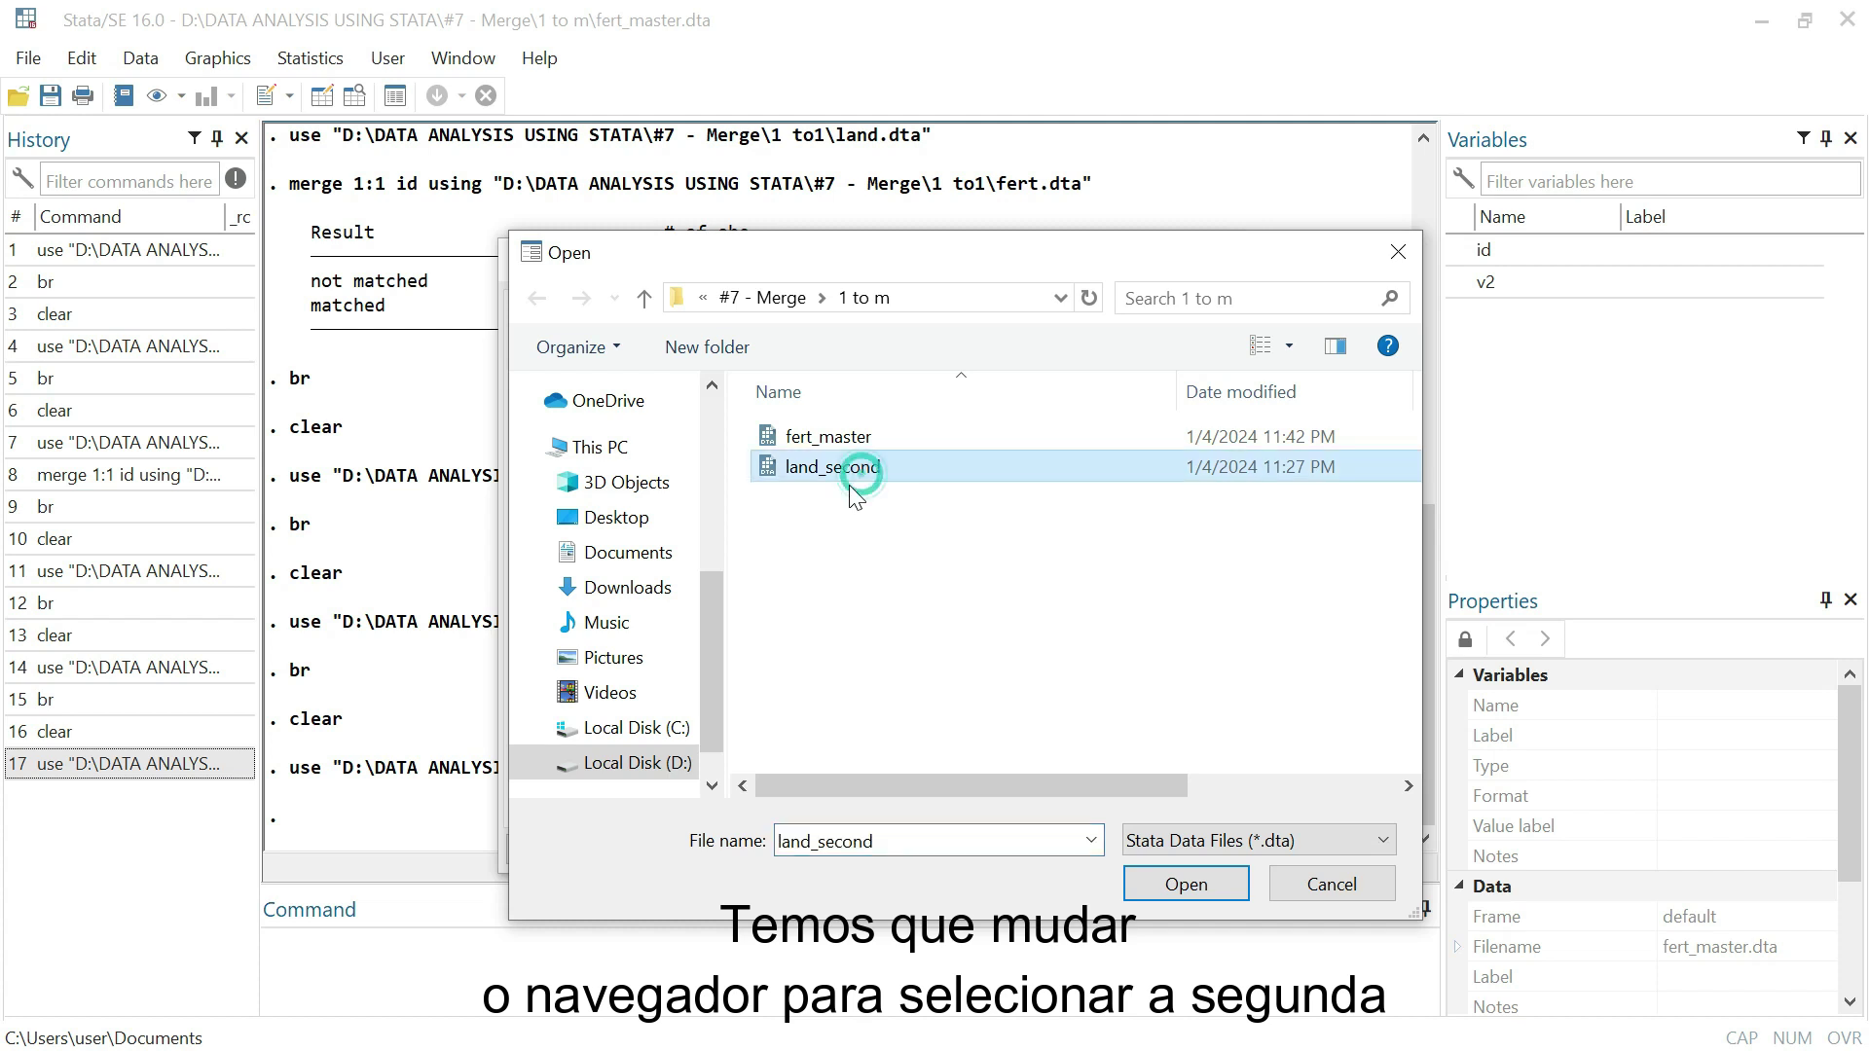
left_click(1175, 884)
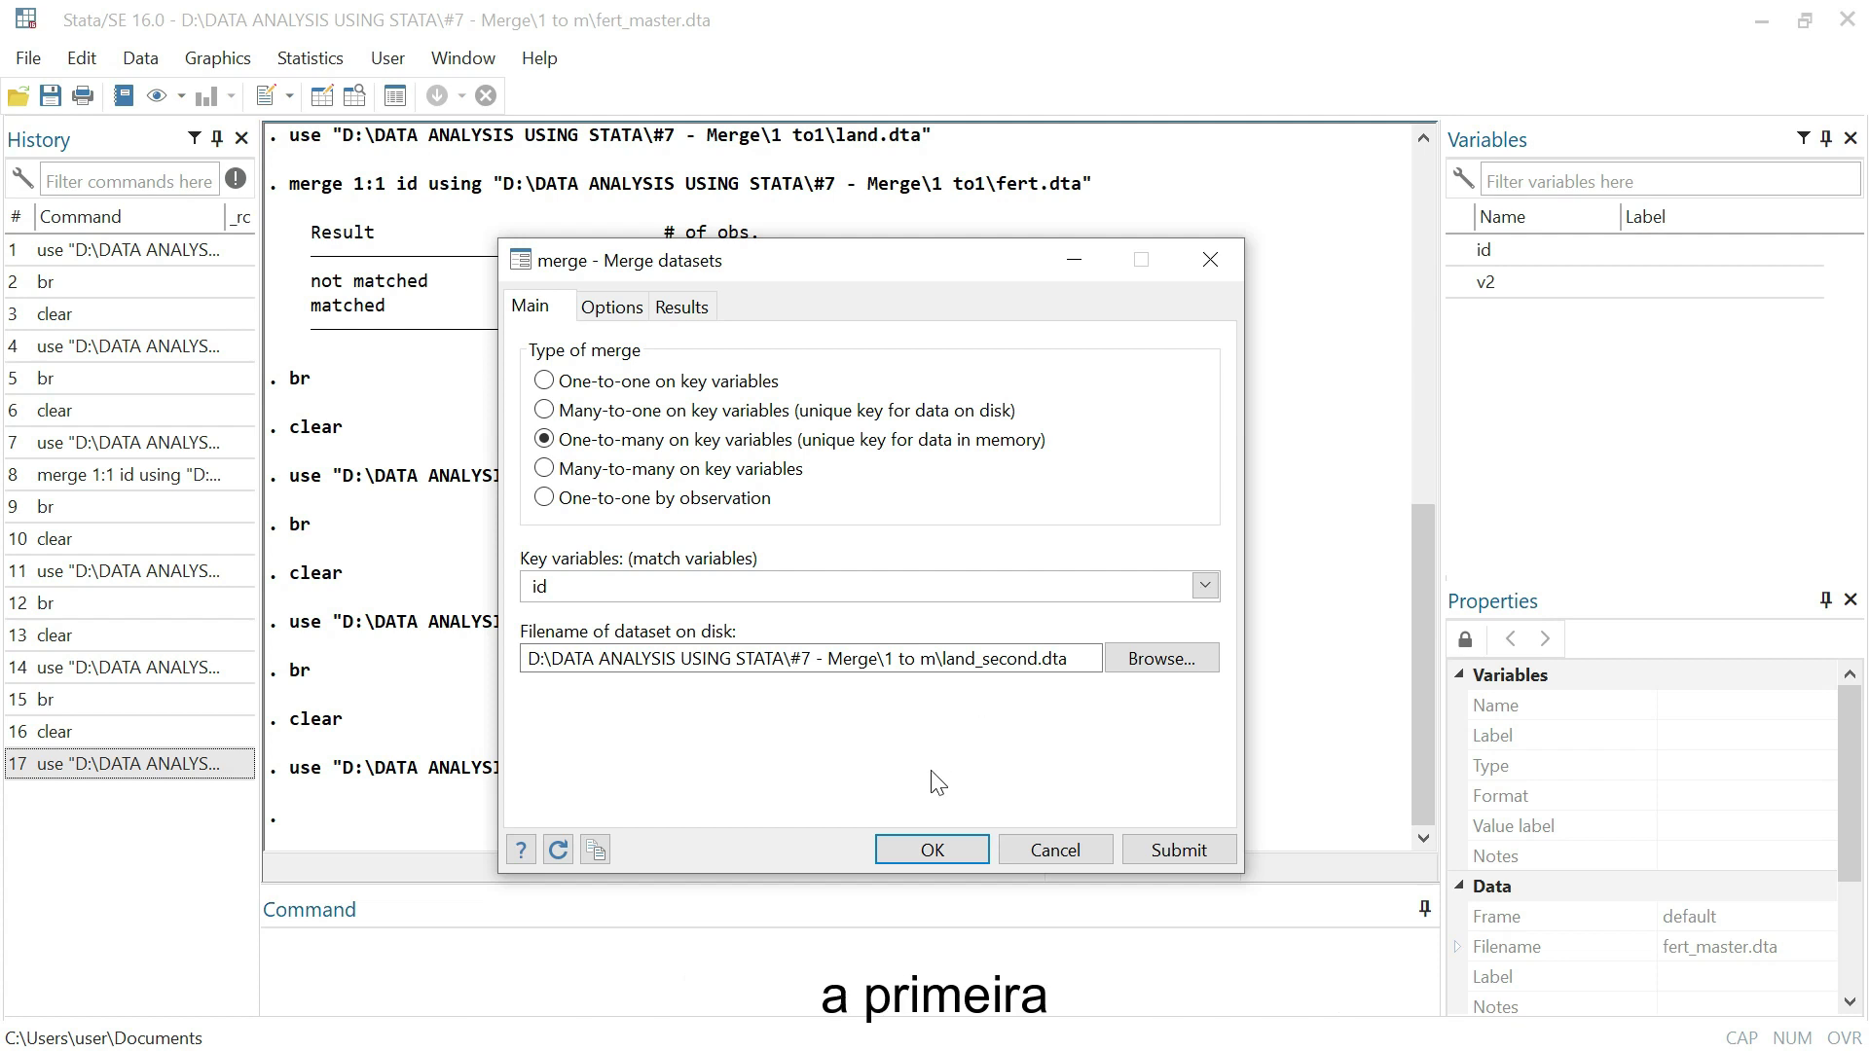
left_click(960, 847)
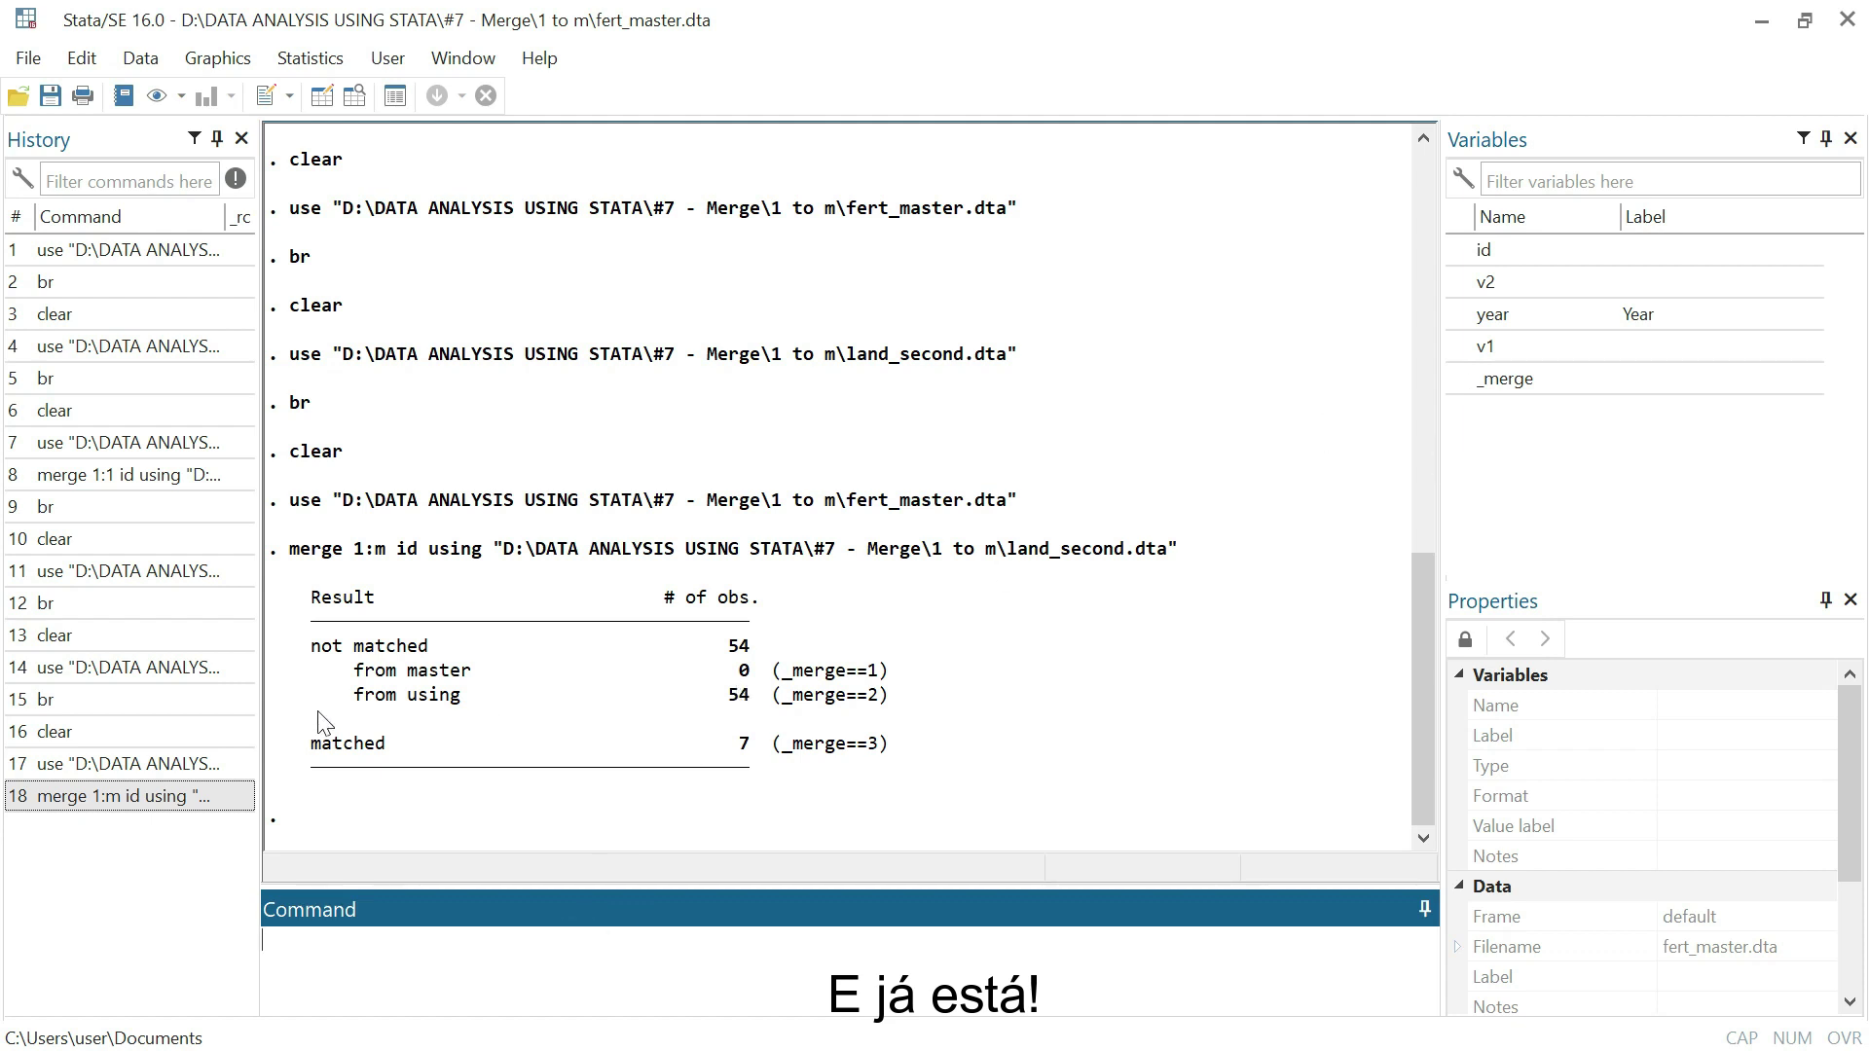
Highlight the not matched, from master and from using rows one by one in the merge 1:m result table
left_click_drag(314, 654, 757, 660)
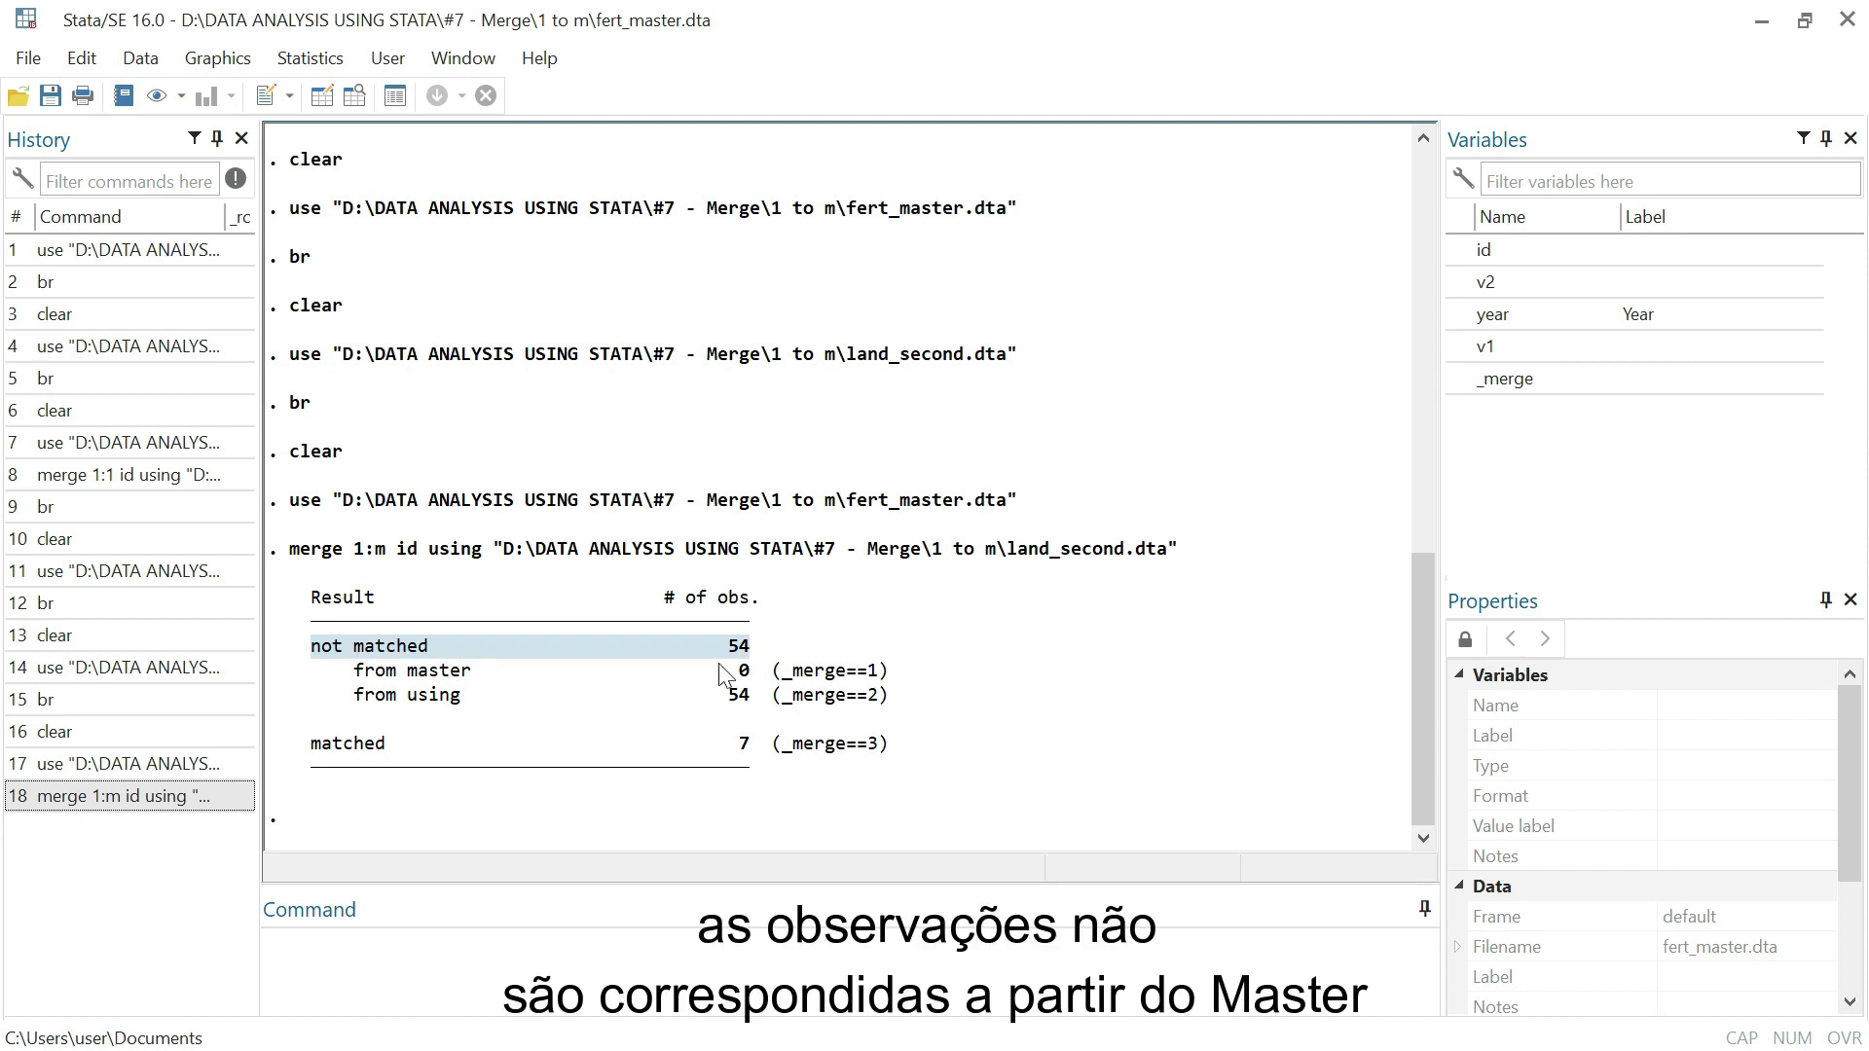
left_click(487, 675)
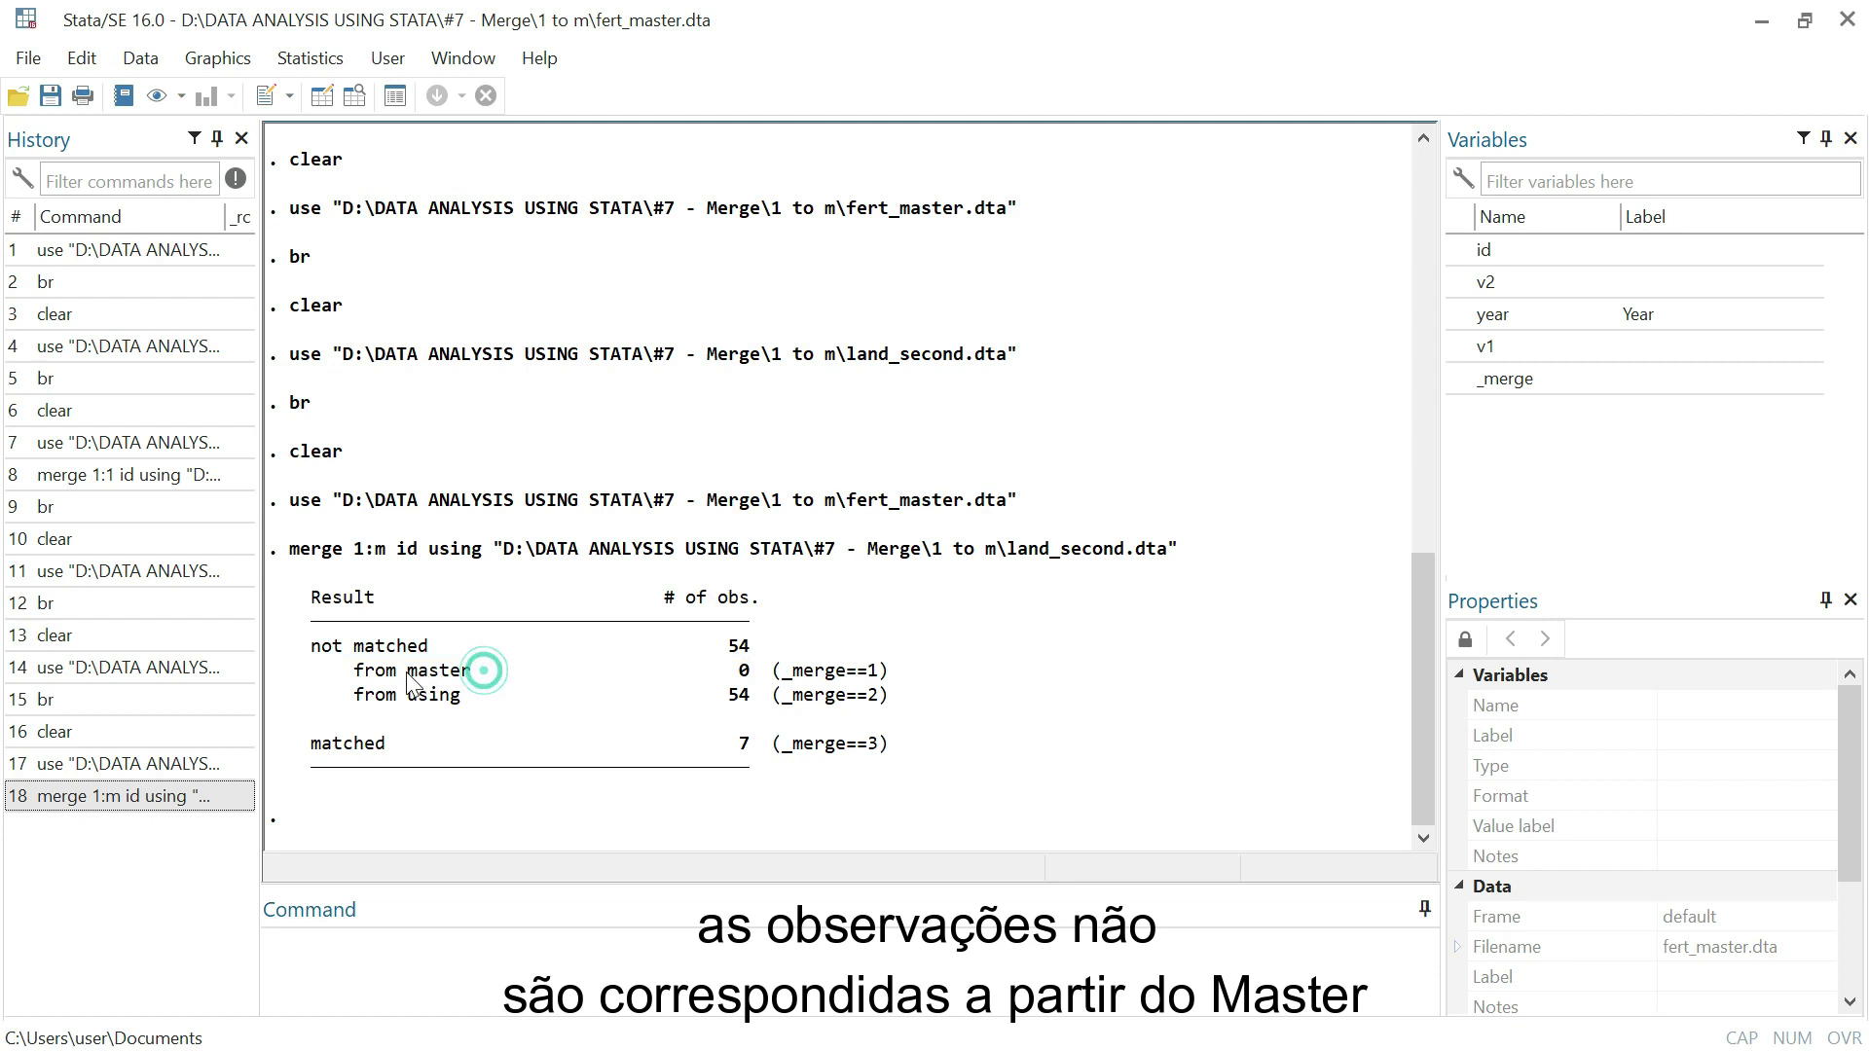
left_click_drag(362, 675, 771, 681)
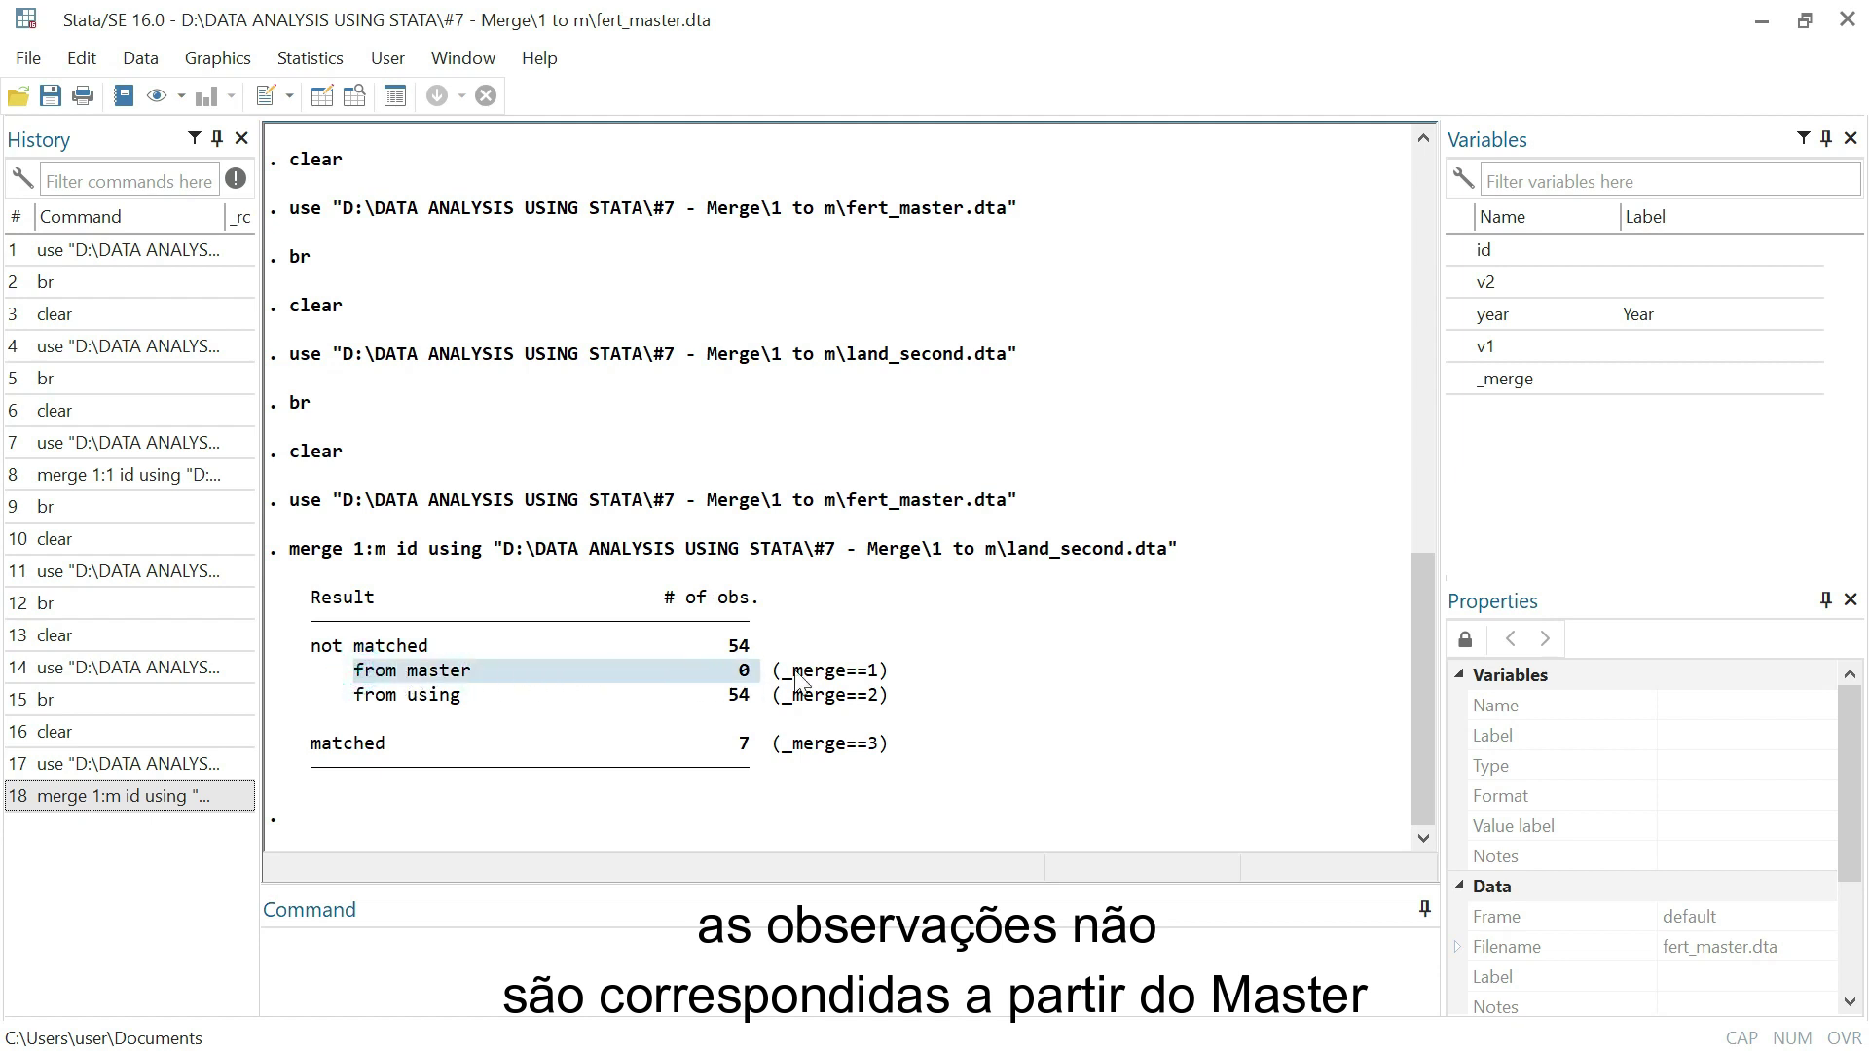
left_click_drag(358, 699, 758, 701)
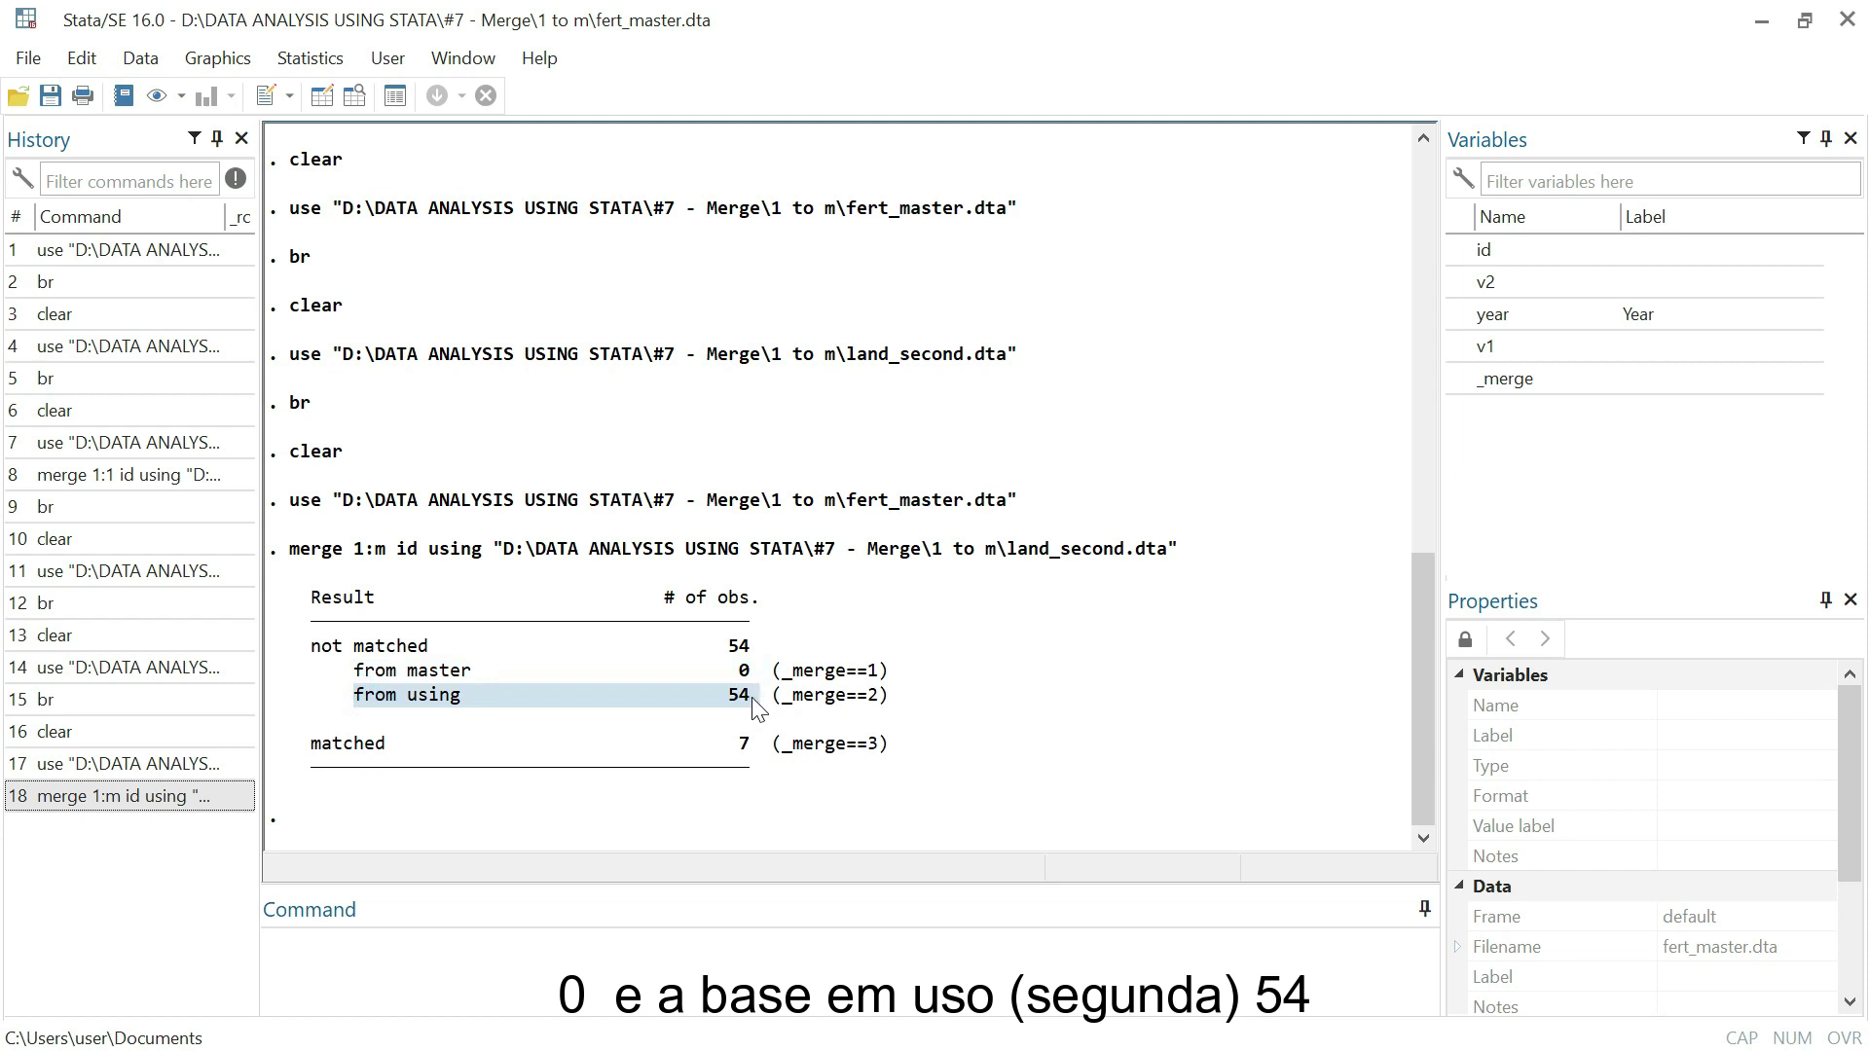
left_click(708, 742)
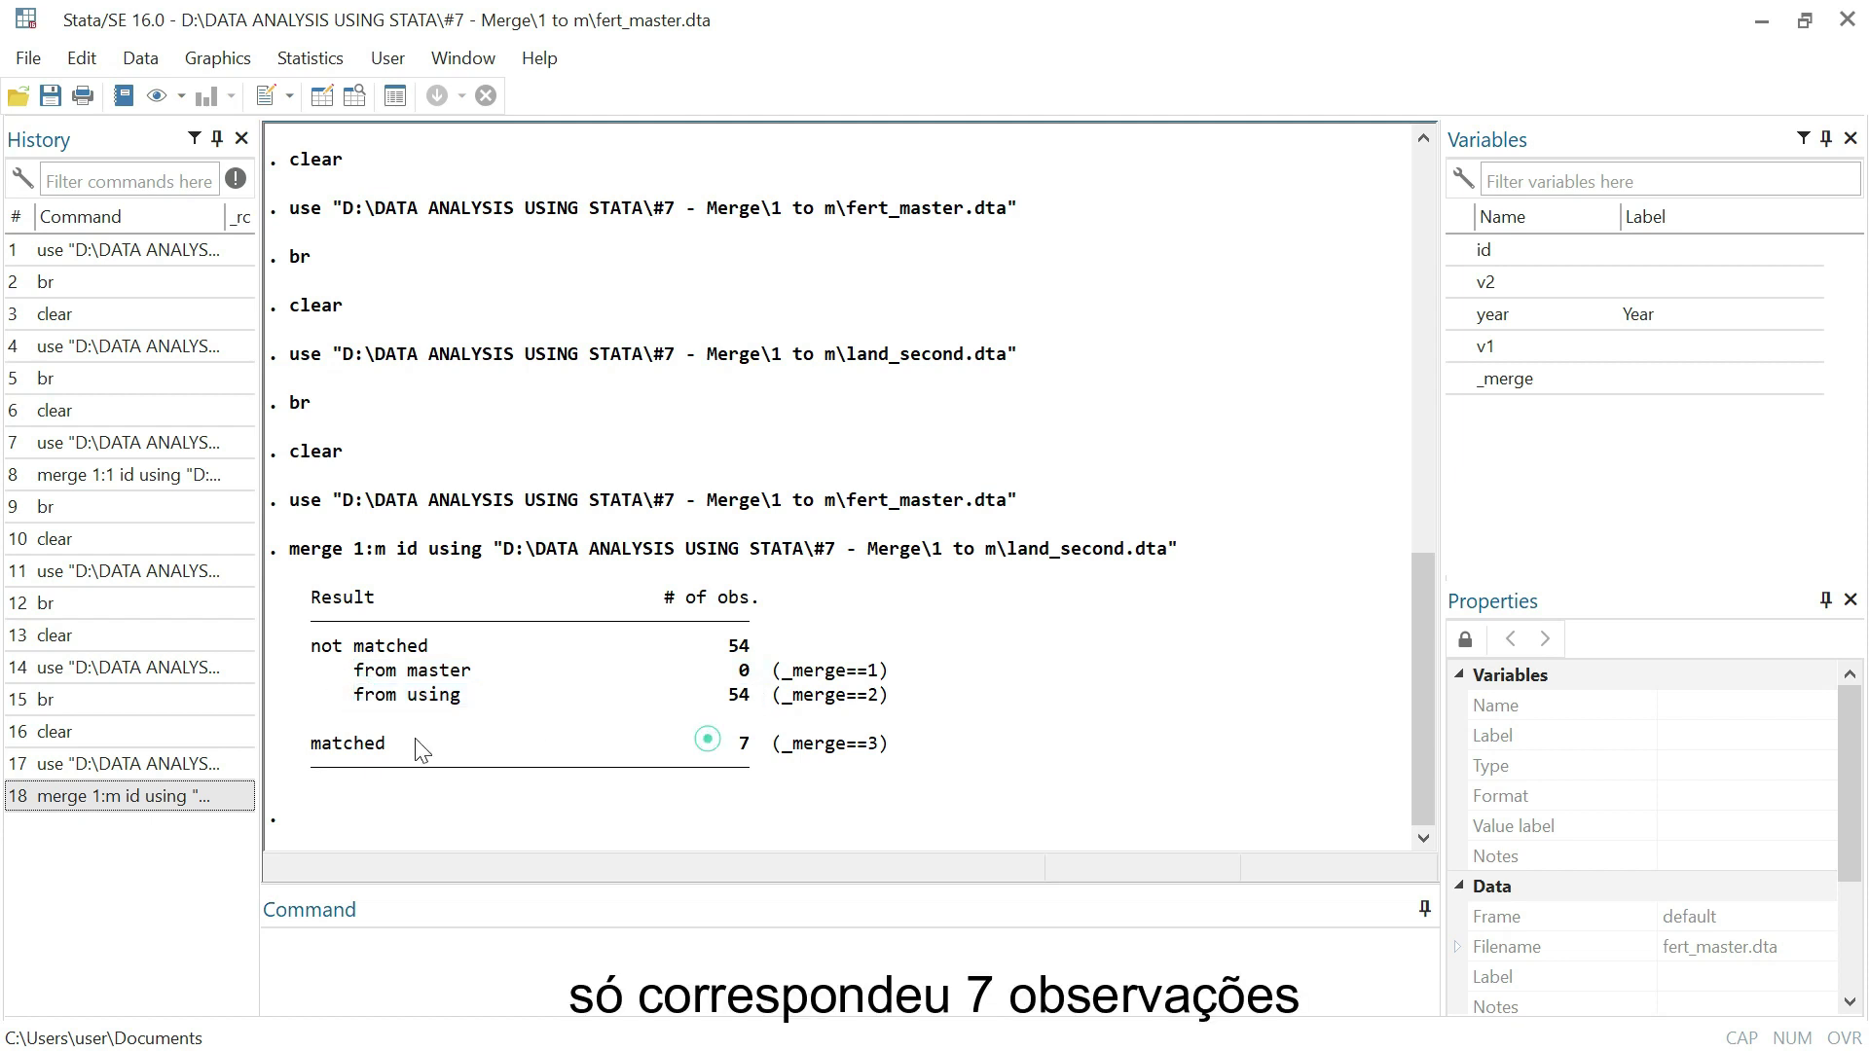
Highlight the matched row in the result table, and browse the merged data to compare the matched observations with the using only ones
left_click_drag(312, 745, 749, 757)
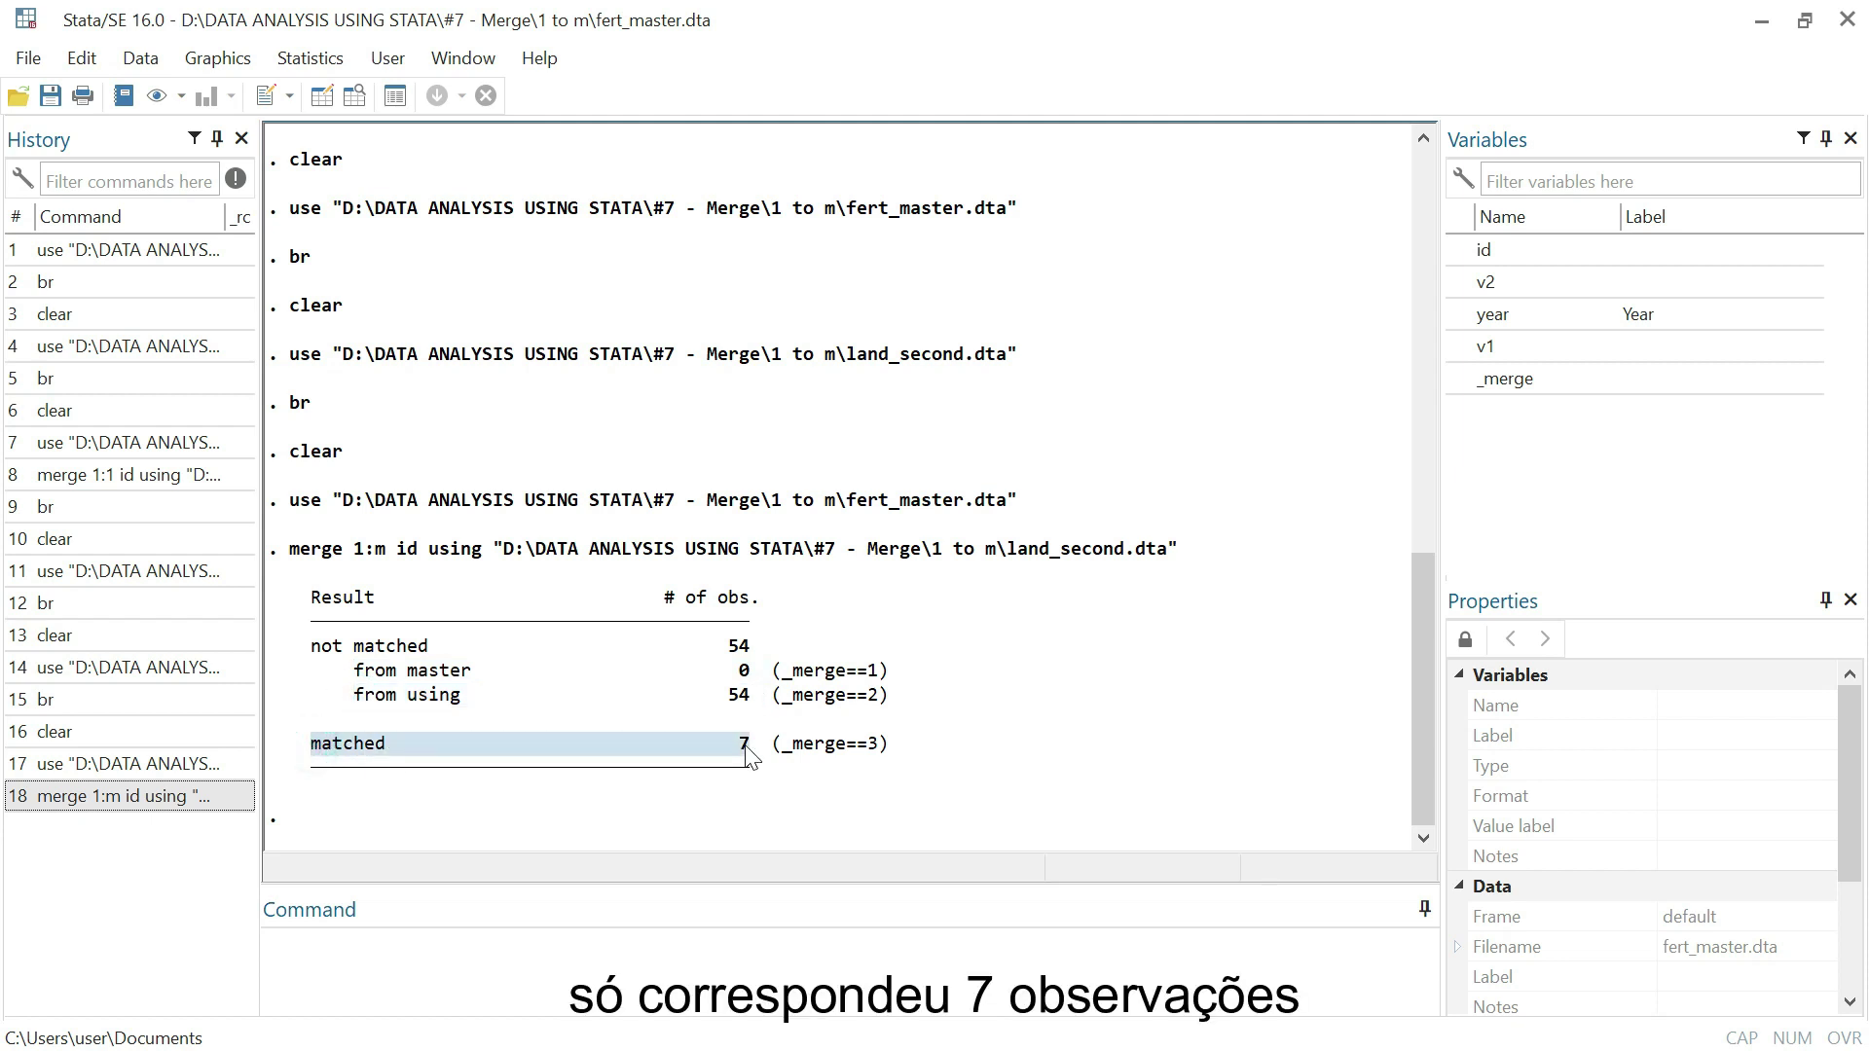
left_click(736, 973)
type("br")
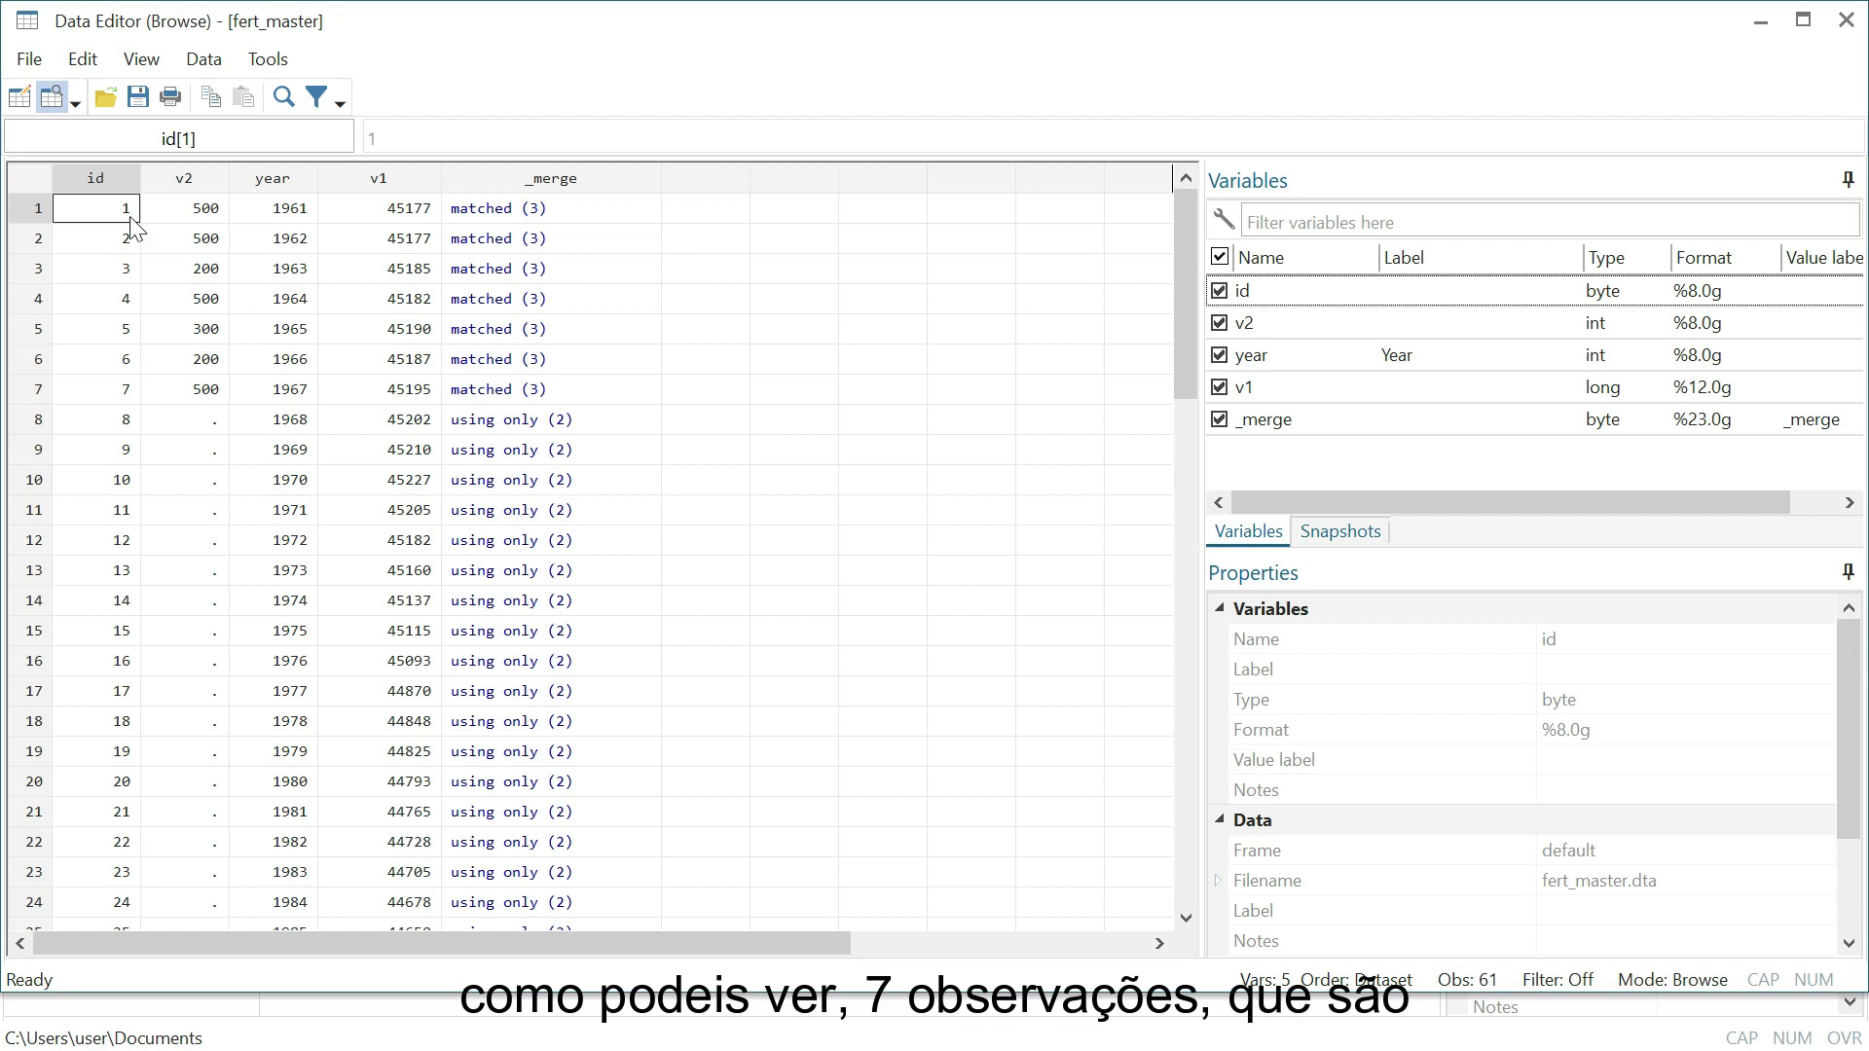
left_click_drag(115, 220, 599, 391)
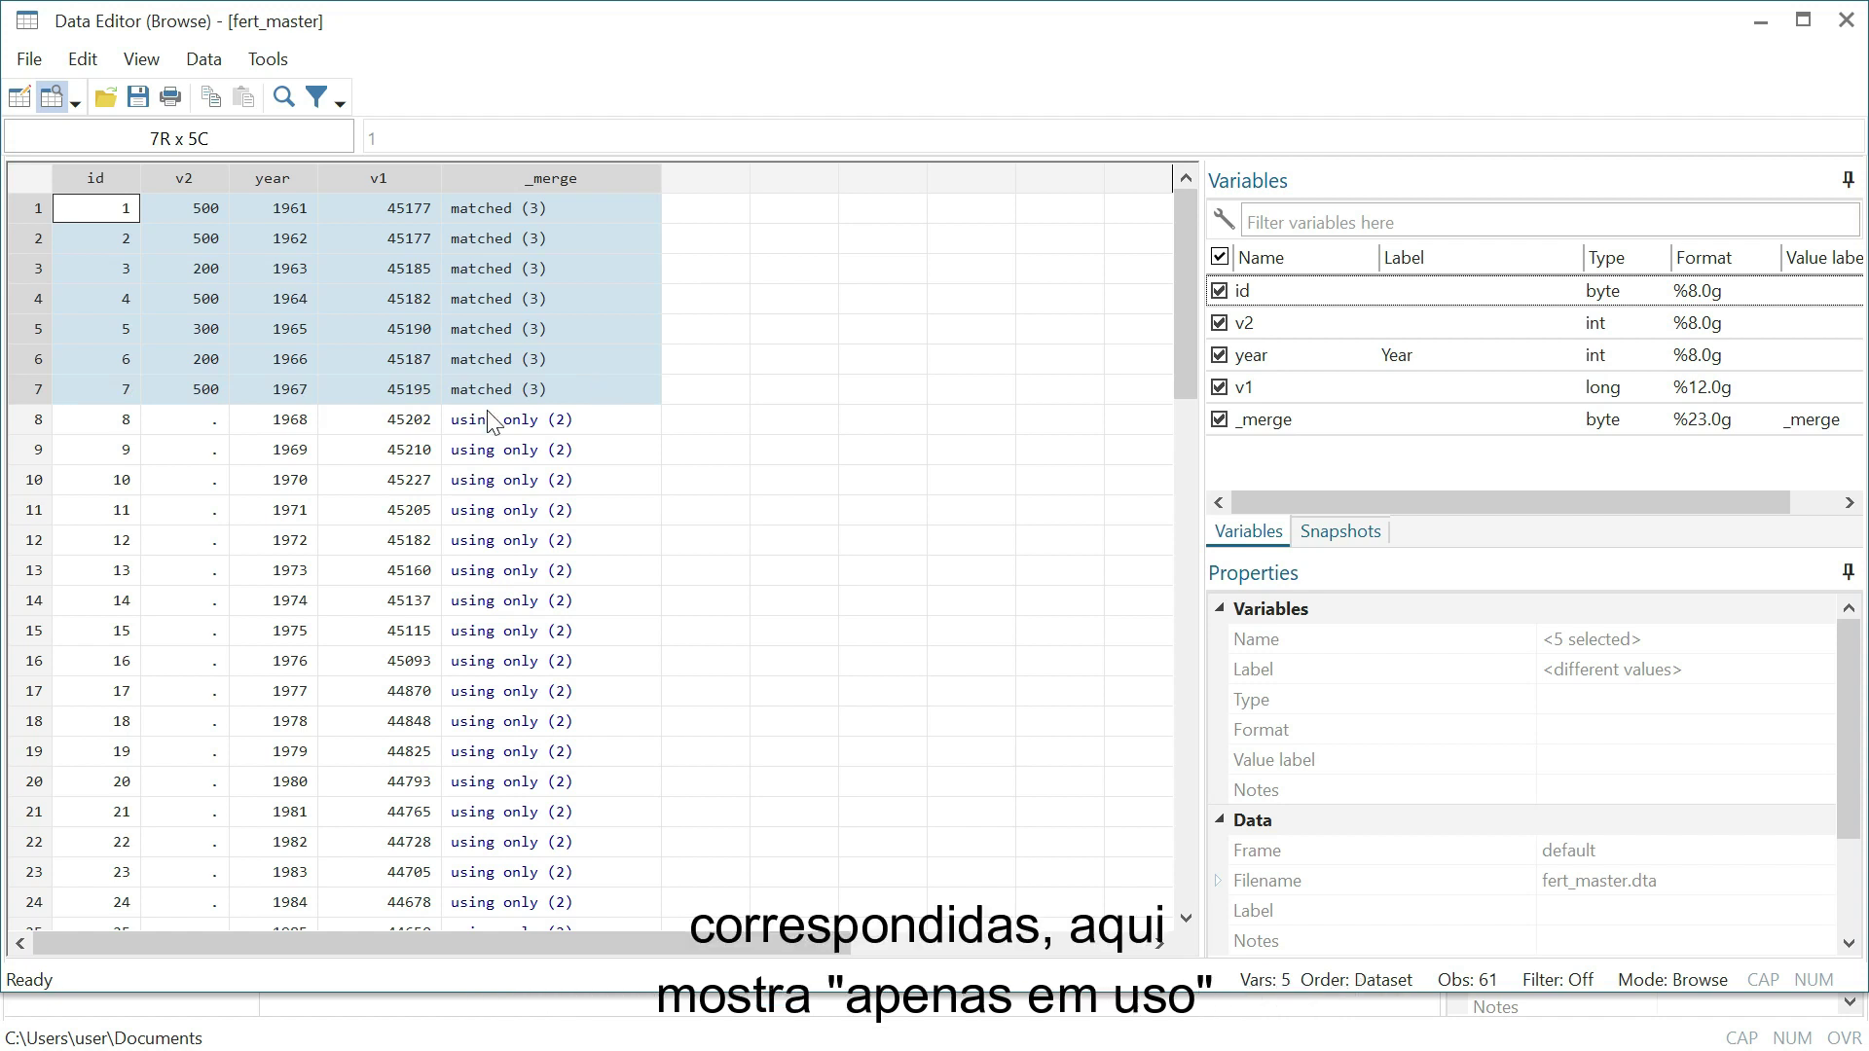
left_click(595, 421)
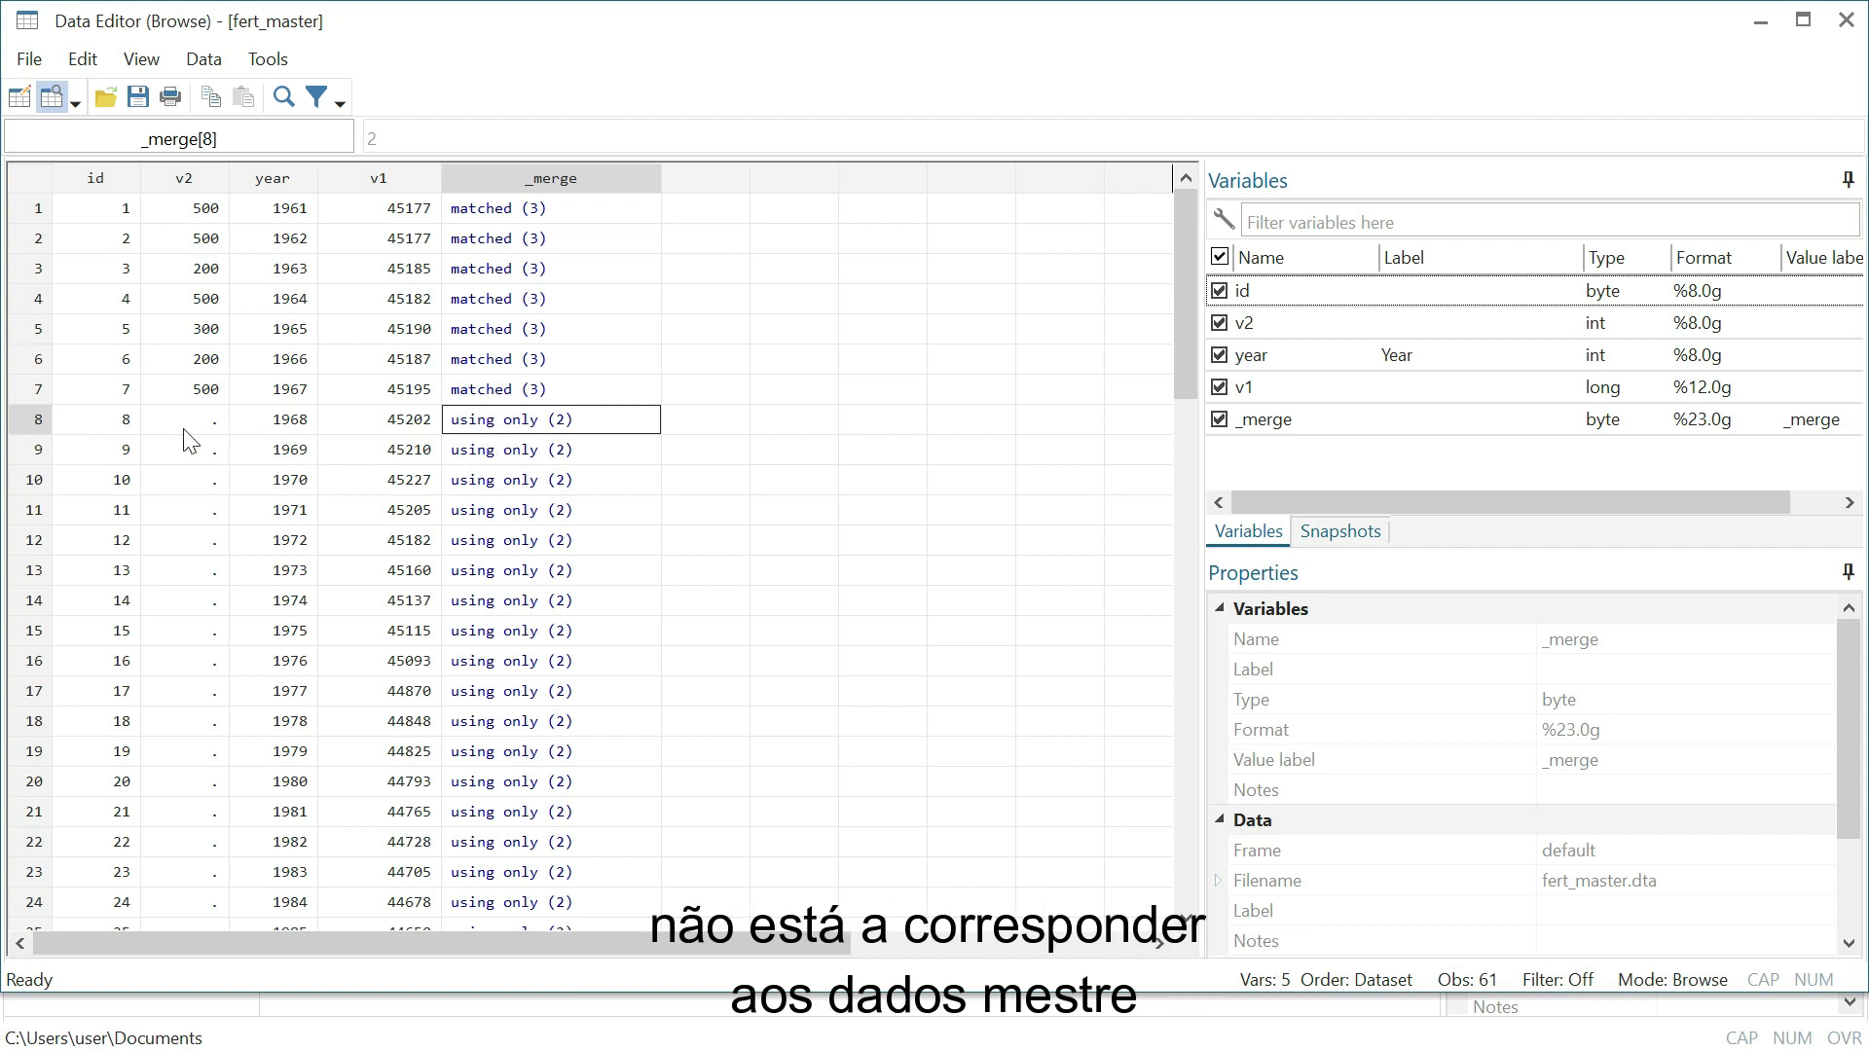
Look through the v2 and _merge columns of the using only observations down to the last row
scroll(197, 464, "down", 1)
scroll(198, 464, "up", 1)
scroll(201, 453, "down", 8)
scroll(202, 443, "down", 5)
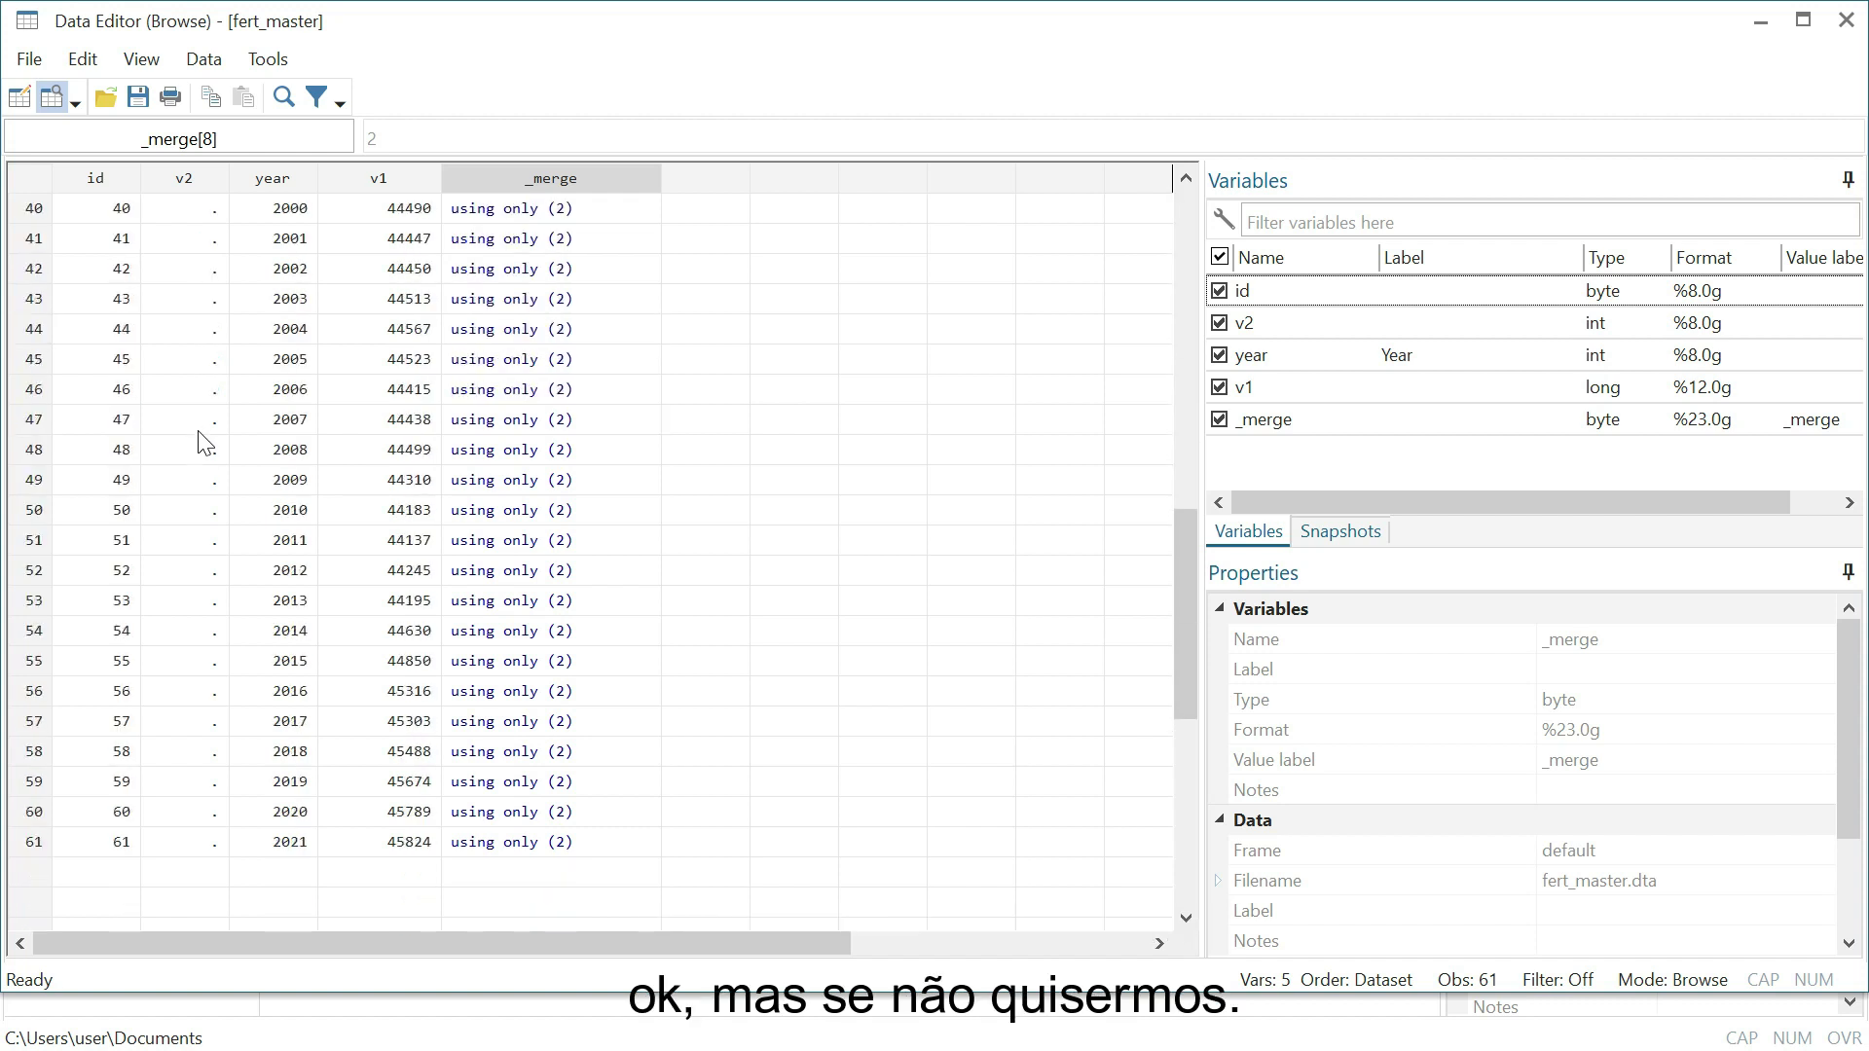
scroll(202, 442, "up", 13)
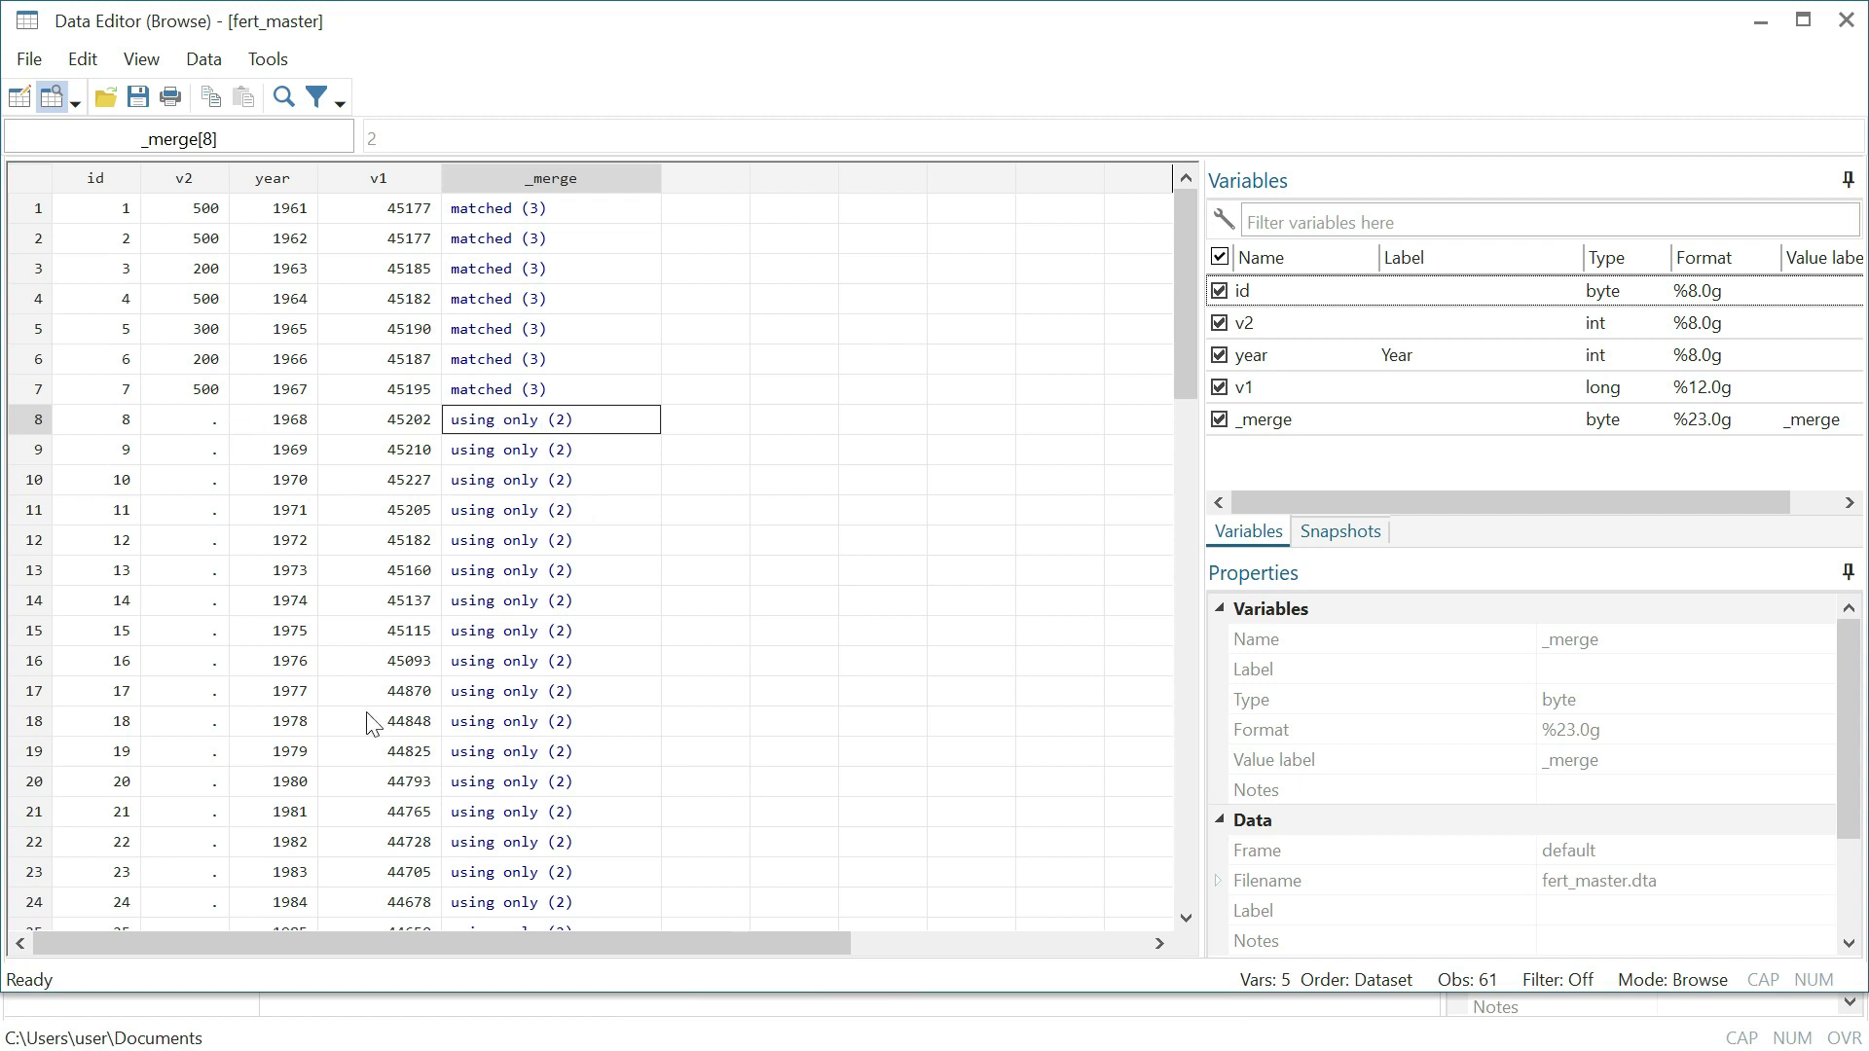
left_click_drag(203, 435, 226, 783)
scroll(542, 428, "up", 5)
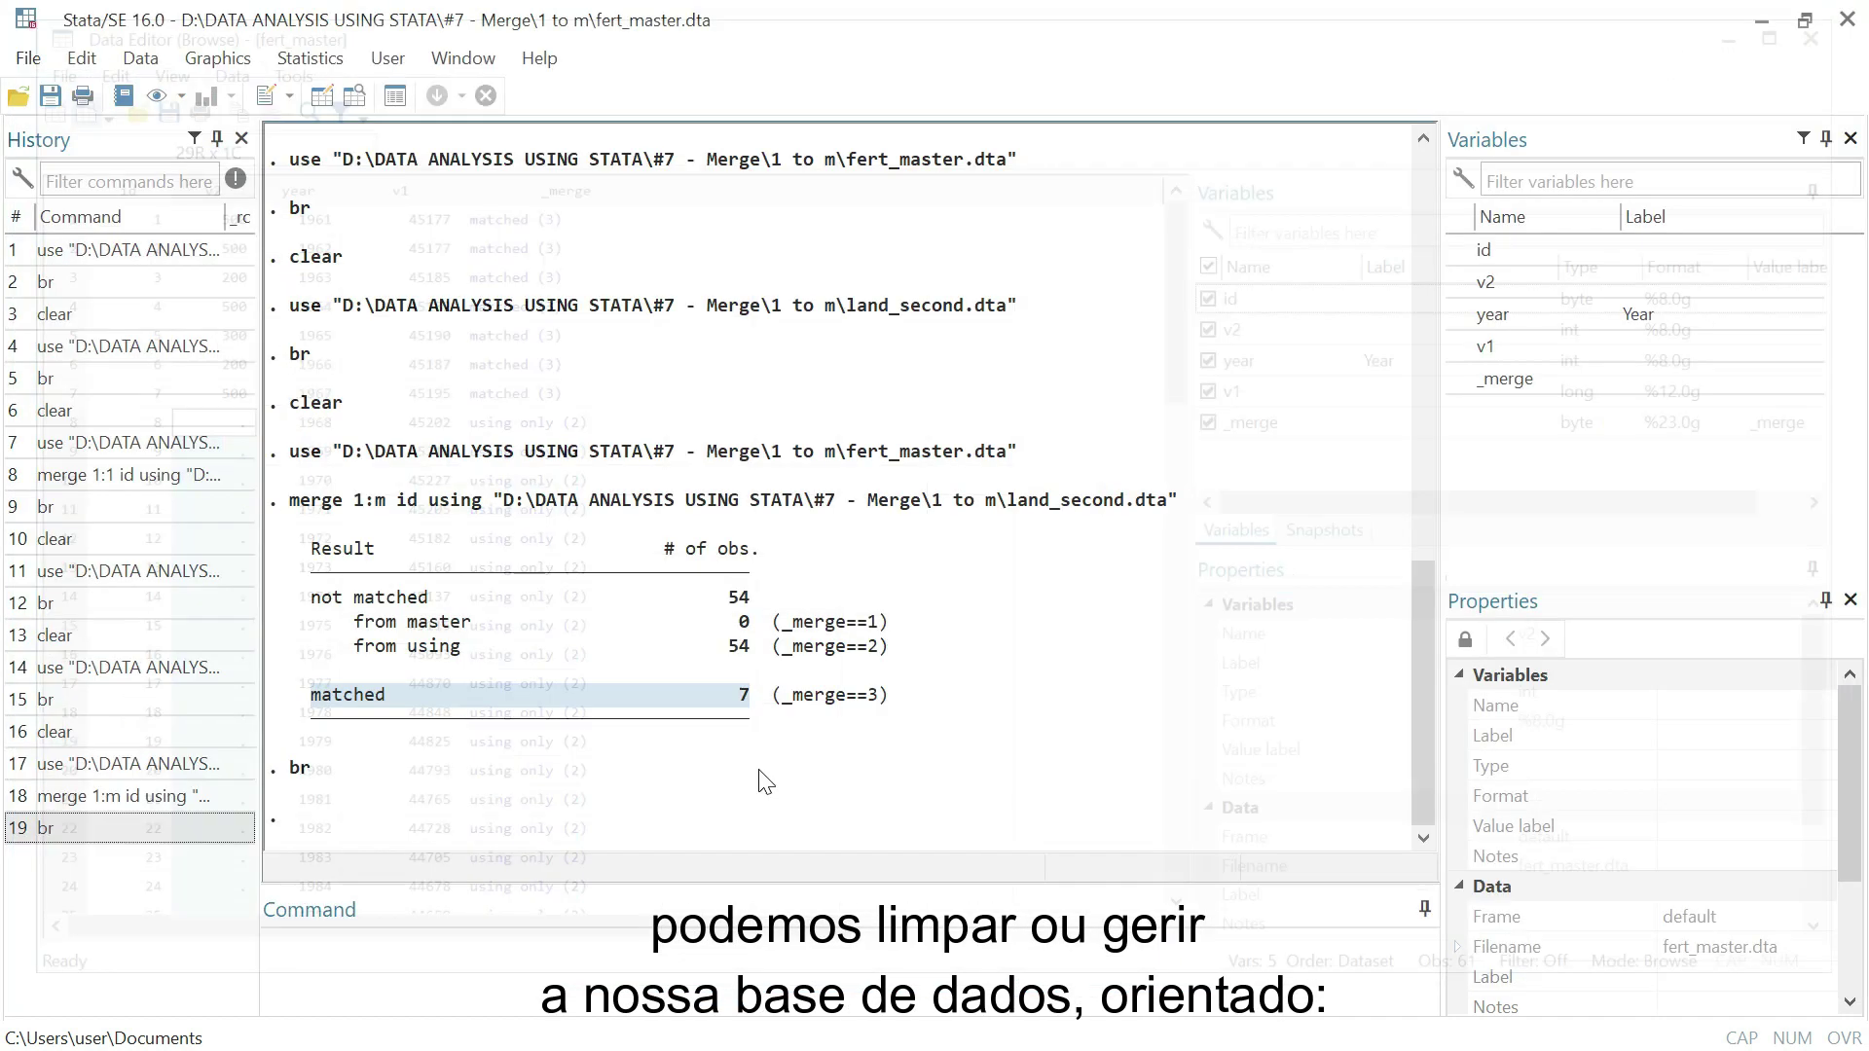
left_click(1846, 19)
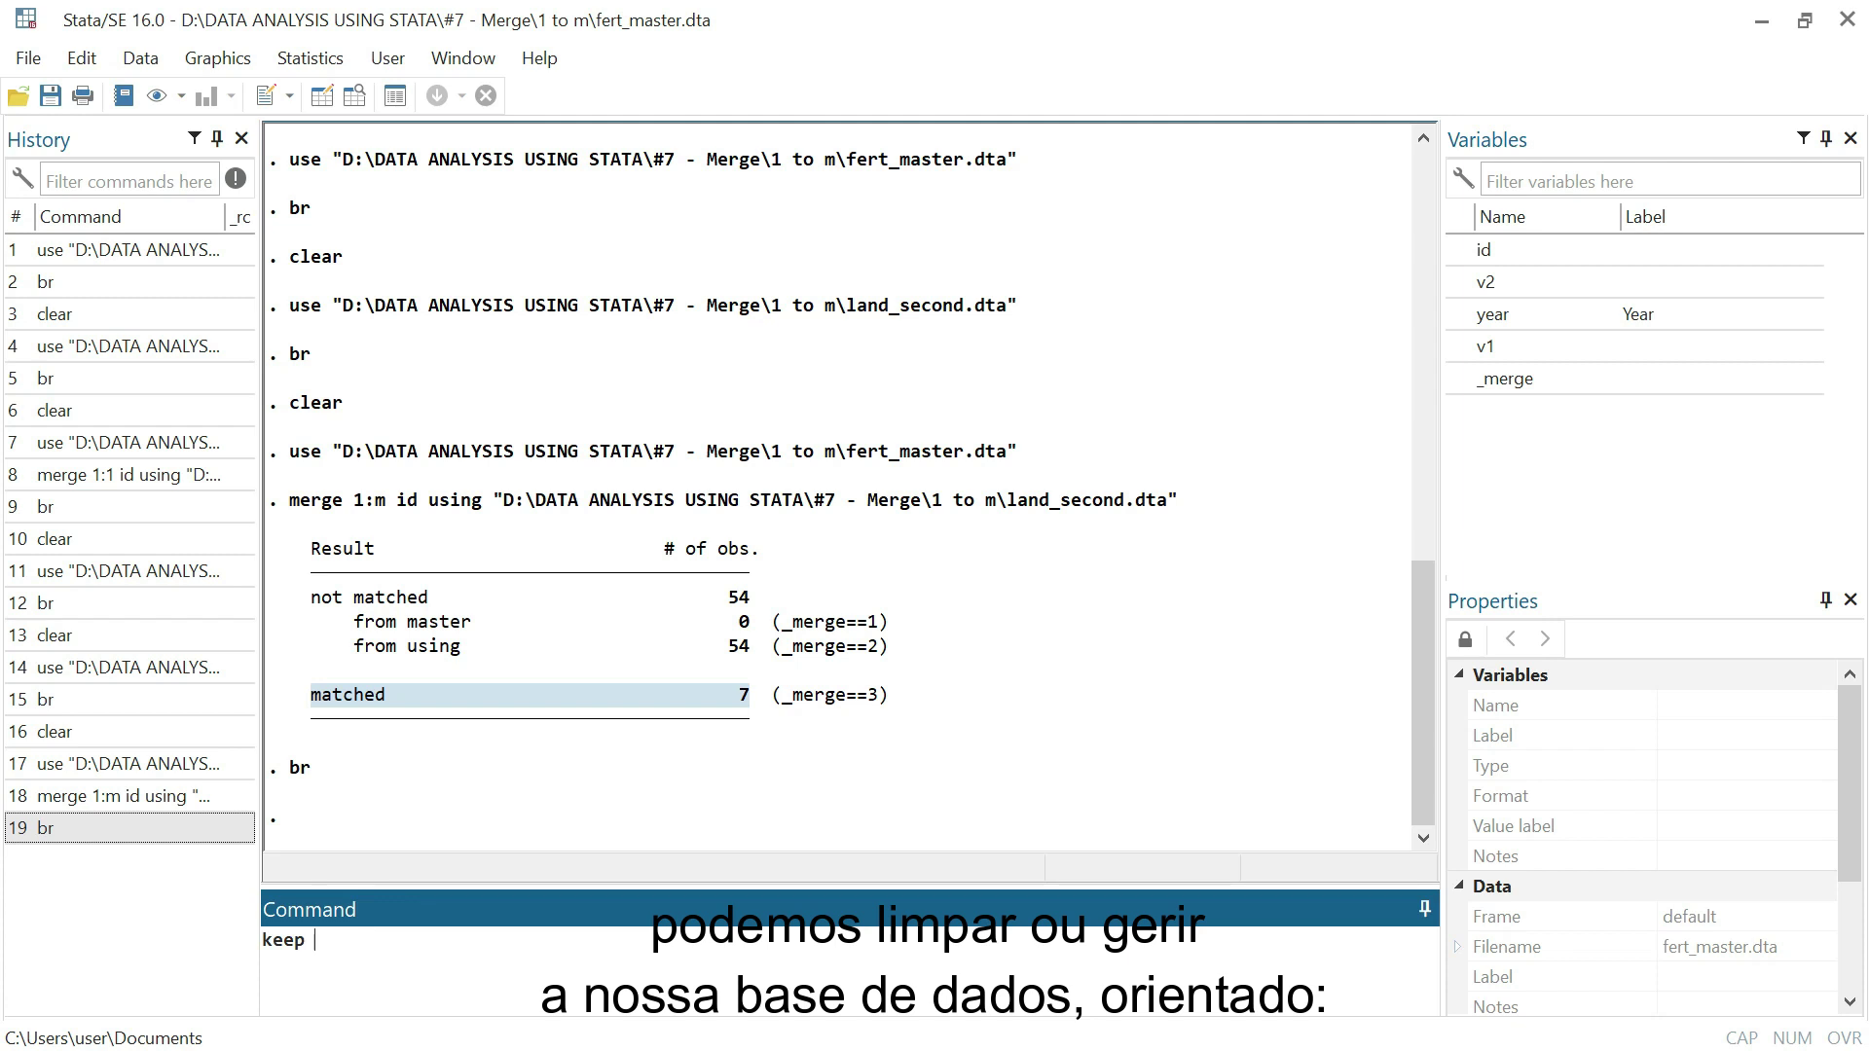
left_click_drag(782, 697, 874, 708)
key("ctrl+c")
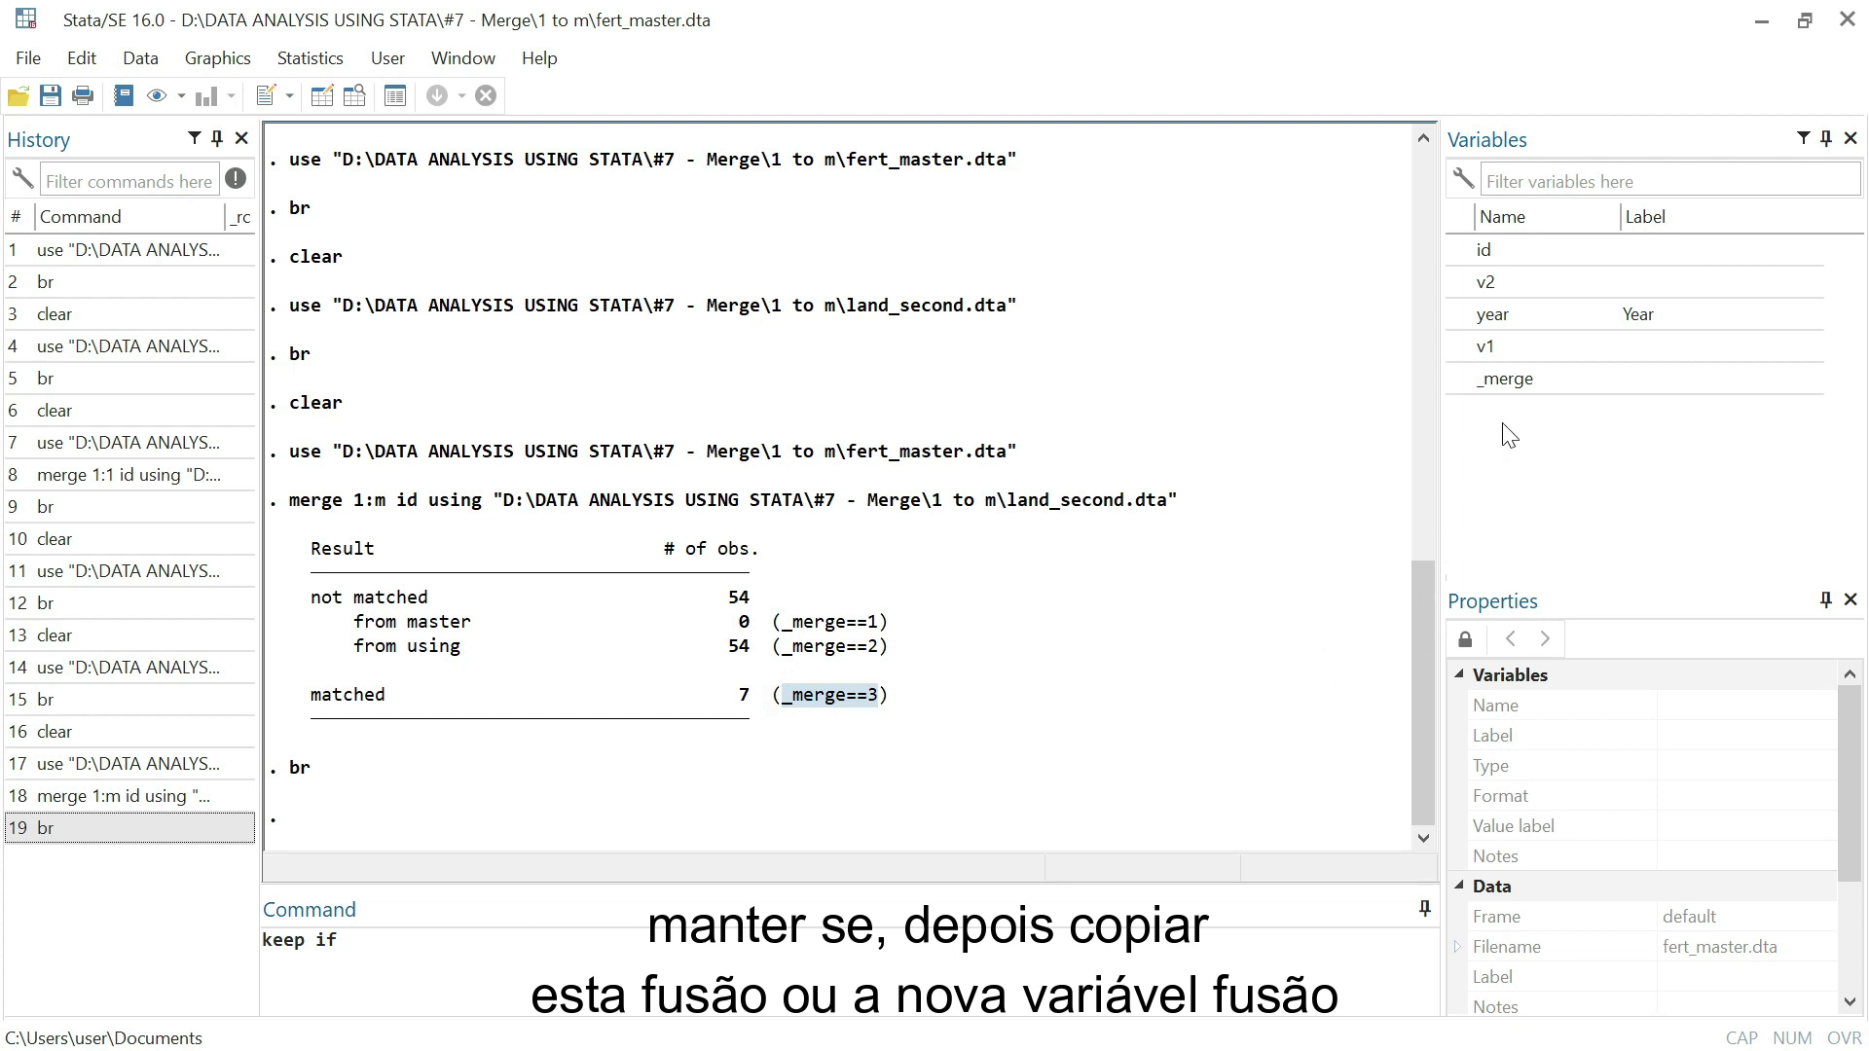
left_click(370, 940)
key("ctrl+v")
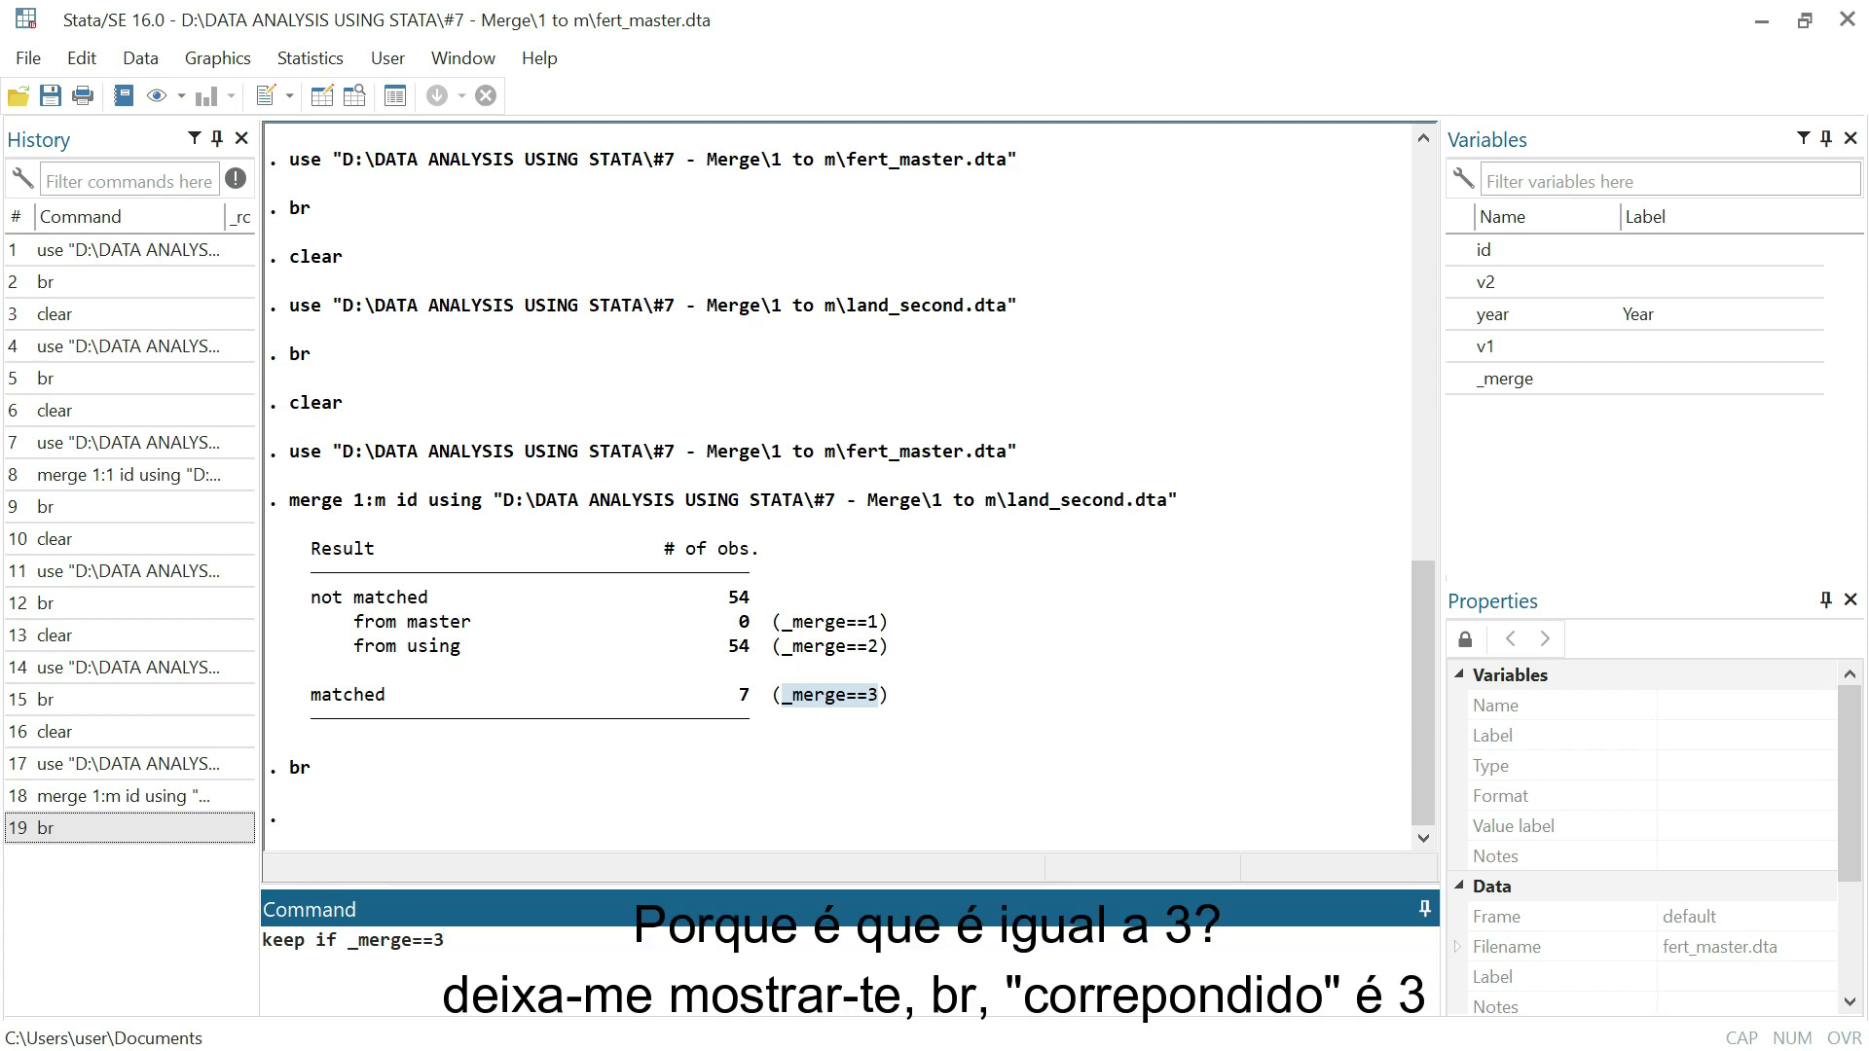
key("Escape")
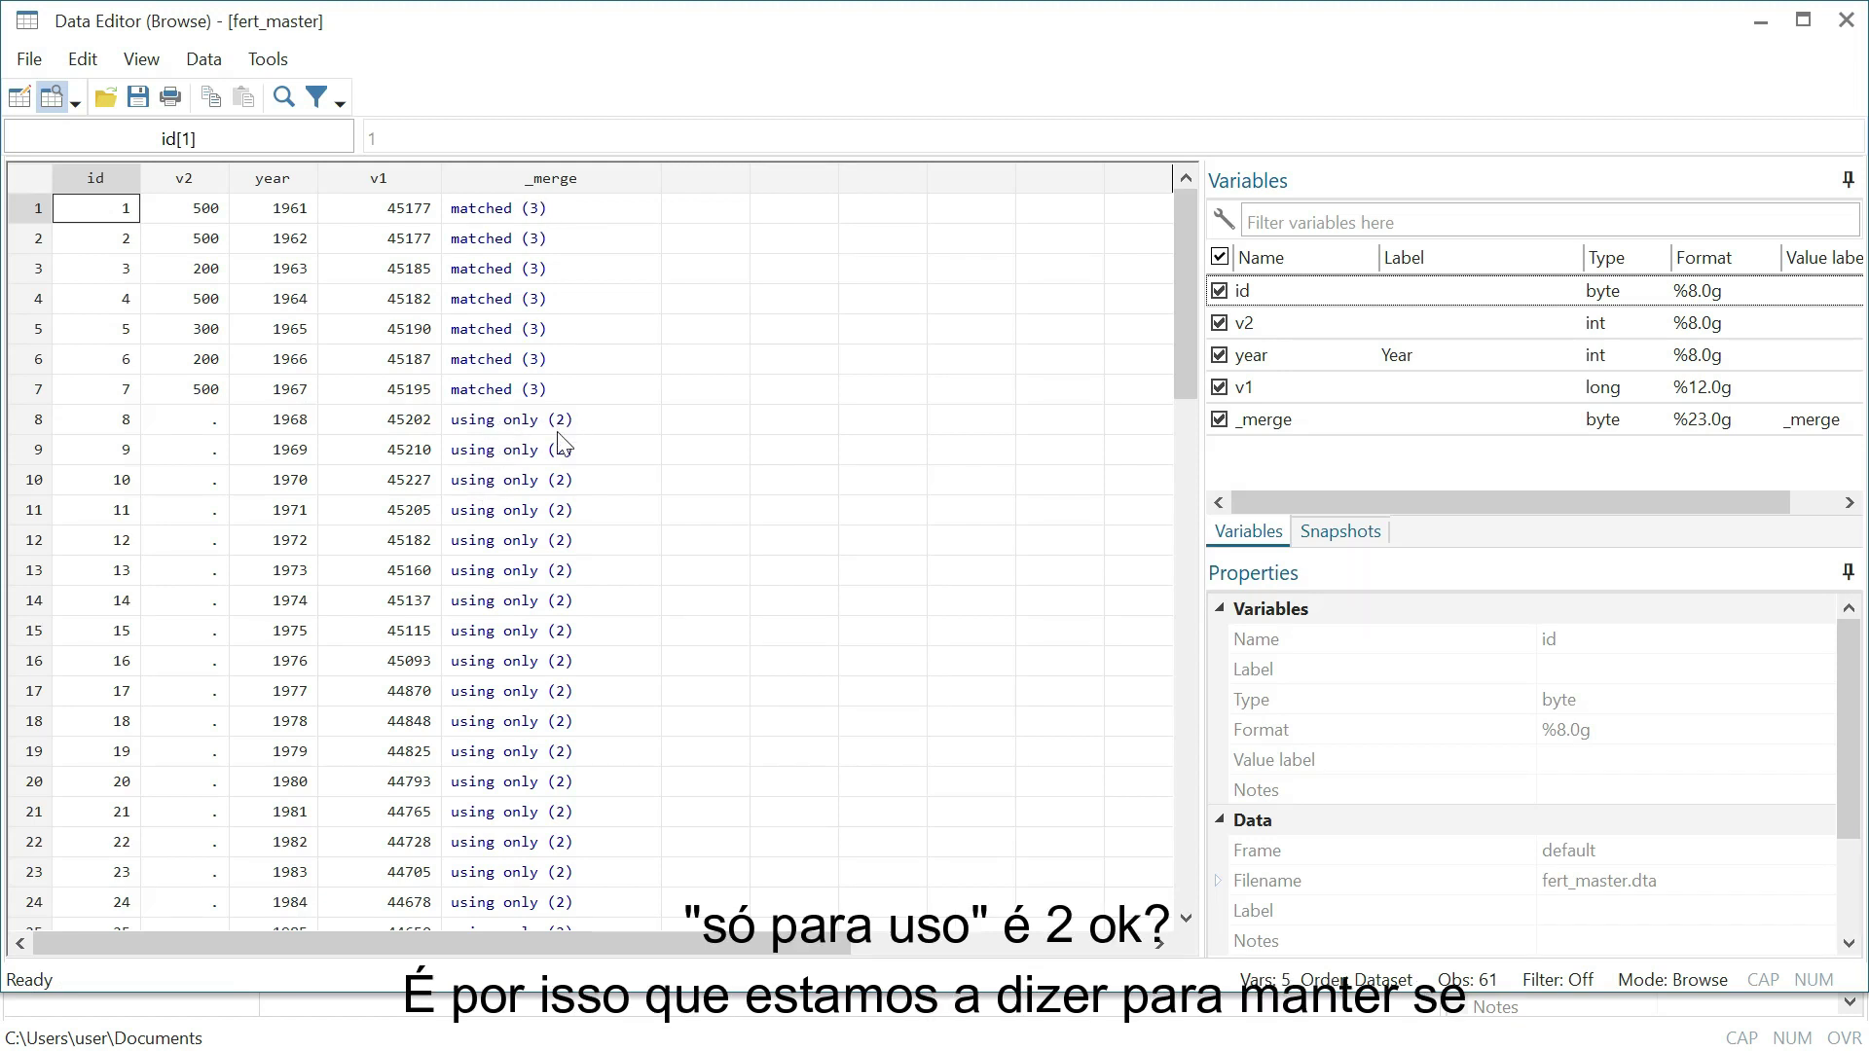
left_click(1846, 21)
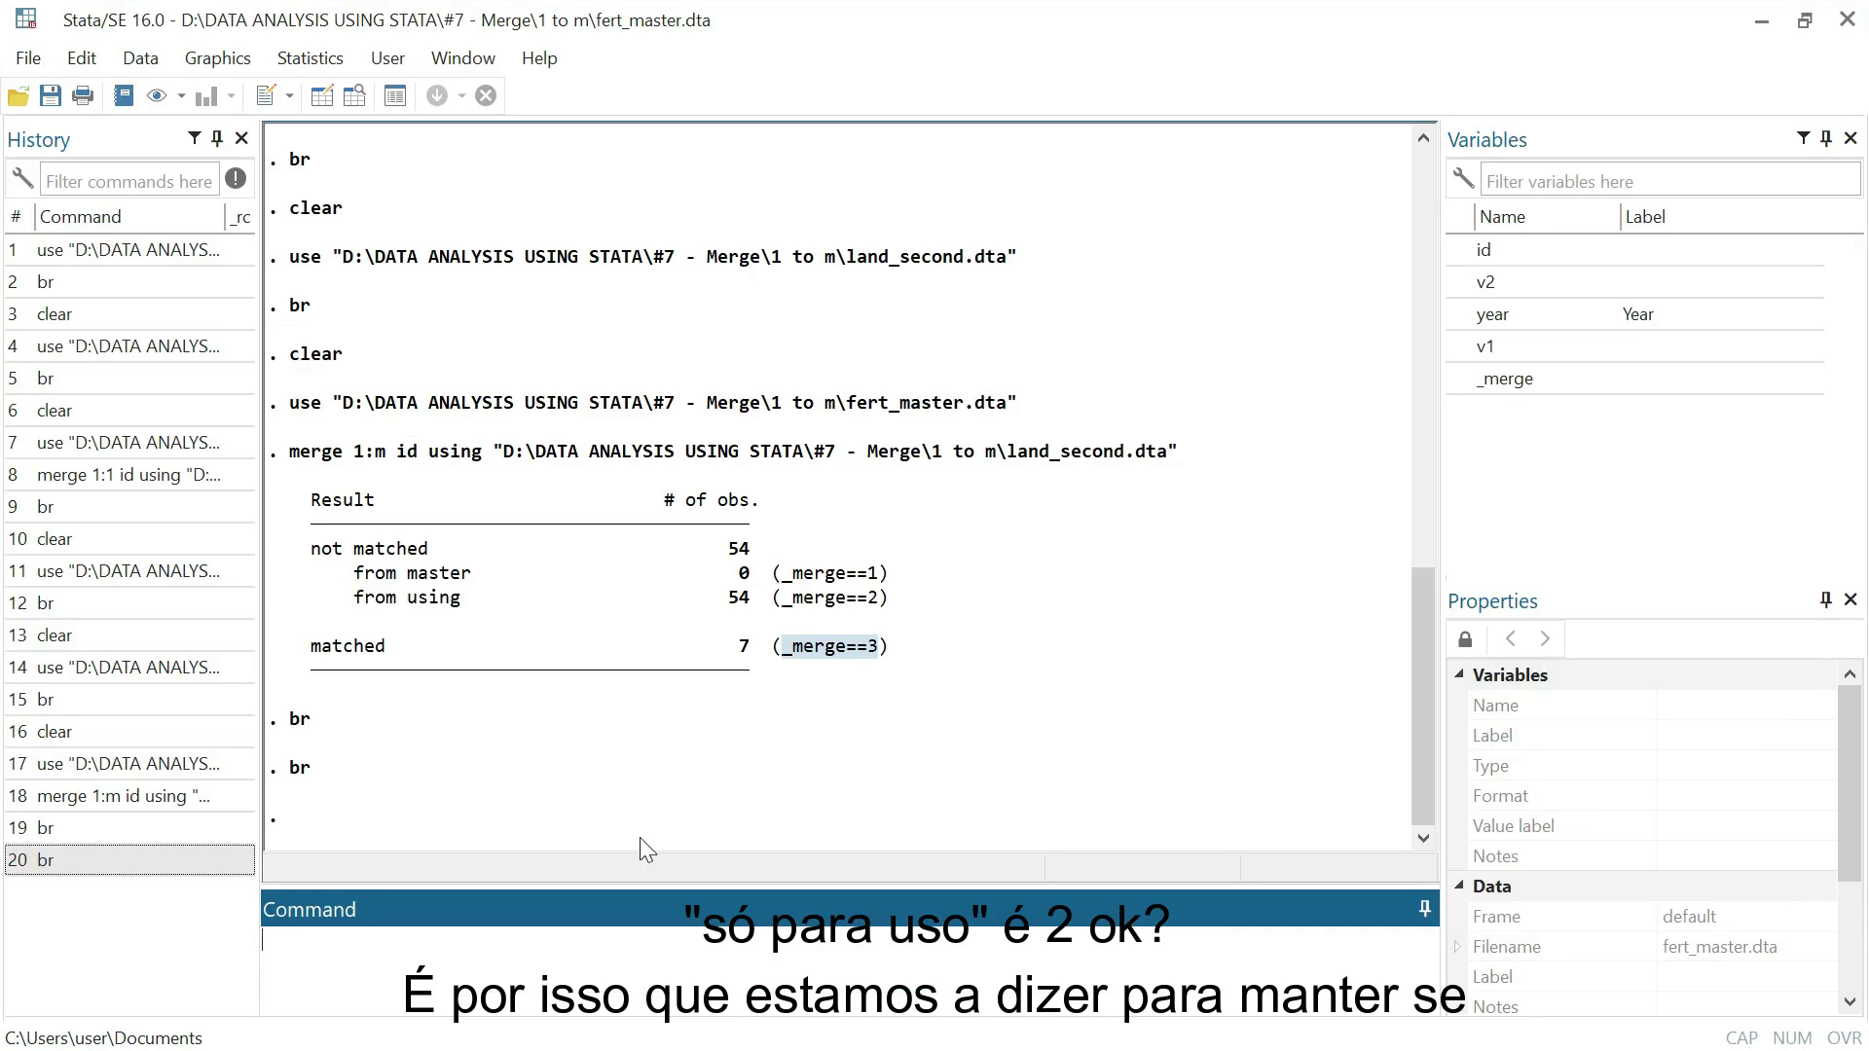
Run keep if _merge==3 so that only the matched observations stay in the merged dataset
left_click(499, 952)
type("keep if")
right_click(819, 646)
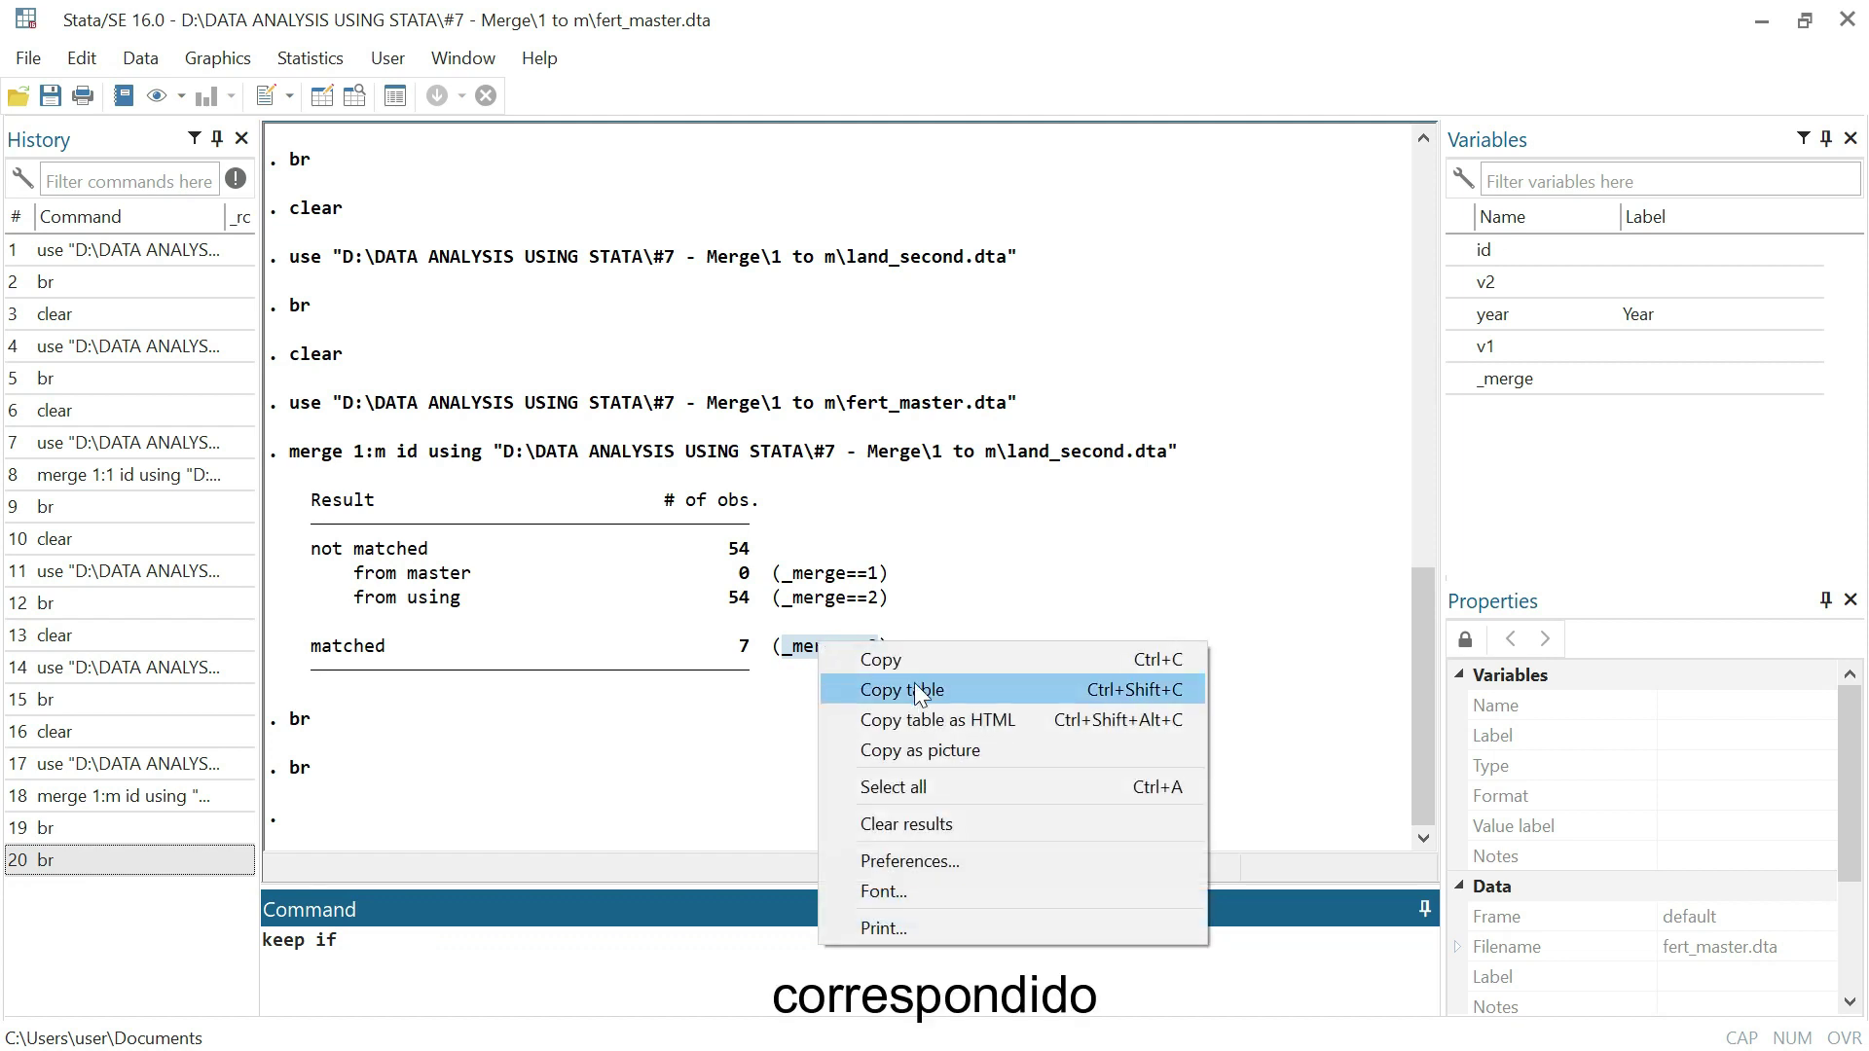
left_click(896, 662)
left_click(389, 939)
key("ctrl+v")
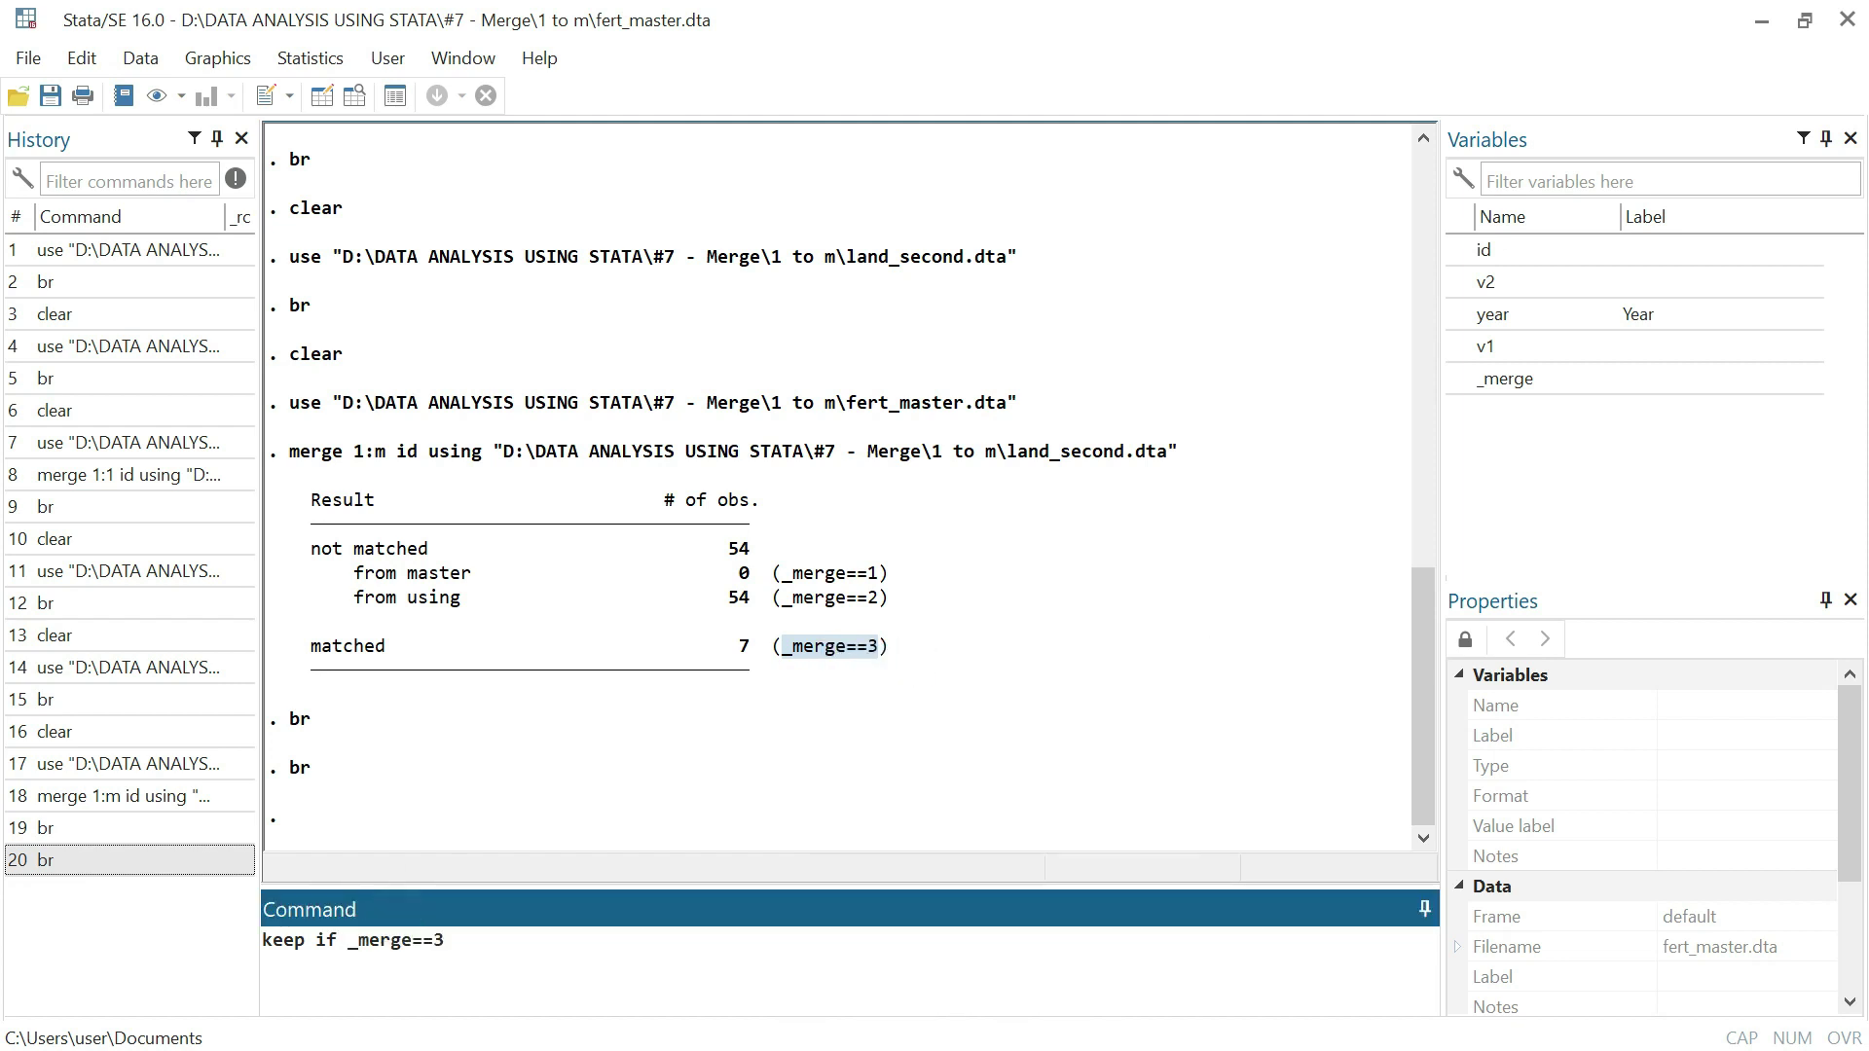
left_click(463, 936)
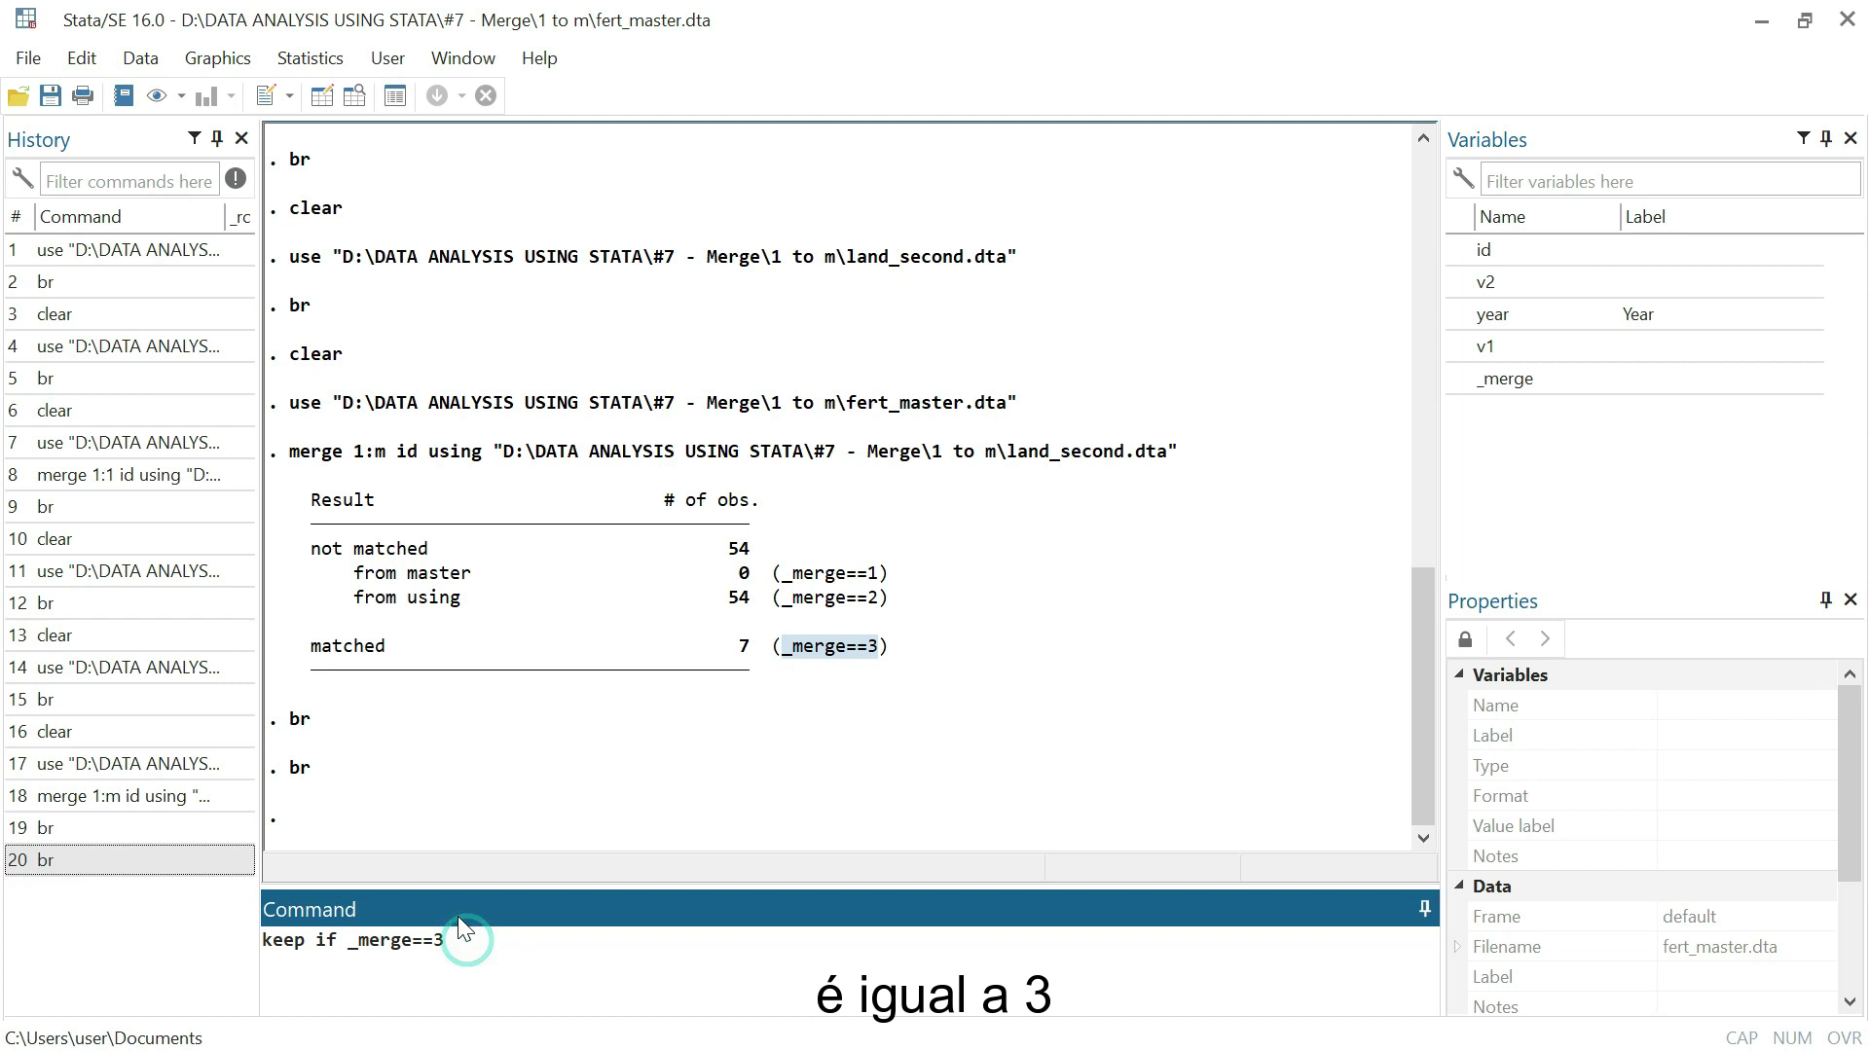
key("Return")
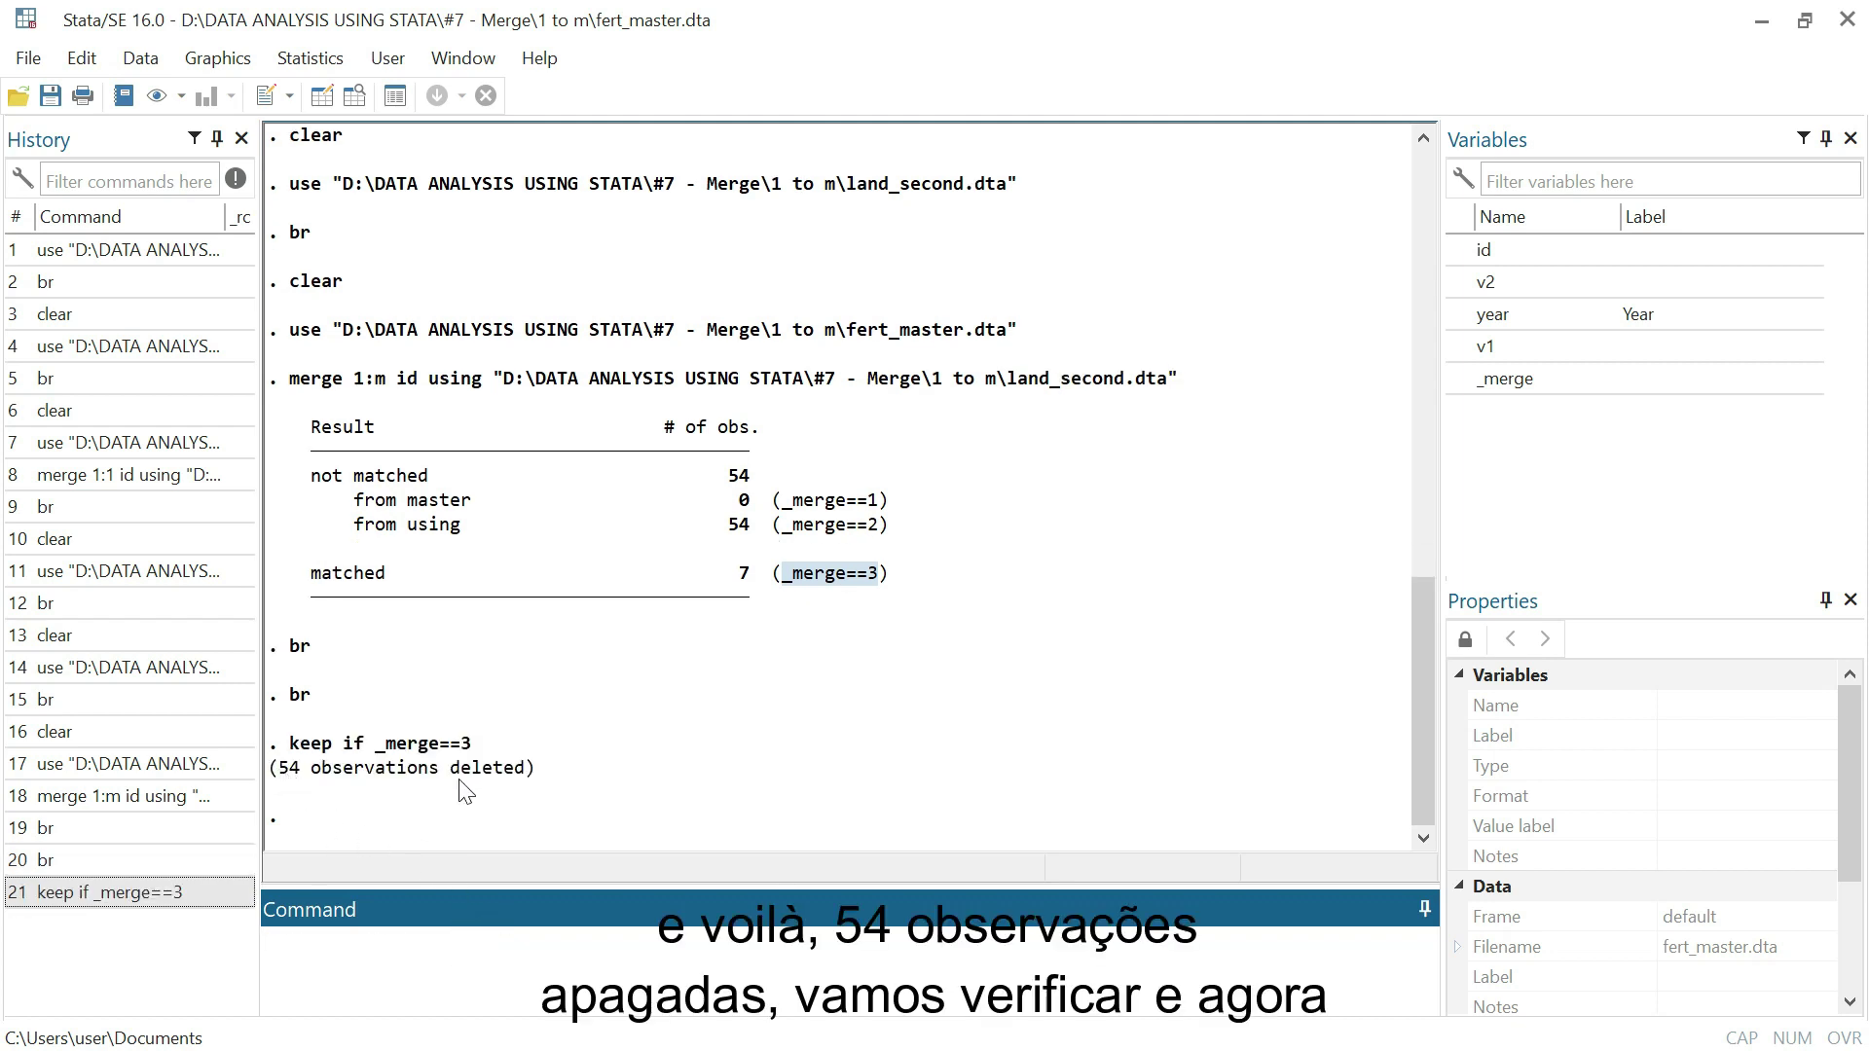
Browse the remaining observations of the merged dataset and clear the data from memory
left_click(447, 961)
type("br")
key("Return")
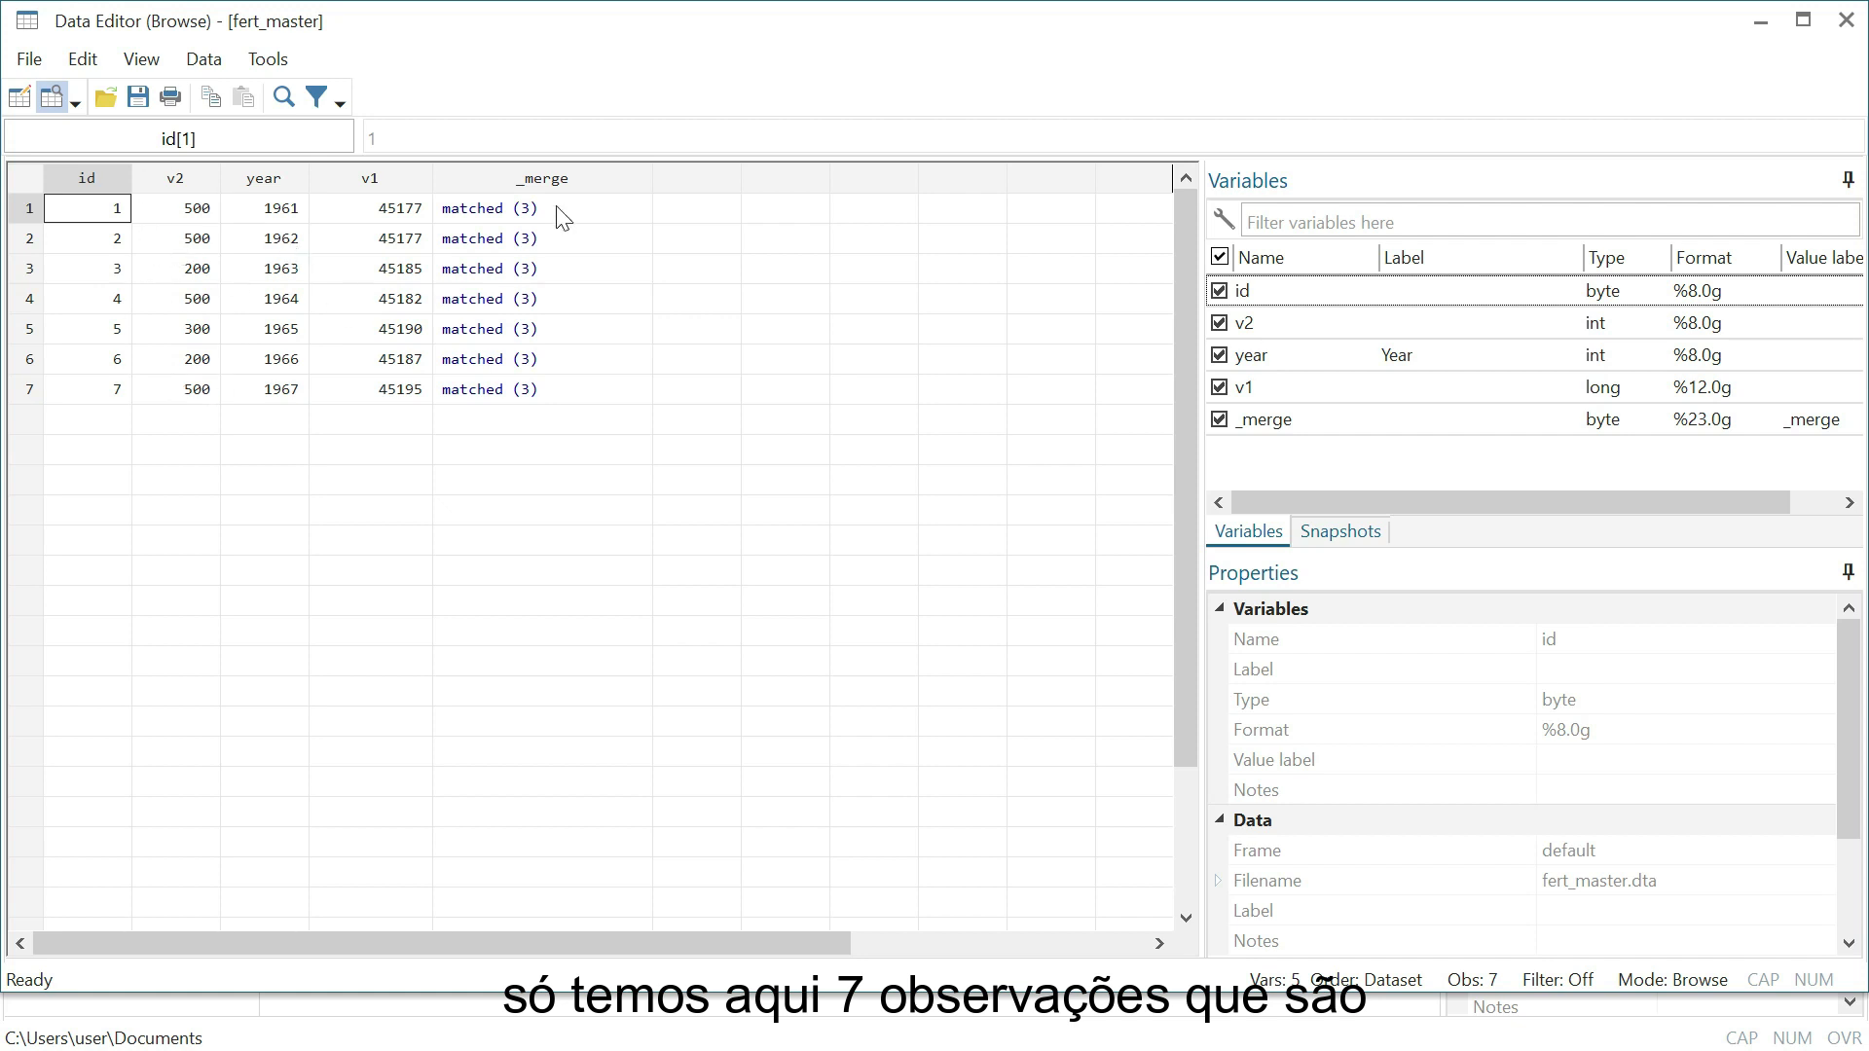
left_click(1848, 16)
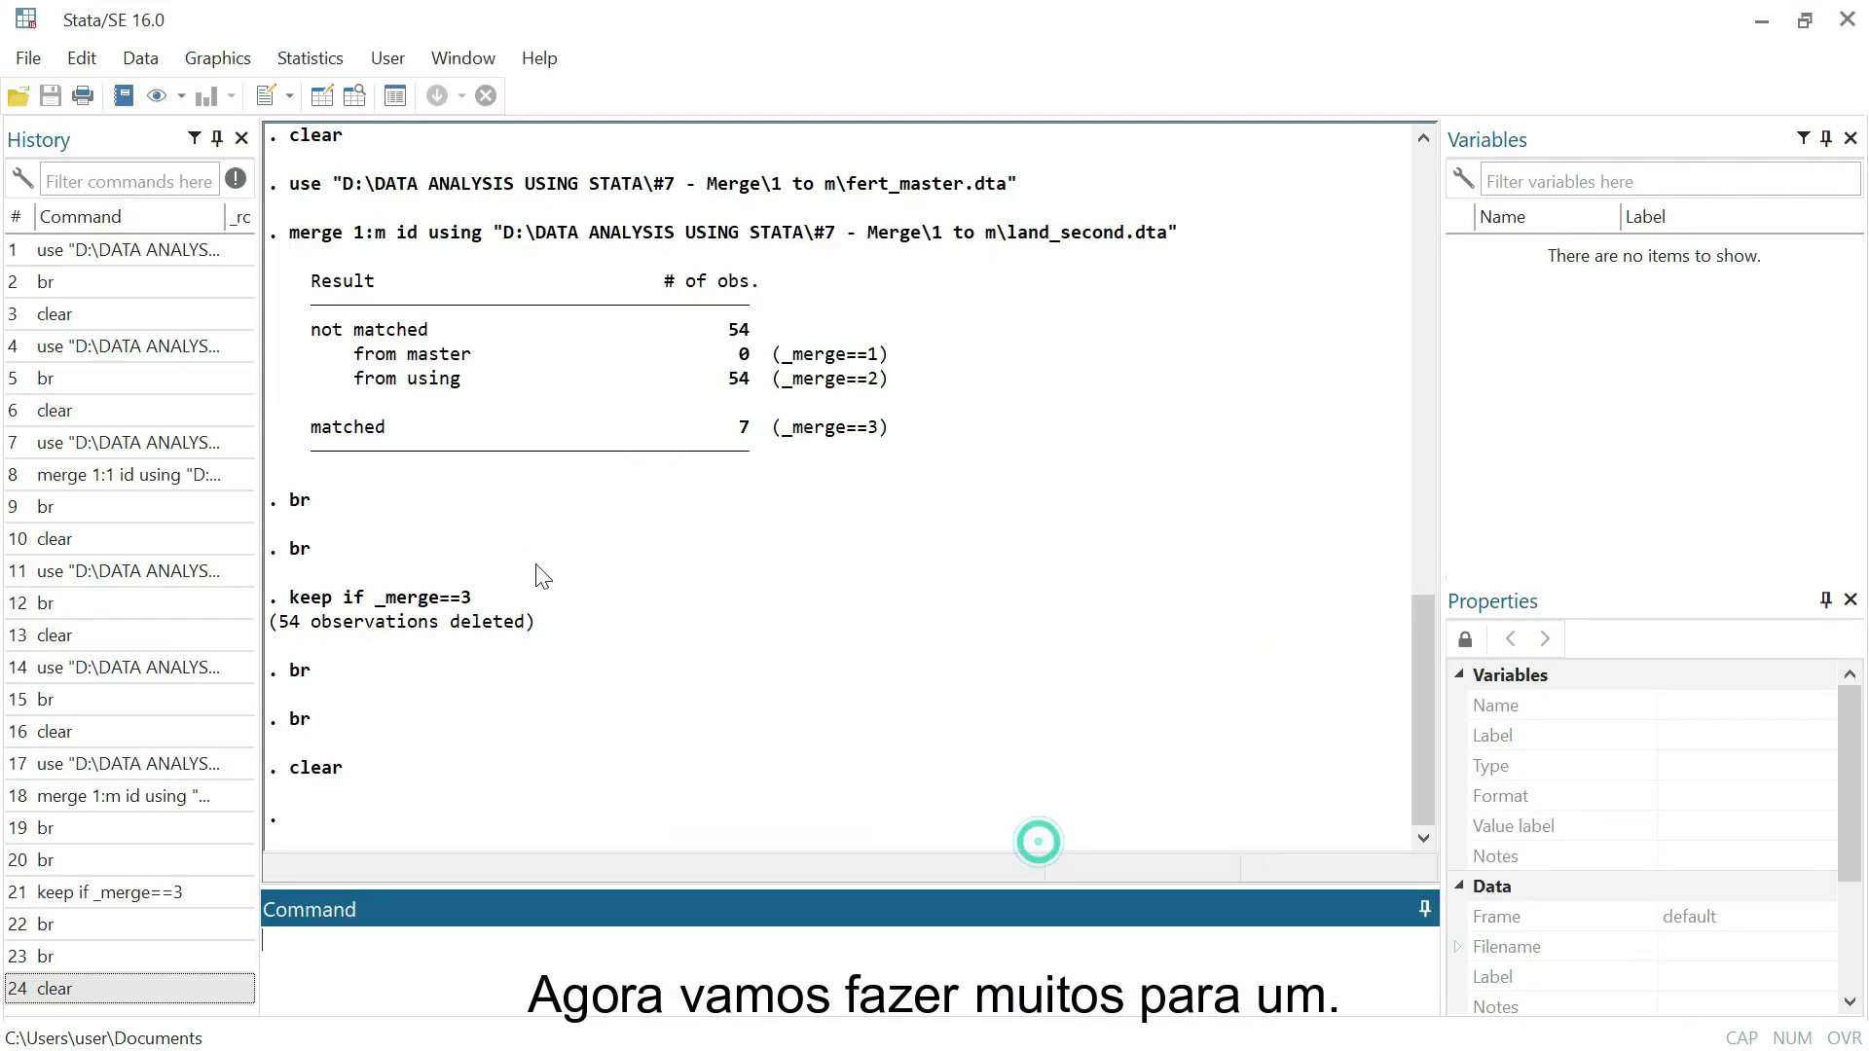
left_click(453, 955)
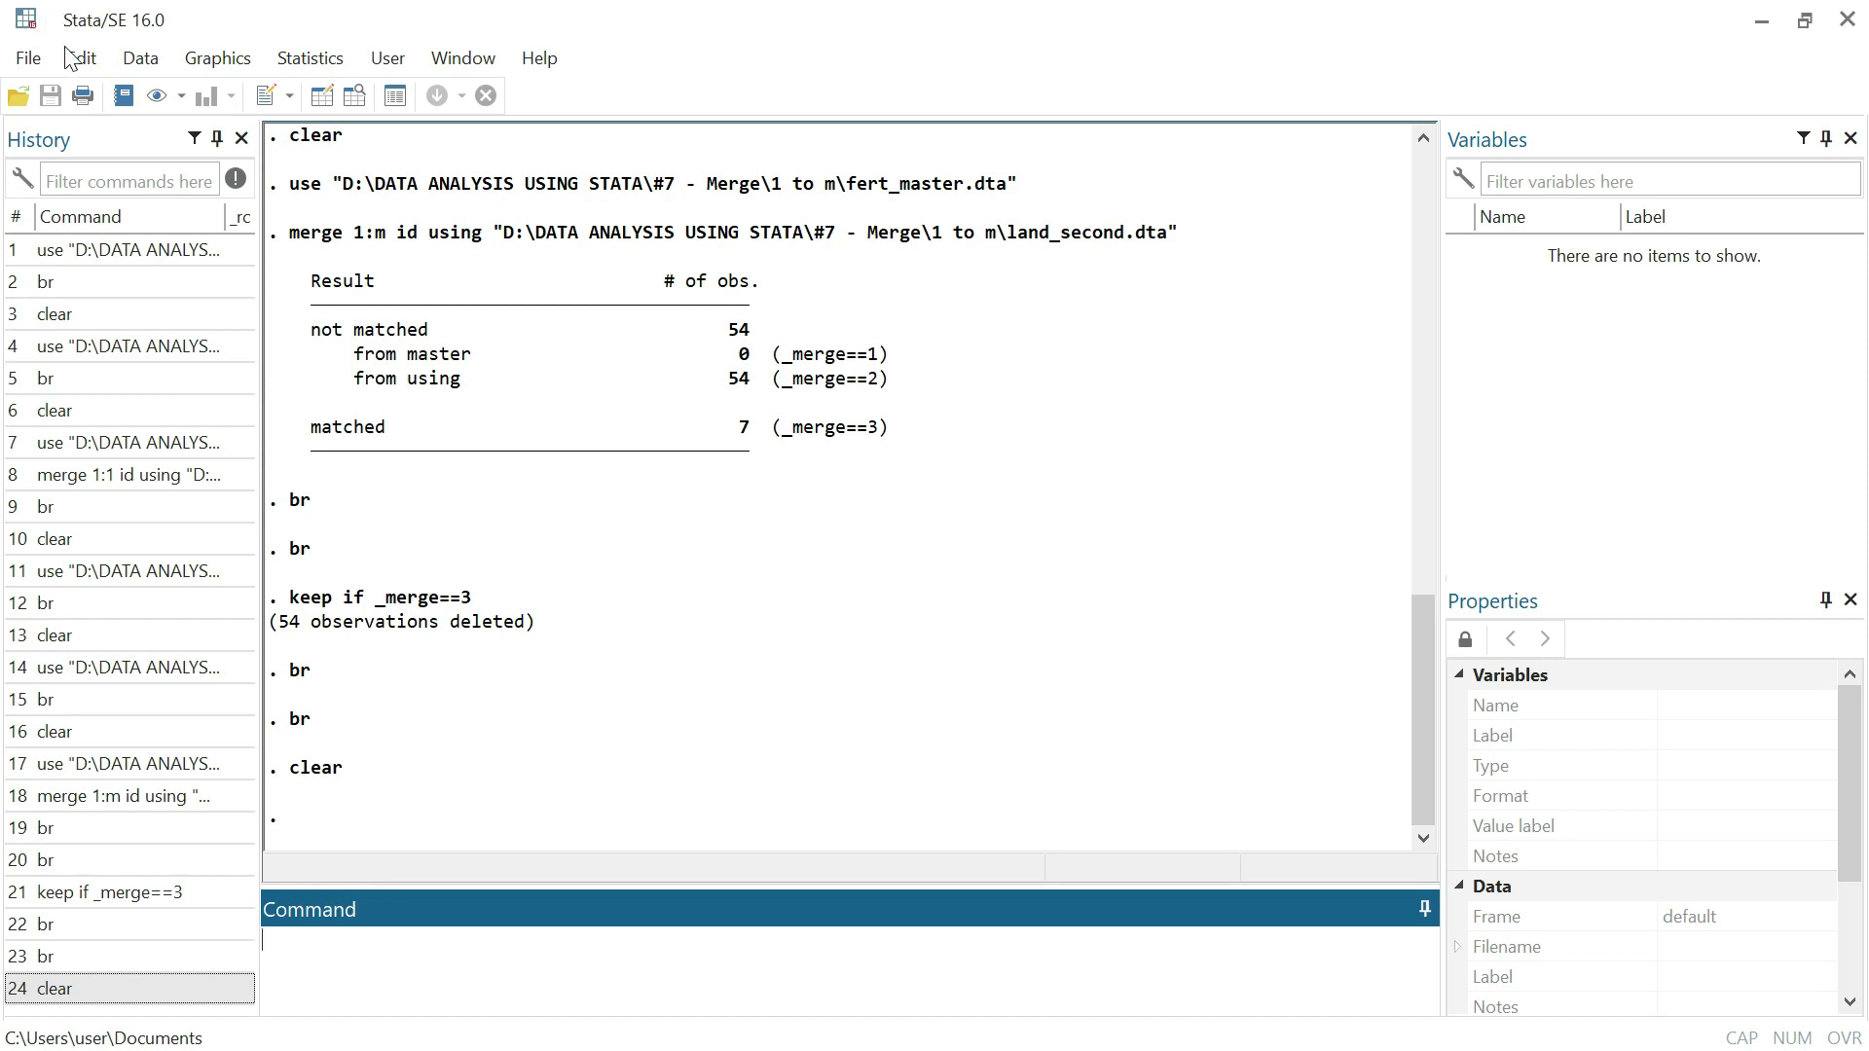
Open the land_master dataset from the m to 1 folder inside #7 - Merge
left_click(21, 95)
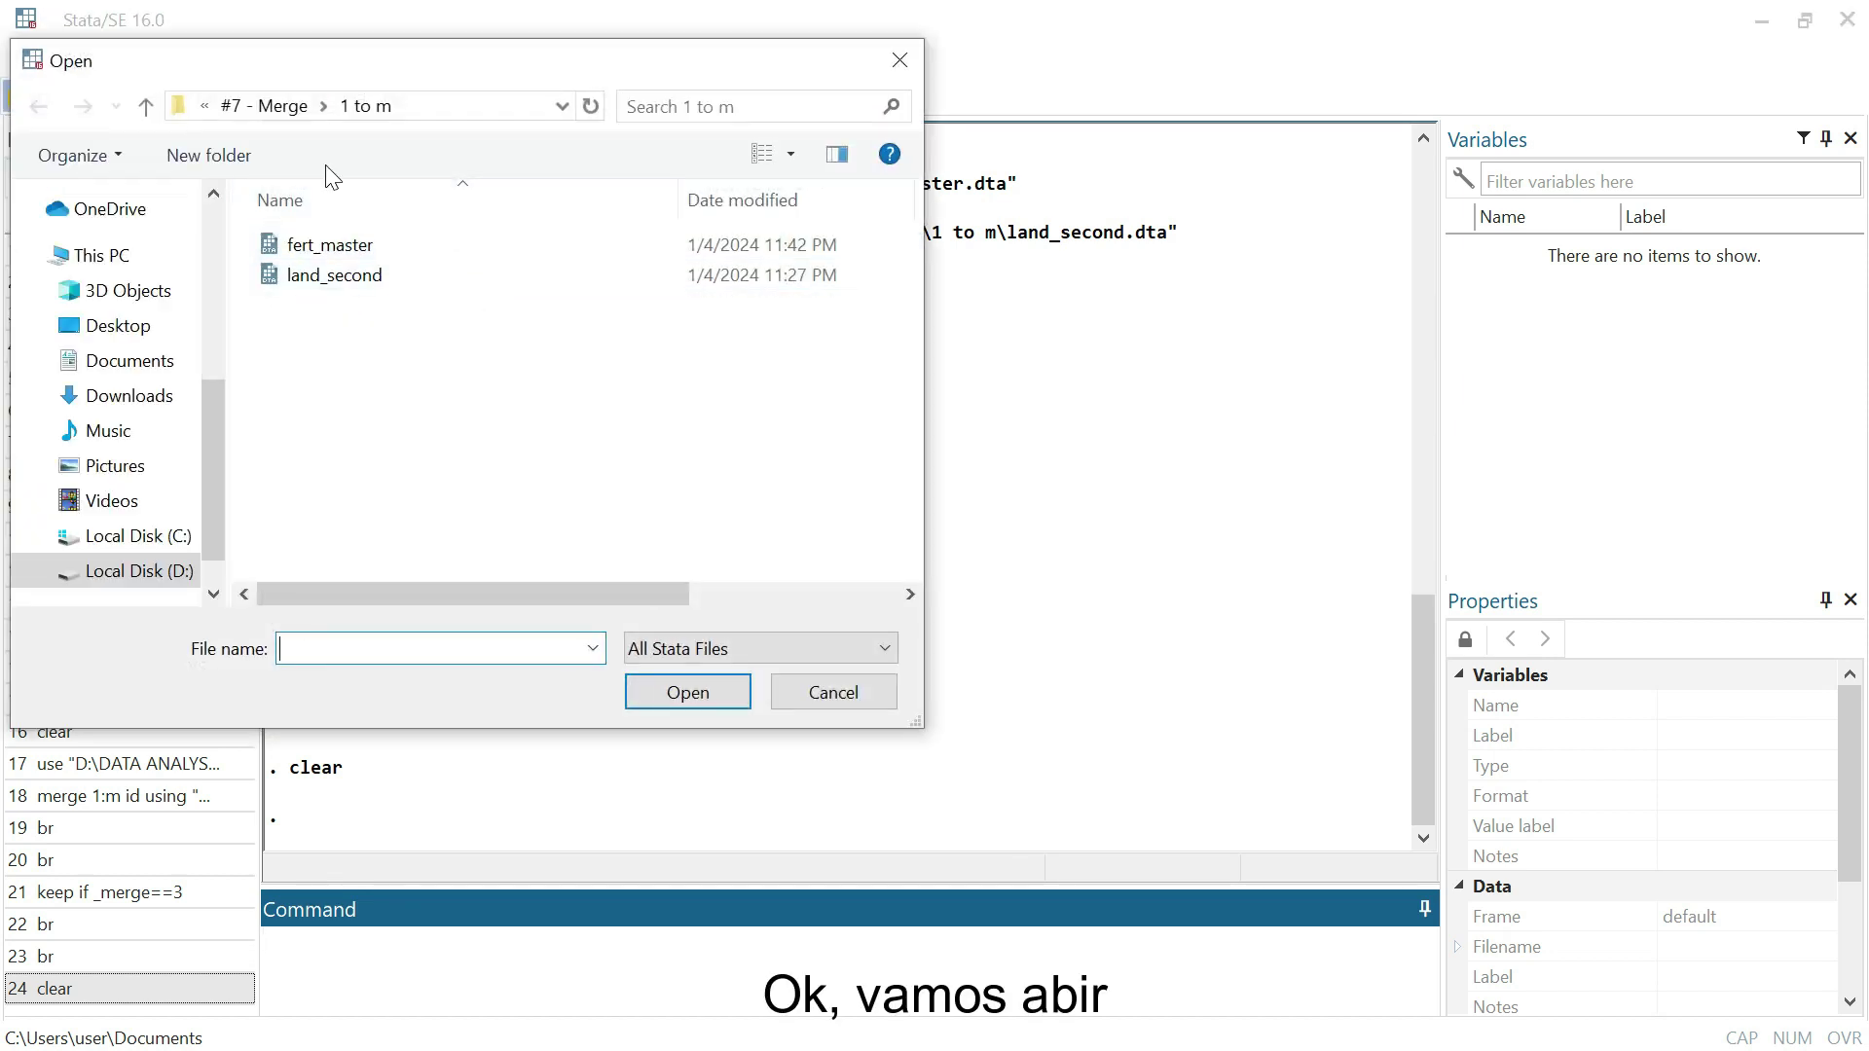
left_click(261, 105)
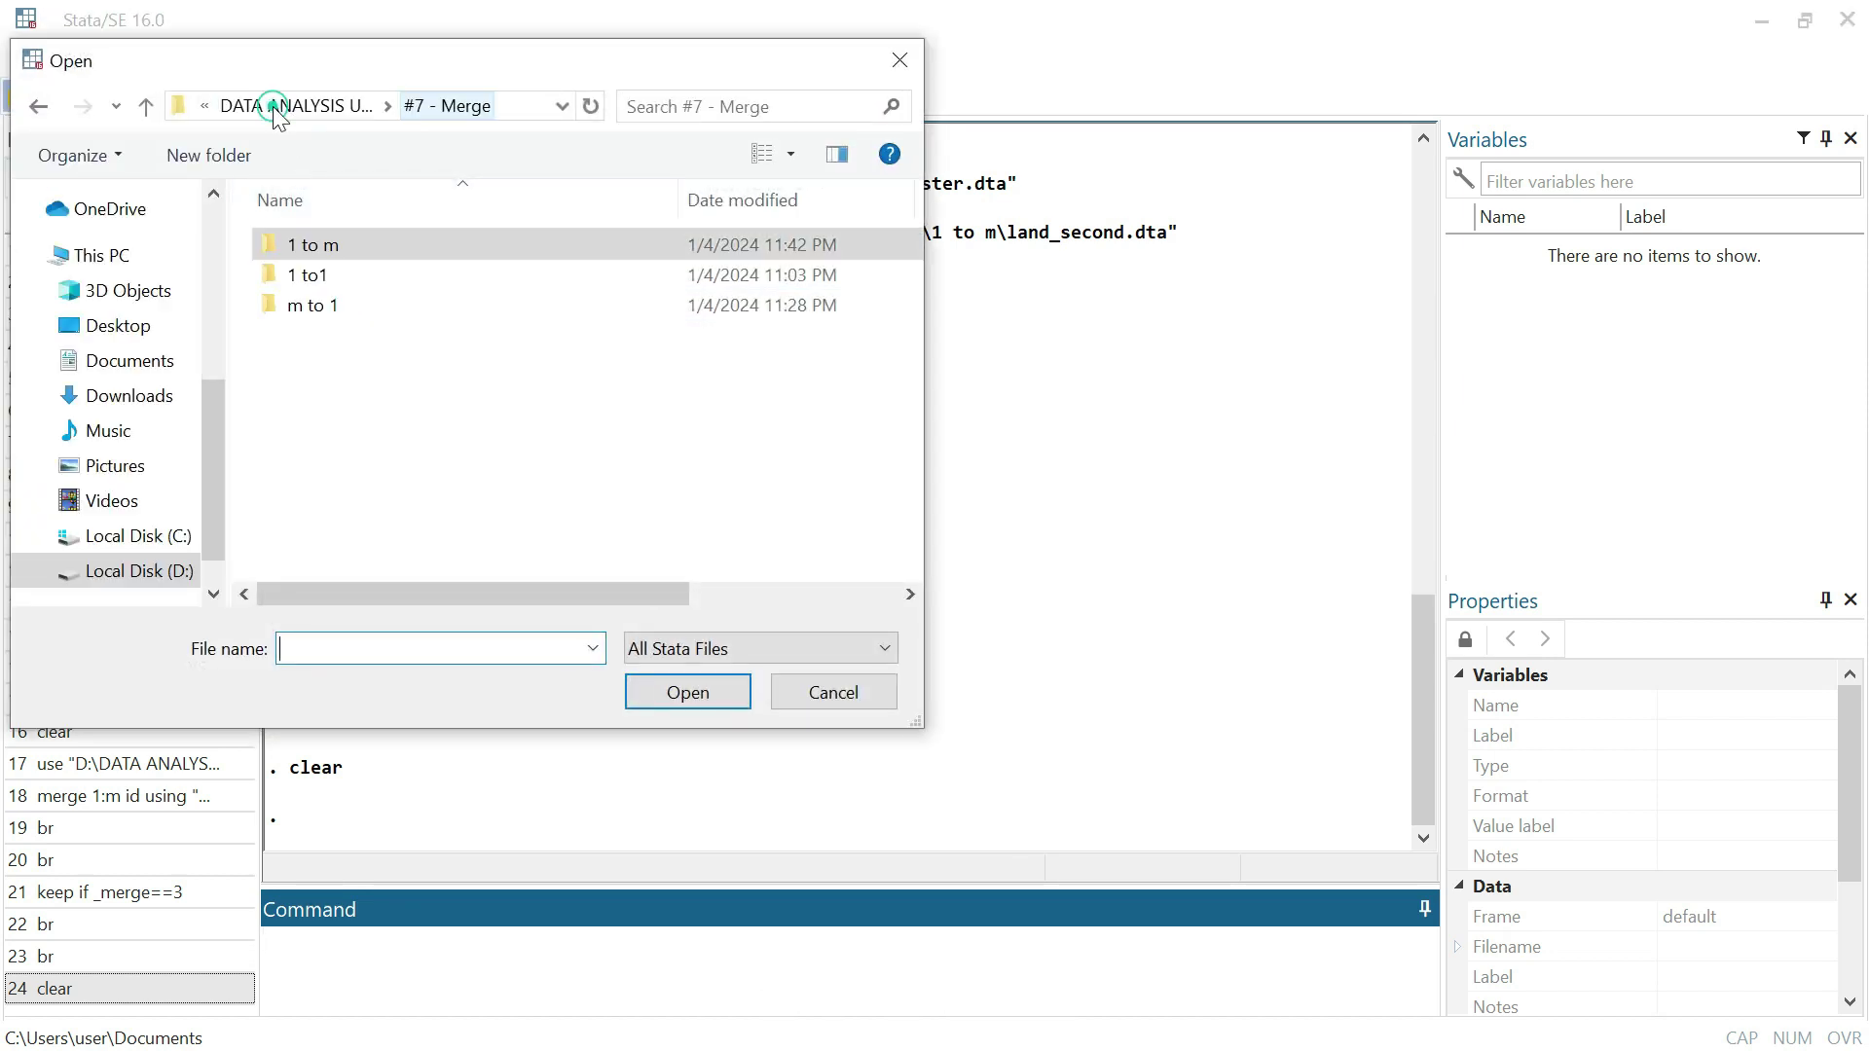
double_click(326, 308)
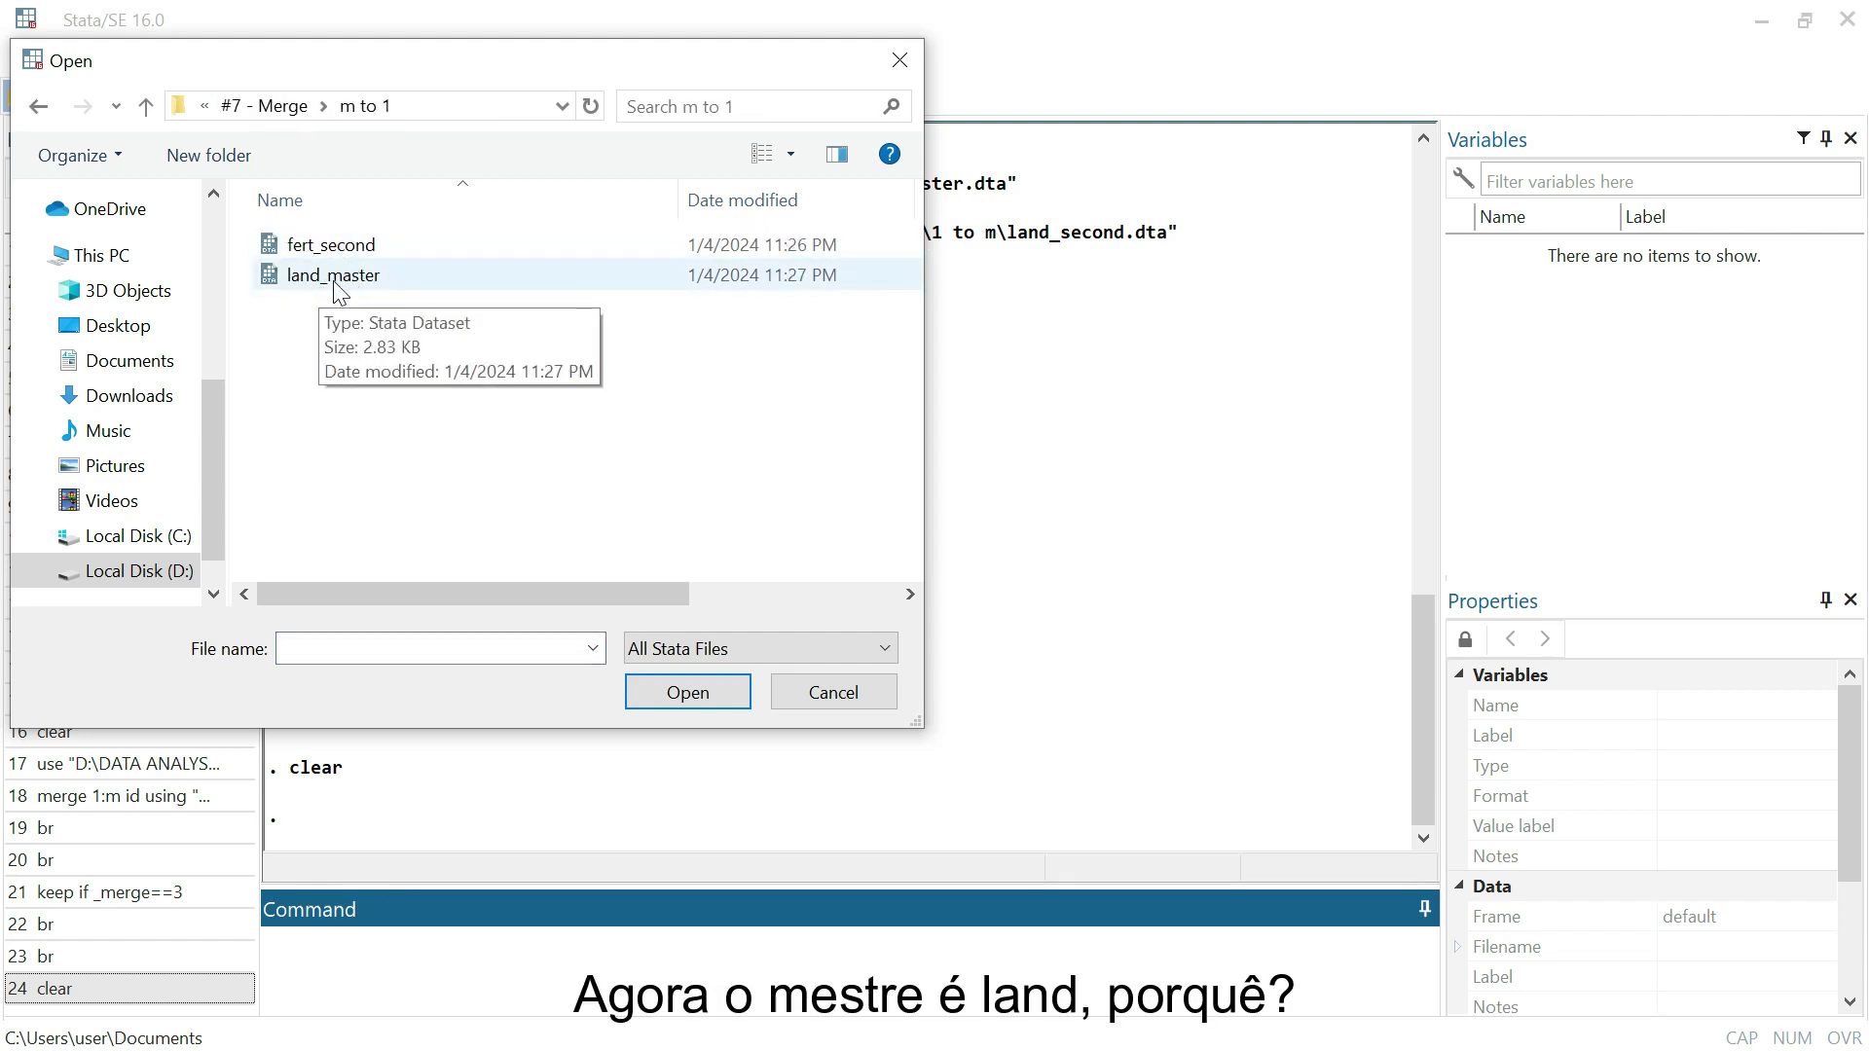
left_click(333, 278)
left_click(720, 693)
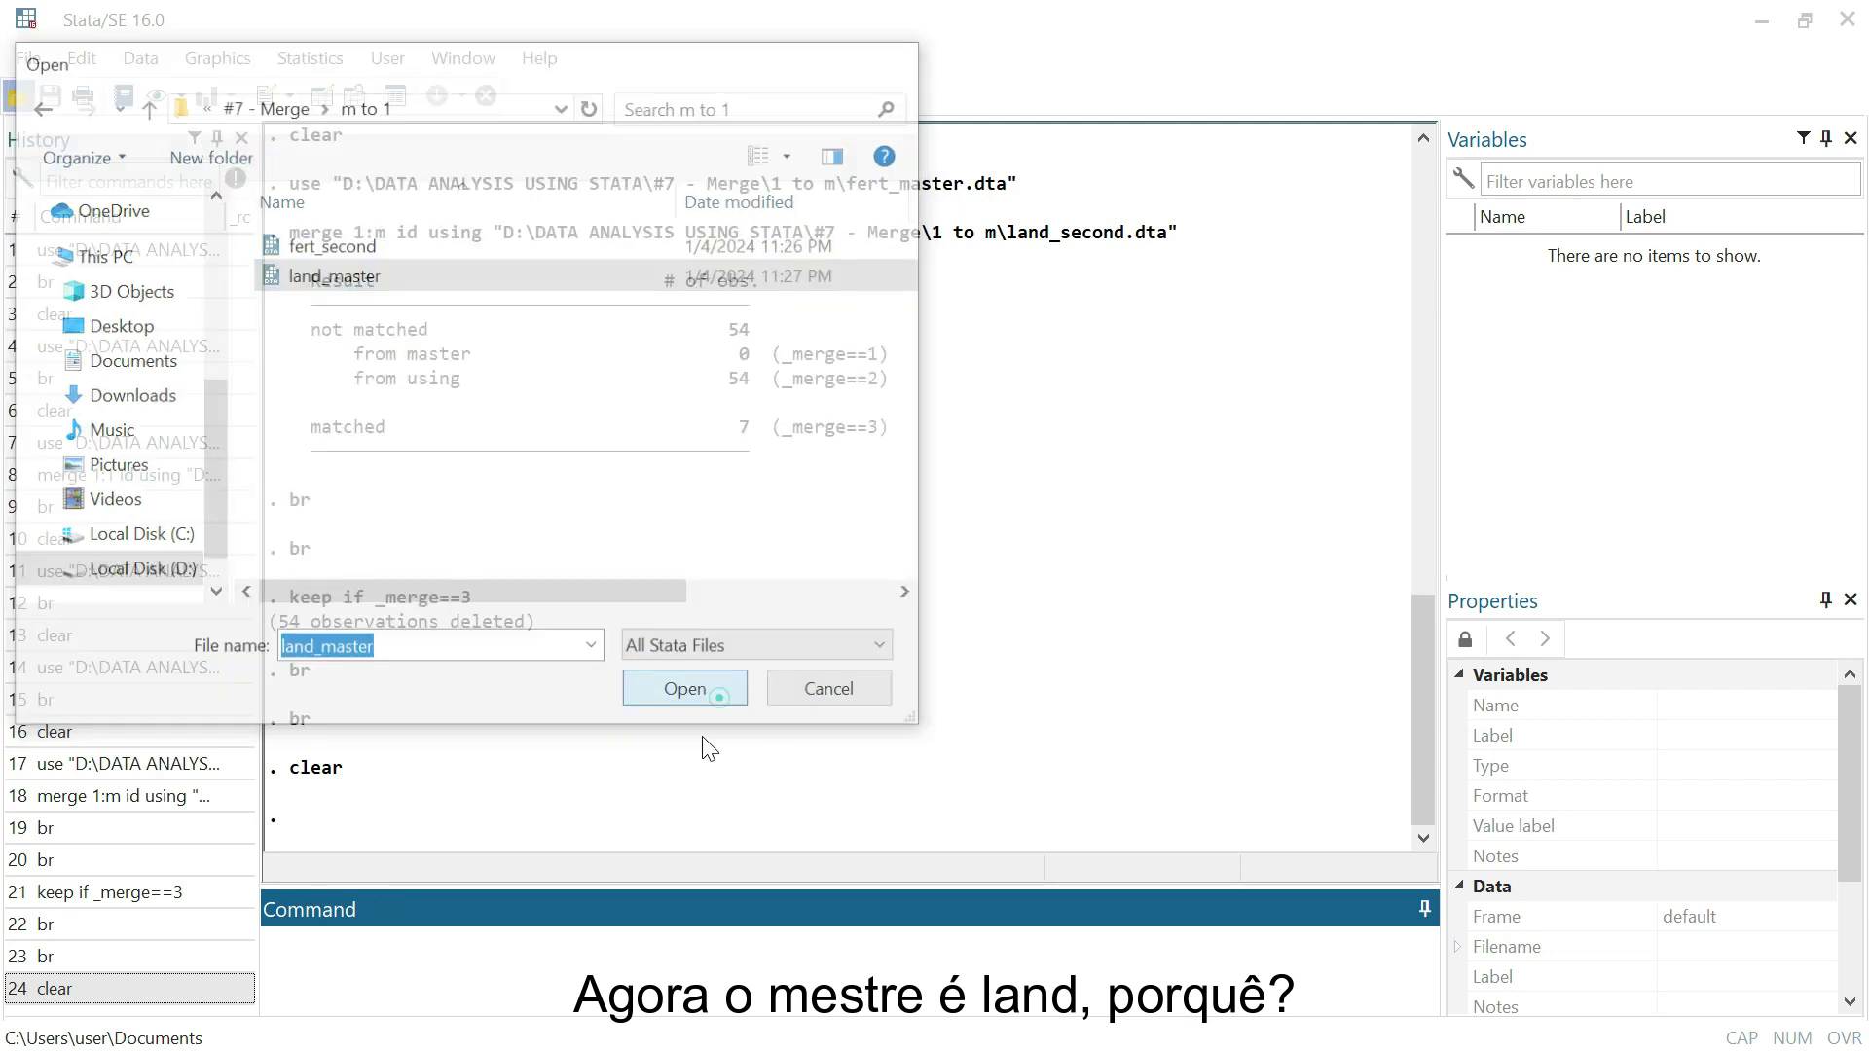
Browse the land_master data and look through its id, year and v1 columns down to the last row
type("br")
key("Return")
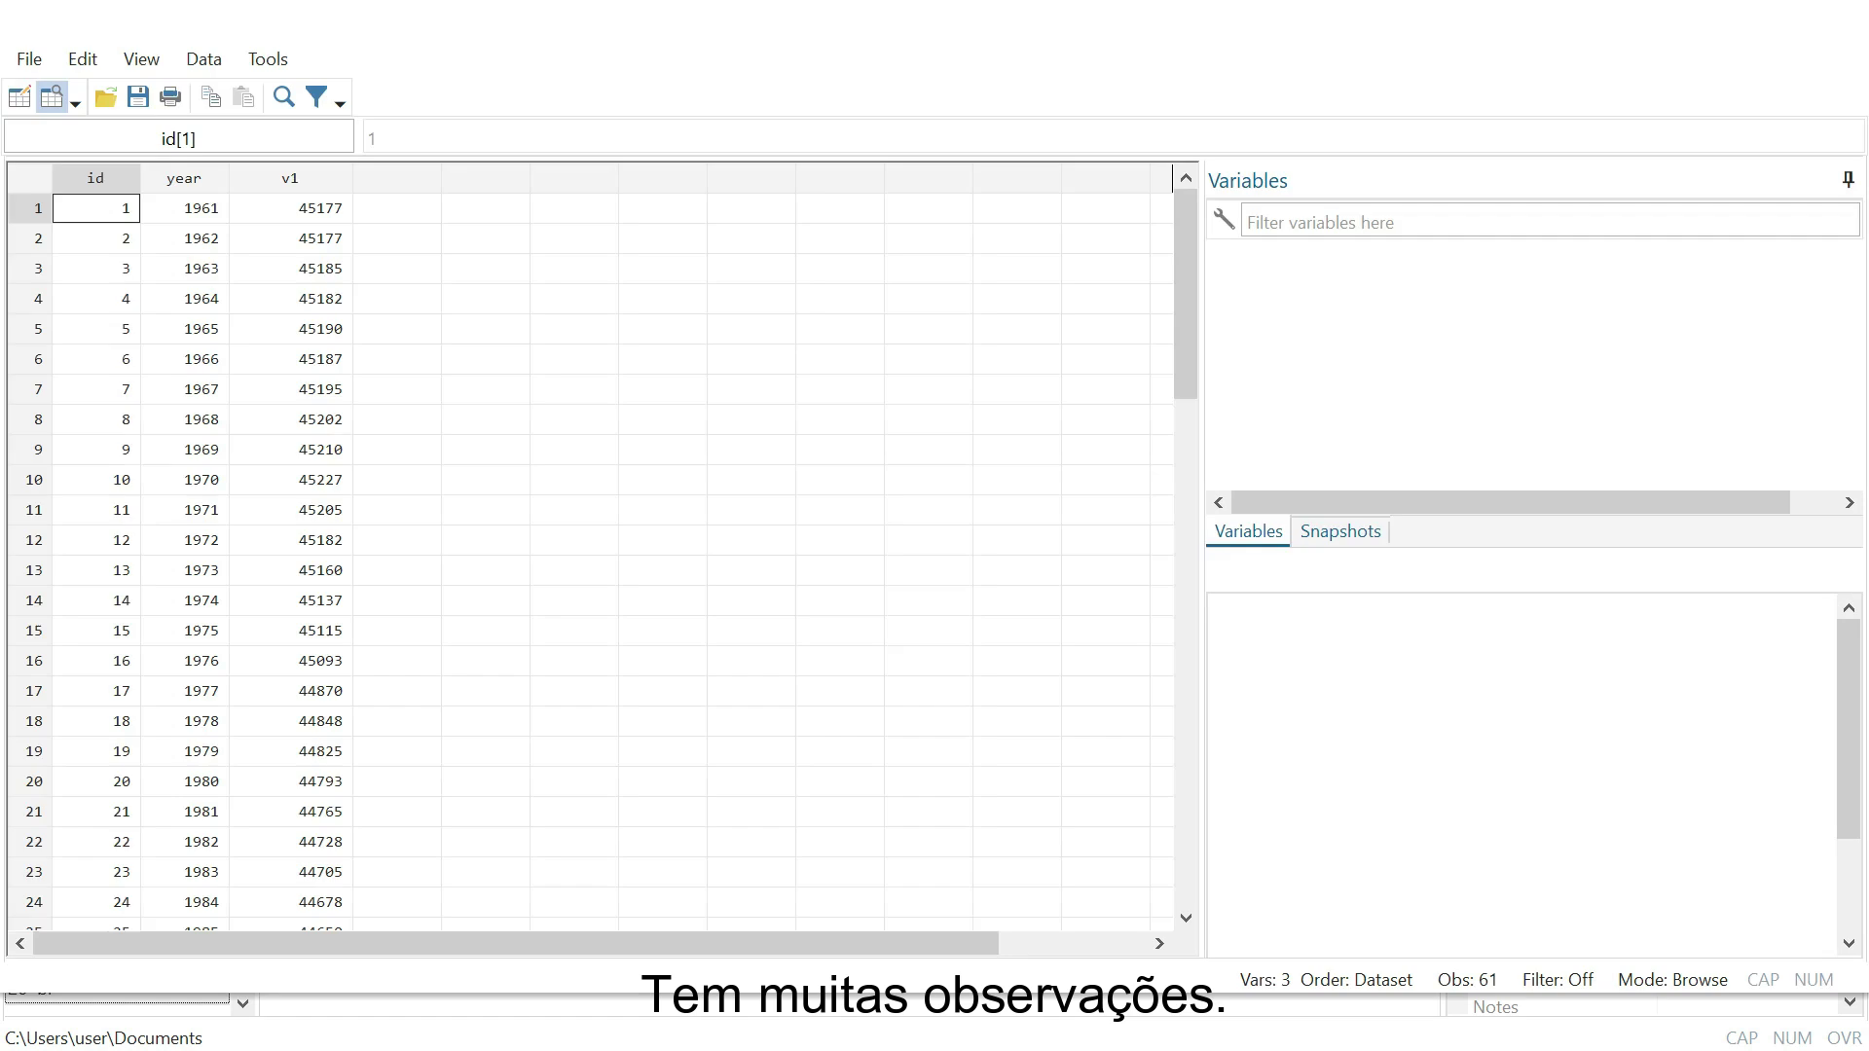
scroll(214, 510, "down", 15)
scroll(214, 510, "up", 15)
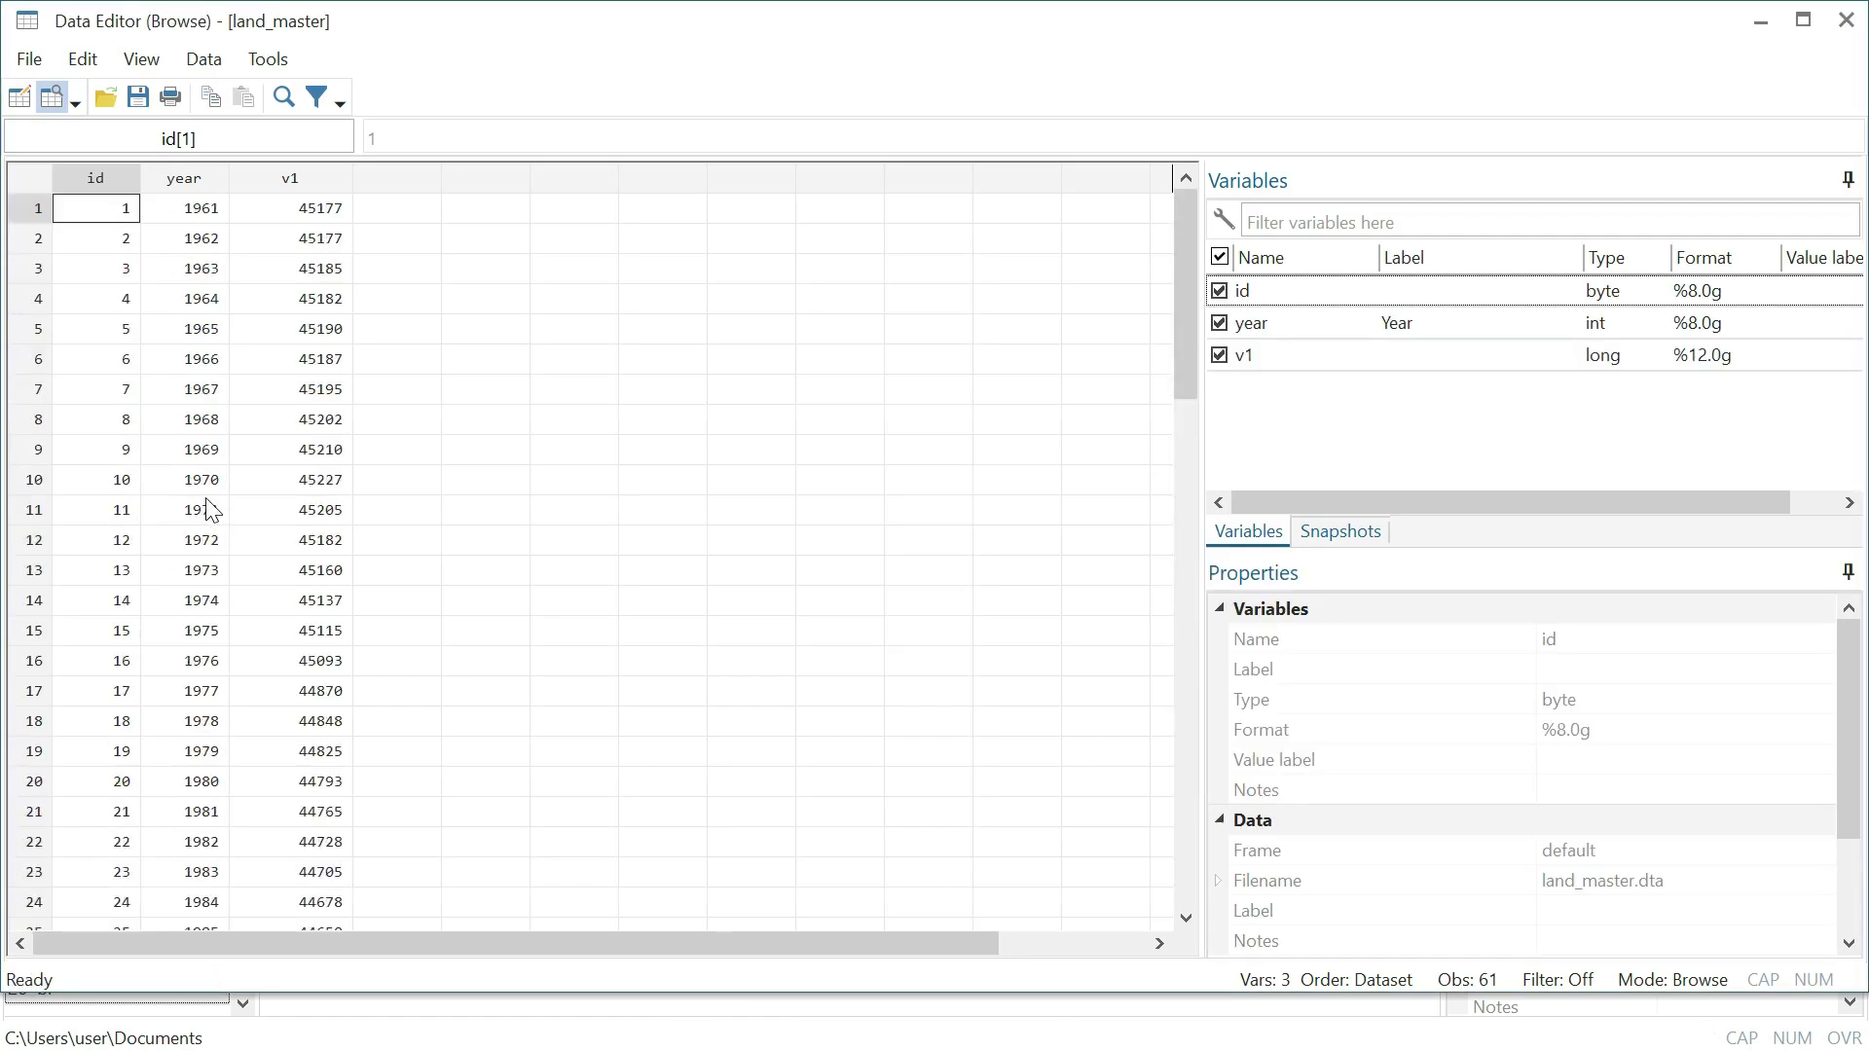
scroll(301, 487, "down", 15)
scroll(297, 477, "up", 12)
scroll(297, 479, "up", 4)
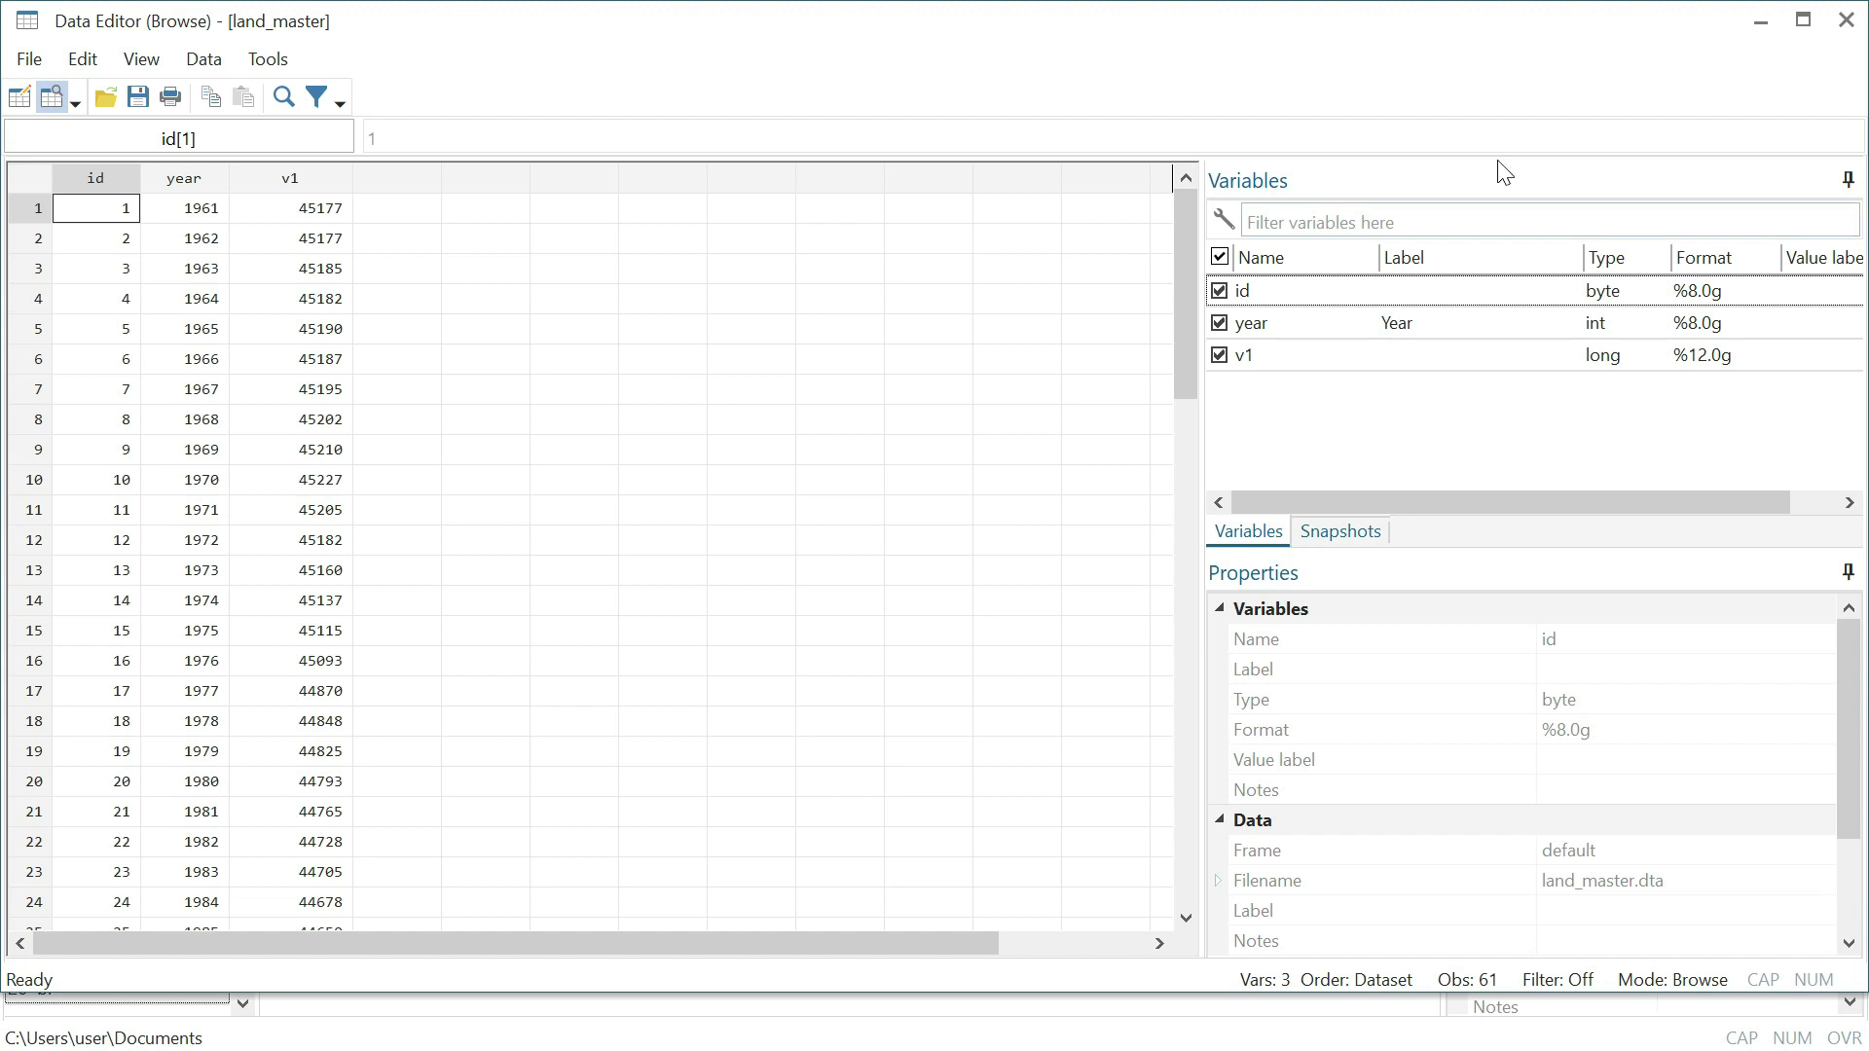
left_click(1846, 20)
Clear land_master from memory and open the fert_second dataset from the m to 1 folder
left_click(469, 964)
type("clear")
key("Return")
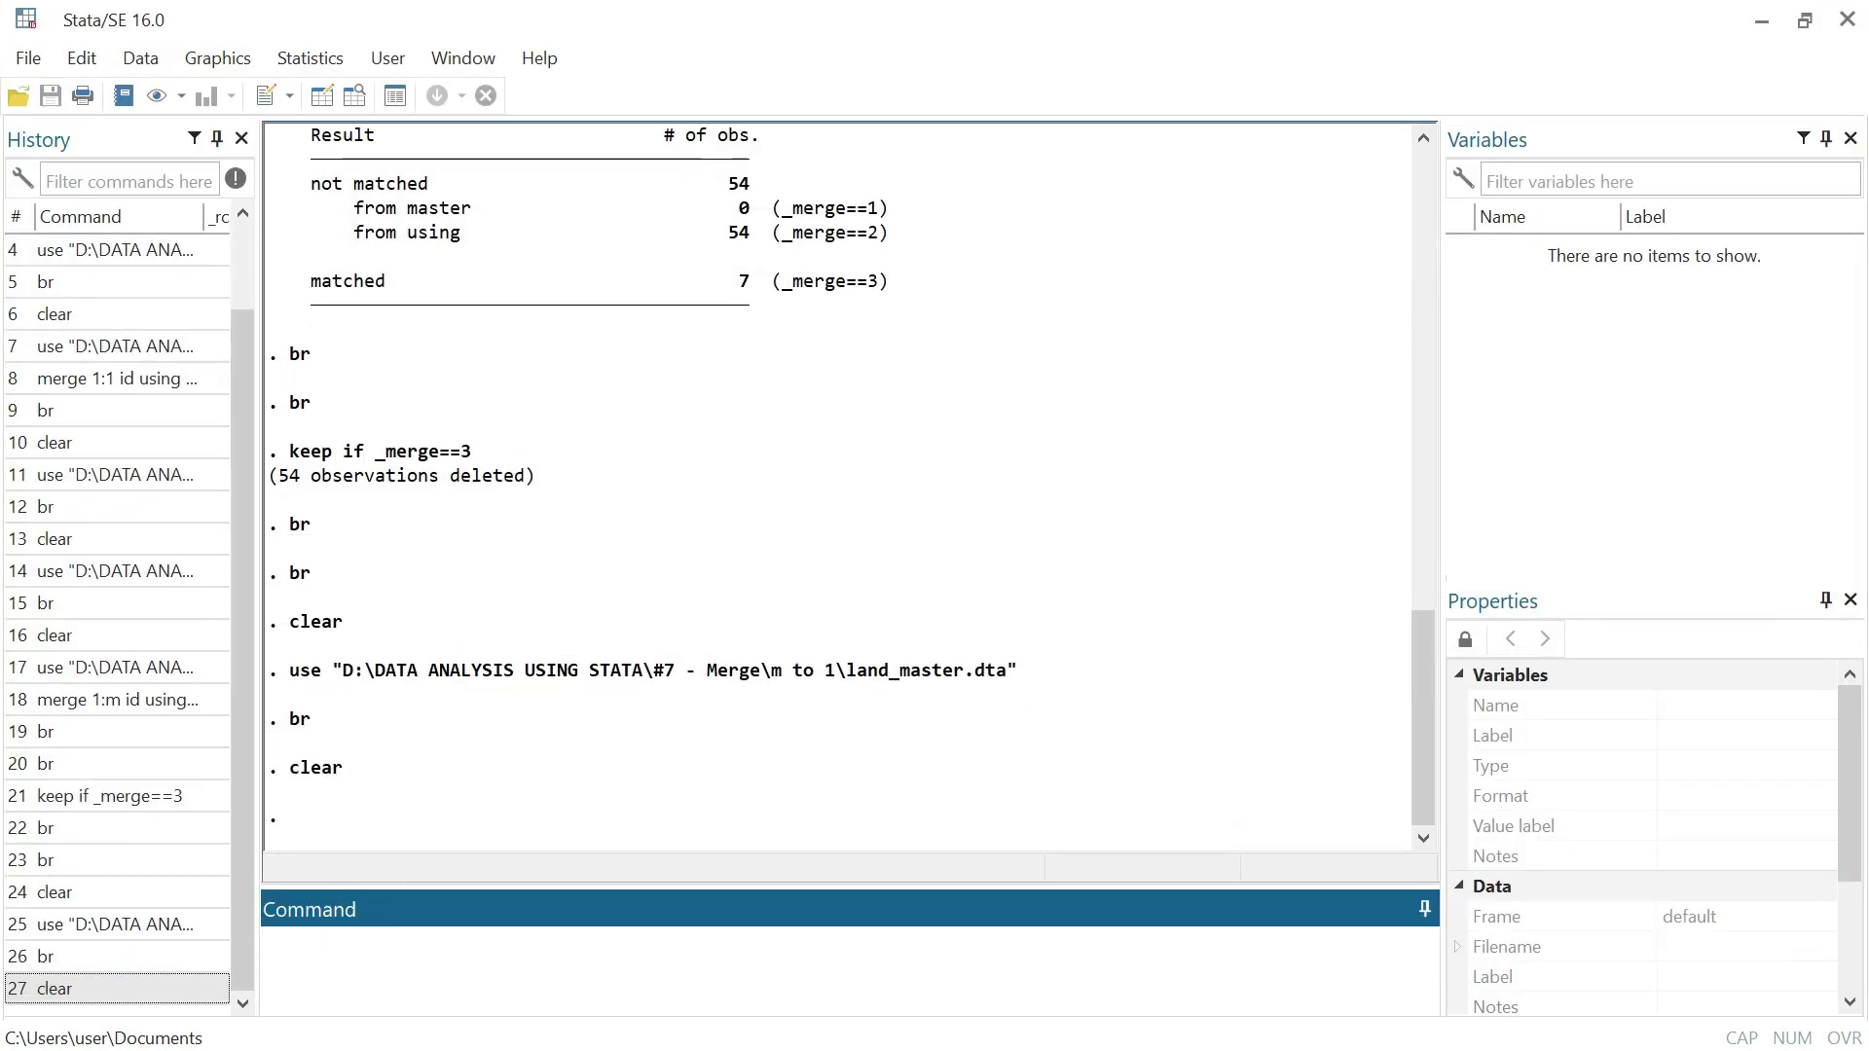
left_click(19, 96)
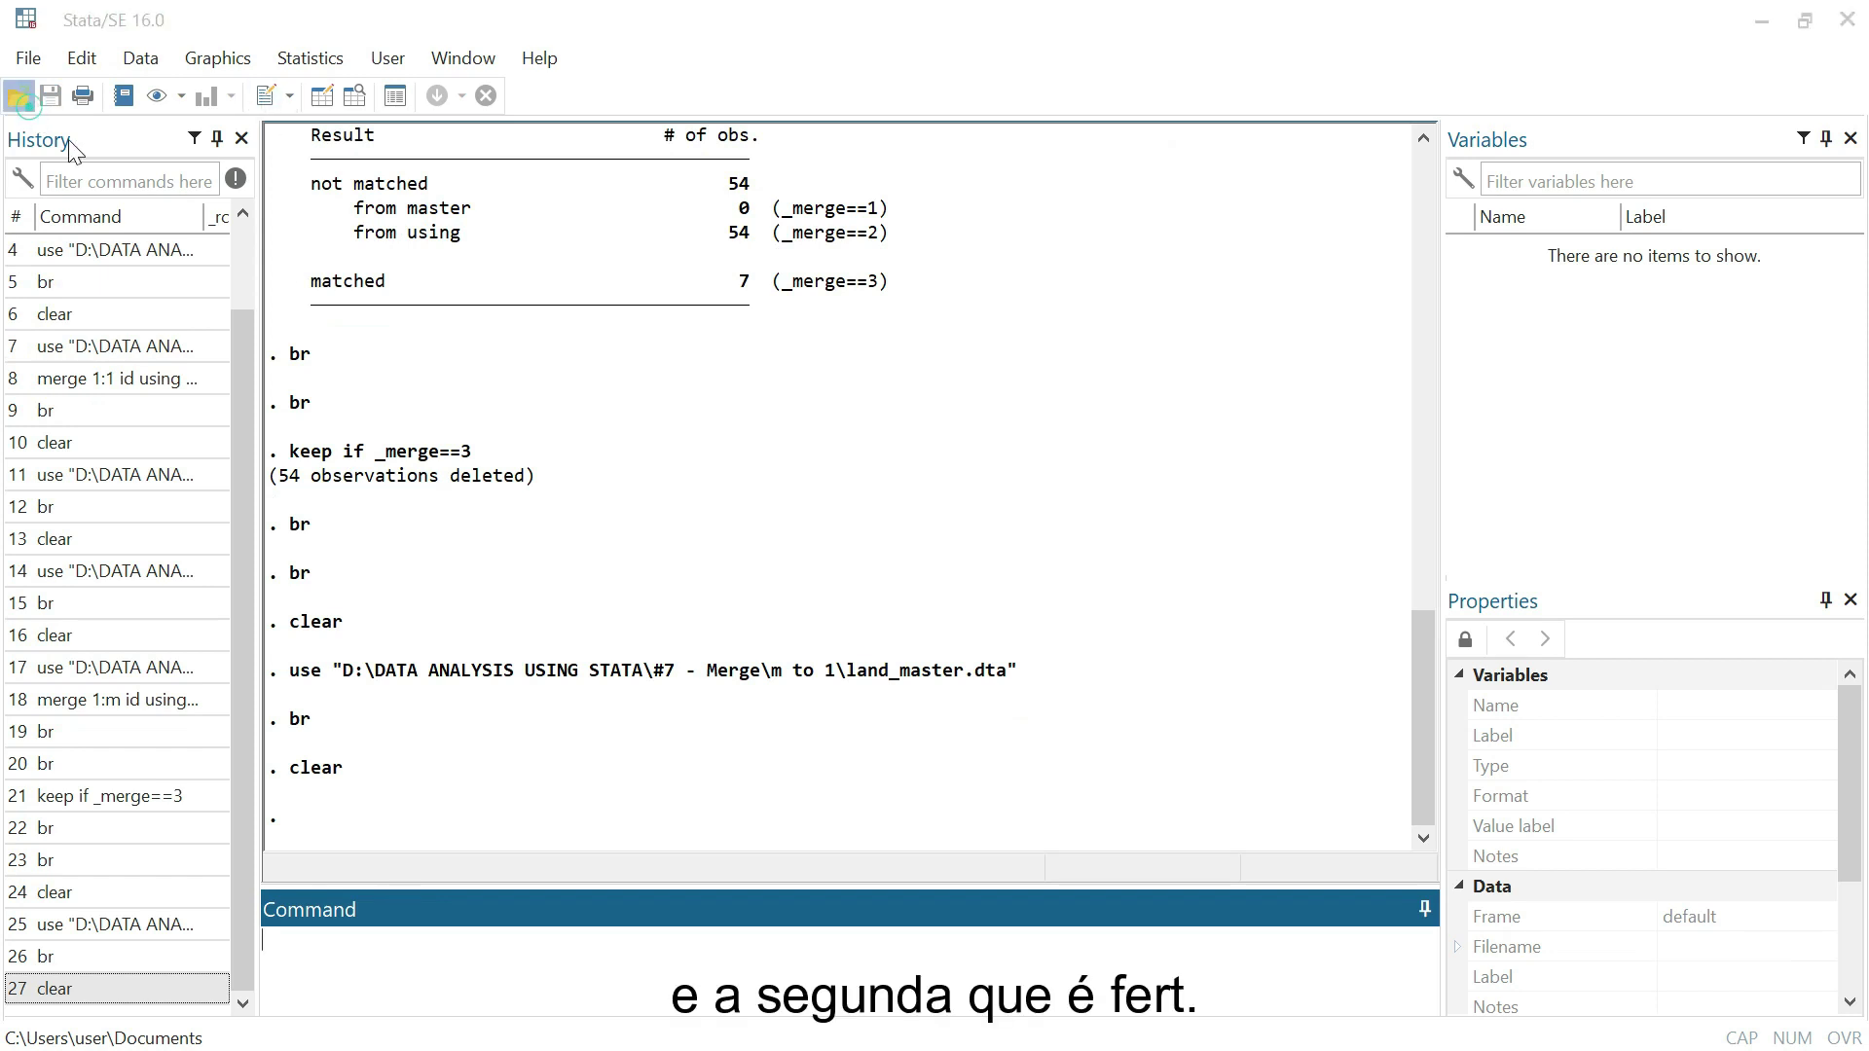
left_click(352, 247)
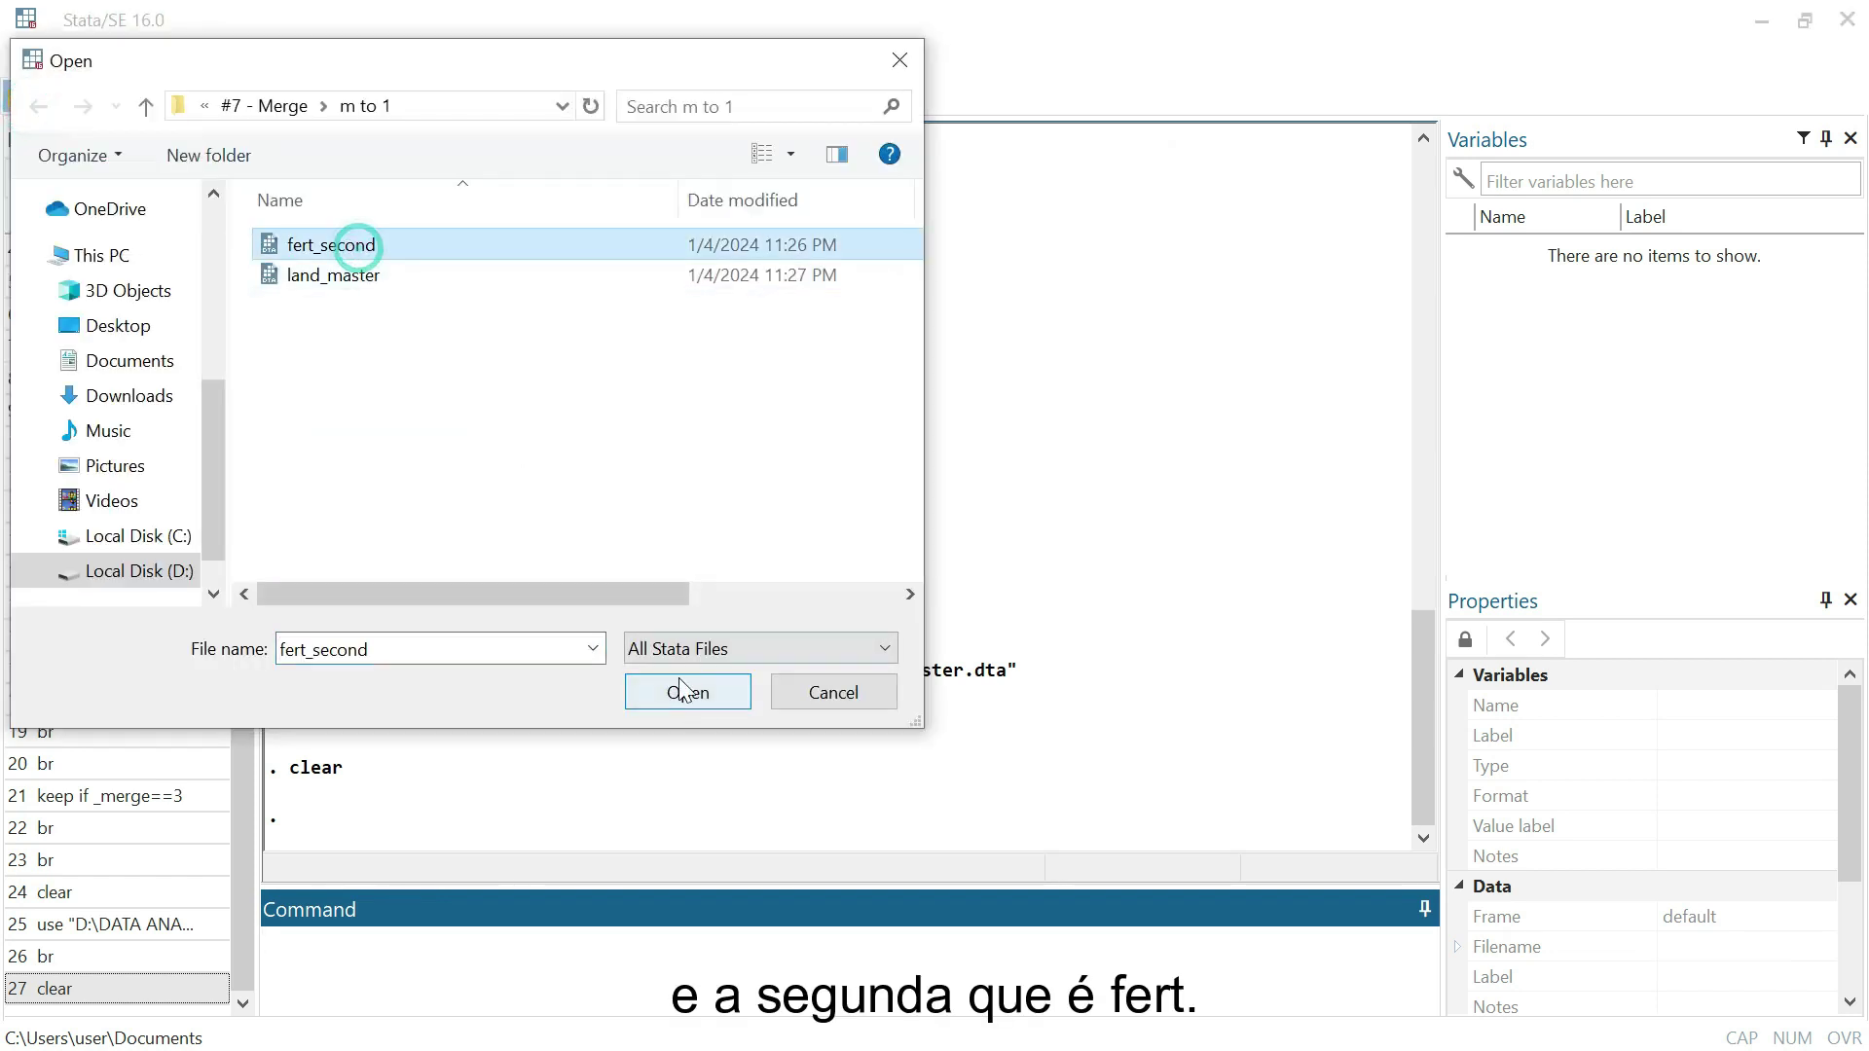
Browse the fert_second data and examine its id, year and v2 columns
left_click(555, 984)
type("br")
key("Return")
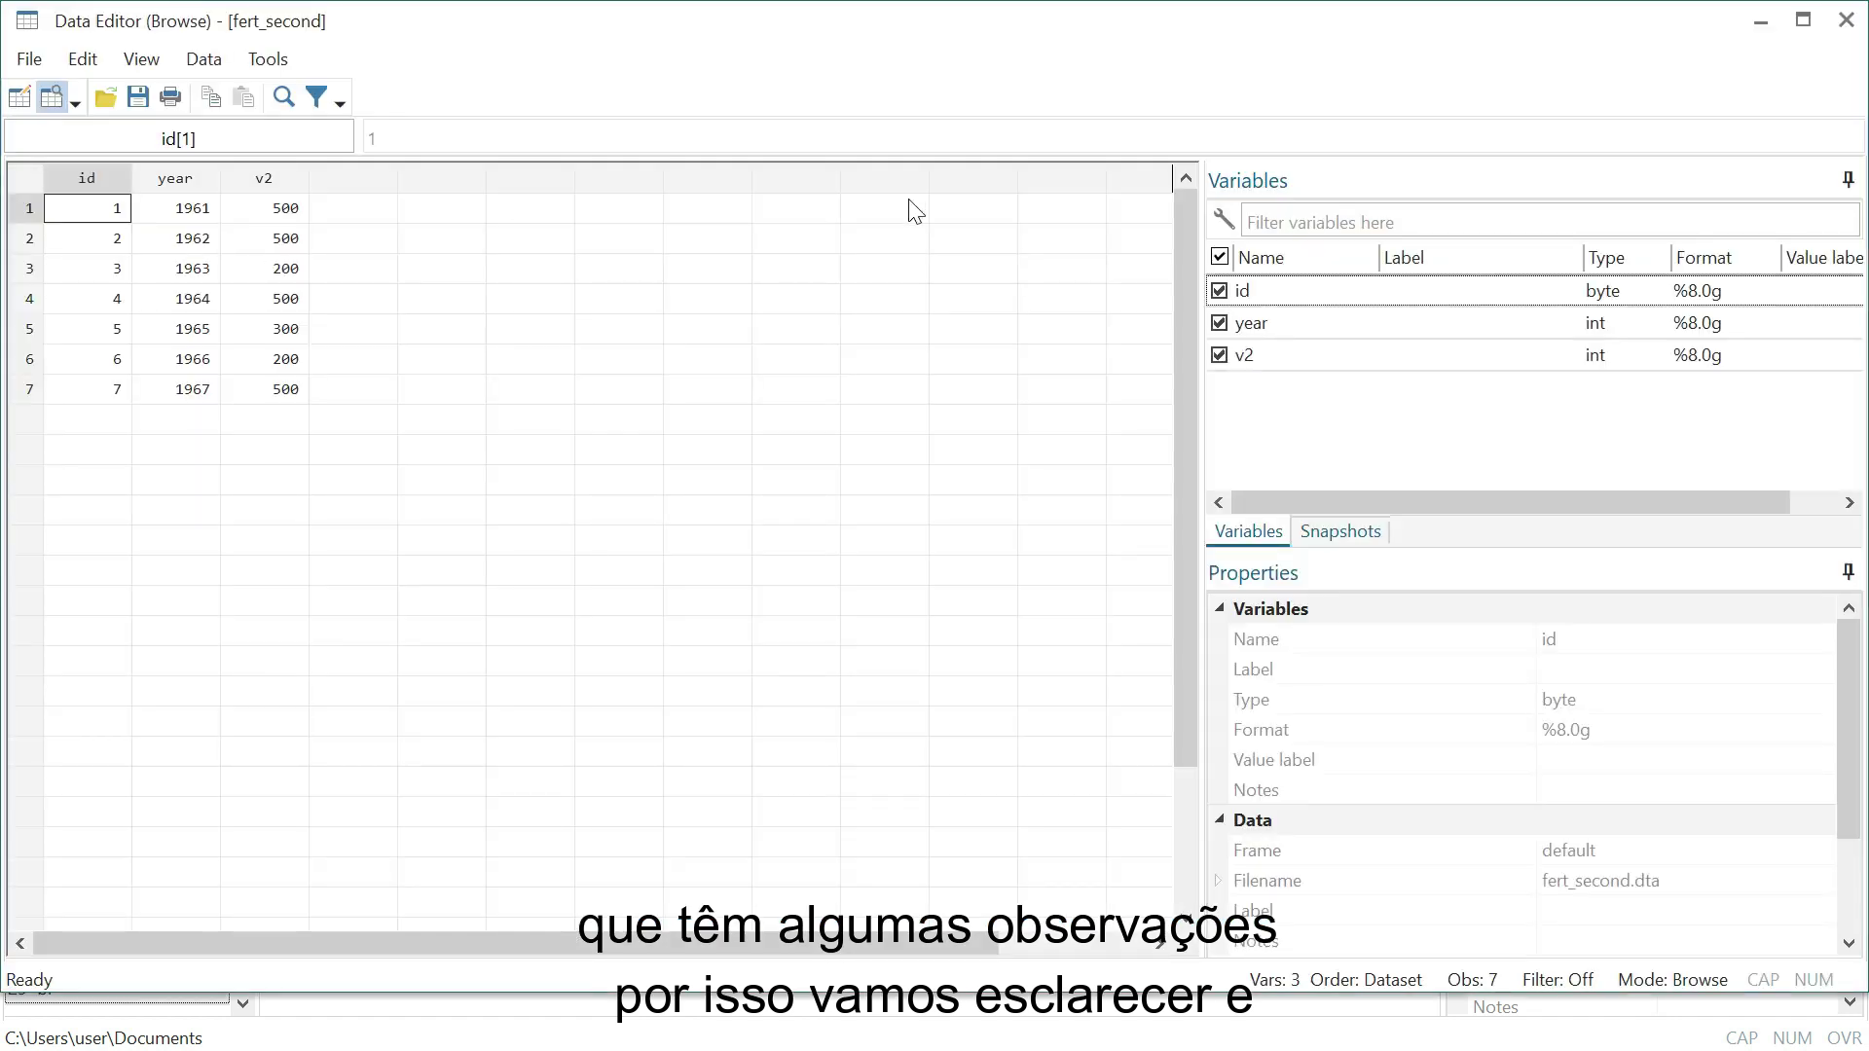
left_click(1846, 21)
Clear fert_second from memory and reopen land_master from the m to 1 folder as the master data
left_click(425, 955)
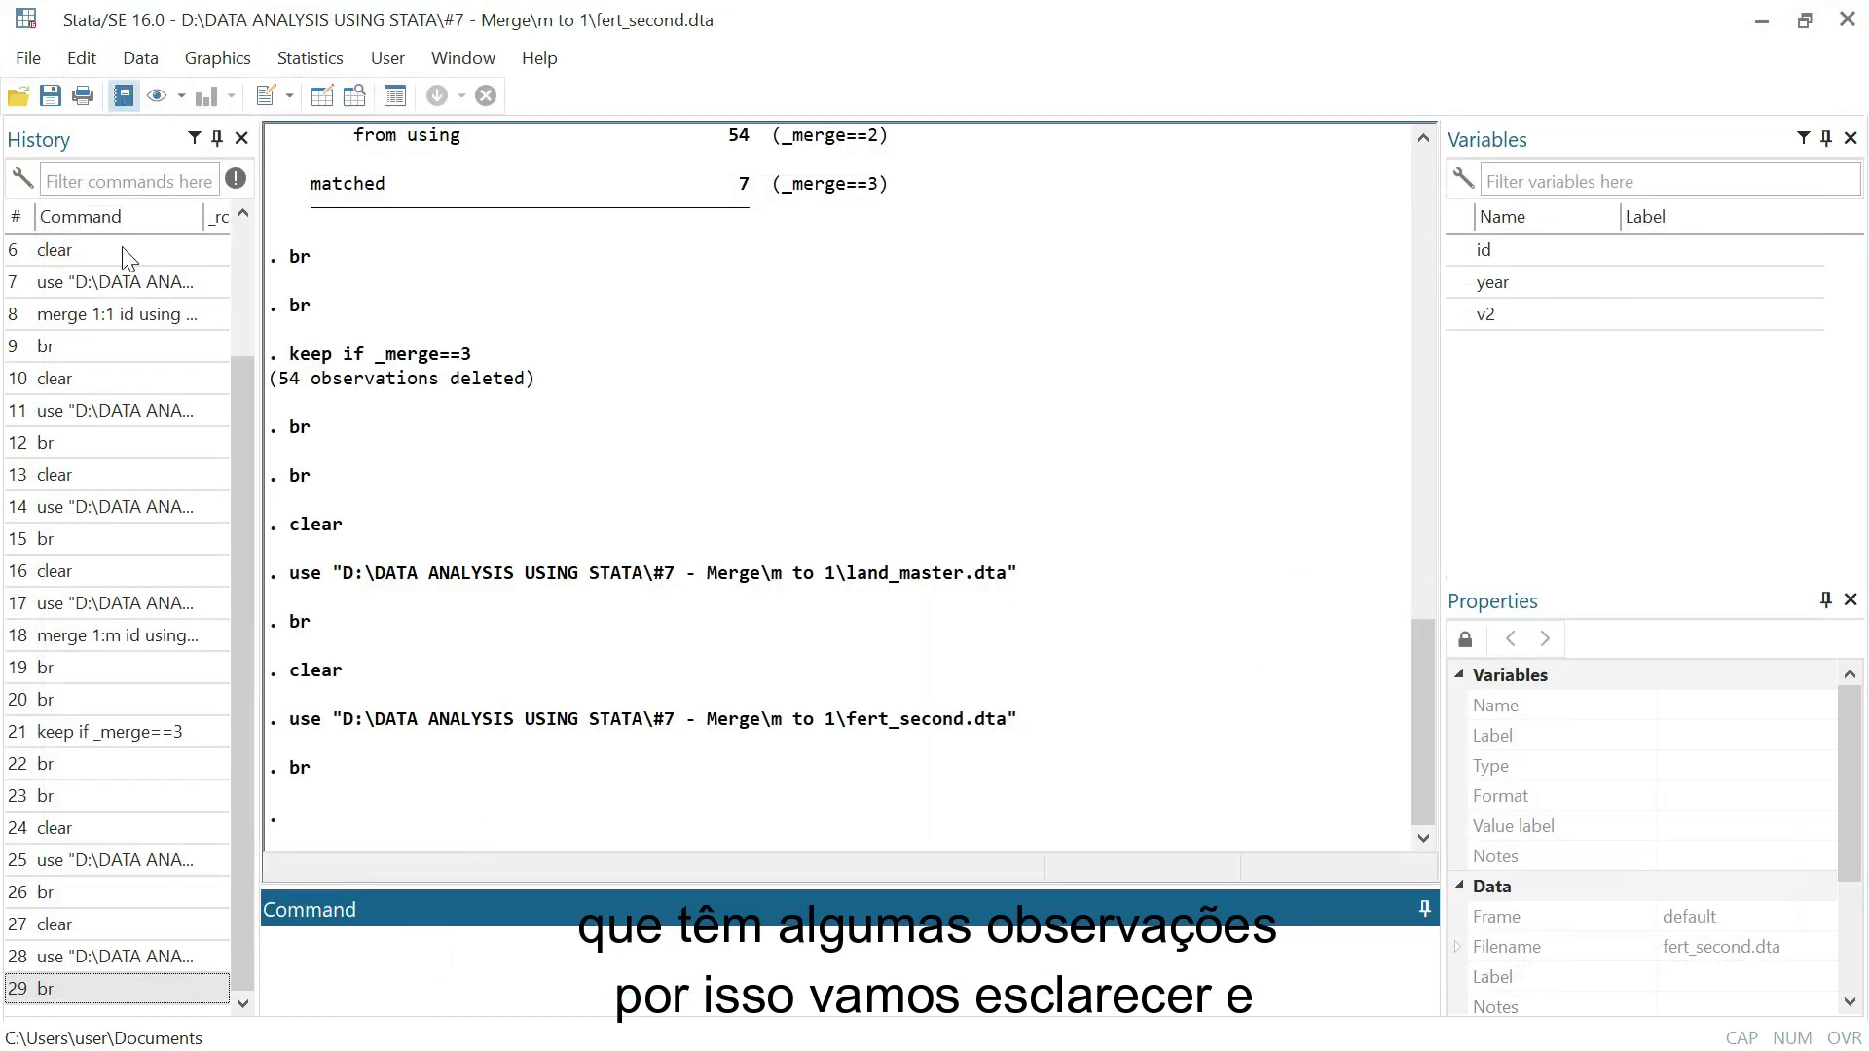
type("cla")
type("ear")
key("Return")
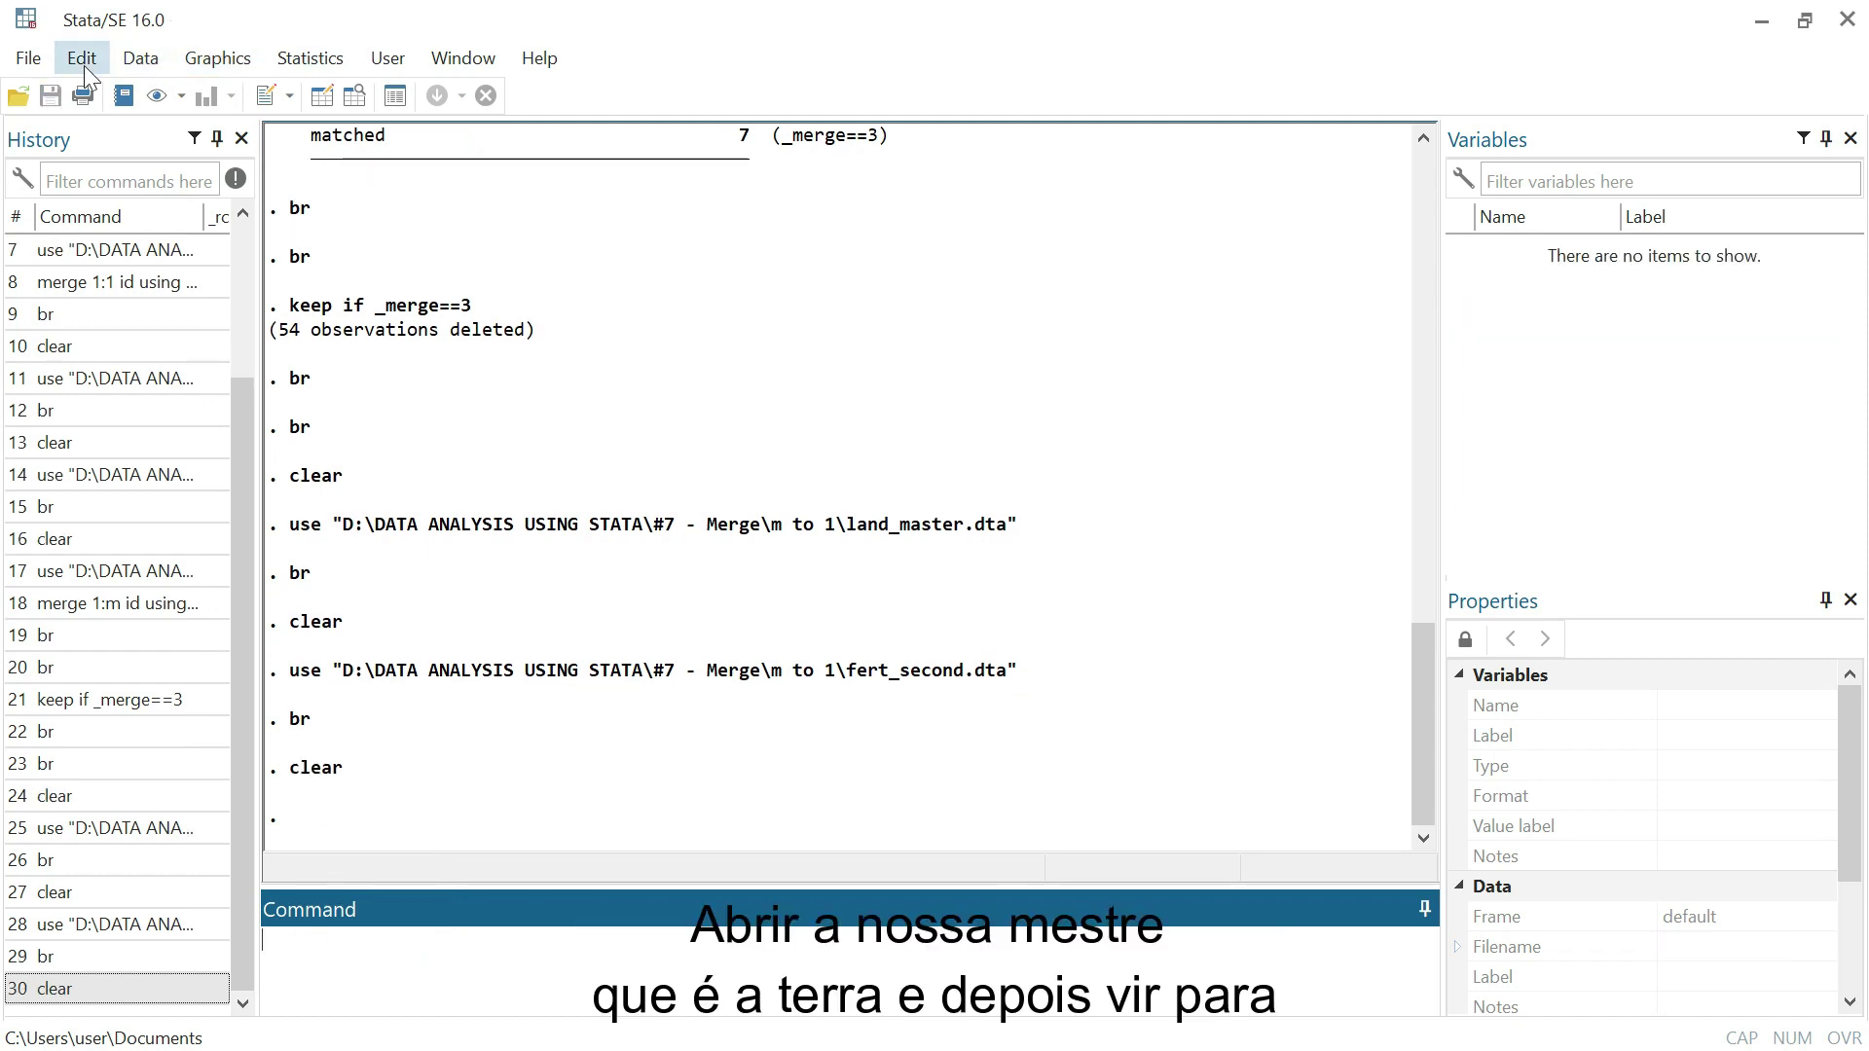
left_click(20, 94)
left_click(358, 279)
left_click(669, 698)
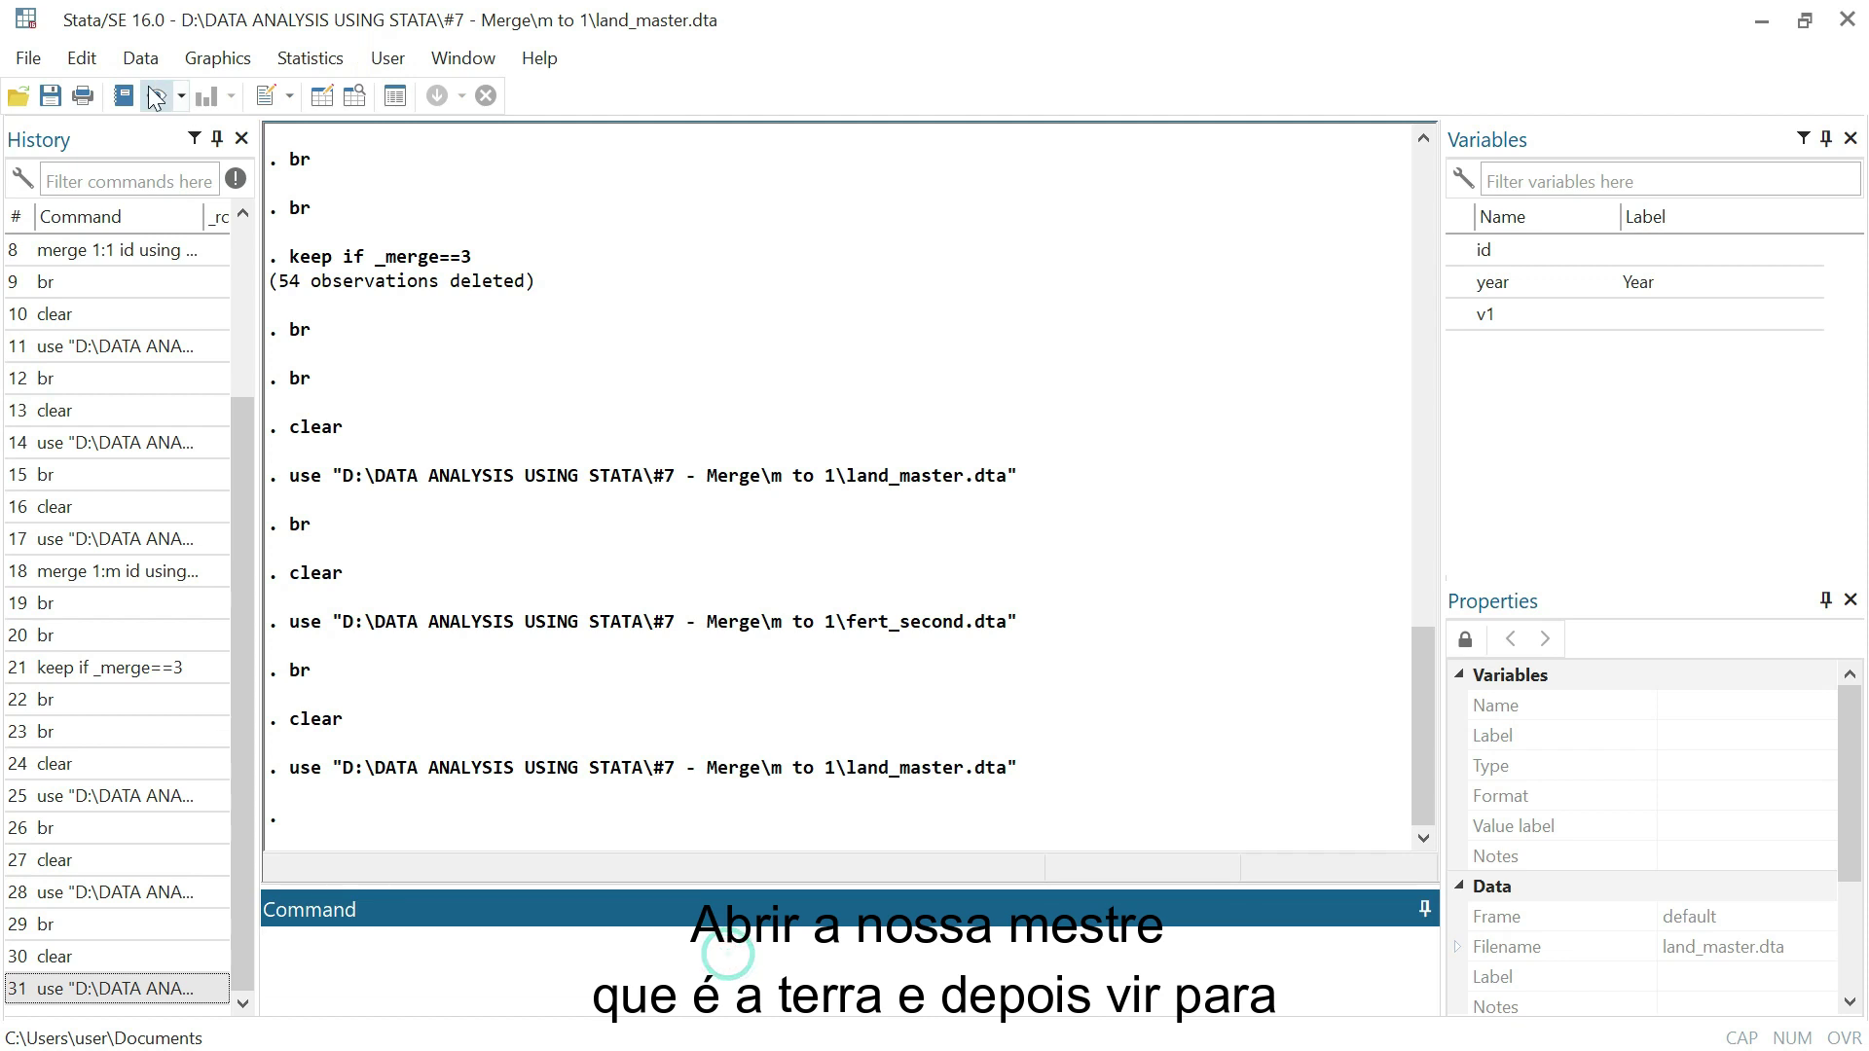
Merge the land_master data in memory many-to-one on key variable id with fert_second from the m to 1 folder
left_click(148, 67)
mouse_move(355, 341)
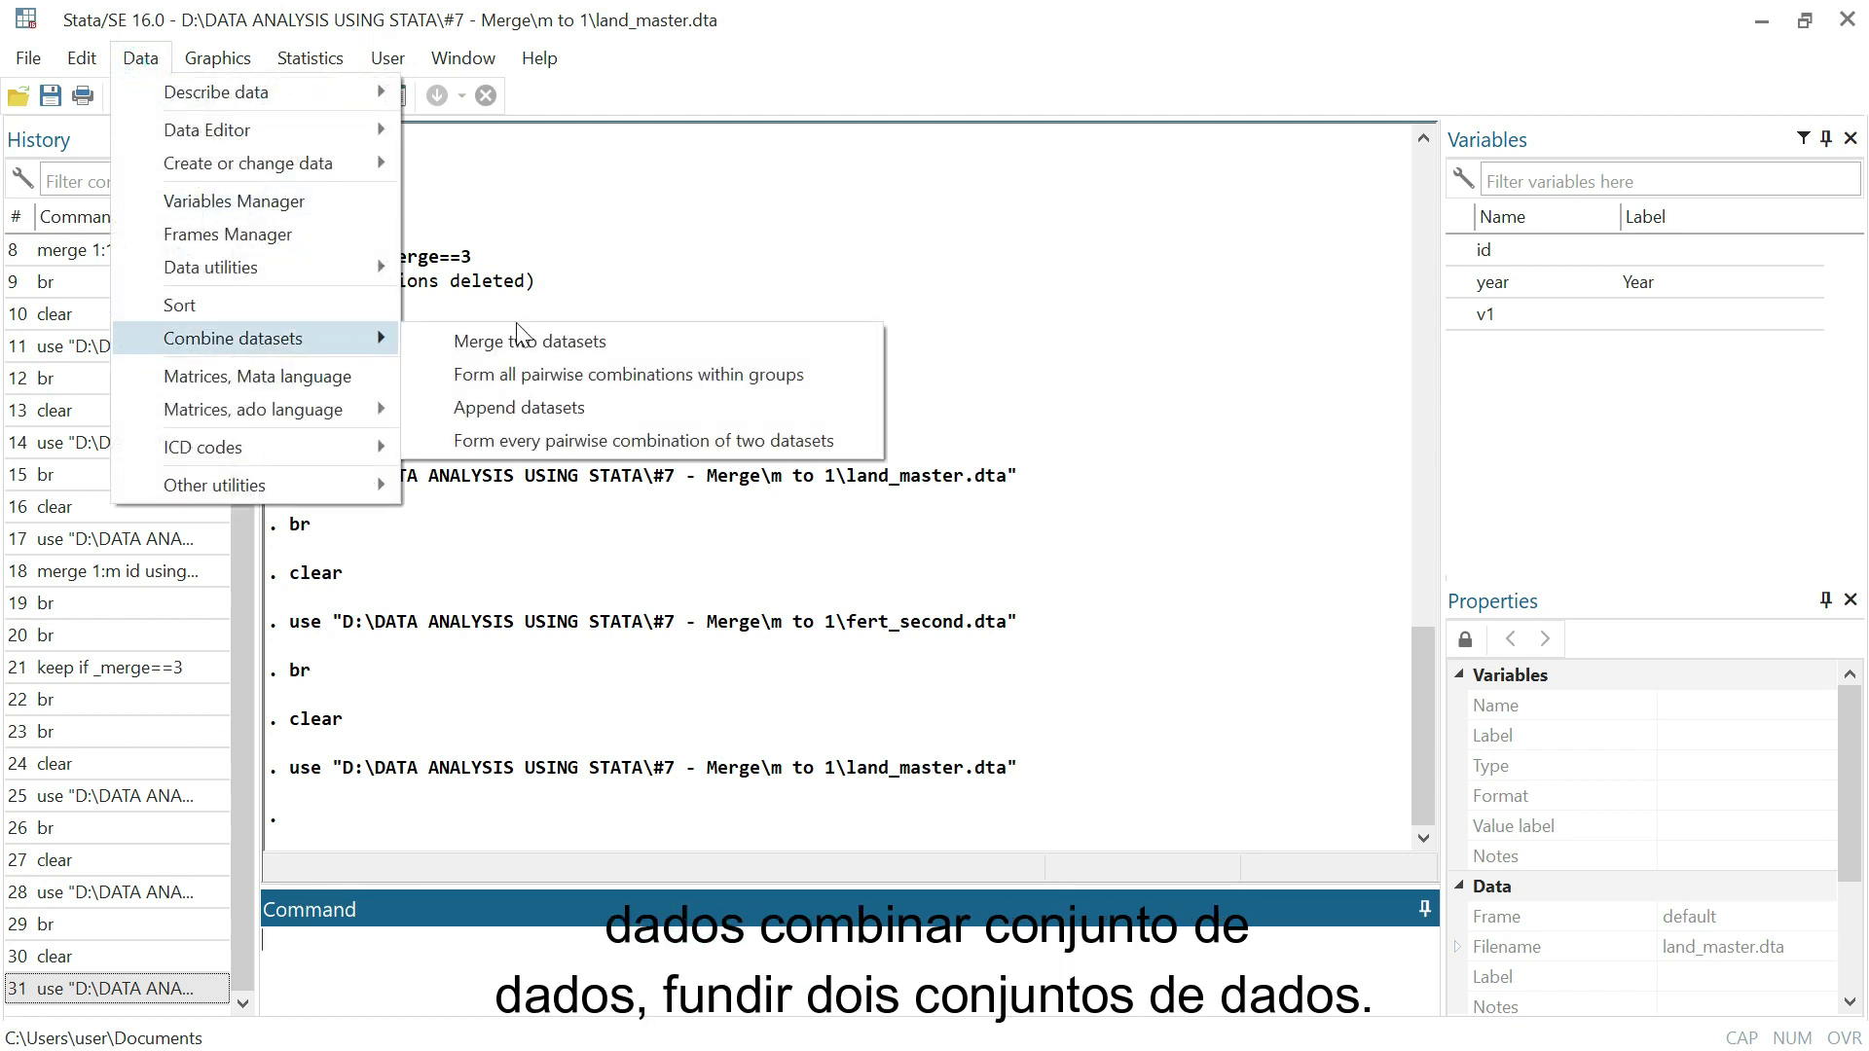
left_click(584, 343)
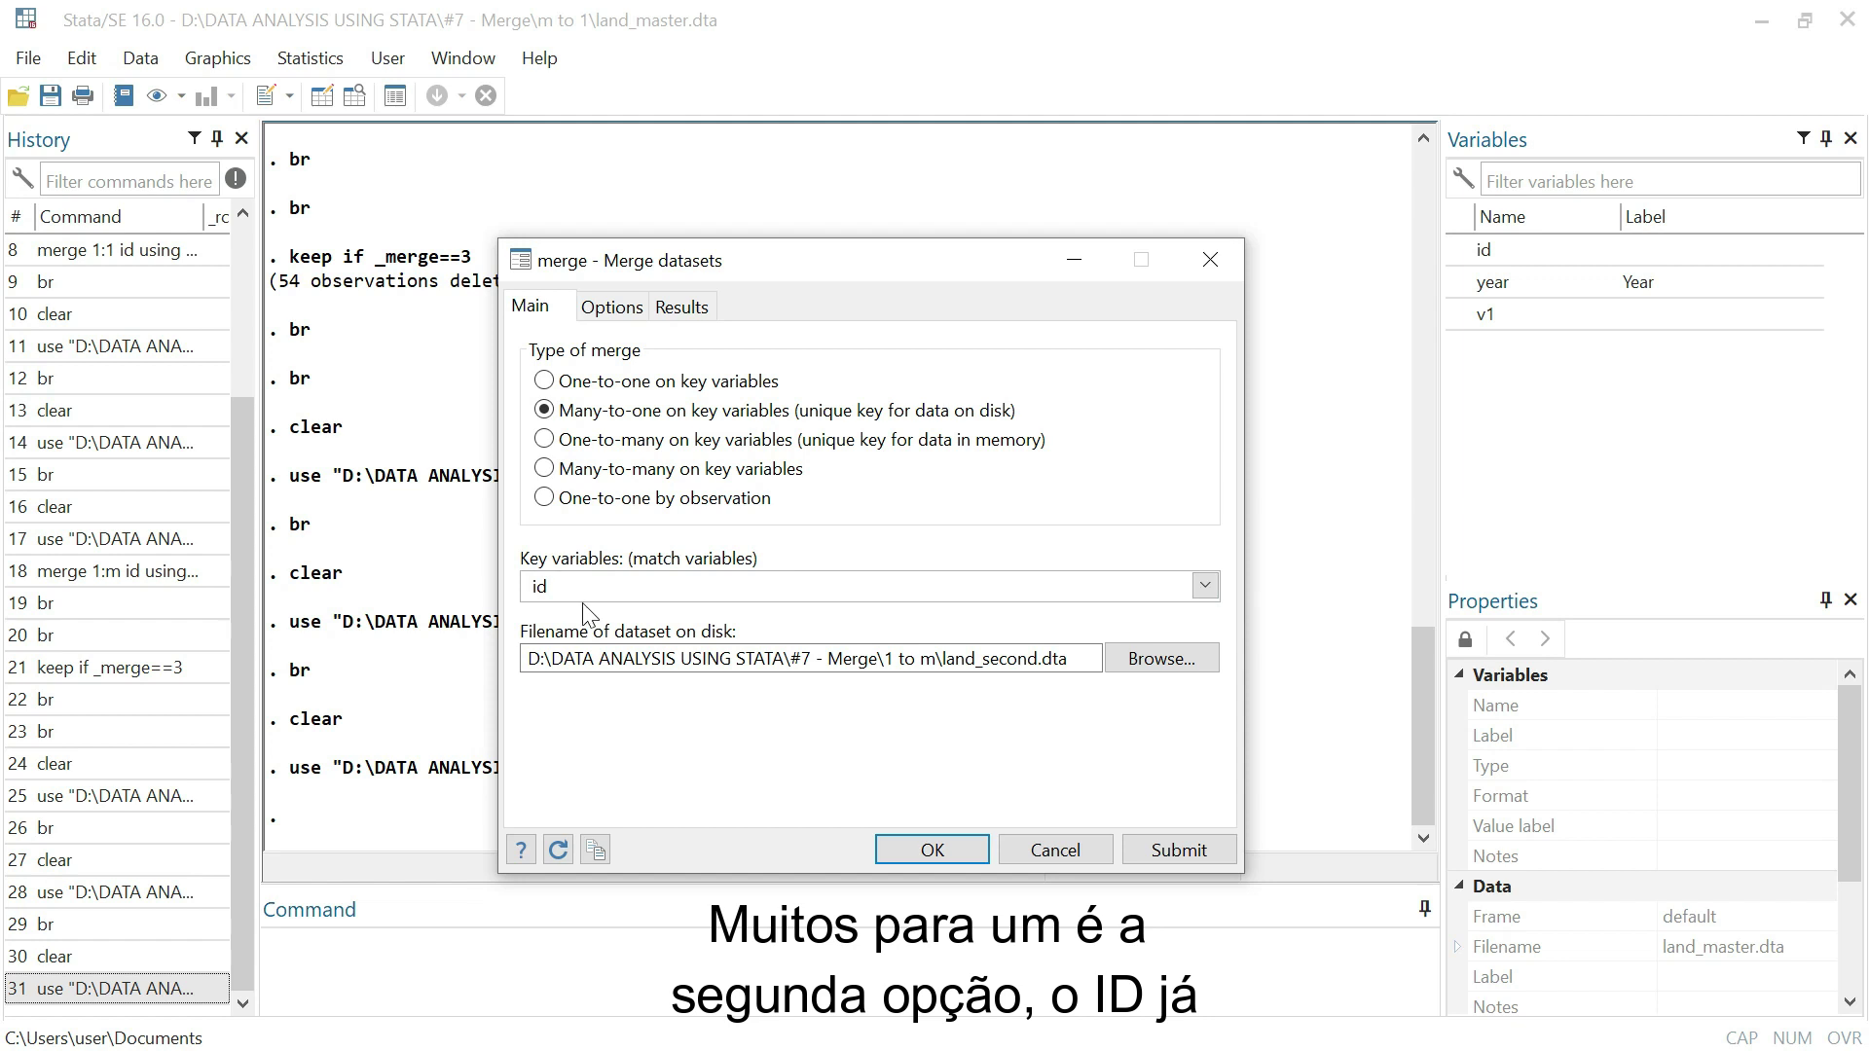
left_click(1165, 662)
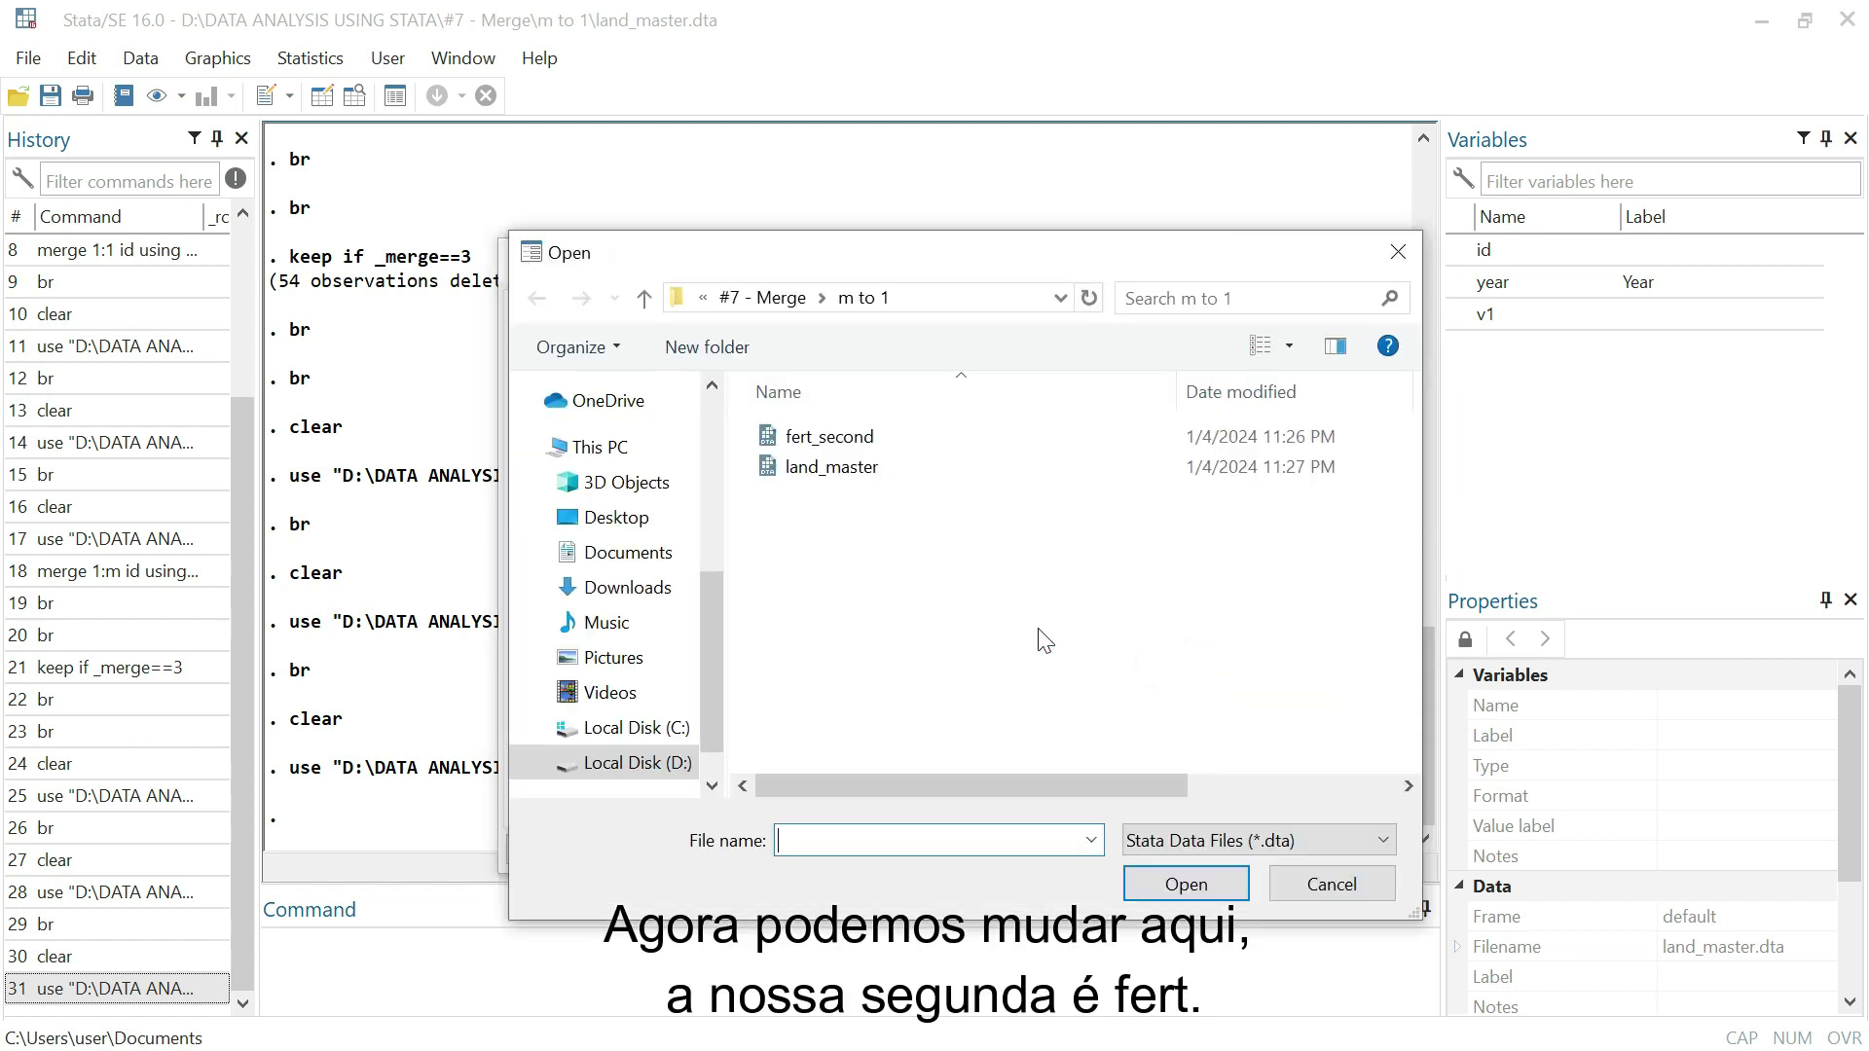
left_click(837, 438)
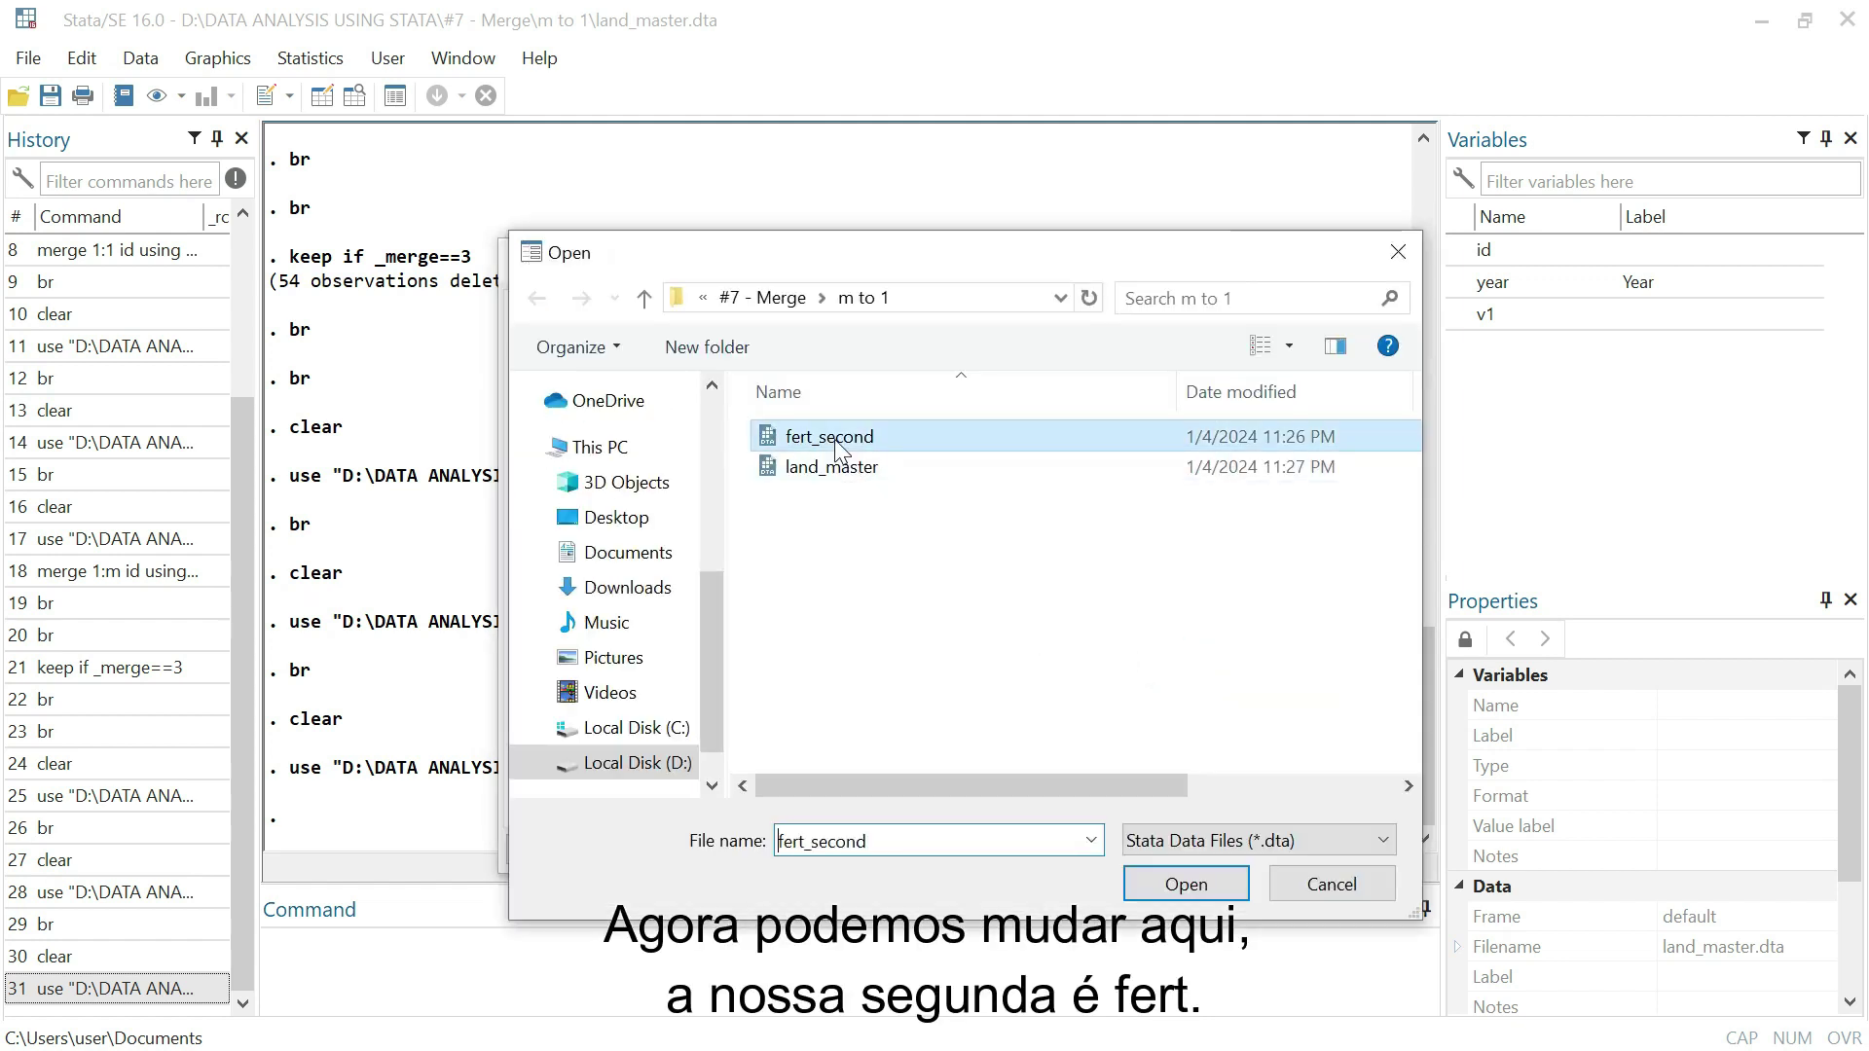
left_click(1189, 888)
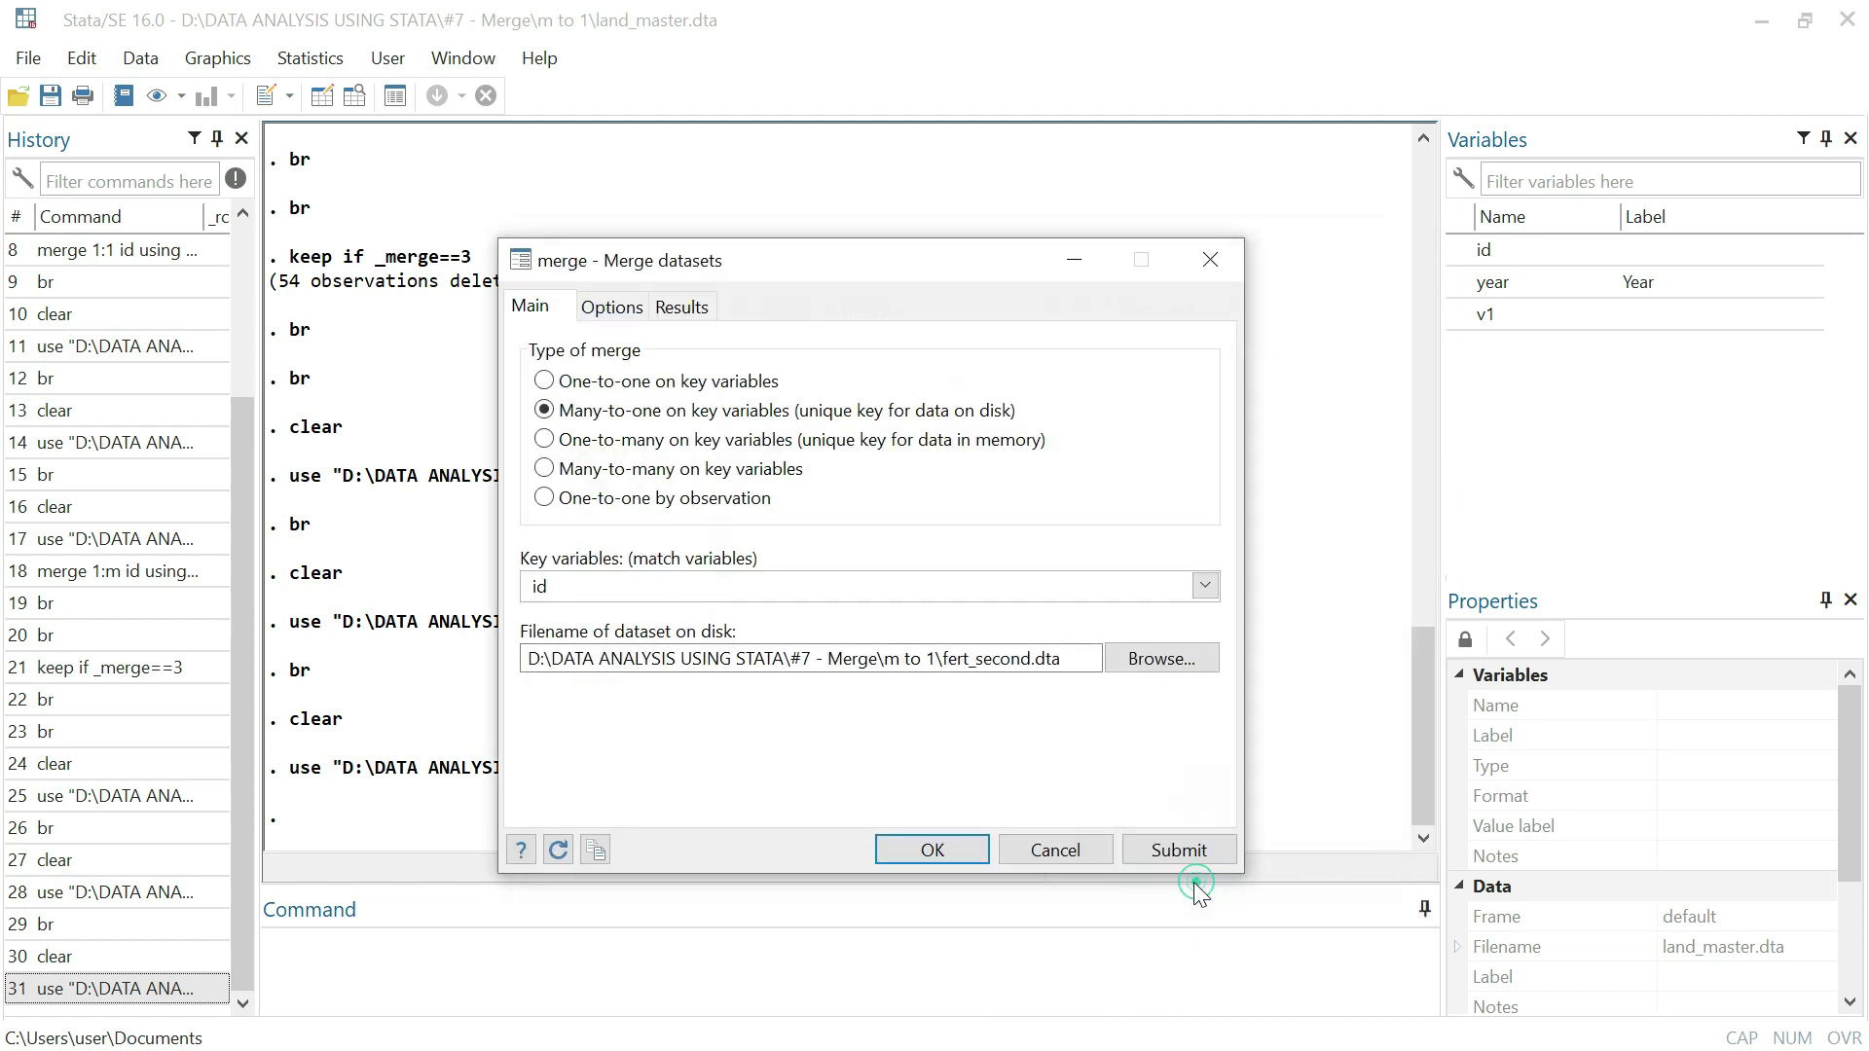
left_click(921, 848)
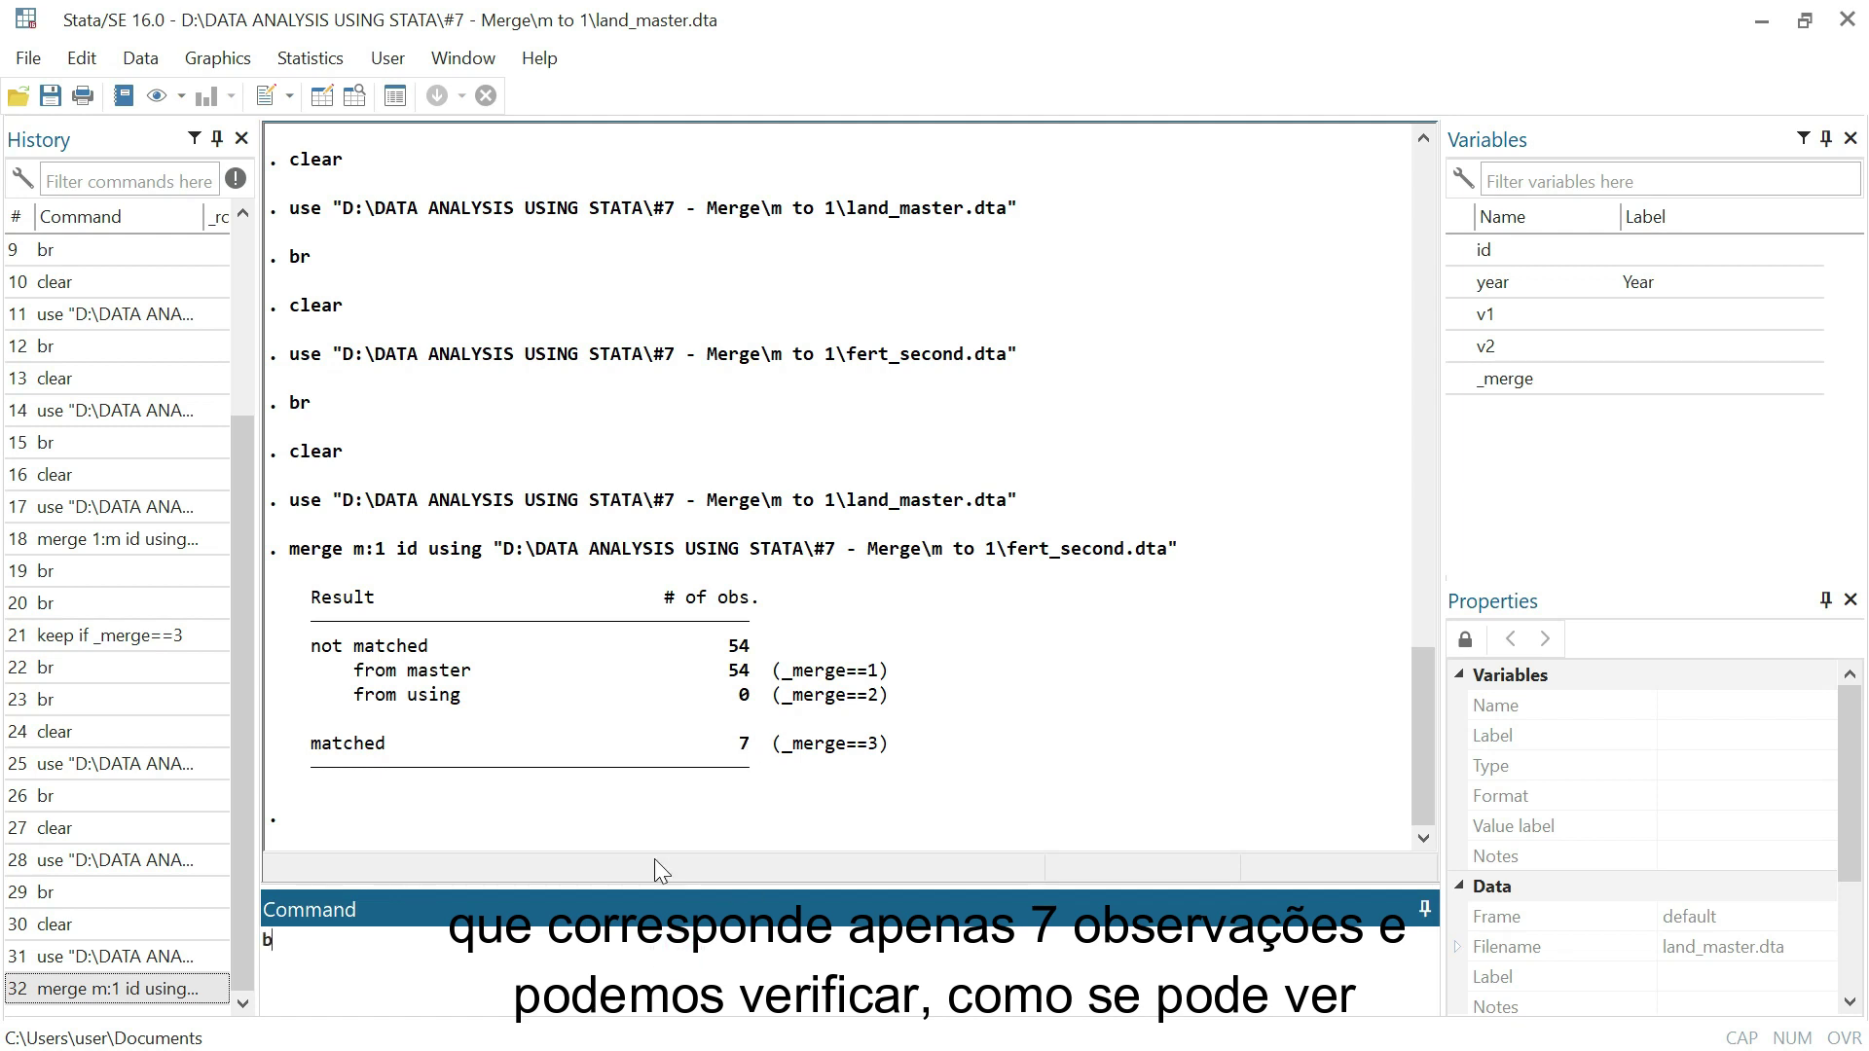
Browse the merged dataset and examine the v2 and _merge columns across its rows
key("Return")
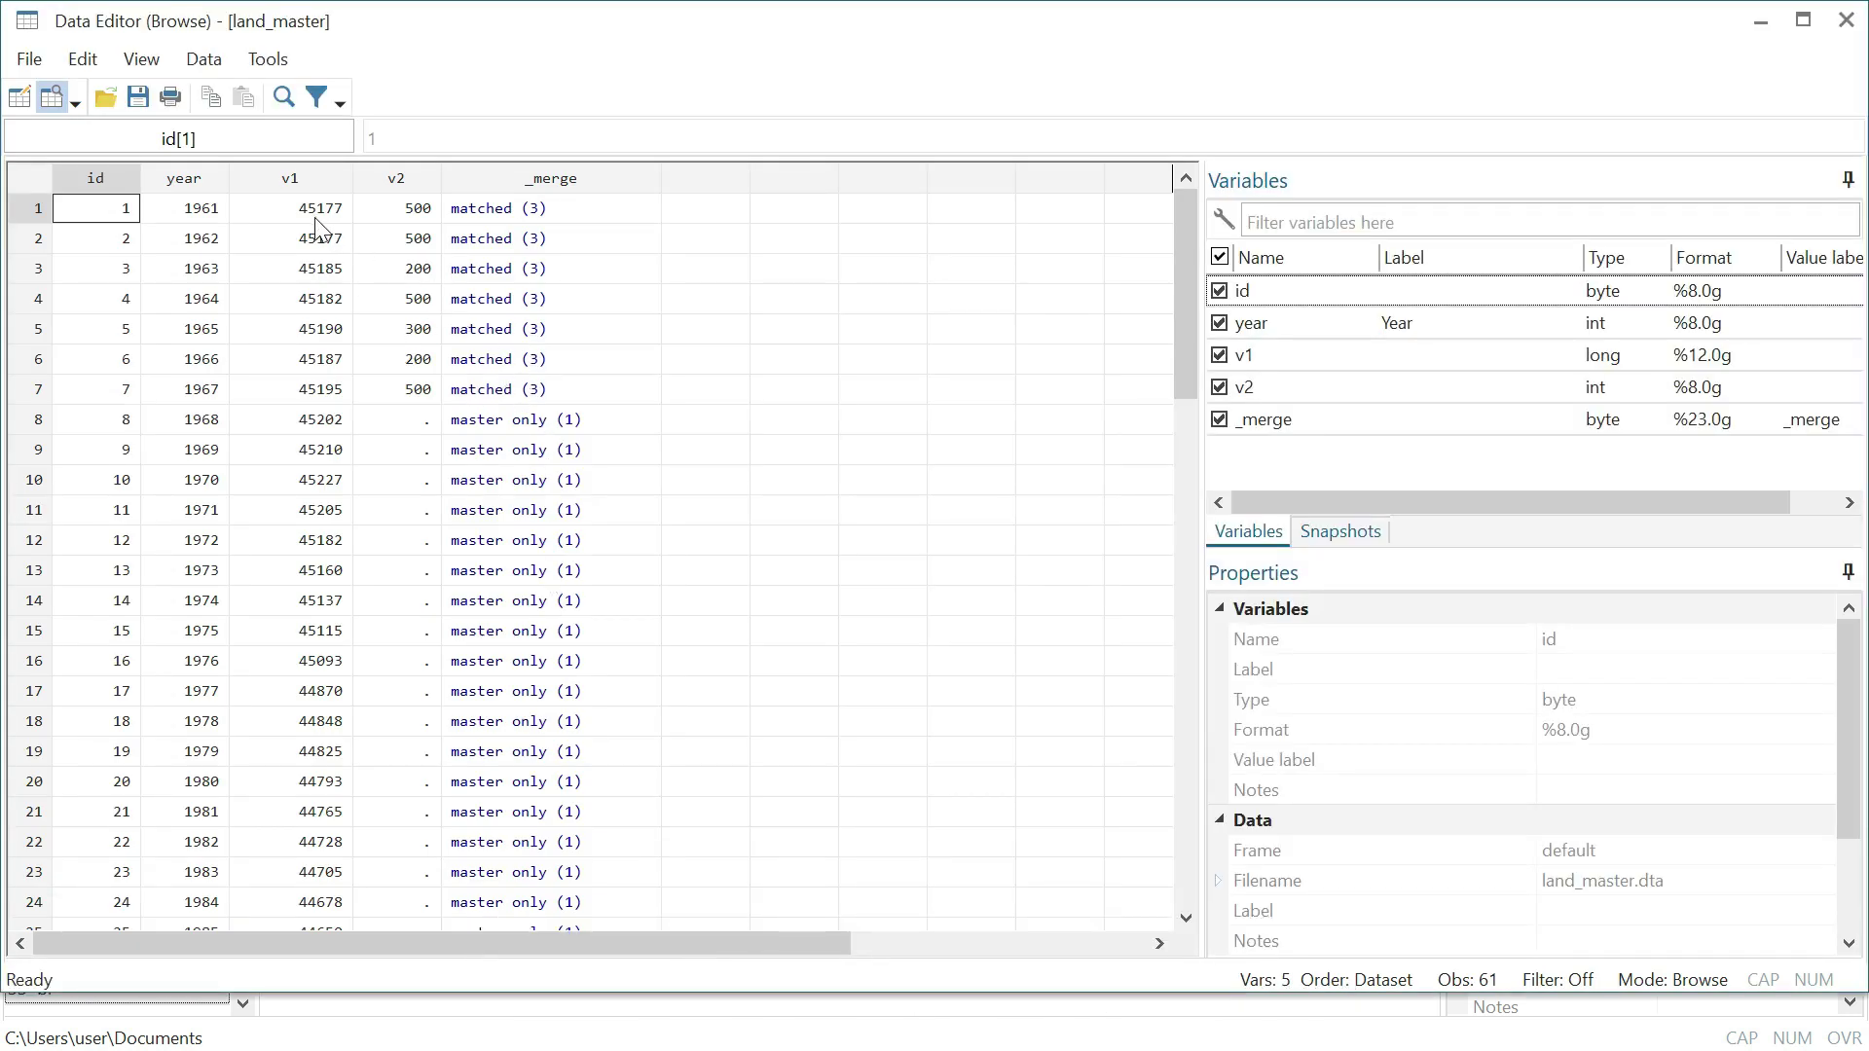
scroll(564, 450, "down", 2)
scroll(563, 457, "up", 2)
scroll(563, 471, "down", 10)
scroll(584, 245, "up", 10)
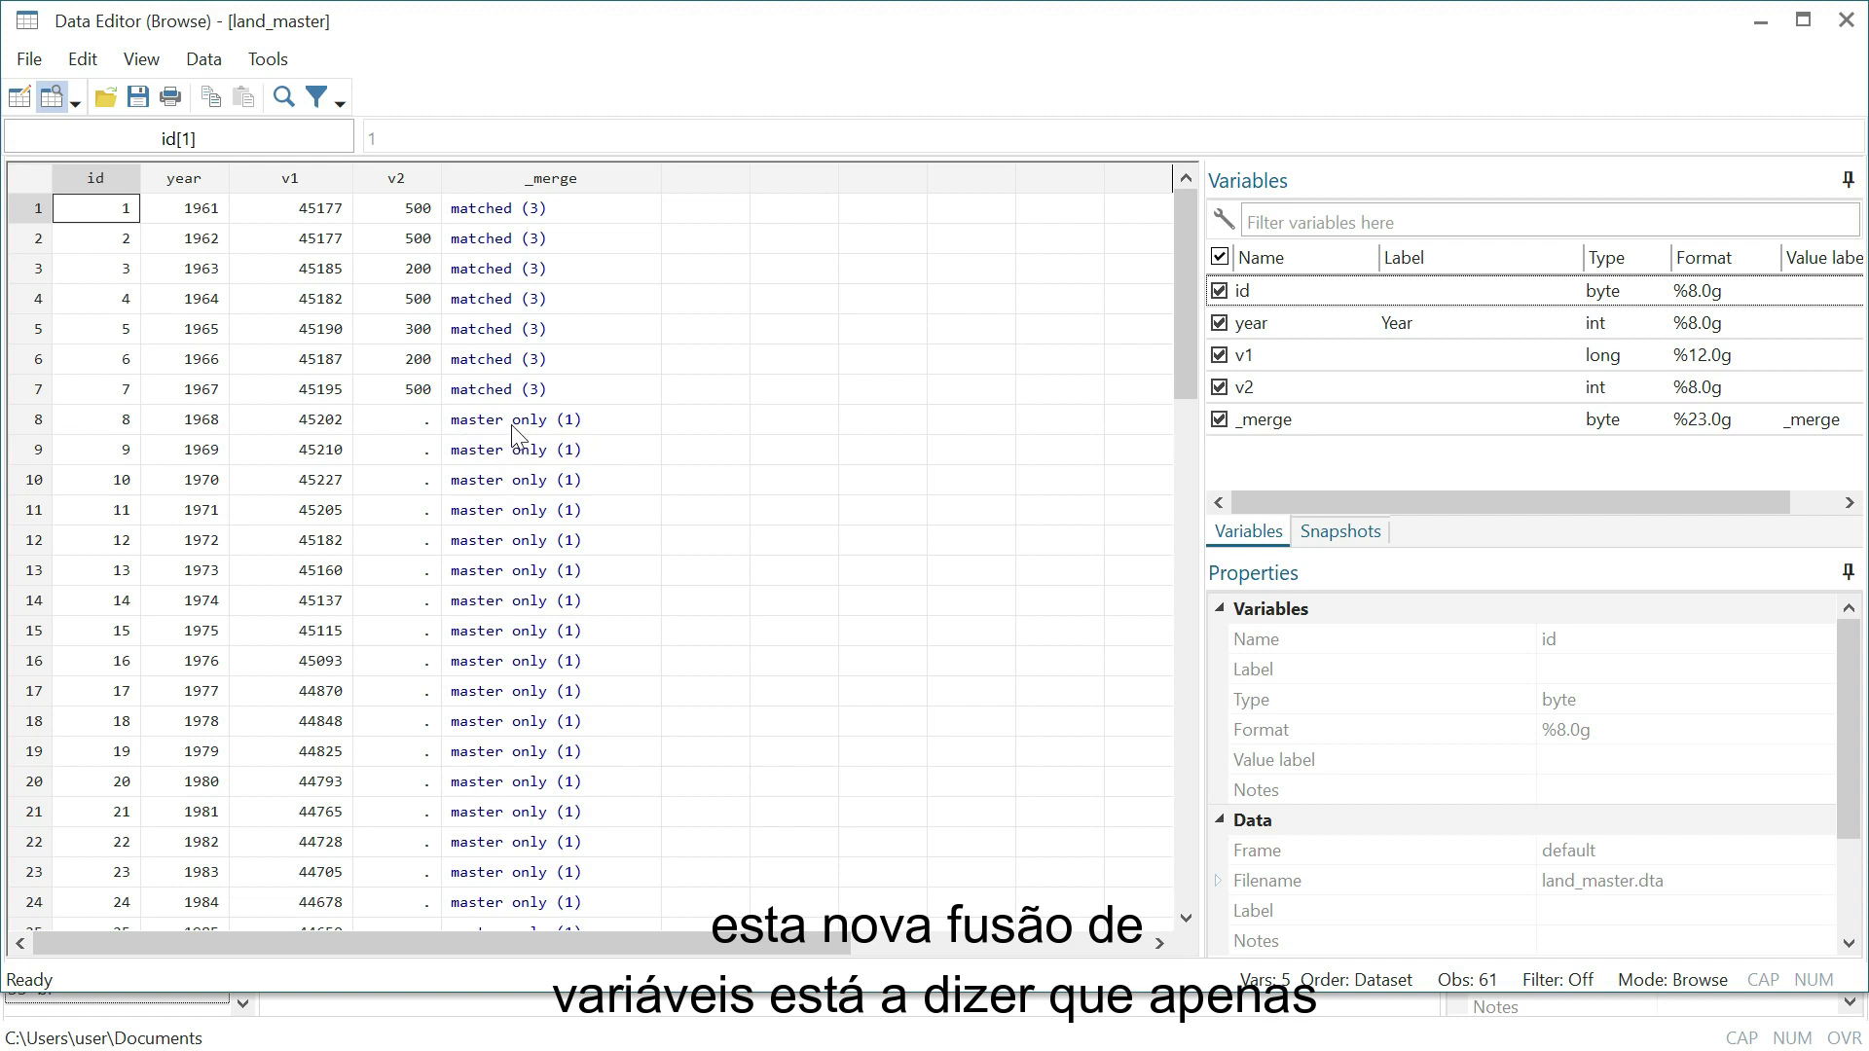
scroll(526, 448, "down", 1)
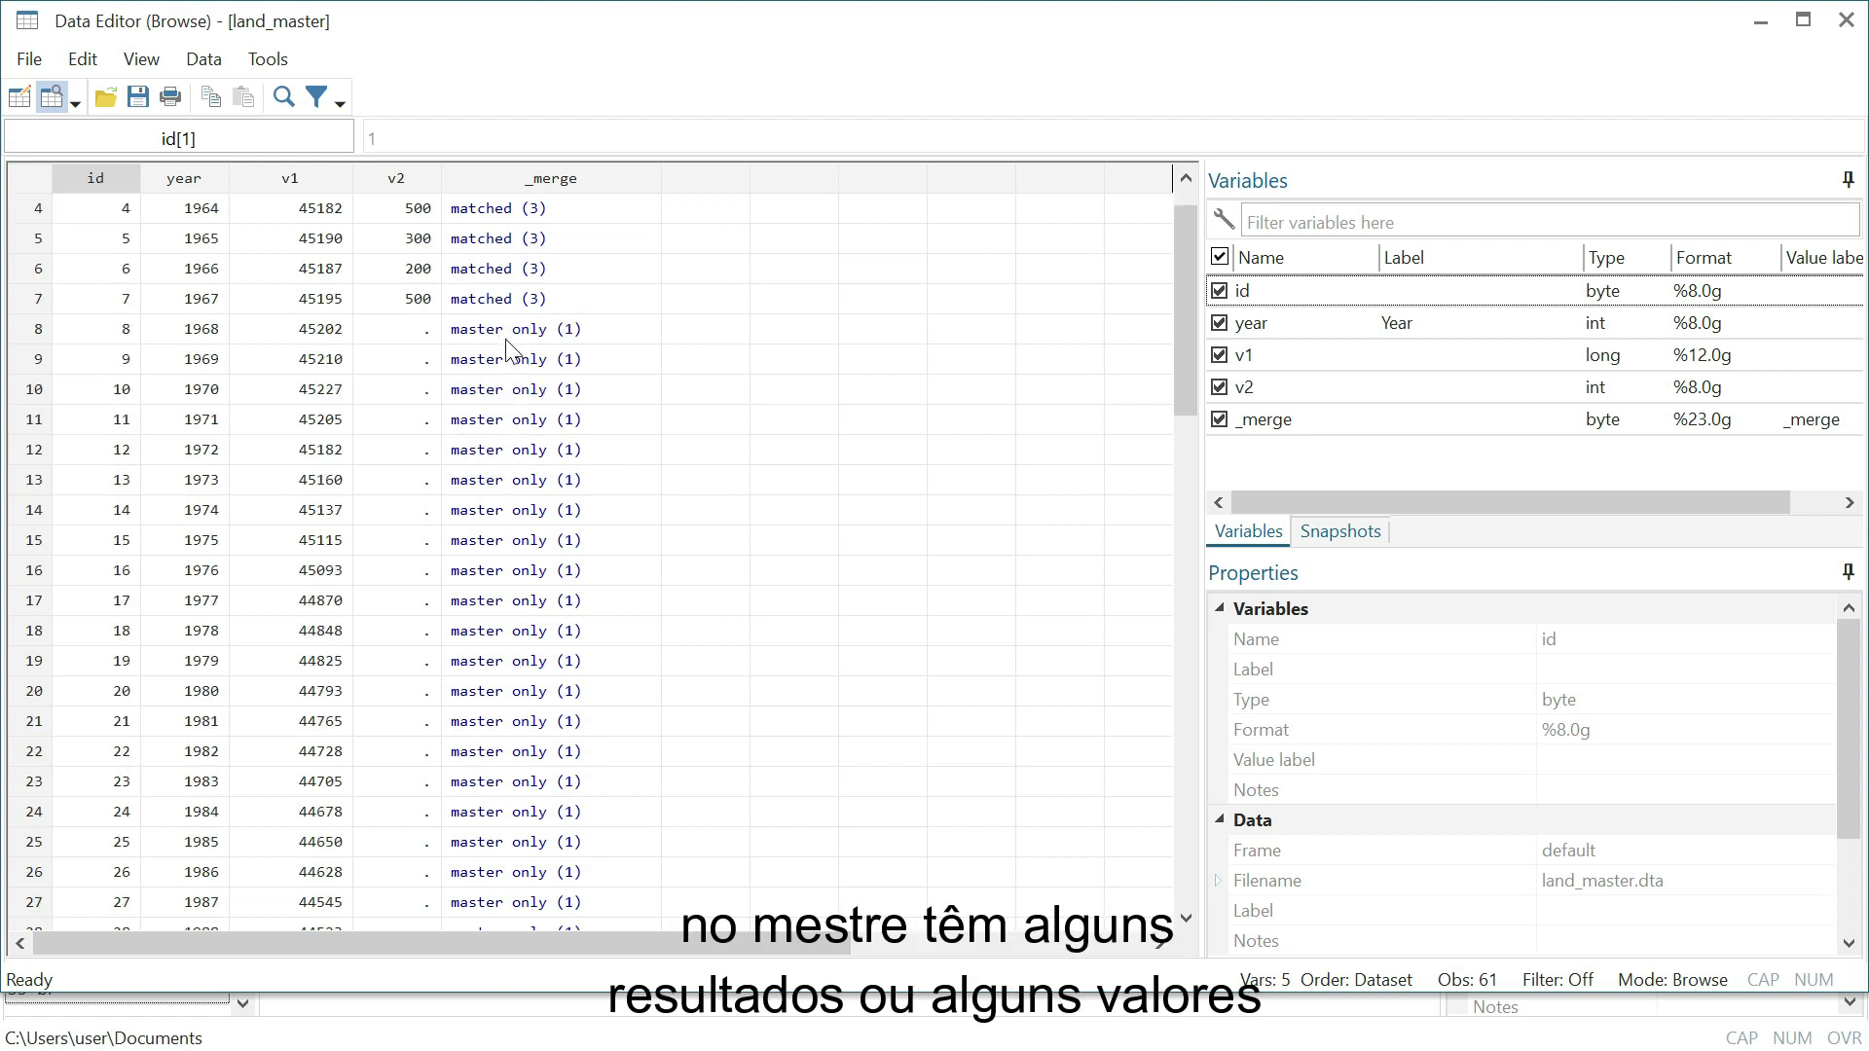
scroll(508, 355, "down", 4)
scroll(511, 384, "up", 5)
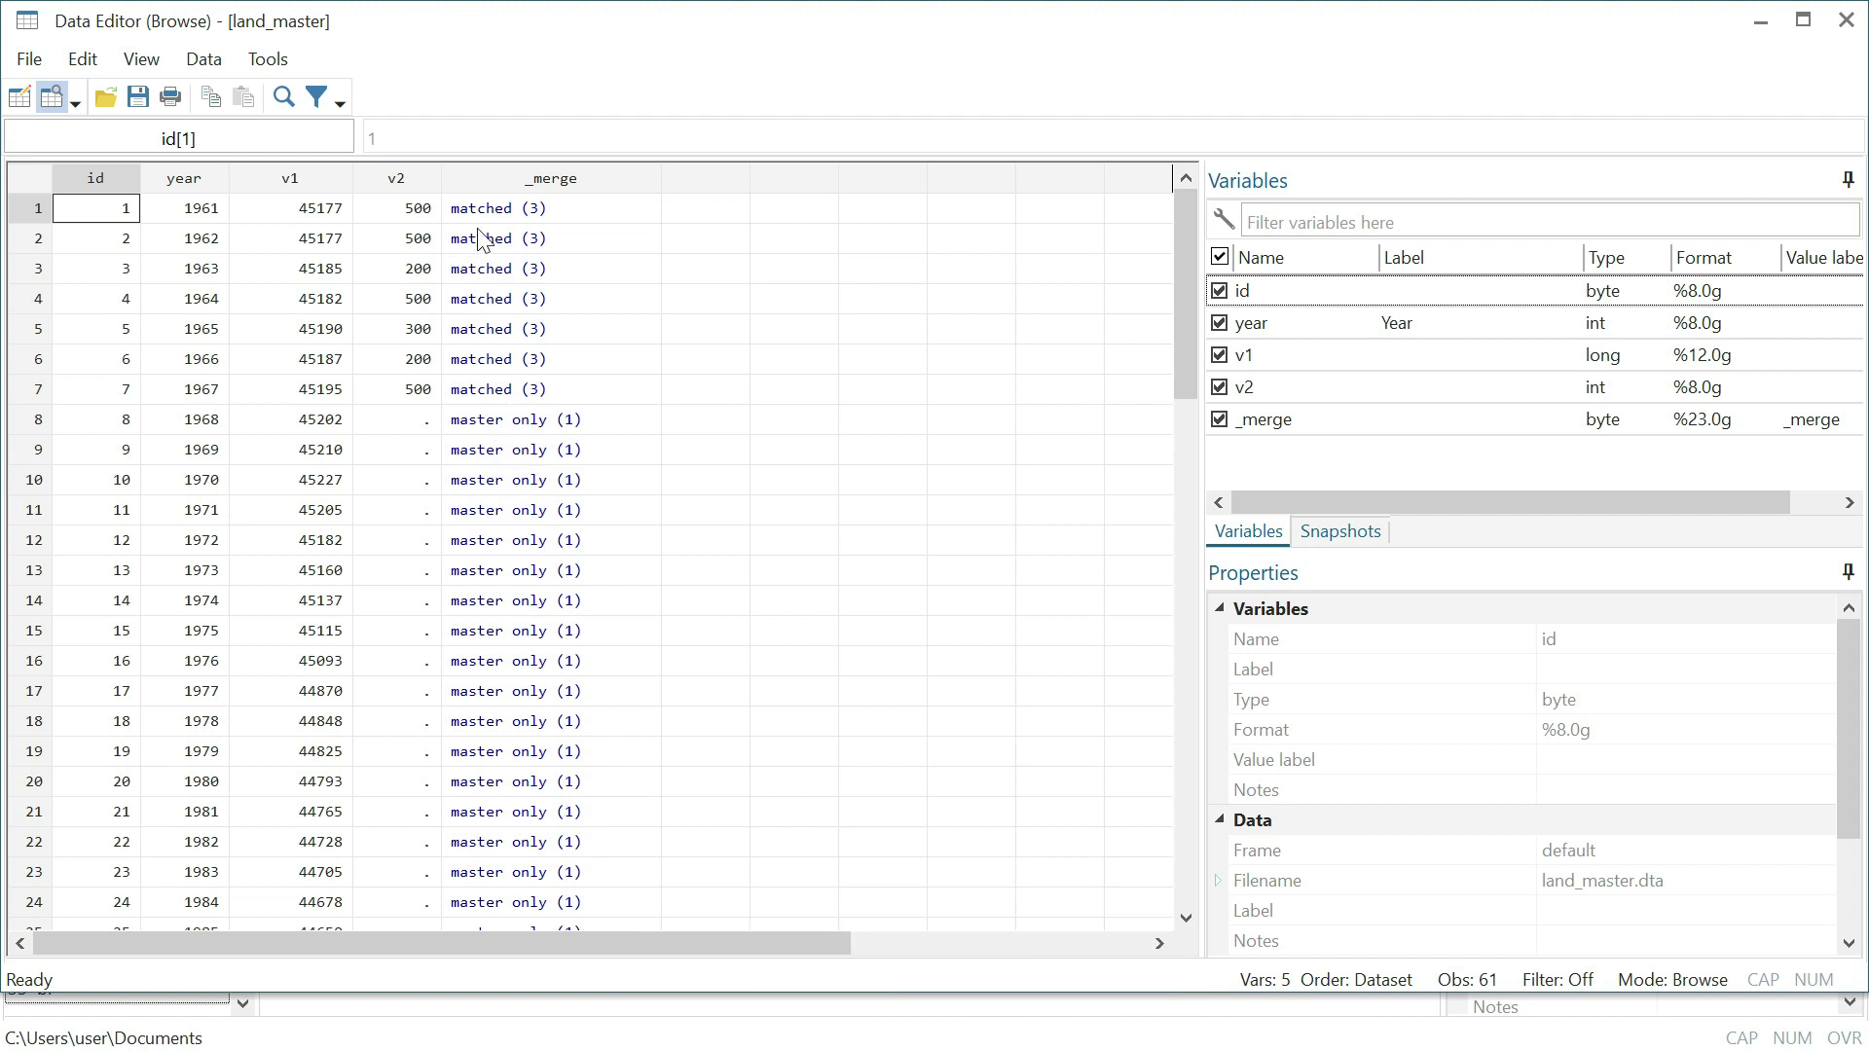
Highlight rows 1 to 7 from id to _merge, review the master-only rows below them, and close the data browser
left_click_drag(114, 216, 541, 392)
left_click(826, 438)
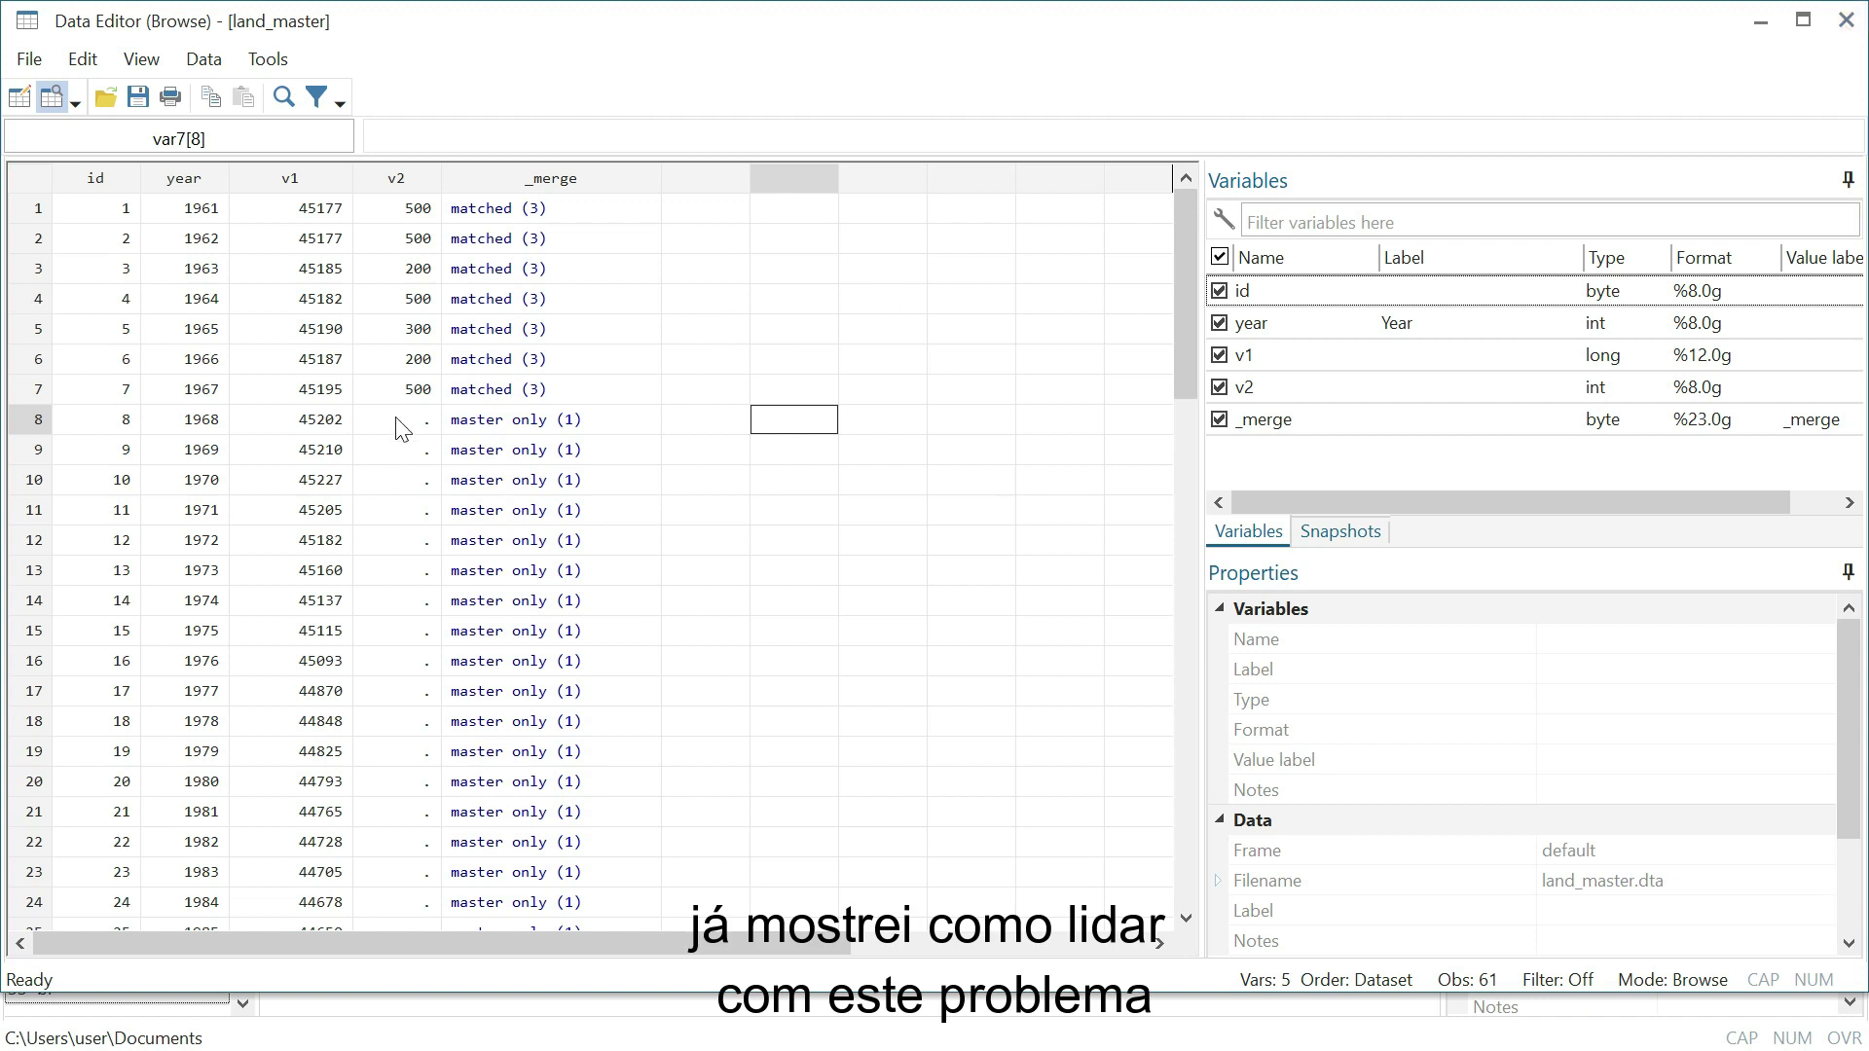
scroll(428, 507, "down", 9)
scroll(419, 497, "down", 9)
scroll(405, 458, "up", 18)
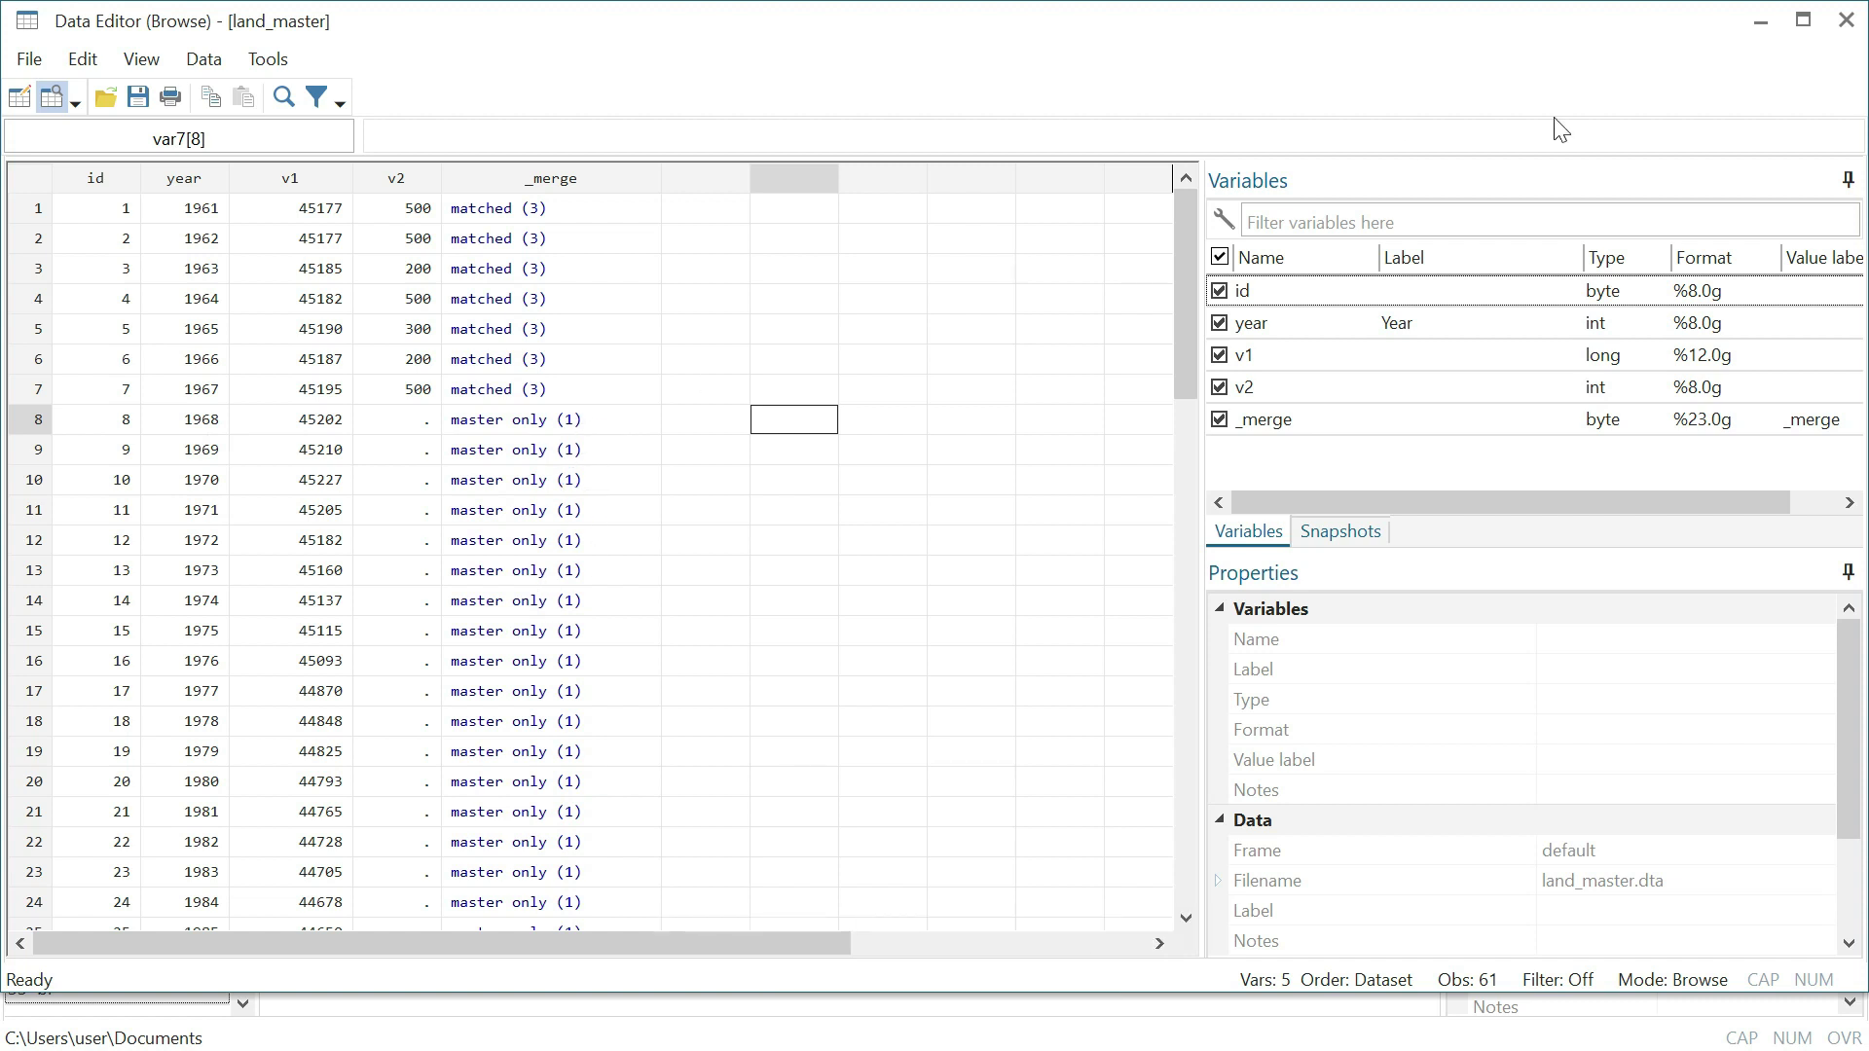
left_click(1847, 21)
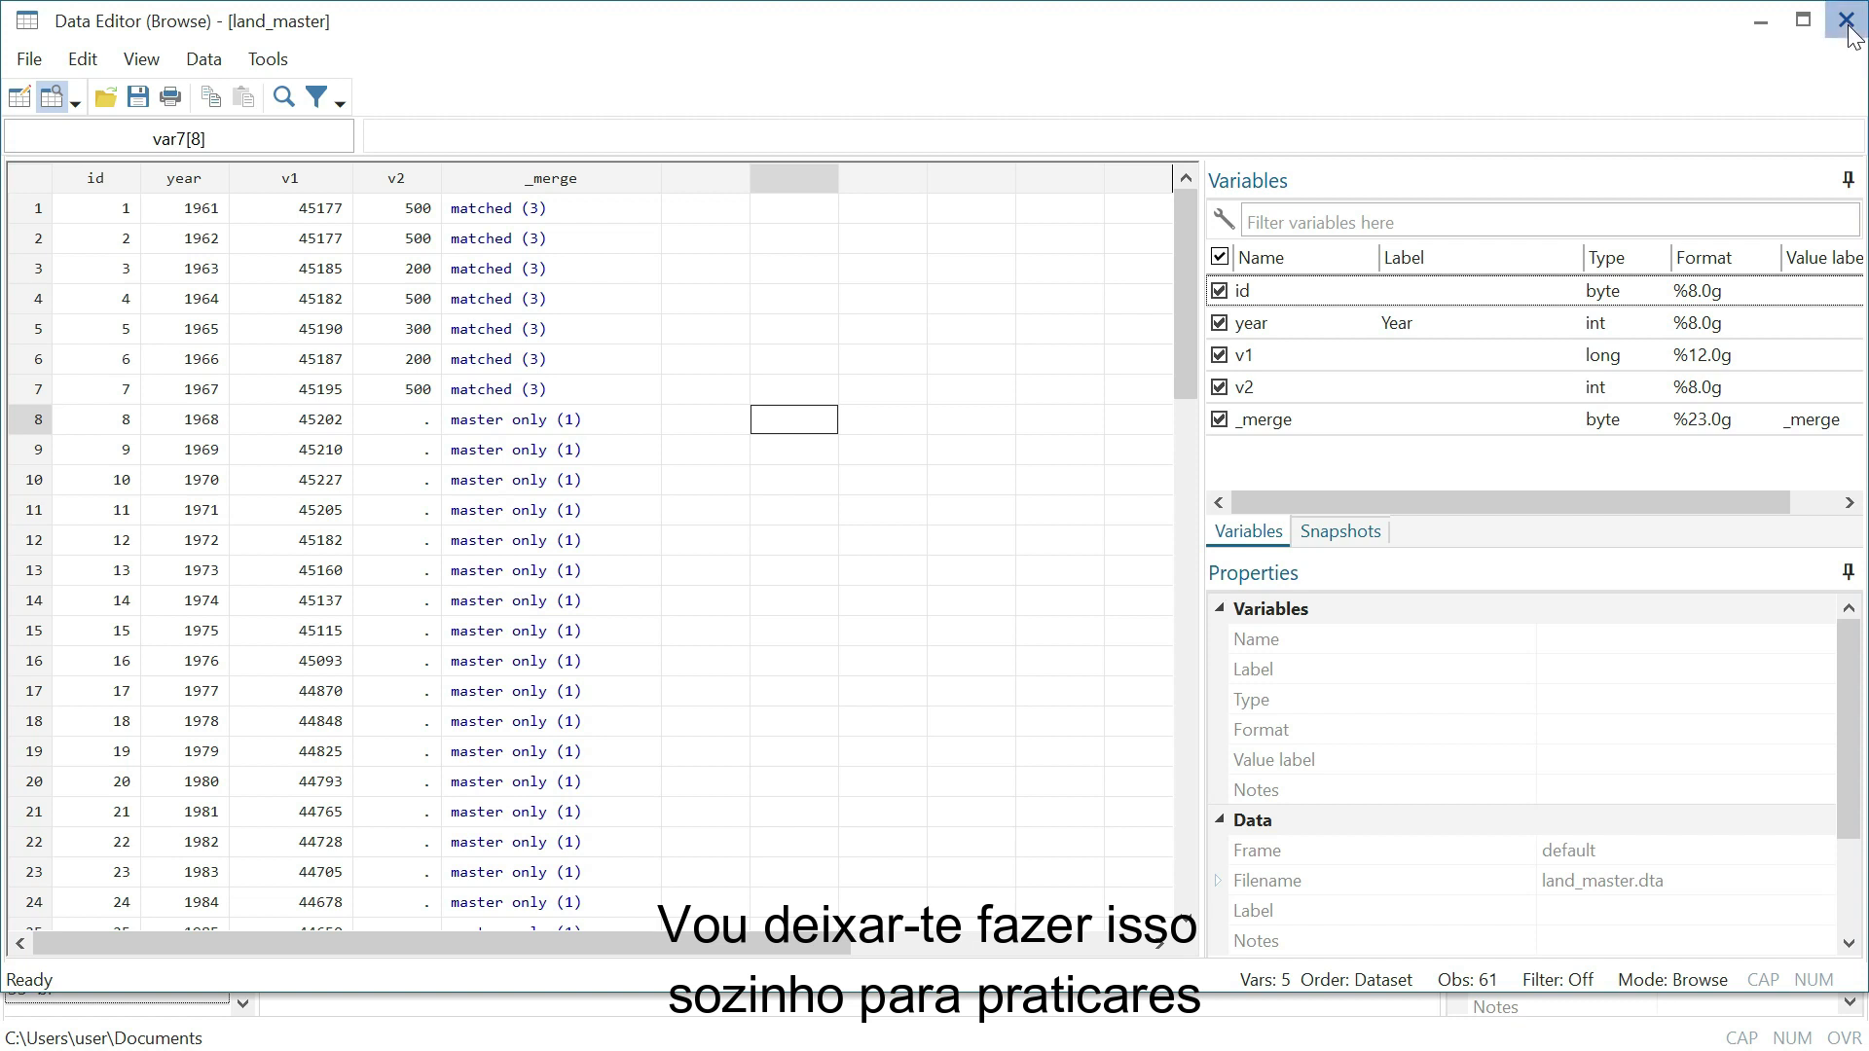